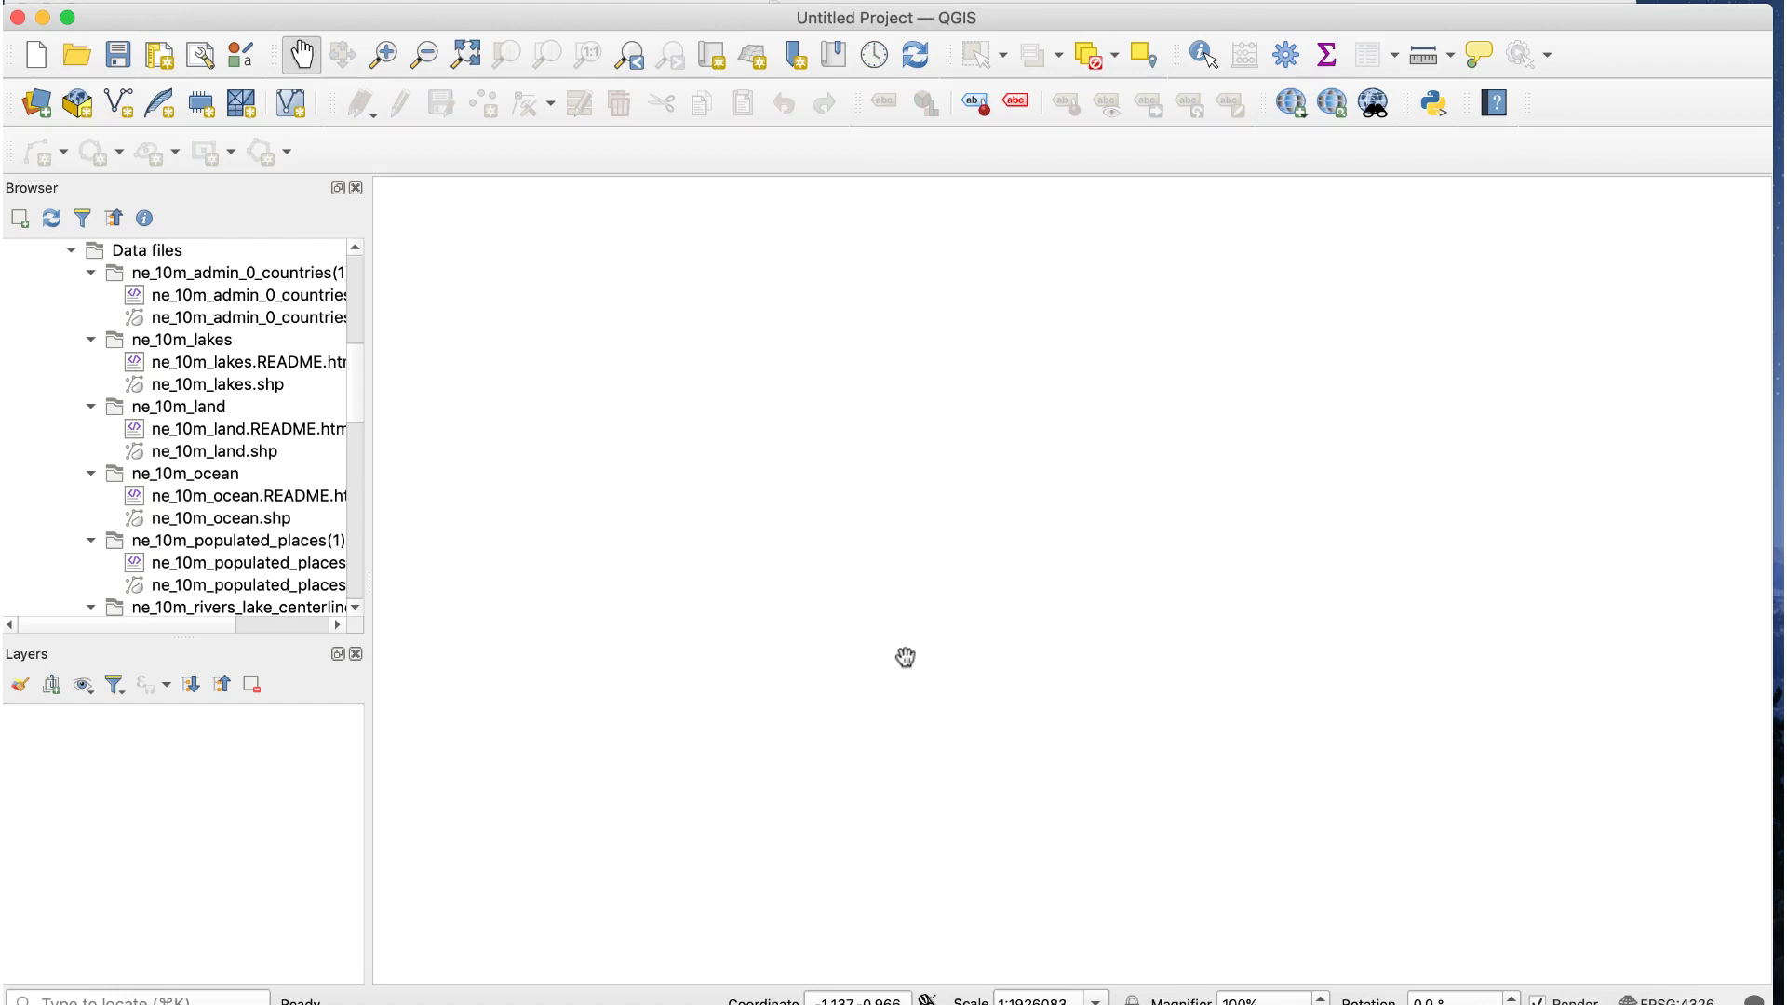
Step: Add the Natural Earth 10m countries, lakes, land, ocean, populated places and river centerlines shapefiles to the map
{"action": "left_click_drag", "start_coordinate": [328, 317], "coordinate": [307, 818]}
{"action": "mouse_move", "coordinate": [237, 383]}
{"action": "left_mouse_down"}
{"action": "mouse_move", "coordinate": [197, 761]}
{"action": "mouse_move", "coordinate": [179, 736]}
{"action": "left_mouse_up"}
{"action": "left_click_drag", "start_coordinate": [240, 452], "coordinate": [197, 787]}
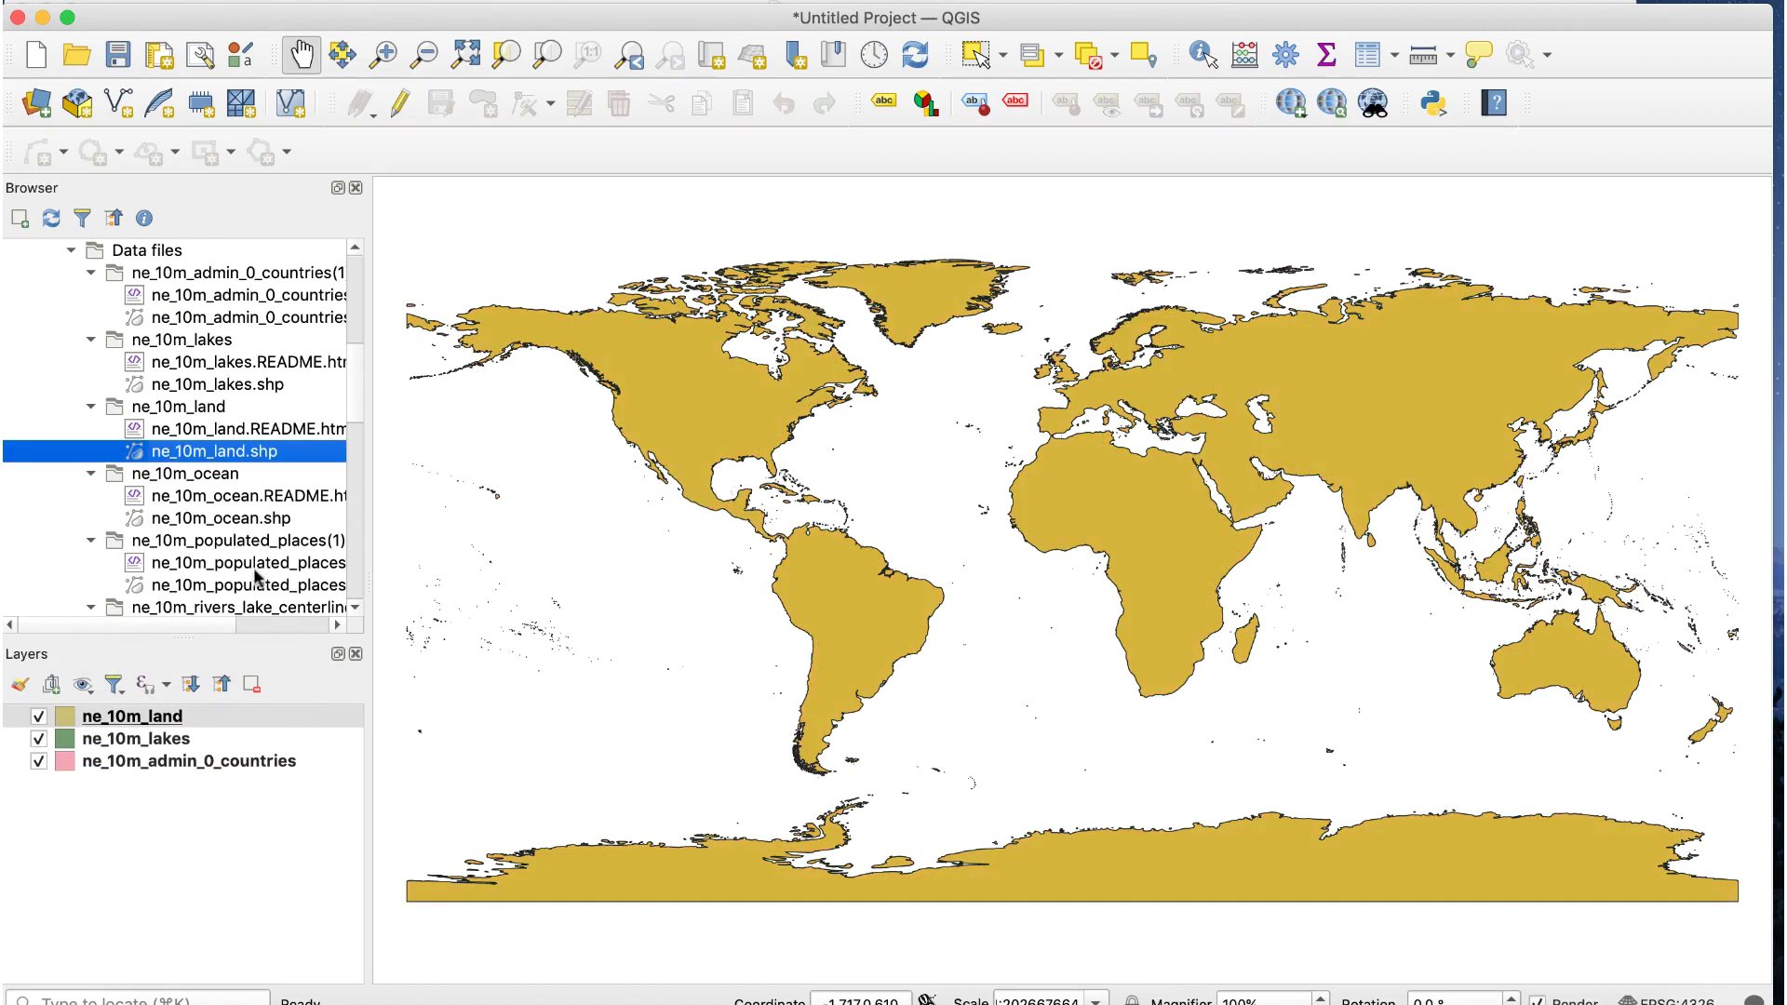
{"action": "left_click_drag", "start_coordinate": [231, 517], "coordinate": [235, 849]}
{"action": "scroll", "coordinate": [265, 466], "scroll_direction": "down", "scroll_amount": 3}
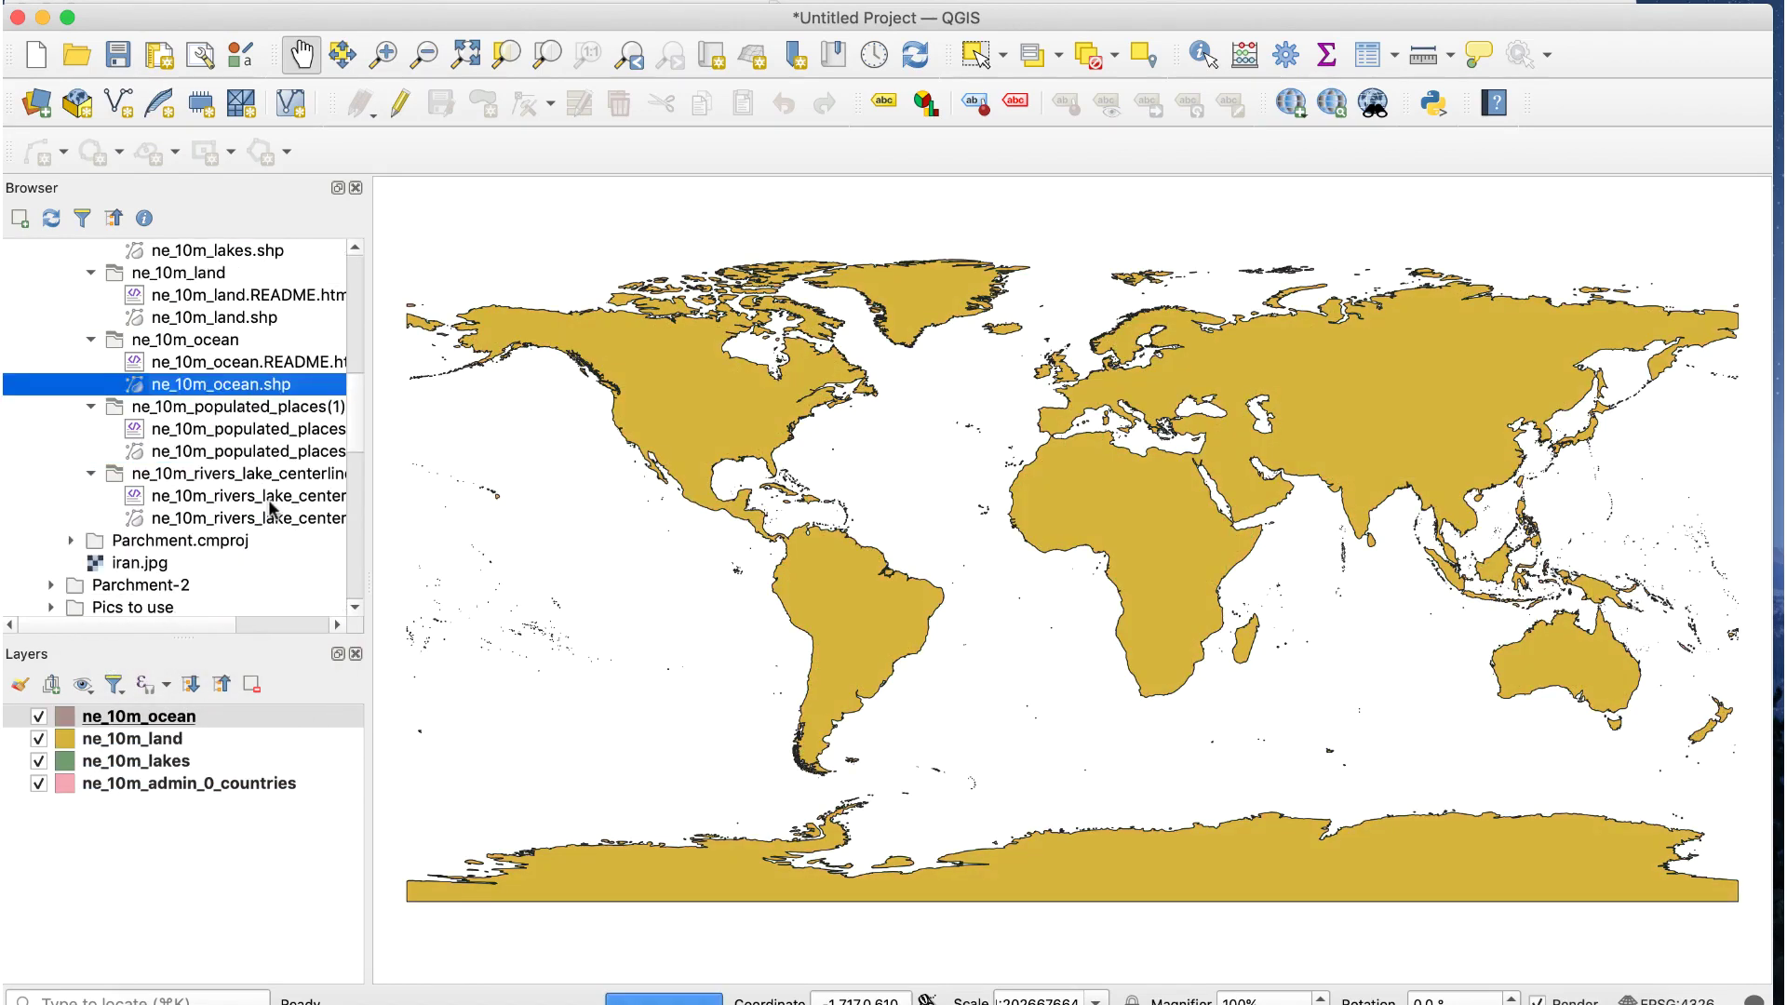
{"action": "left_click_drag", "start_coordinate": [261, 453], "coordinate": [221, 791]}
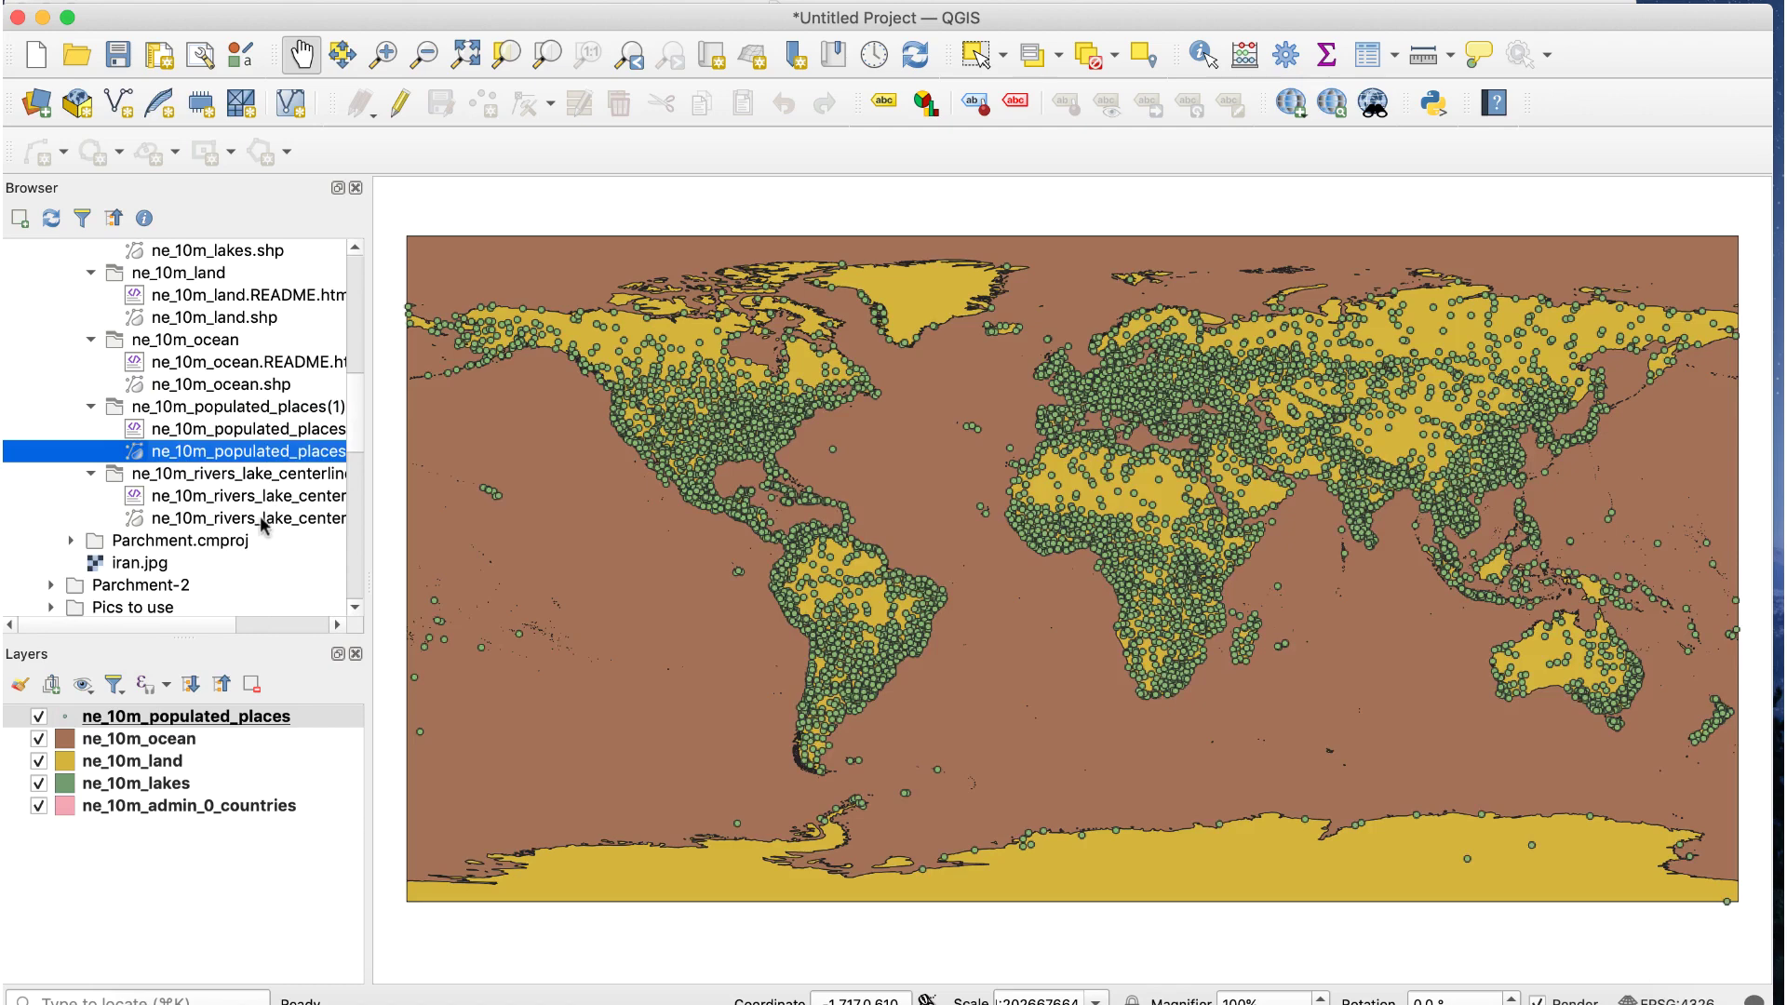
{"action": "left_click_drag", "start_coordinate": [264, 520], "coordinate": [242, 870]}
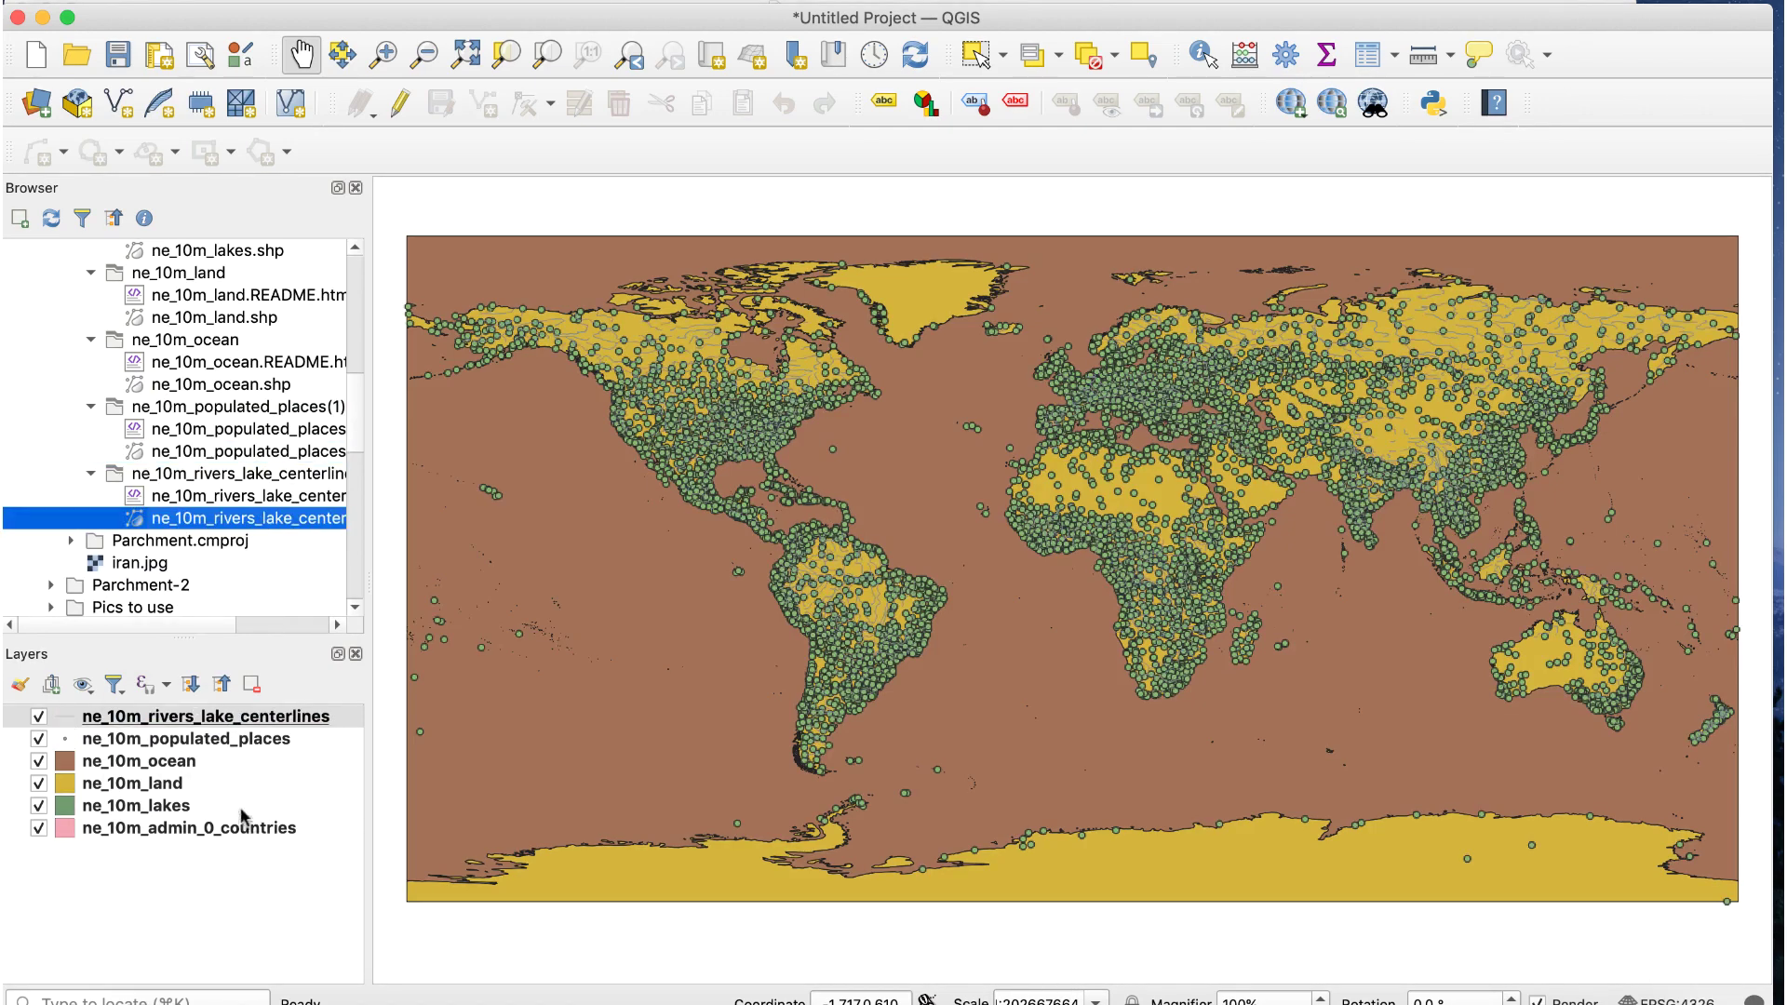
Step: Reorder the layers as populated places, rivers, lakes, countries, land and ocean, and hide the populated places
{"action": "left_click_drag", "start_coordinate": [247, 740], "coordinate": [247, 716]}
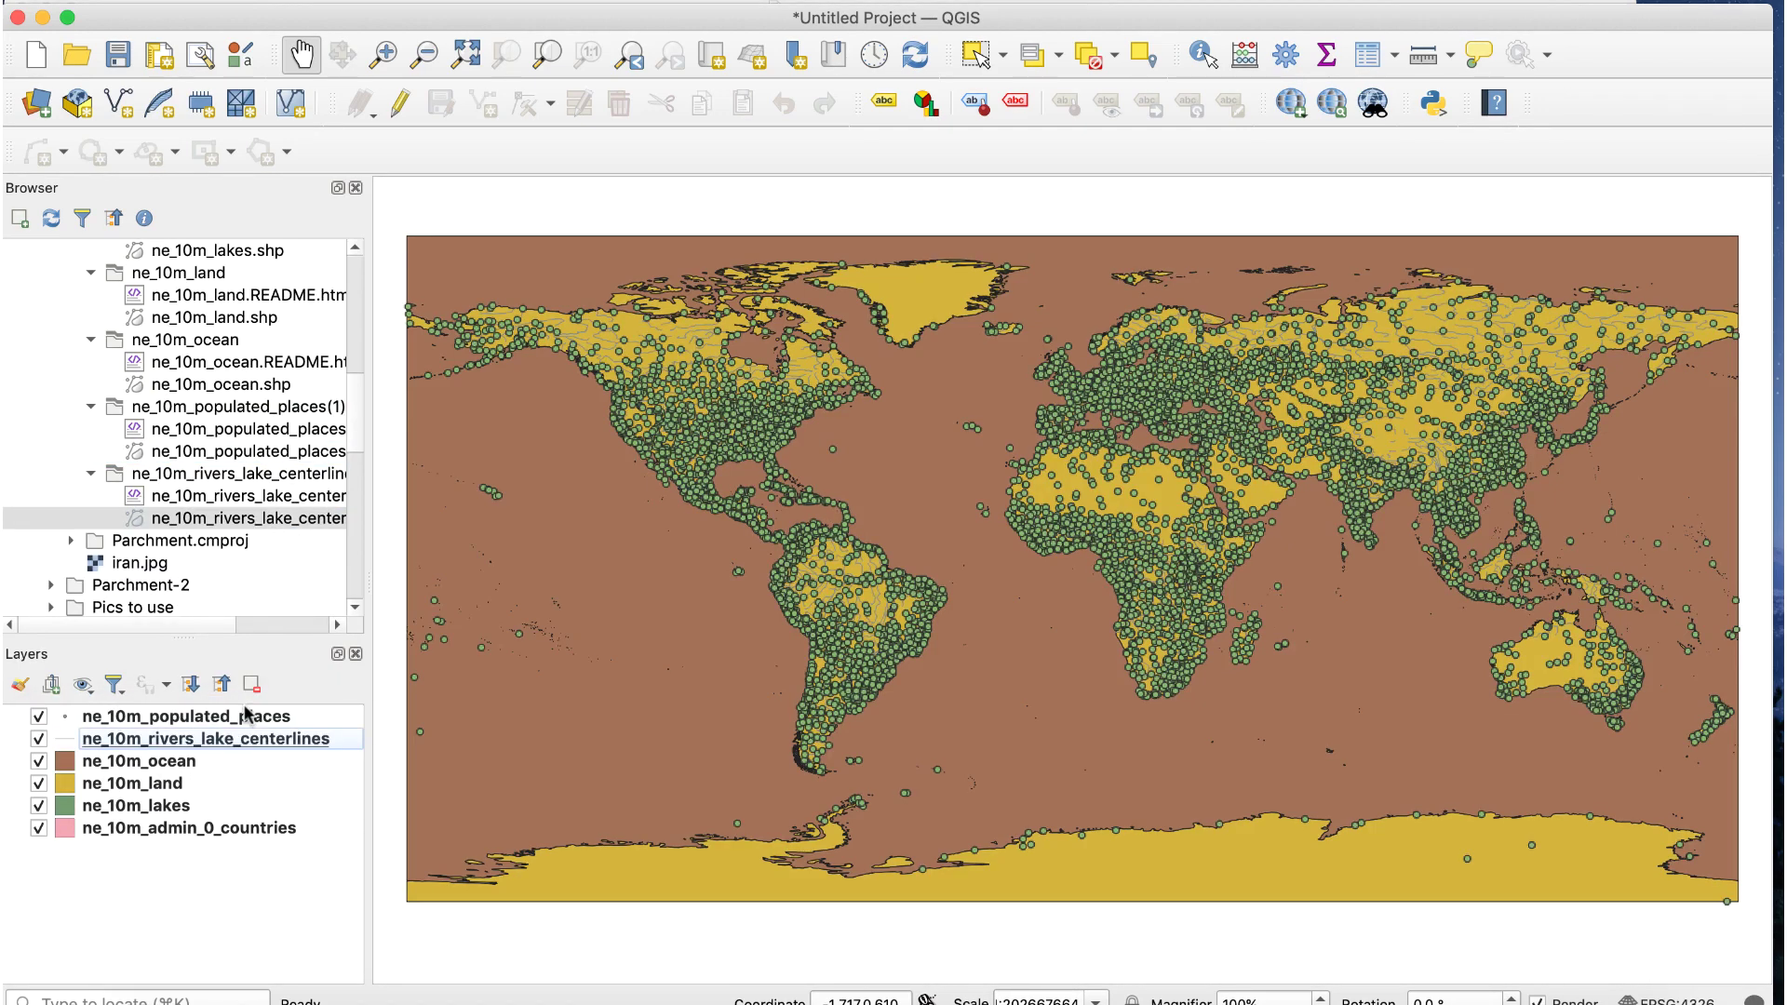
{"action": "mouse_move", "coordinate": [186, 805]}
{"action": "left_mouse_down"}
{"action": "mouse_move", "coordinate": [190, 751]}
{"action": "mouse_move", "coordinate": [182, 883]}
{"action": "mouse_move", "coordinate": [195, 835]}
{"action": "left_mouse_up"}
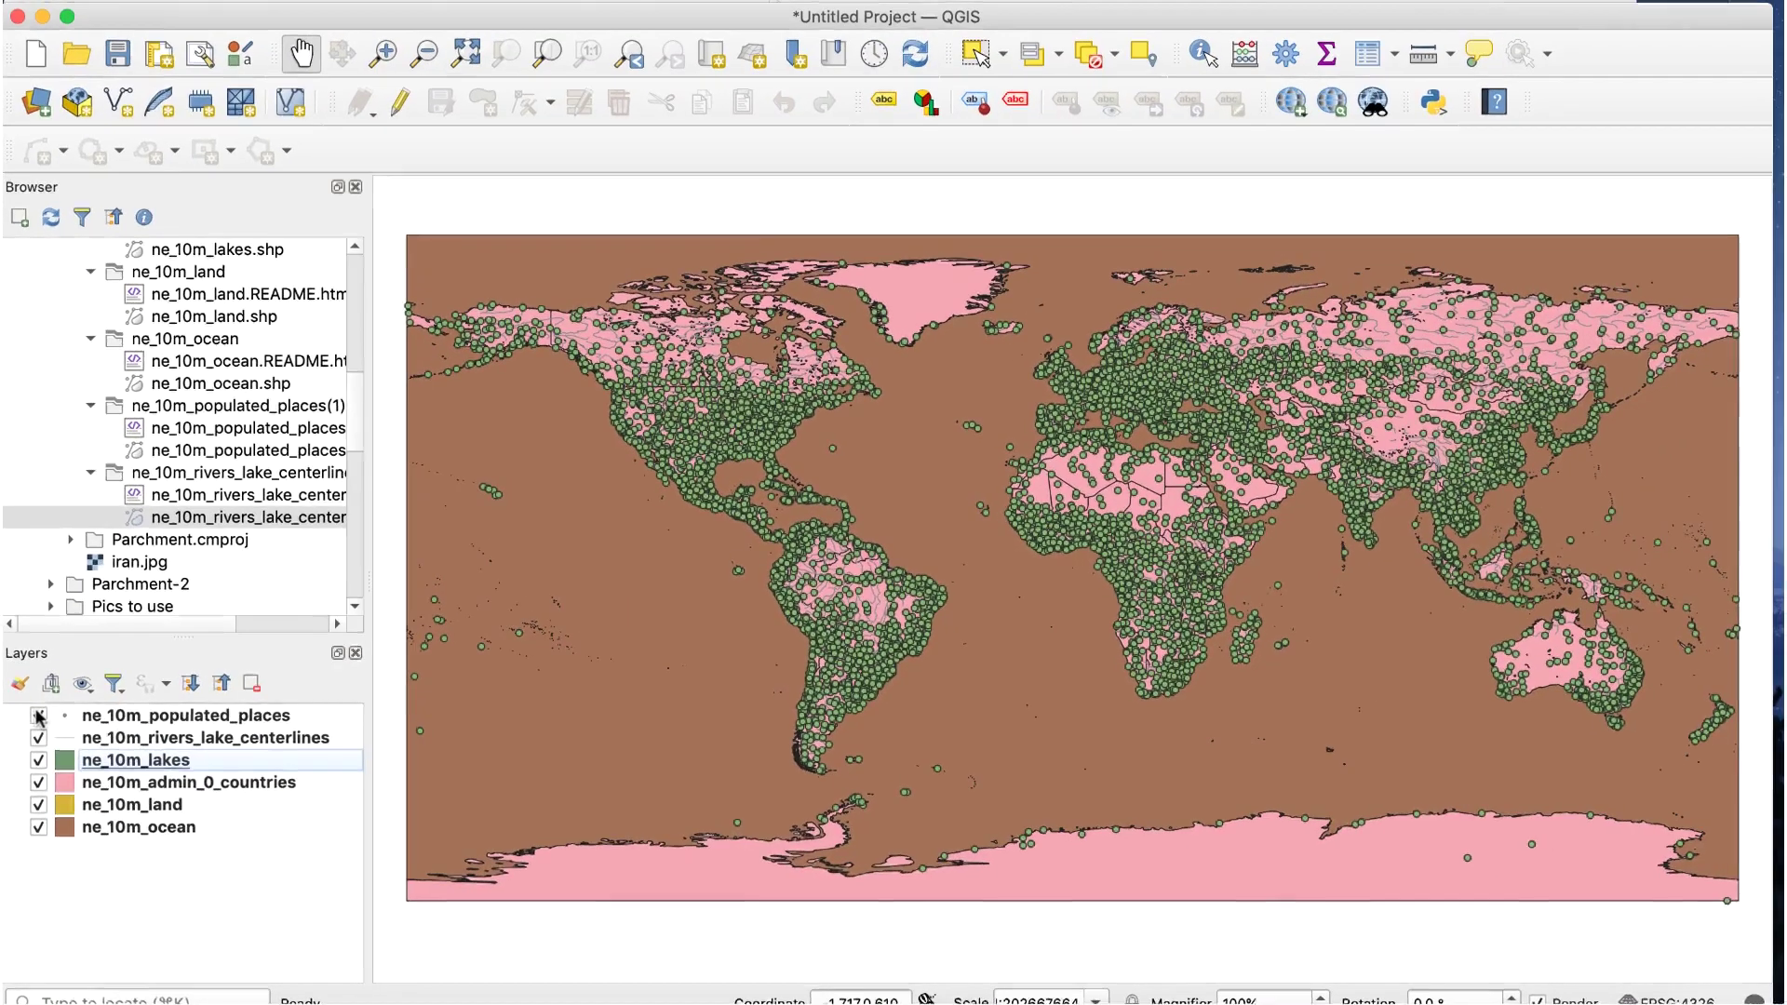
{"action": "left_click", "coordinate": [54, 580]}
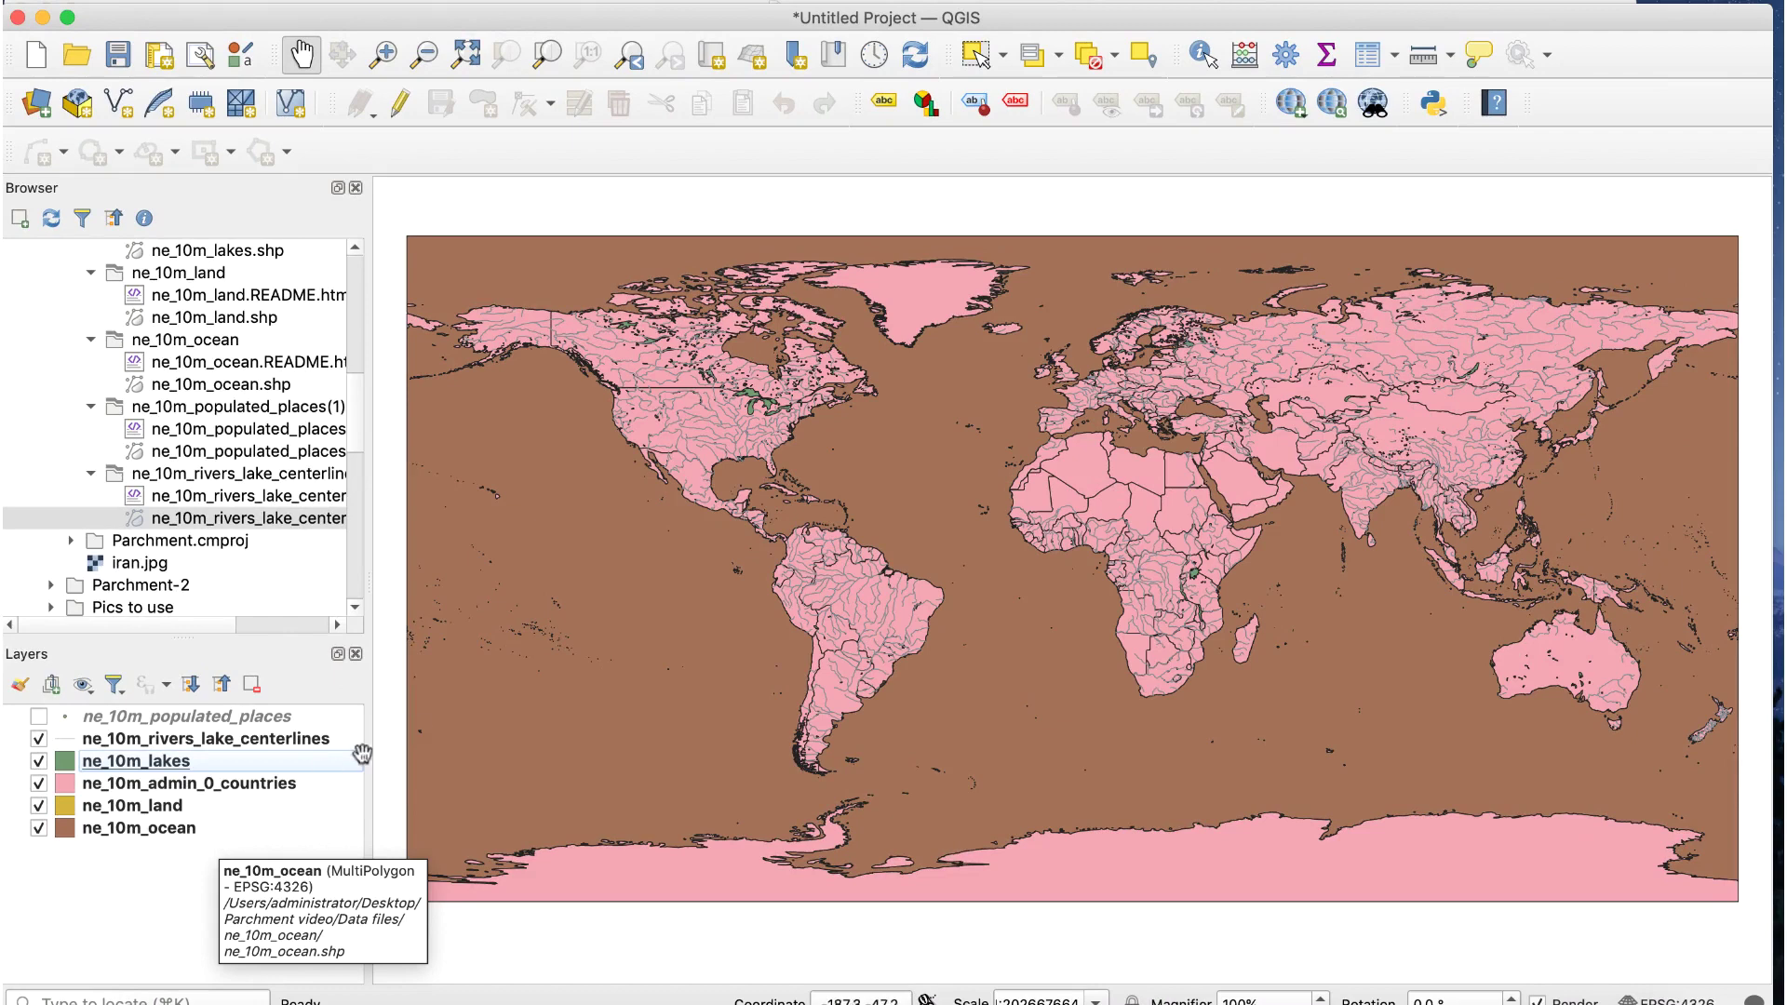
Step: Set the project coordinate reference system to World_Mercator (ESRI:54004)
{"action": "left_click", "coordinate": [1663, 1000]}
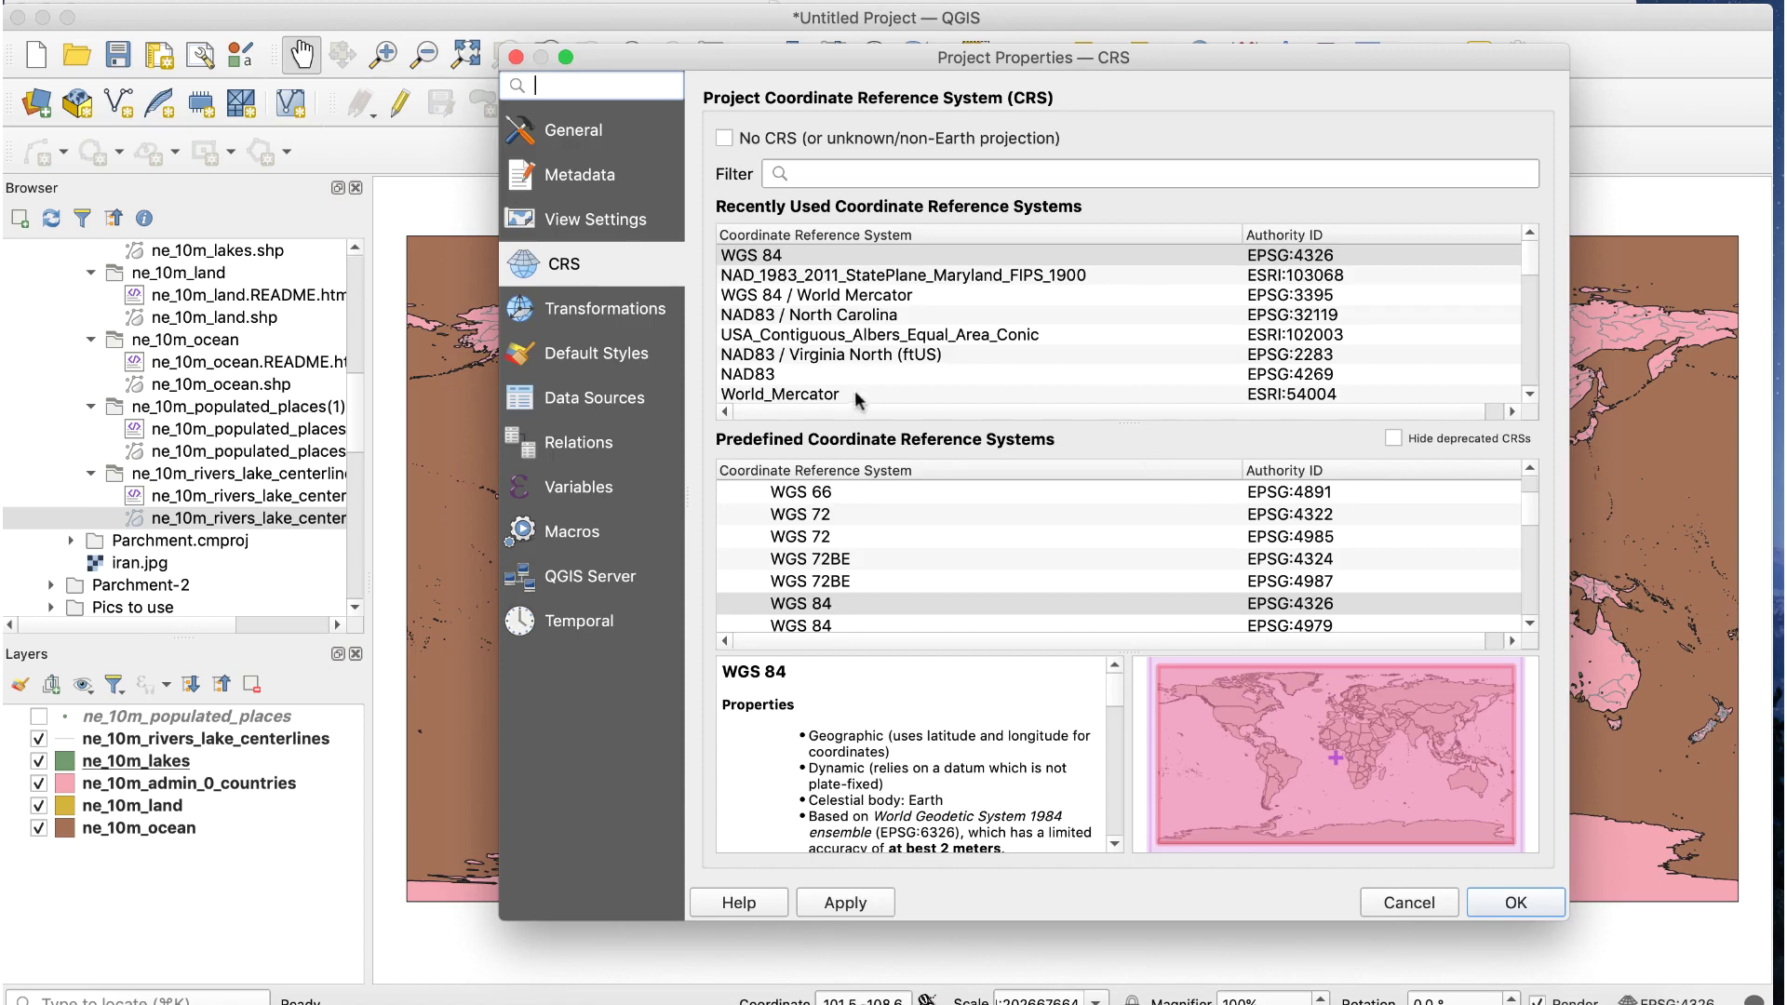
{"action": "left_click", "coordinate": [855, 395]}
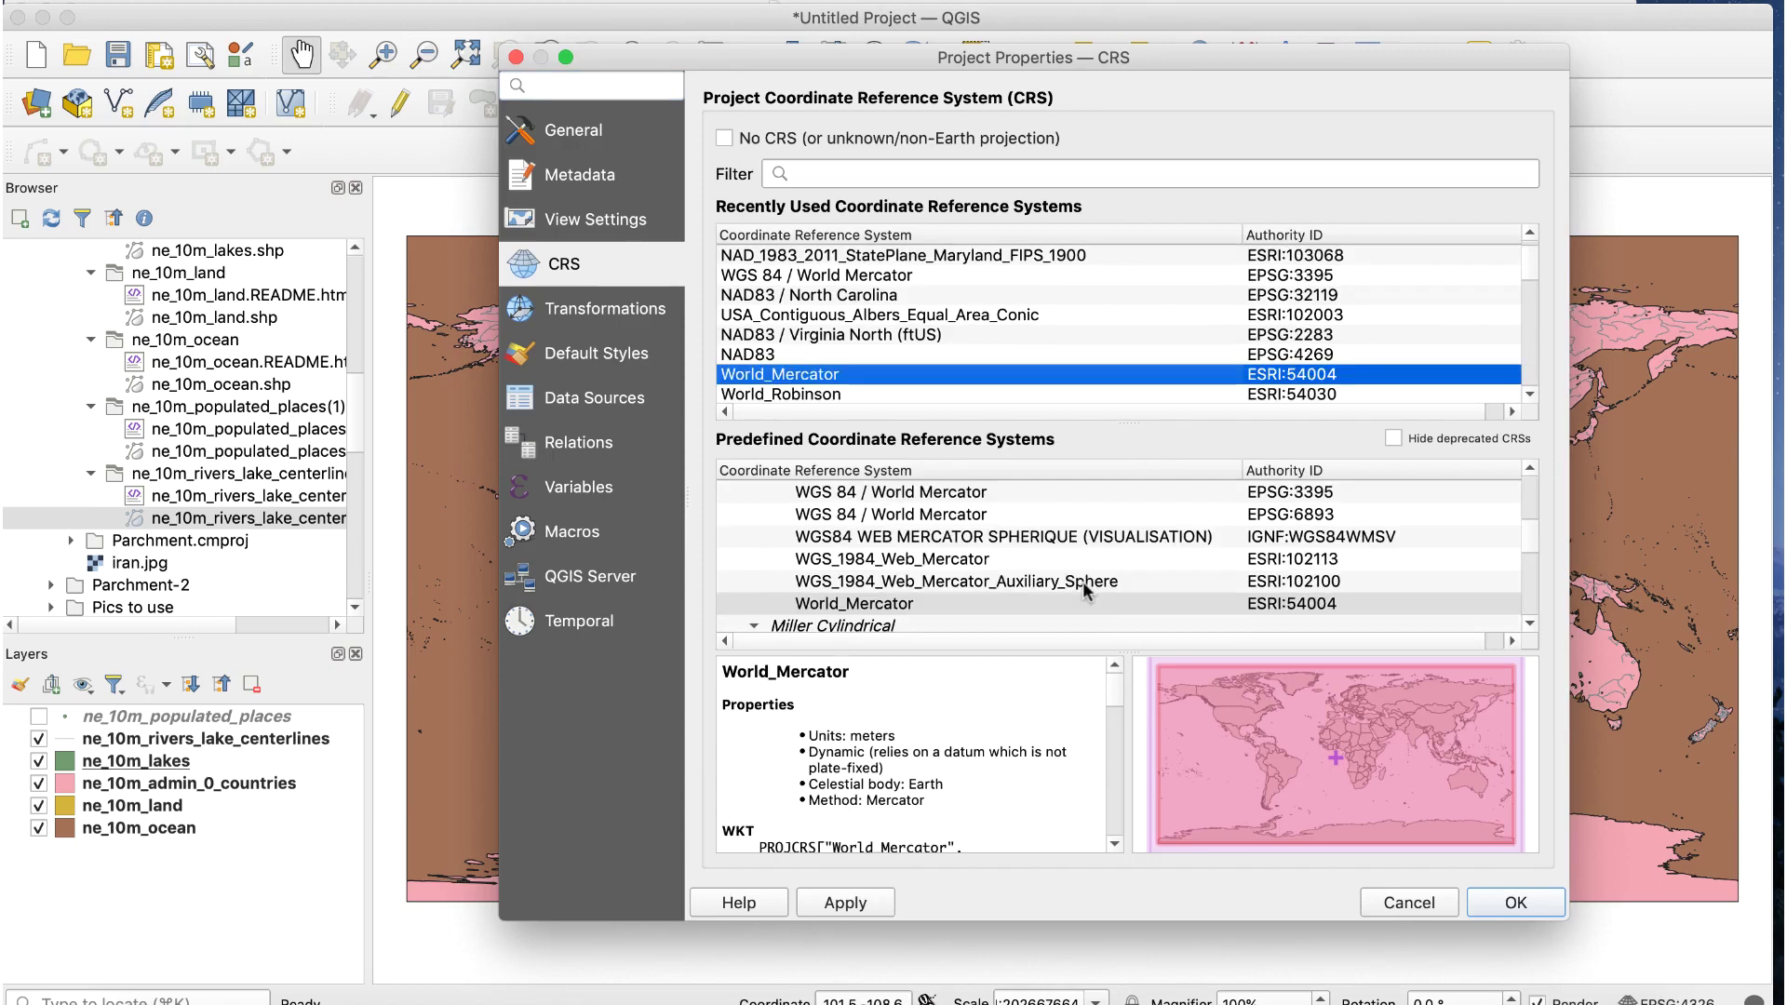
{"action": "left_click", "coordinate": [1510, 902]}
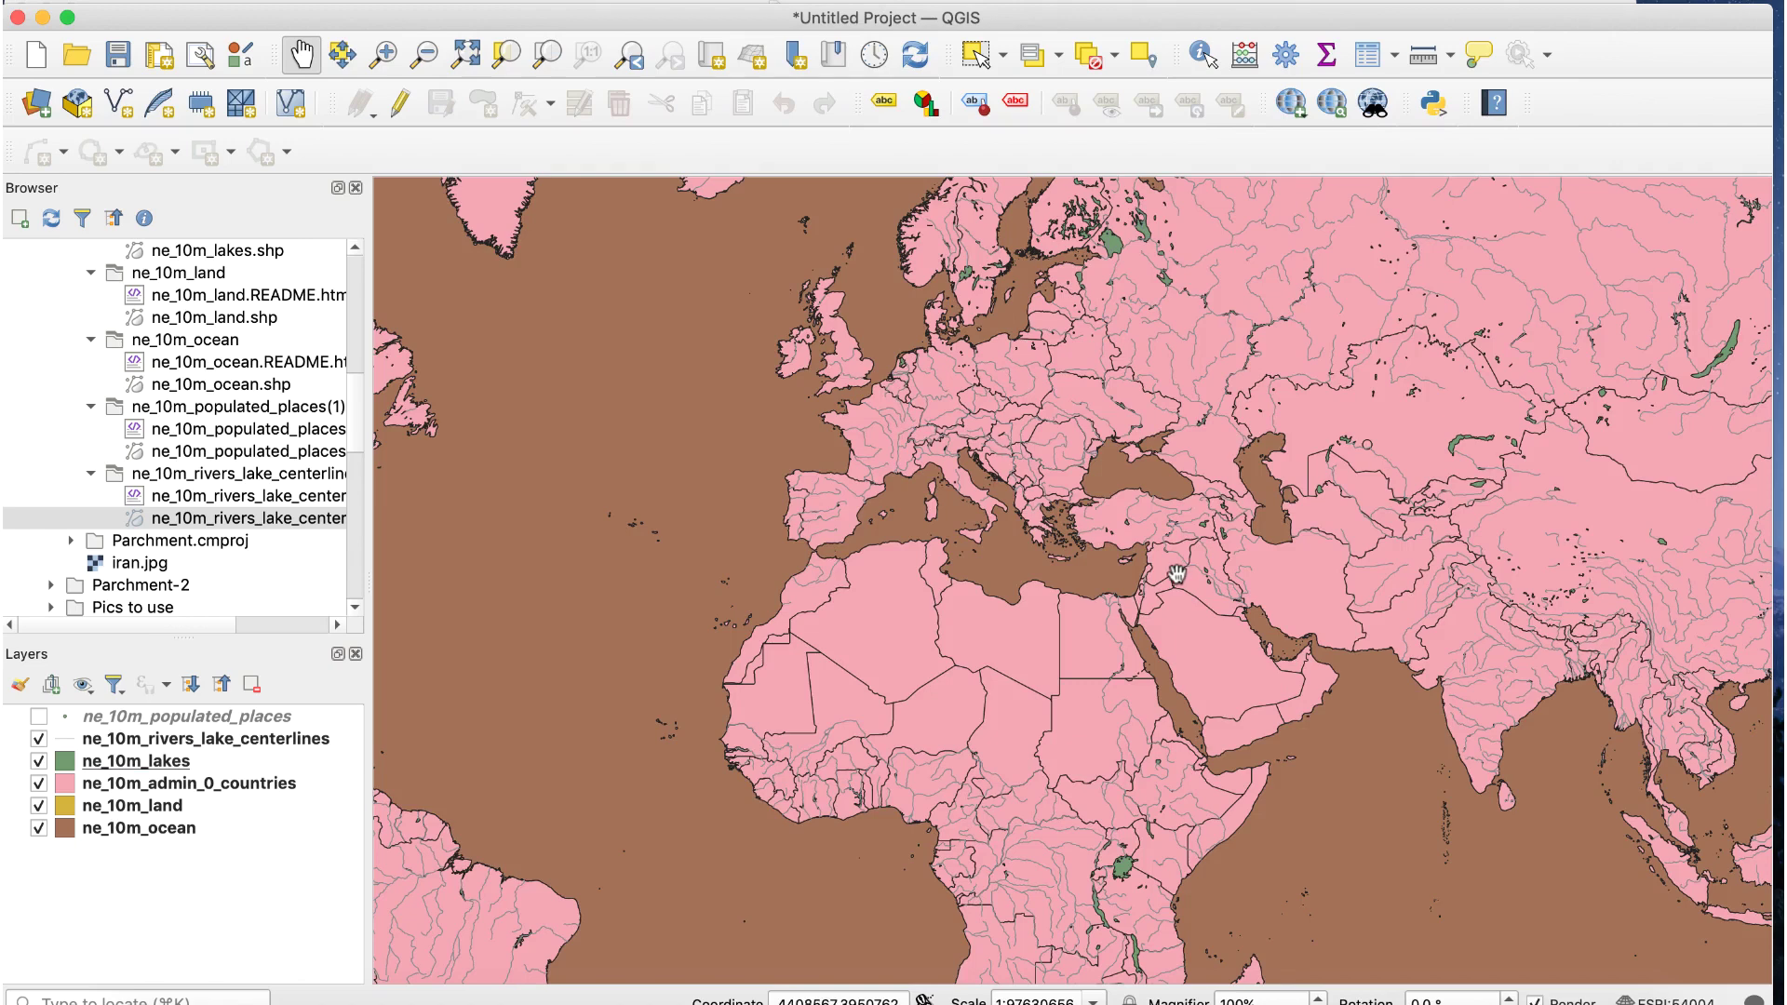
Step: Remove the fill from the ne_10m_admin_0_countries layer's Simple Fill symbol so that only its borders are drawn
{"action": "double_click", "coordinate": [279, 785]}
{"action": "left_click", "coordinate": [807, 298]}
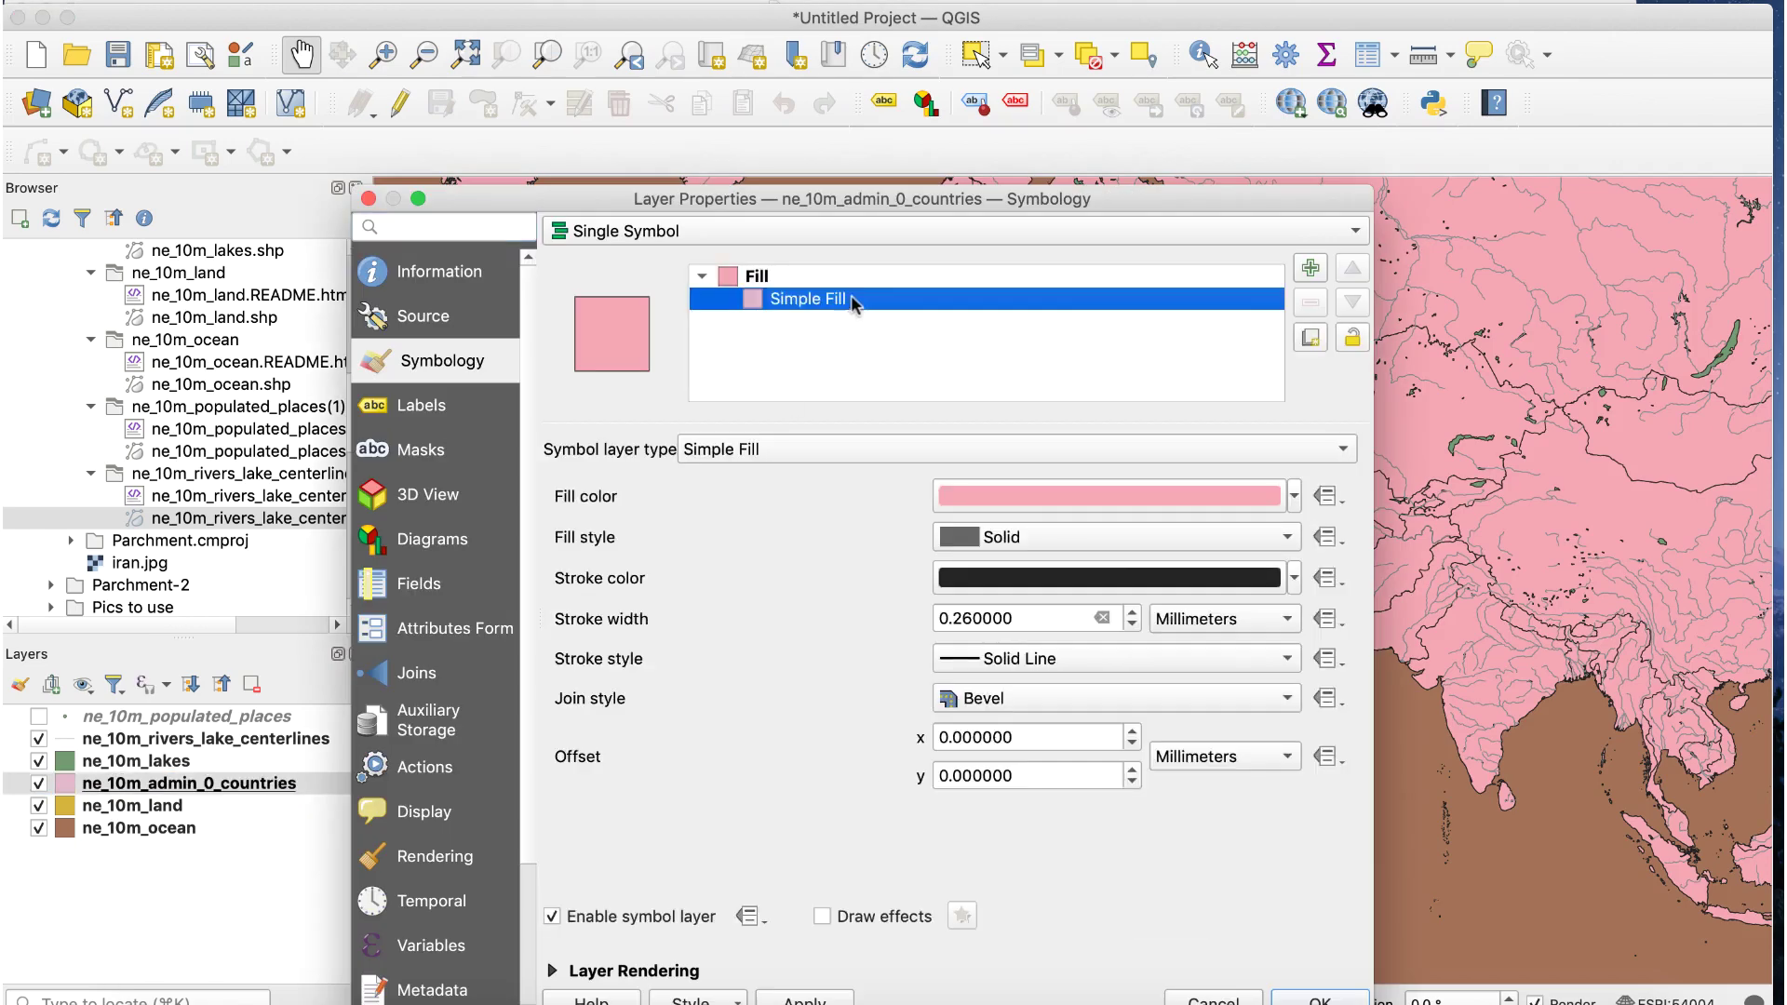
{"action": "left_click", "coordinate": [1177, 541]}
{"action": "left_click", "coordinate": [1153, 567]}
{"action": "left_click", "coordinate": [1319, 997]}
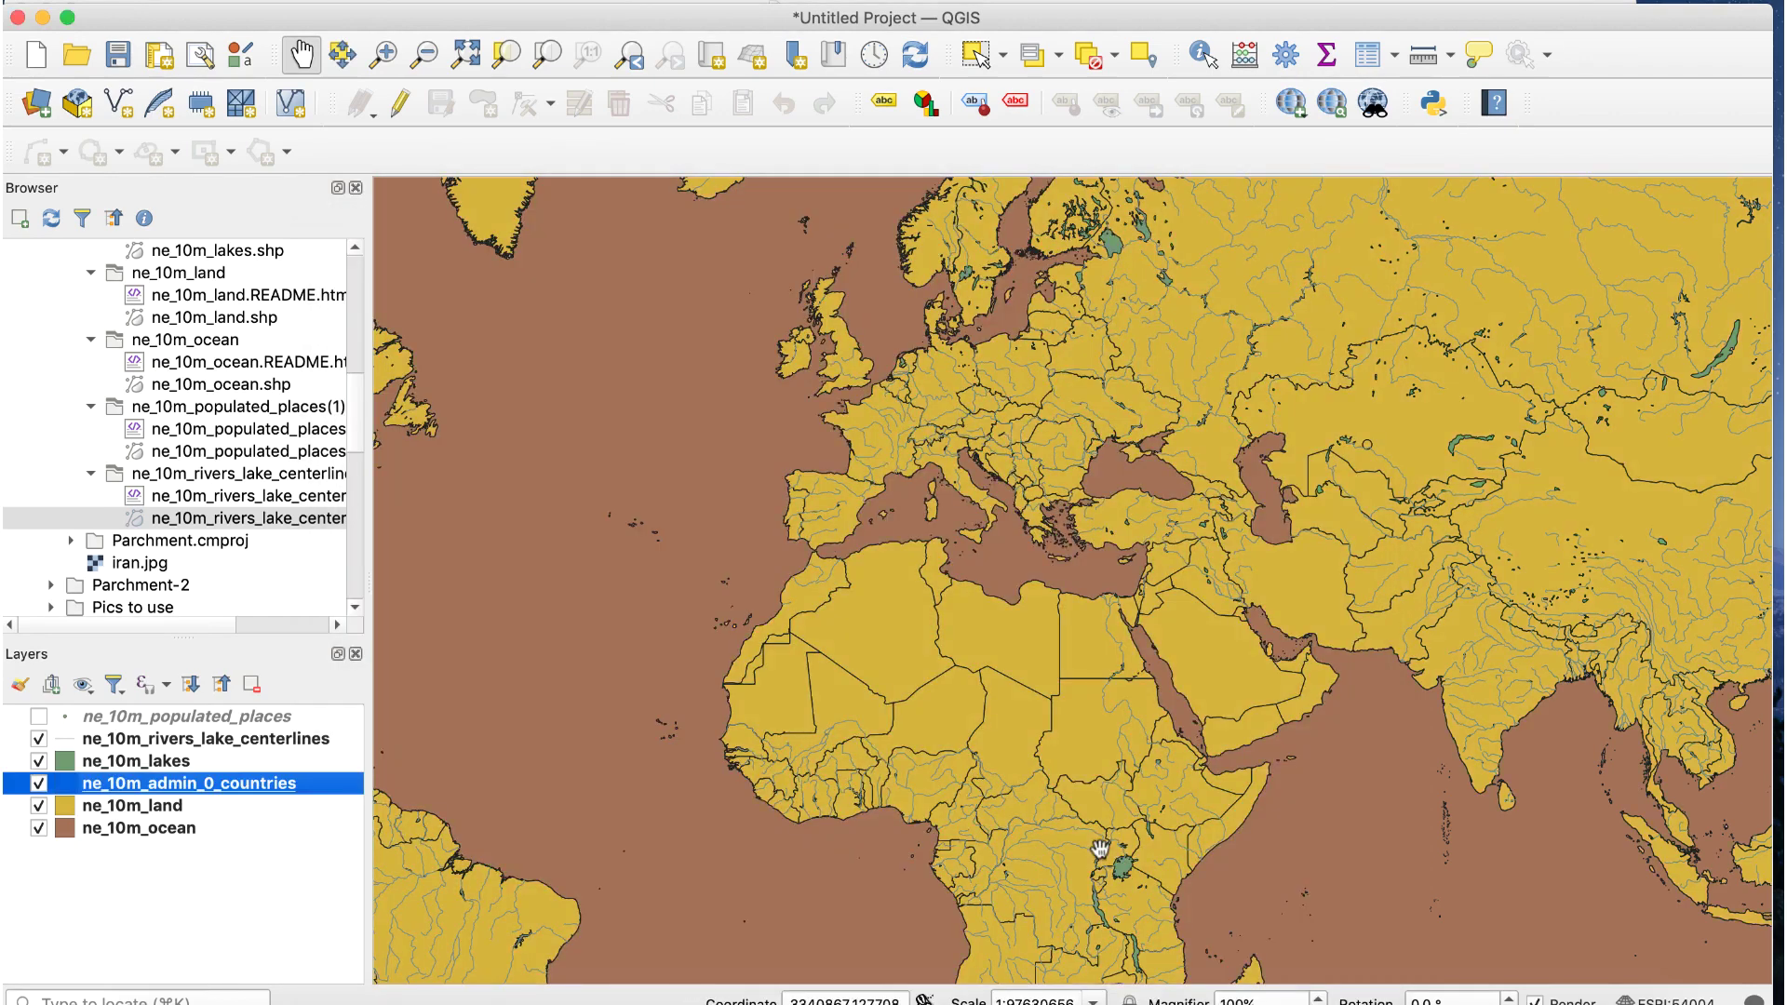
Step: Show the ne_10m_populated_places layer and filter it with the expression "ADM0NAME" = 'Iran'
{"action": "left_click", "coordinate": [38, 716]}
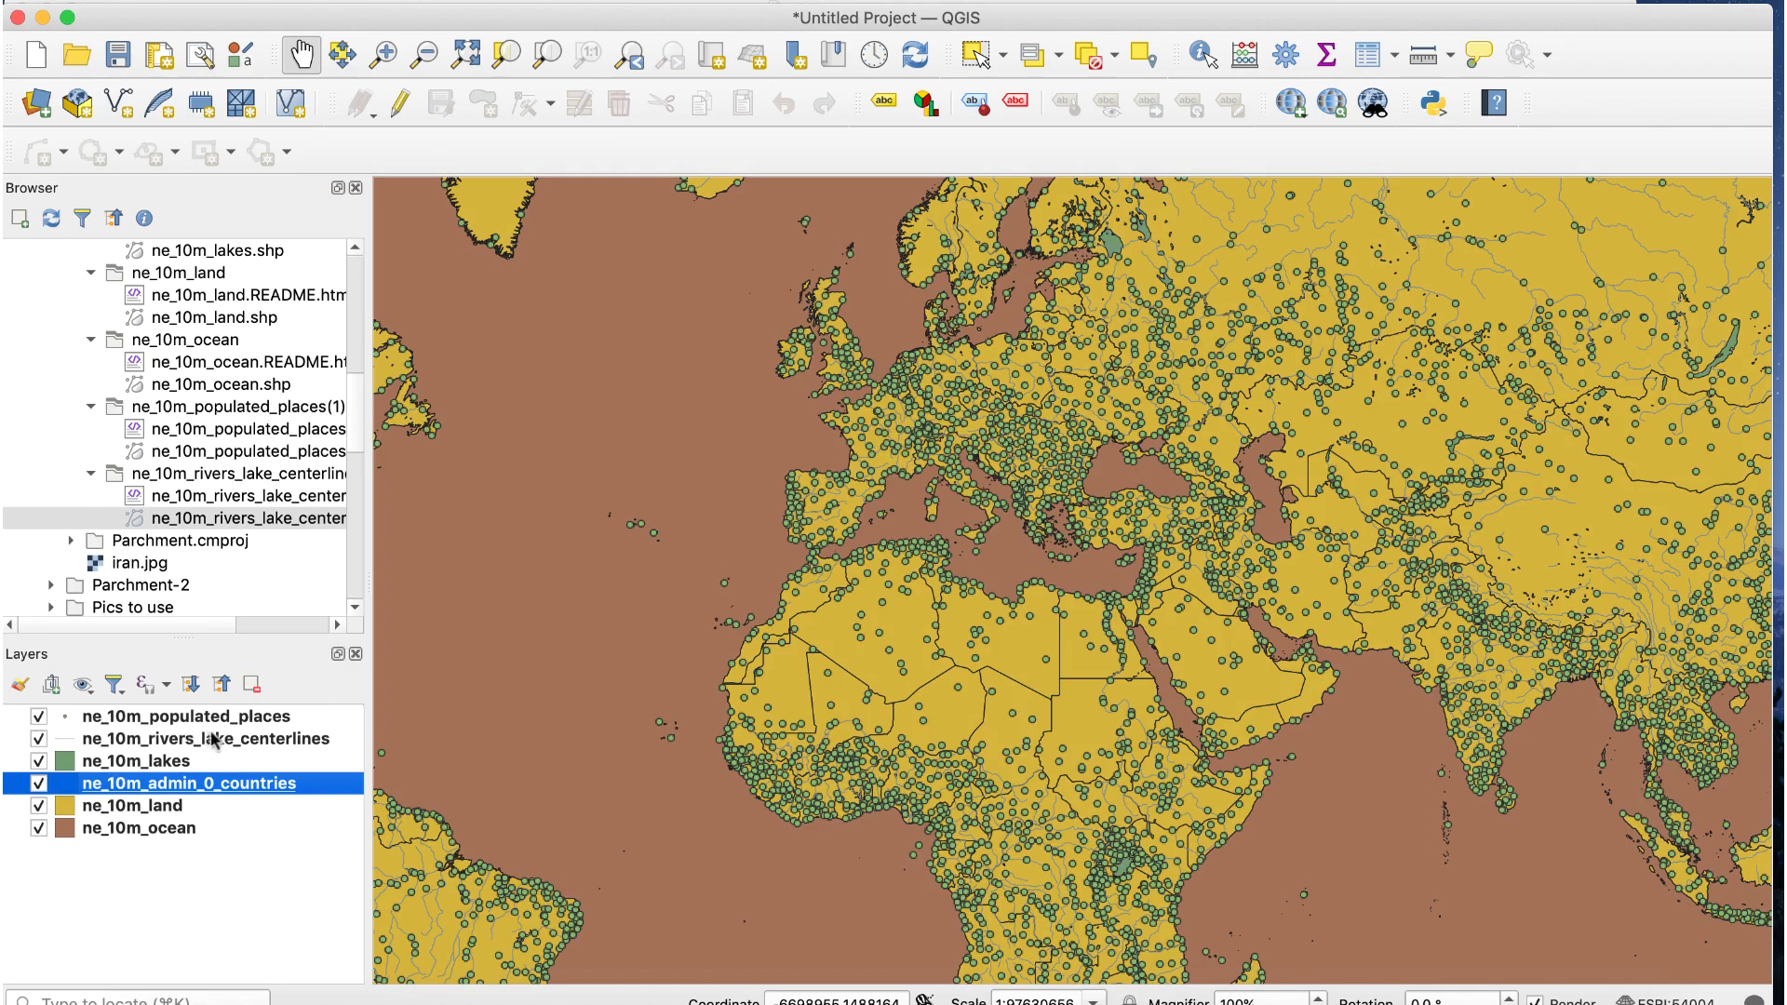
{"action": "right_click", "coordinate": [288, 721]}
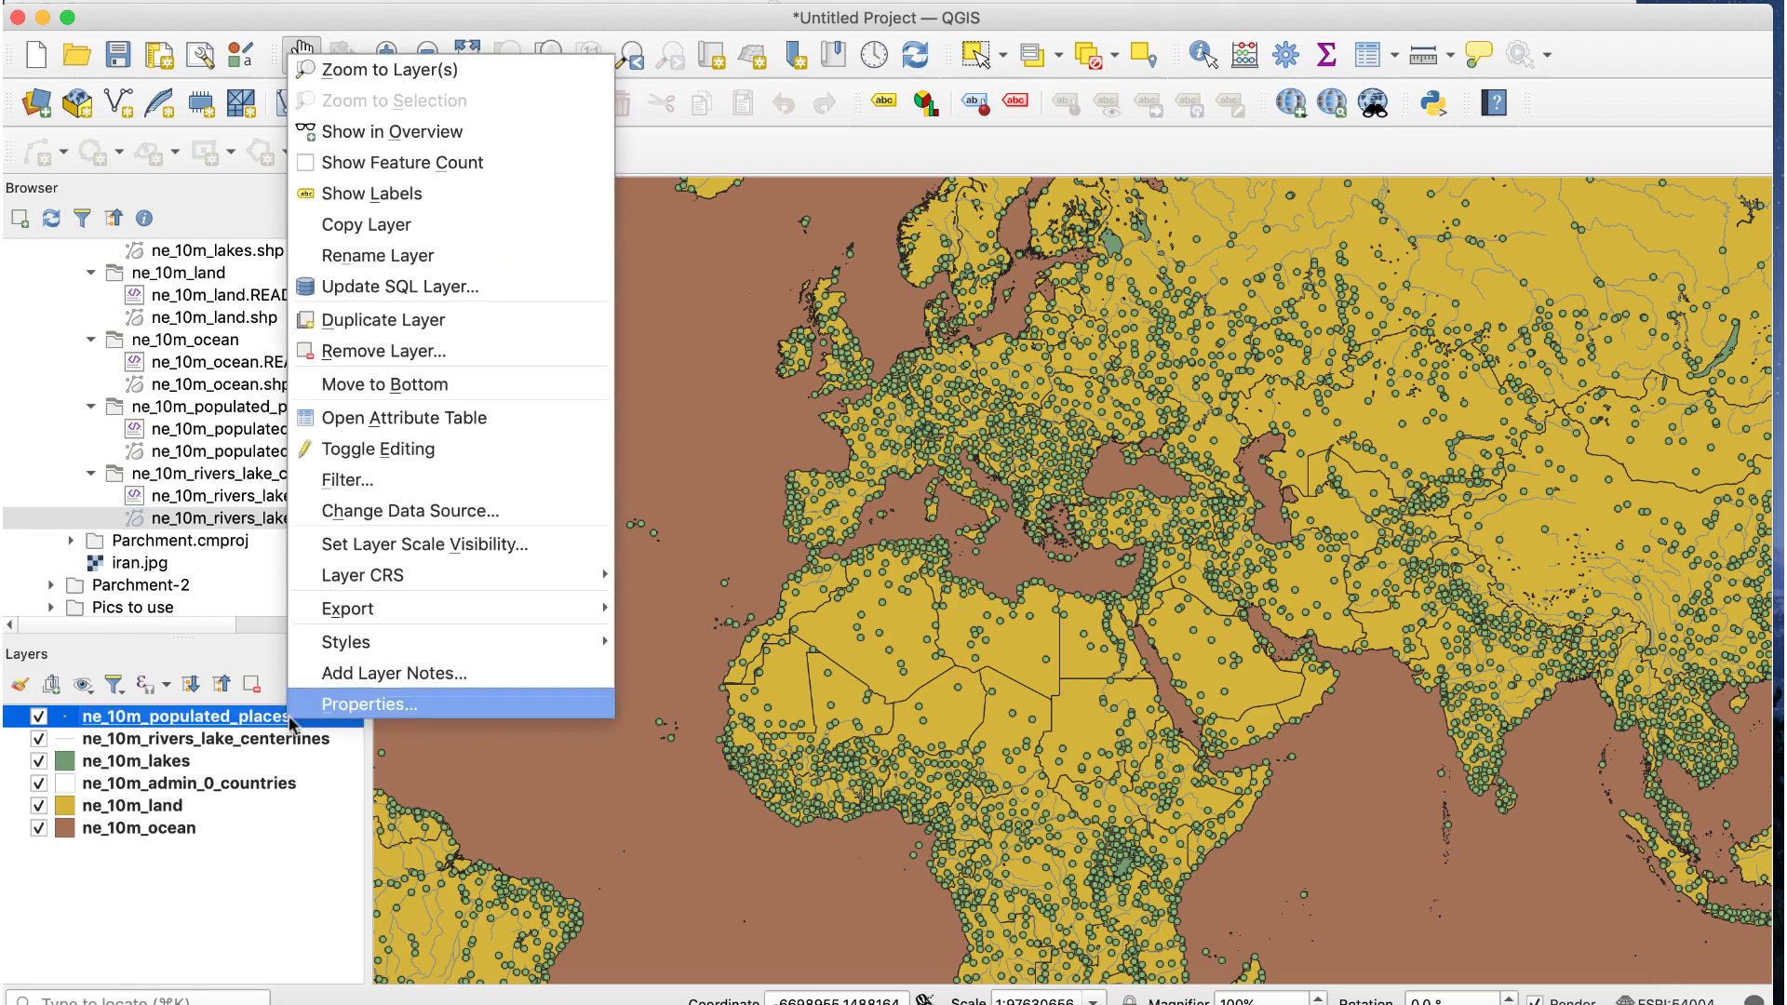
{"action": "left_click", "coordinate": [438, 480]}
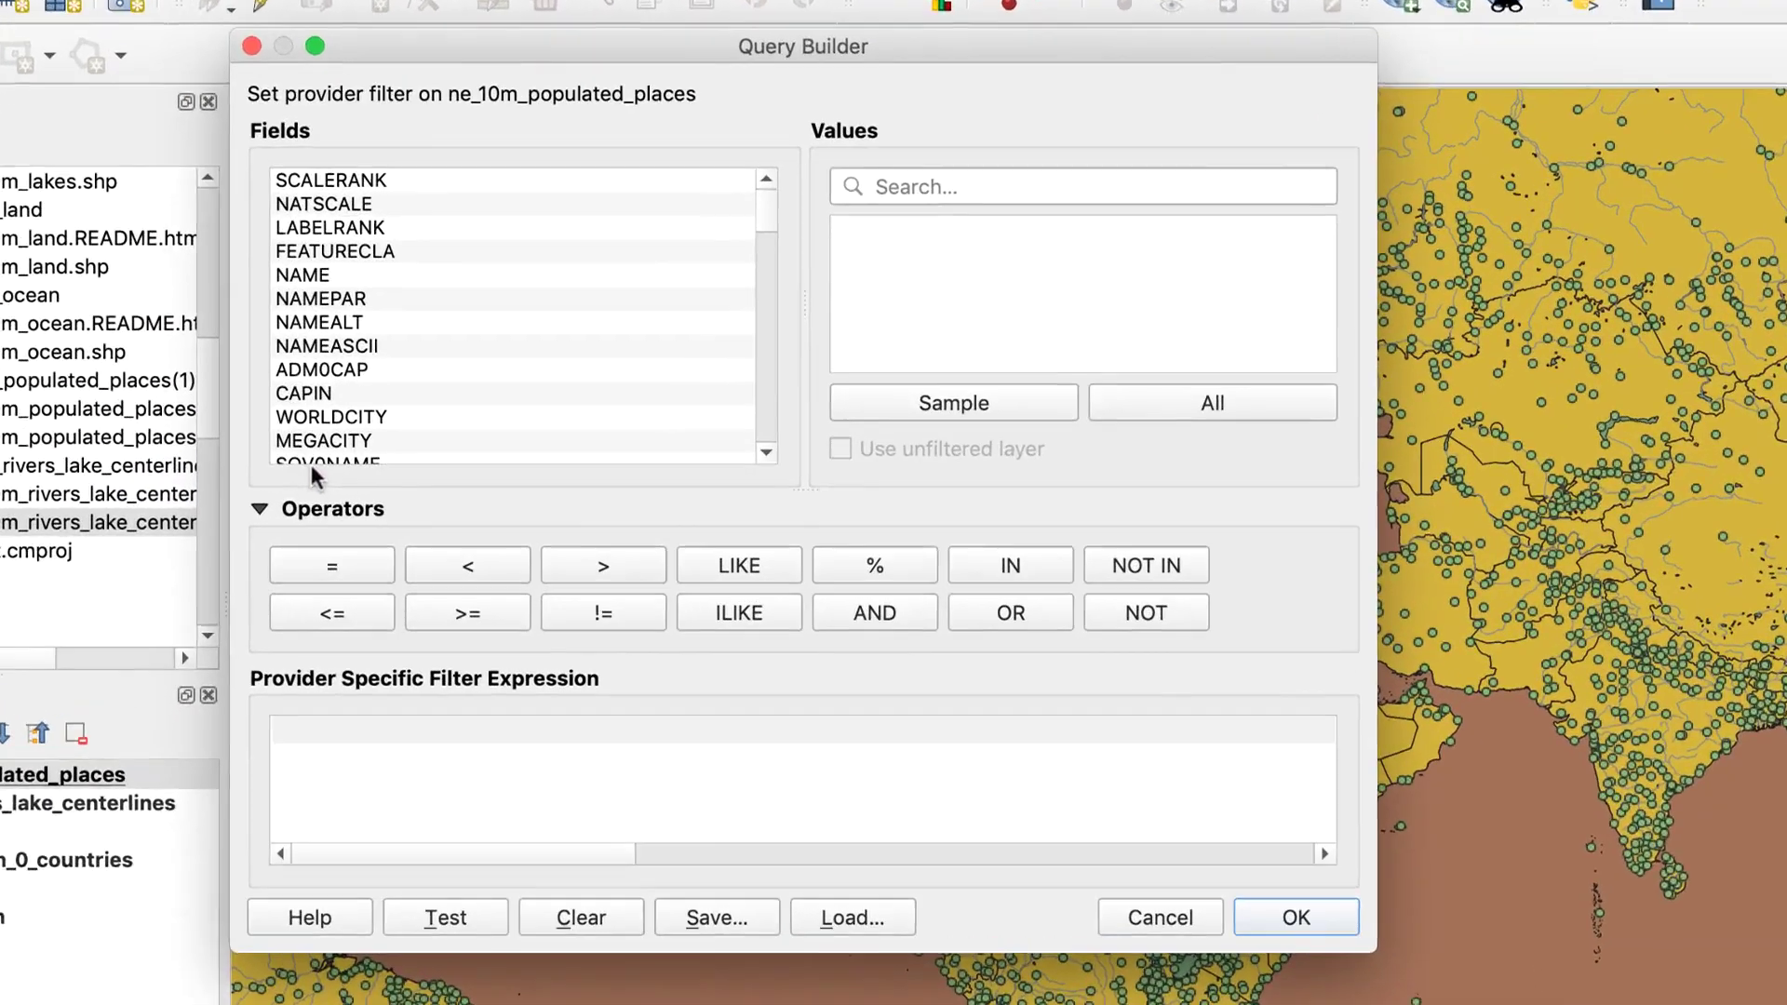
{"action": "scroll", "coordinate": [720, 380], "scroll_direction": "down", "scroll_amount": 4}
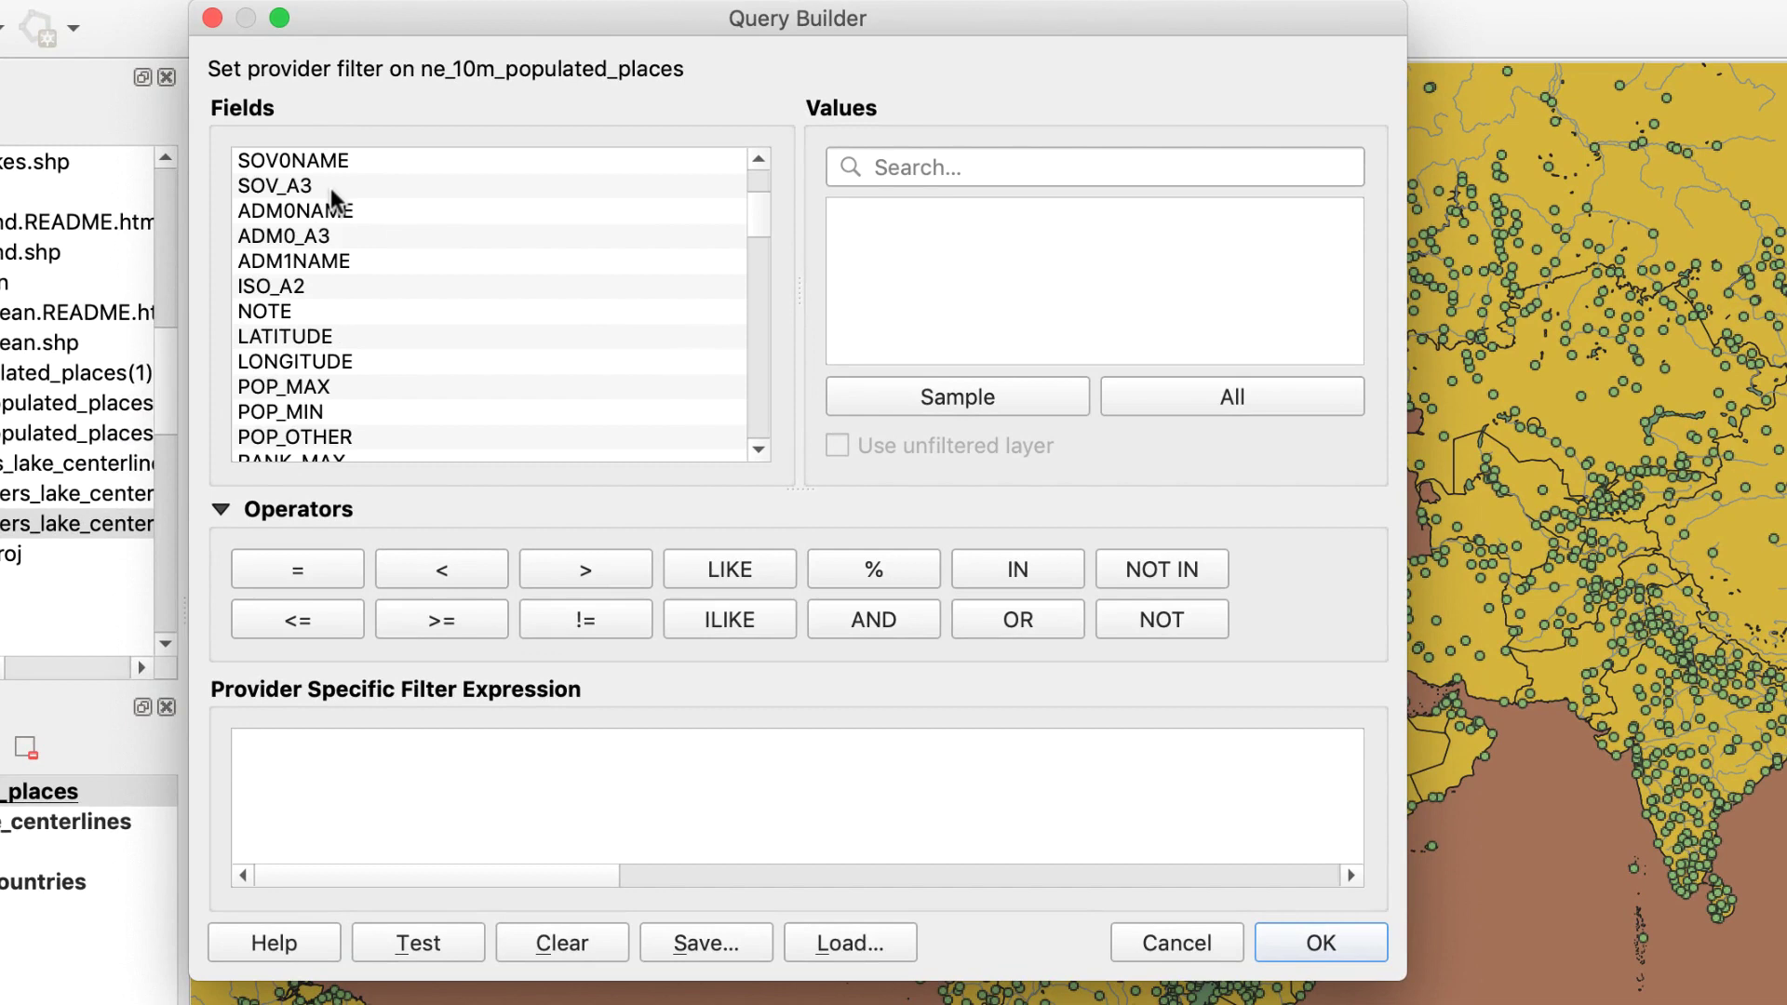
{"action": "double_click", "coordinate": [349, 209]}
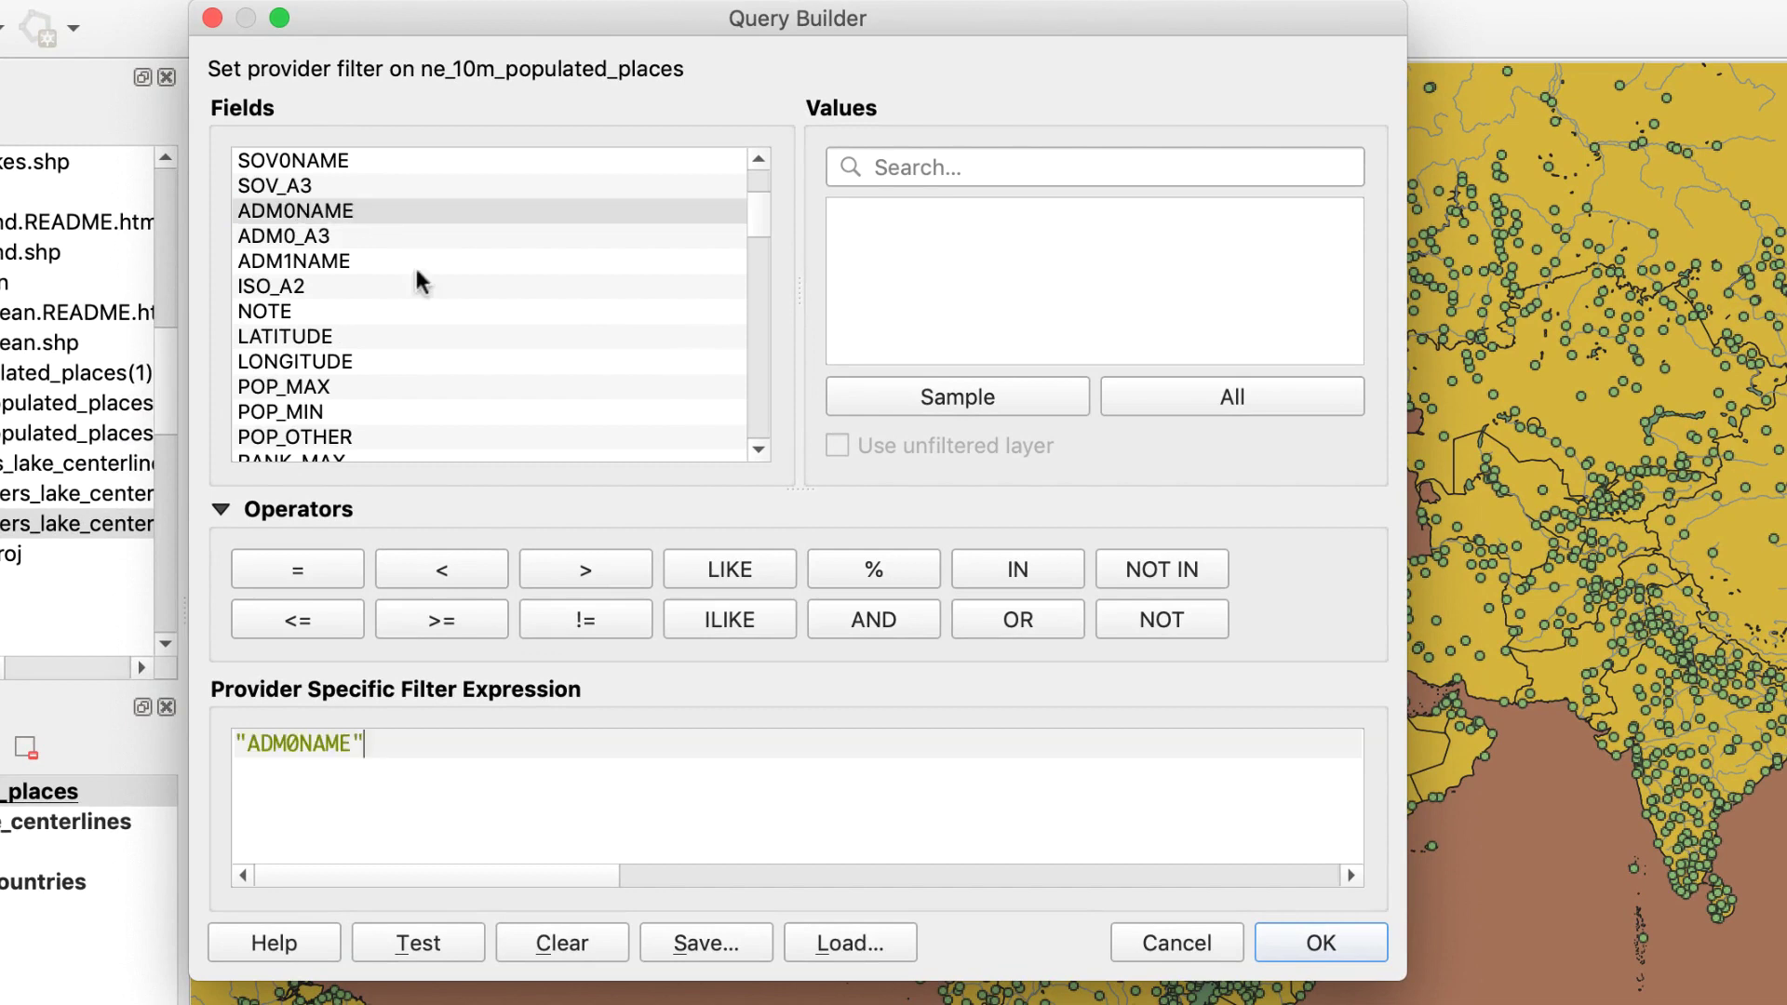
{"action": "left_click", "coordinate": [296, 582]}
{"action": "left_click", "coordinate": [1191, 398]}
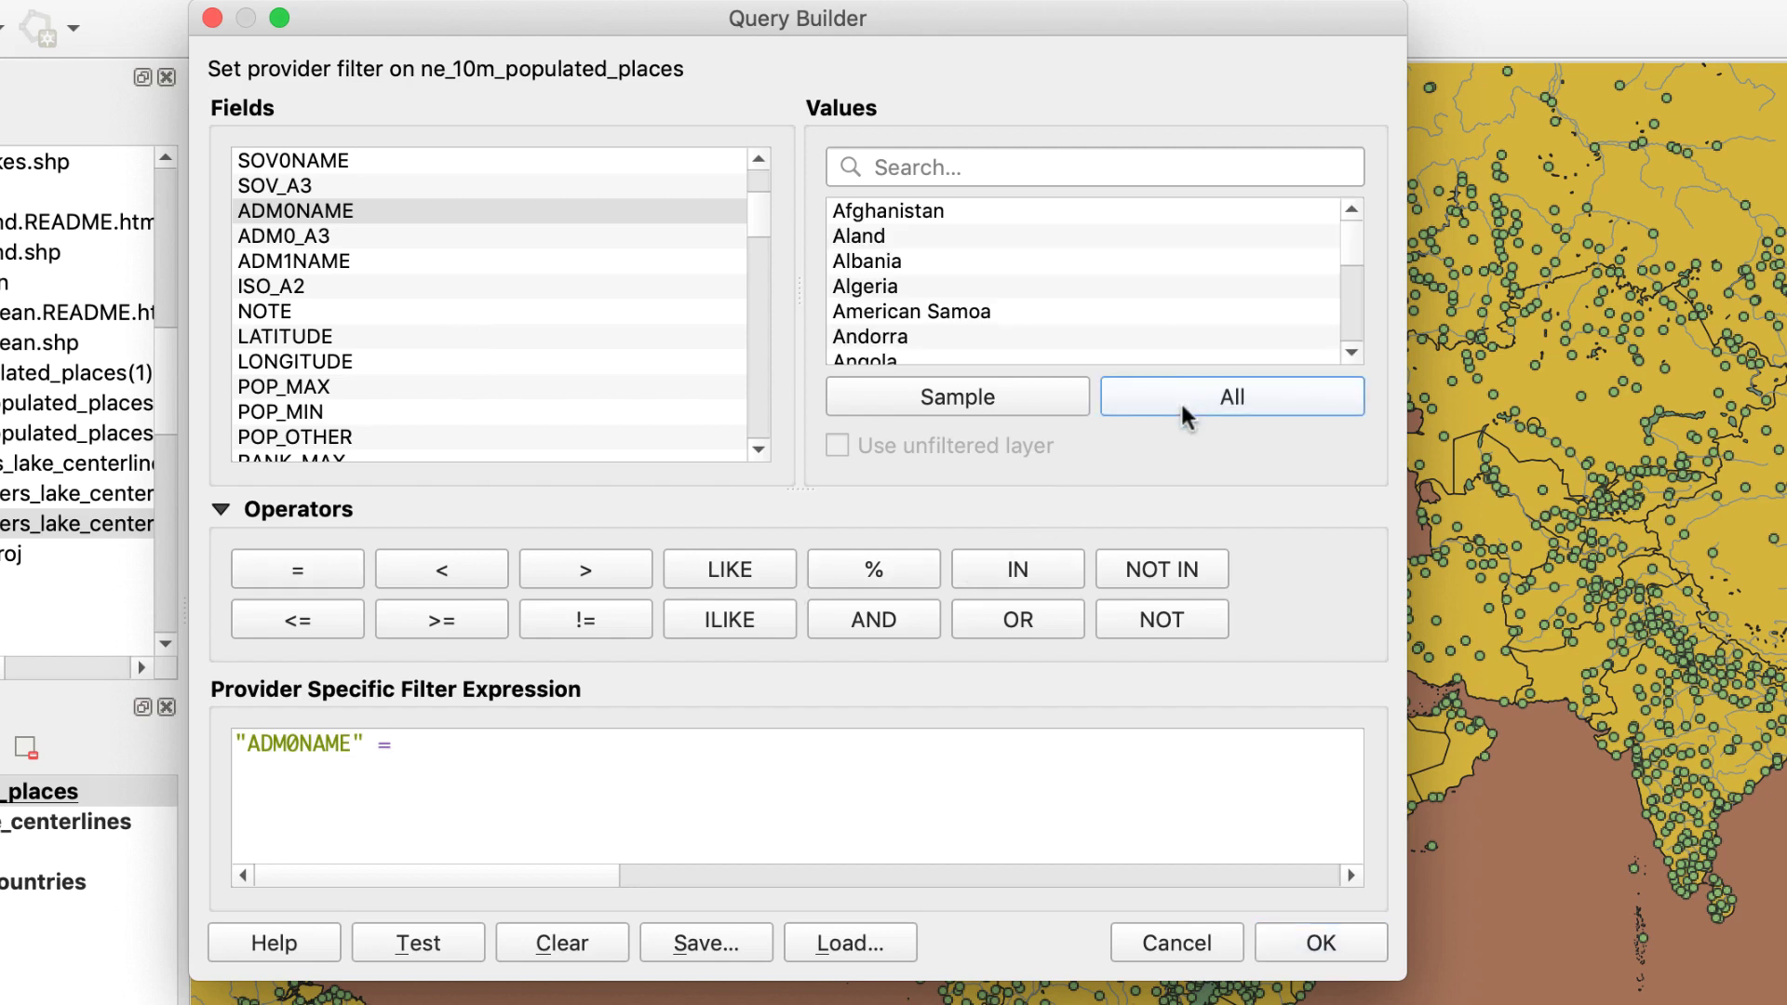
{"action": "scroll", "coordinate": [1342, 299], "scroll_direction": "down", "scroll_amount": 10}
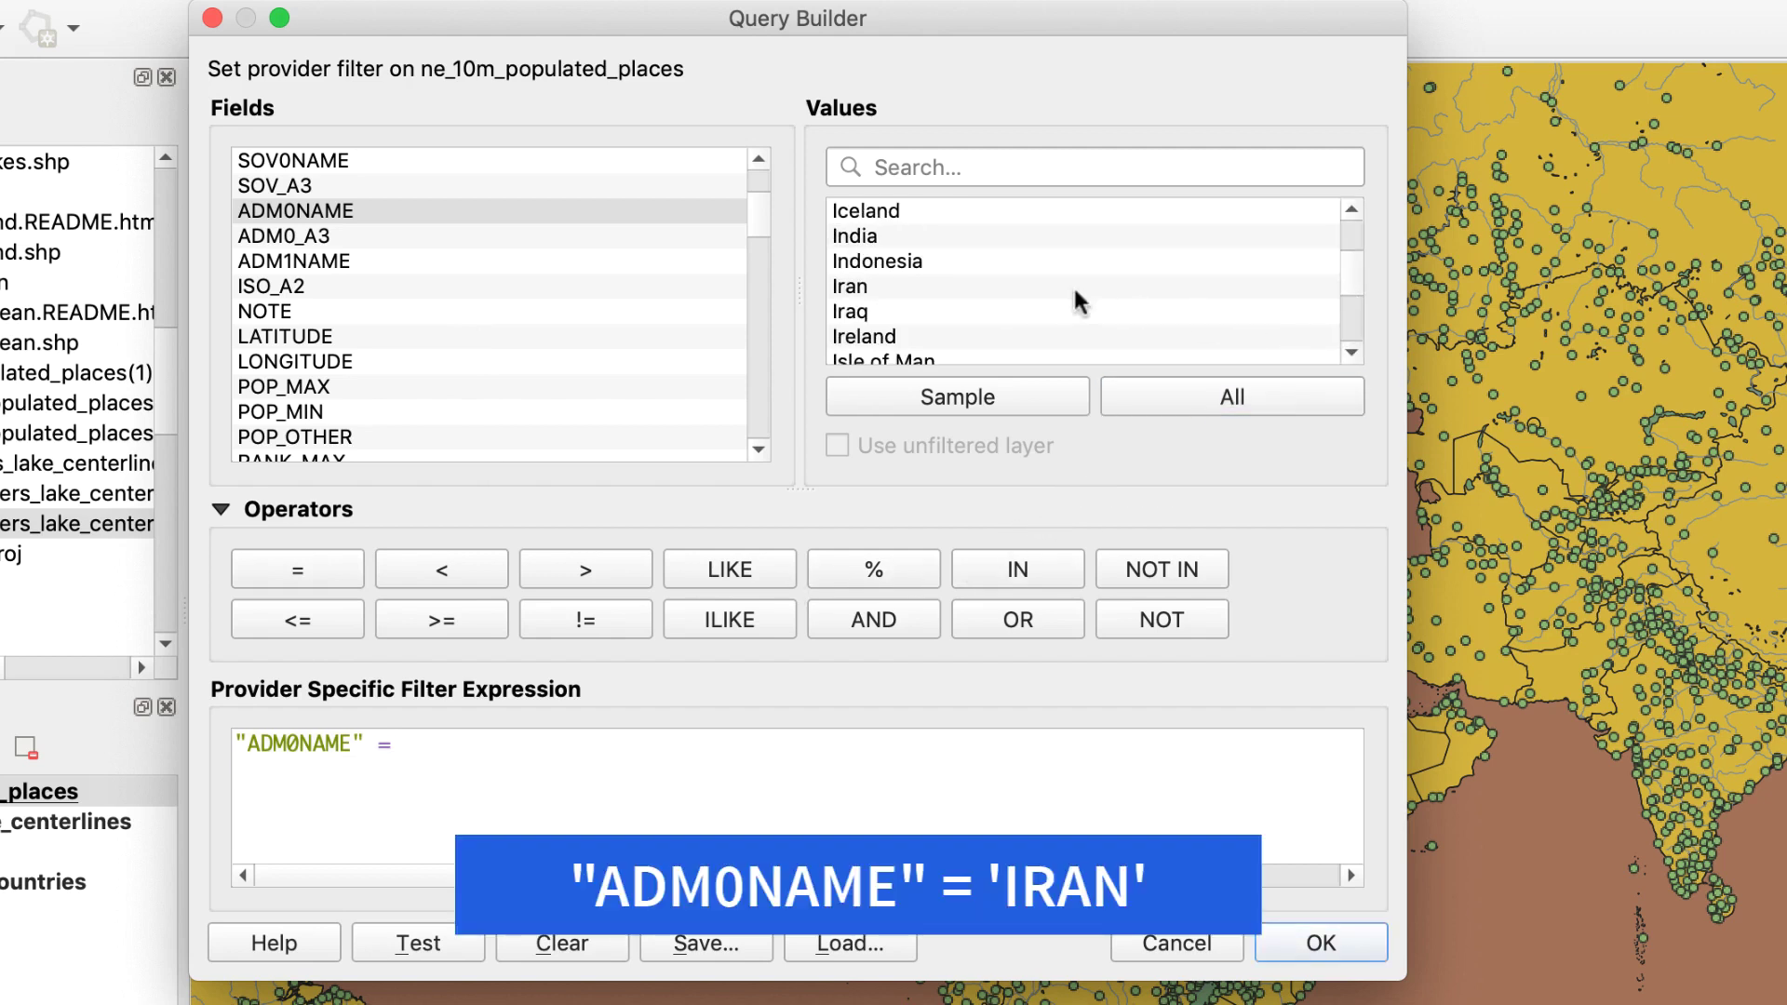
{"action": "double_click", "coordinate": [896, 281]}
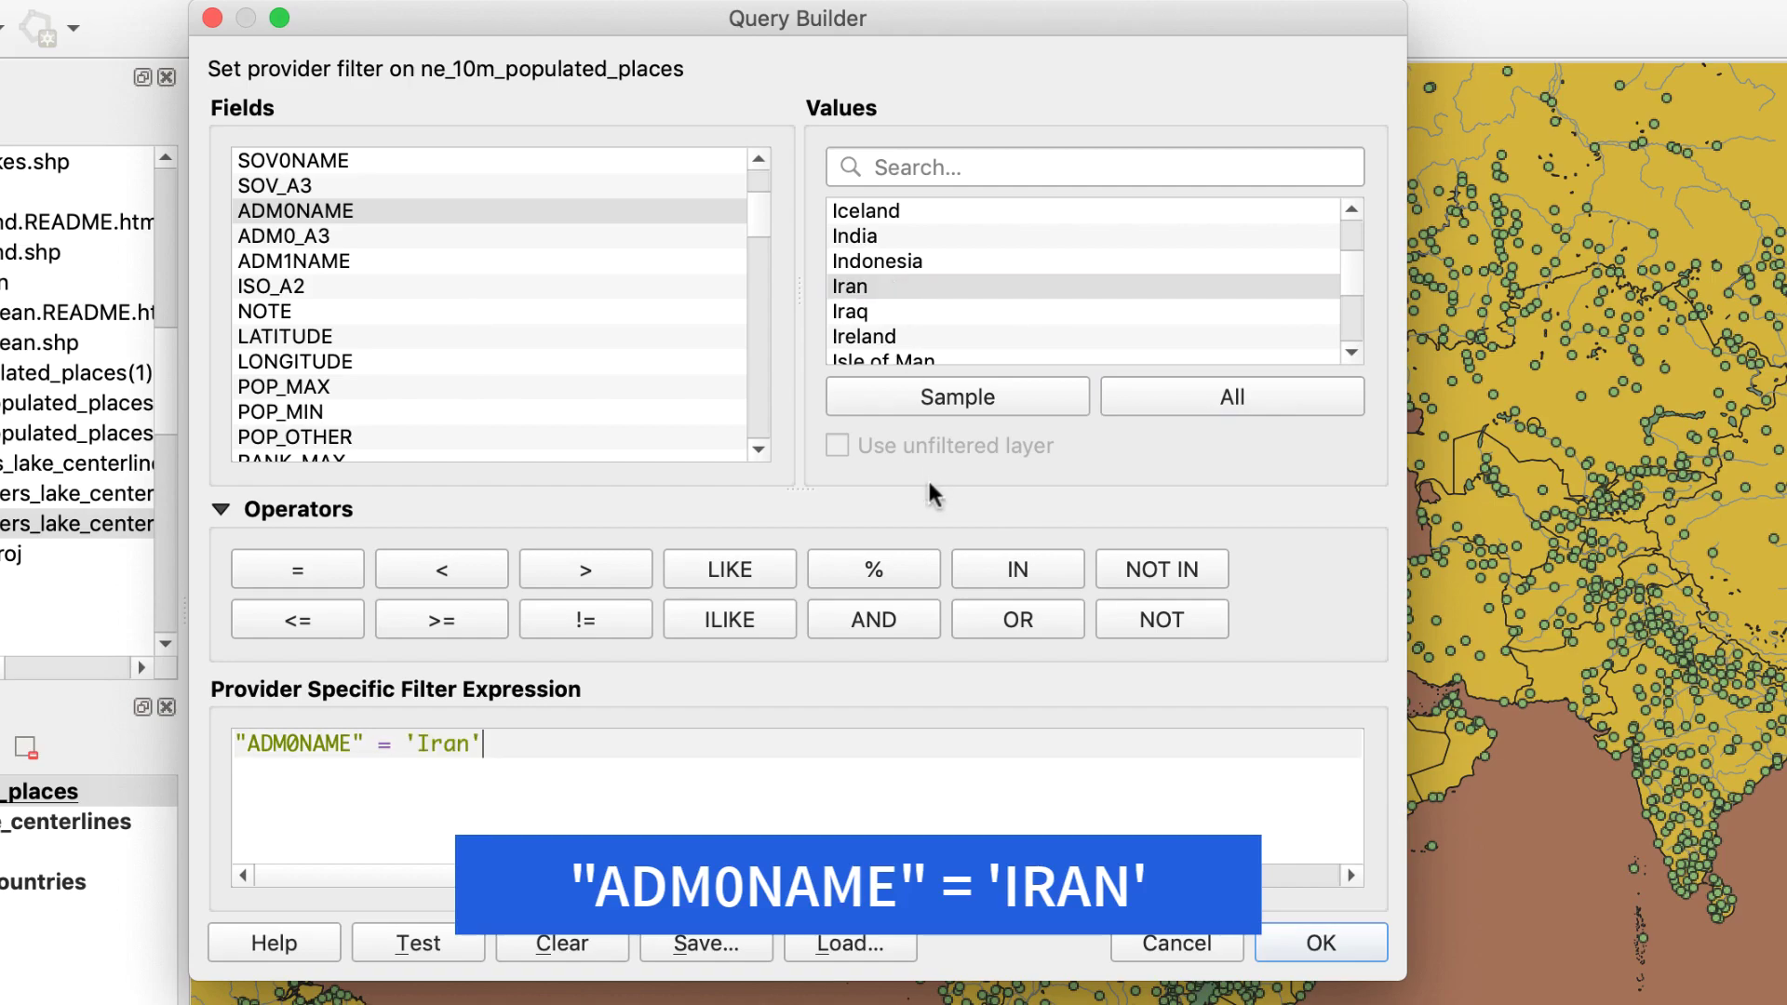
{"action": "left_click", "coordinate": [1317, 942]}
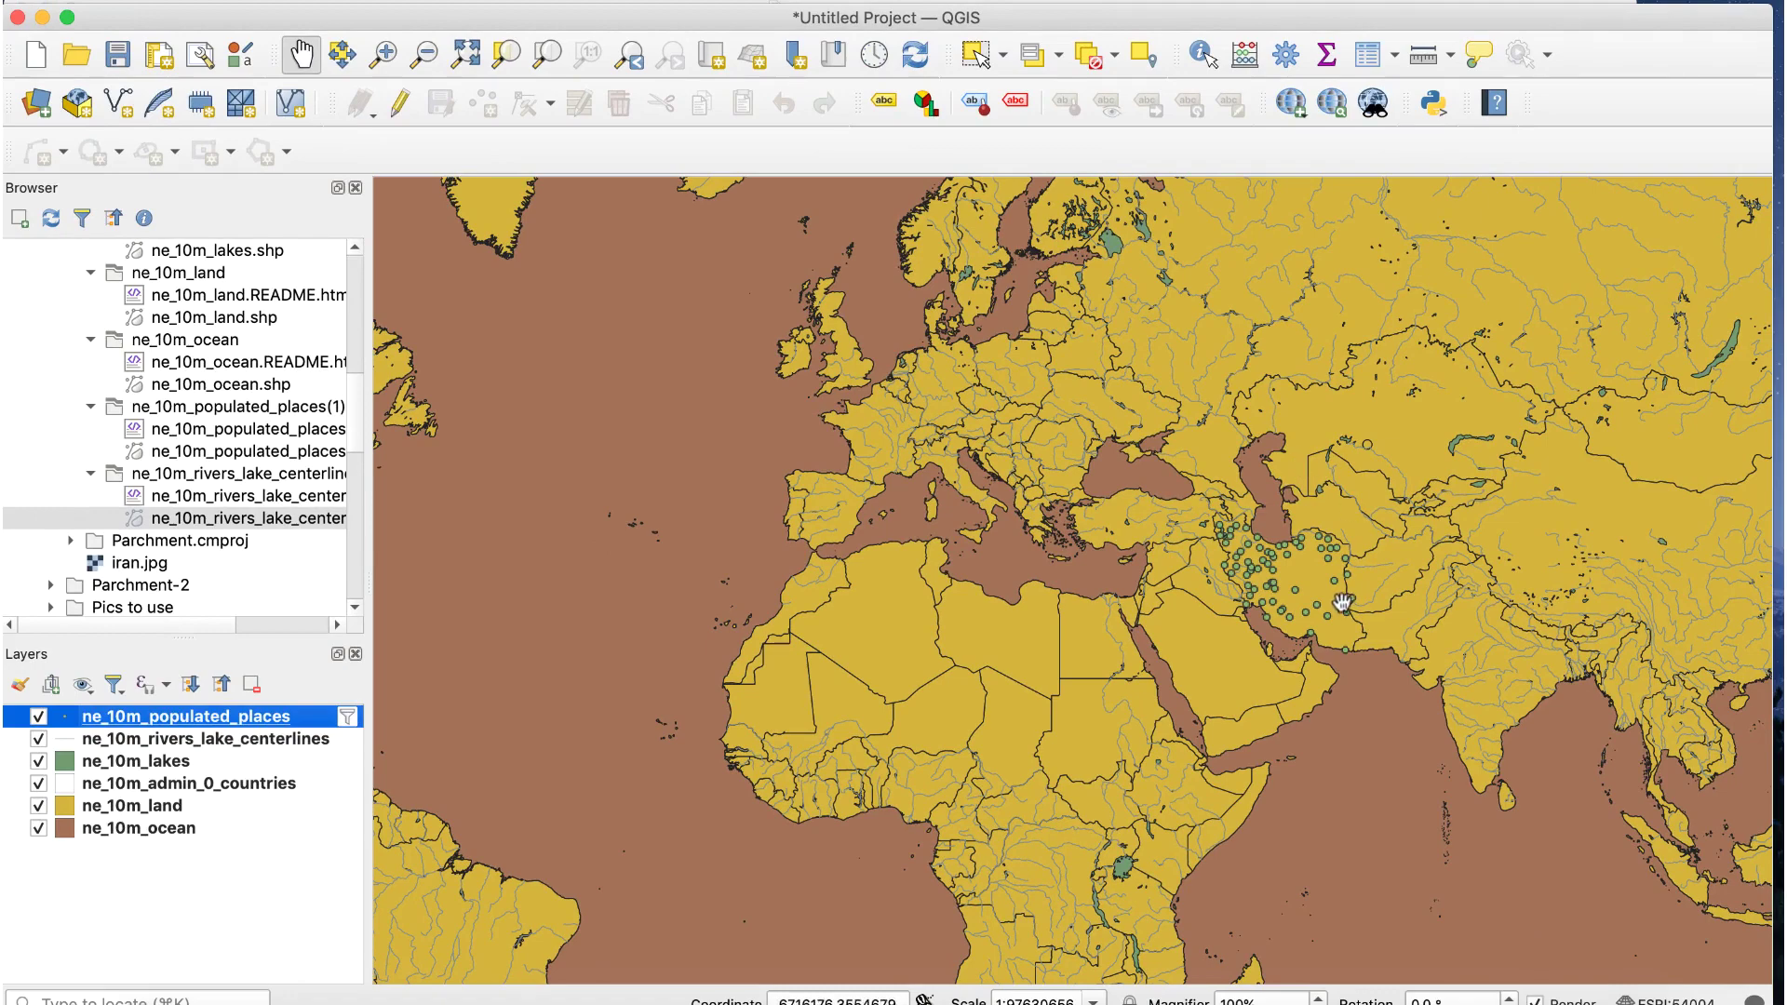
Step: Start exporting the filtered populated places as an ESRI Shapefile named Iranian Cities in the Parchment video folder
{"action": "scroll", "coordinate": [1341, 602], "scroll_direction": "up", "scroll_amount": 2}
{"action": "scroll", "coordinate": [1331, 591], "scroll_direction": "up", "scroll_amount": 1}
{"action": "left_click_drag", "start_coordinate": [1322, 577], "coordinate": [1035, 566]}
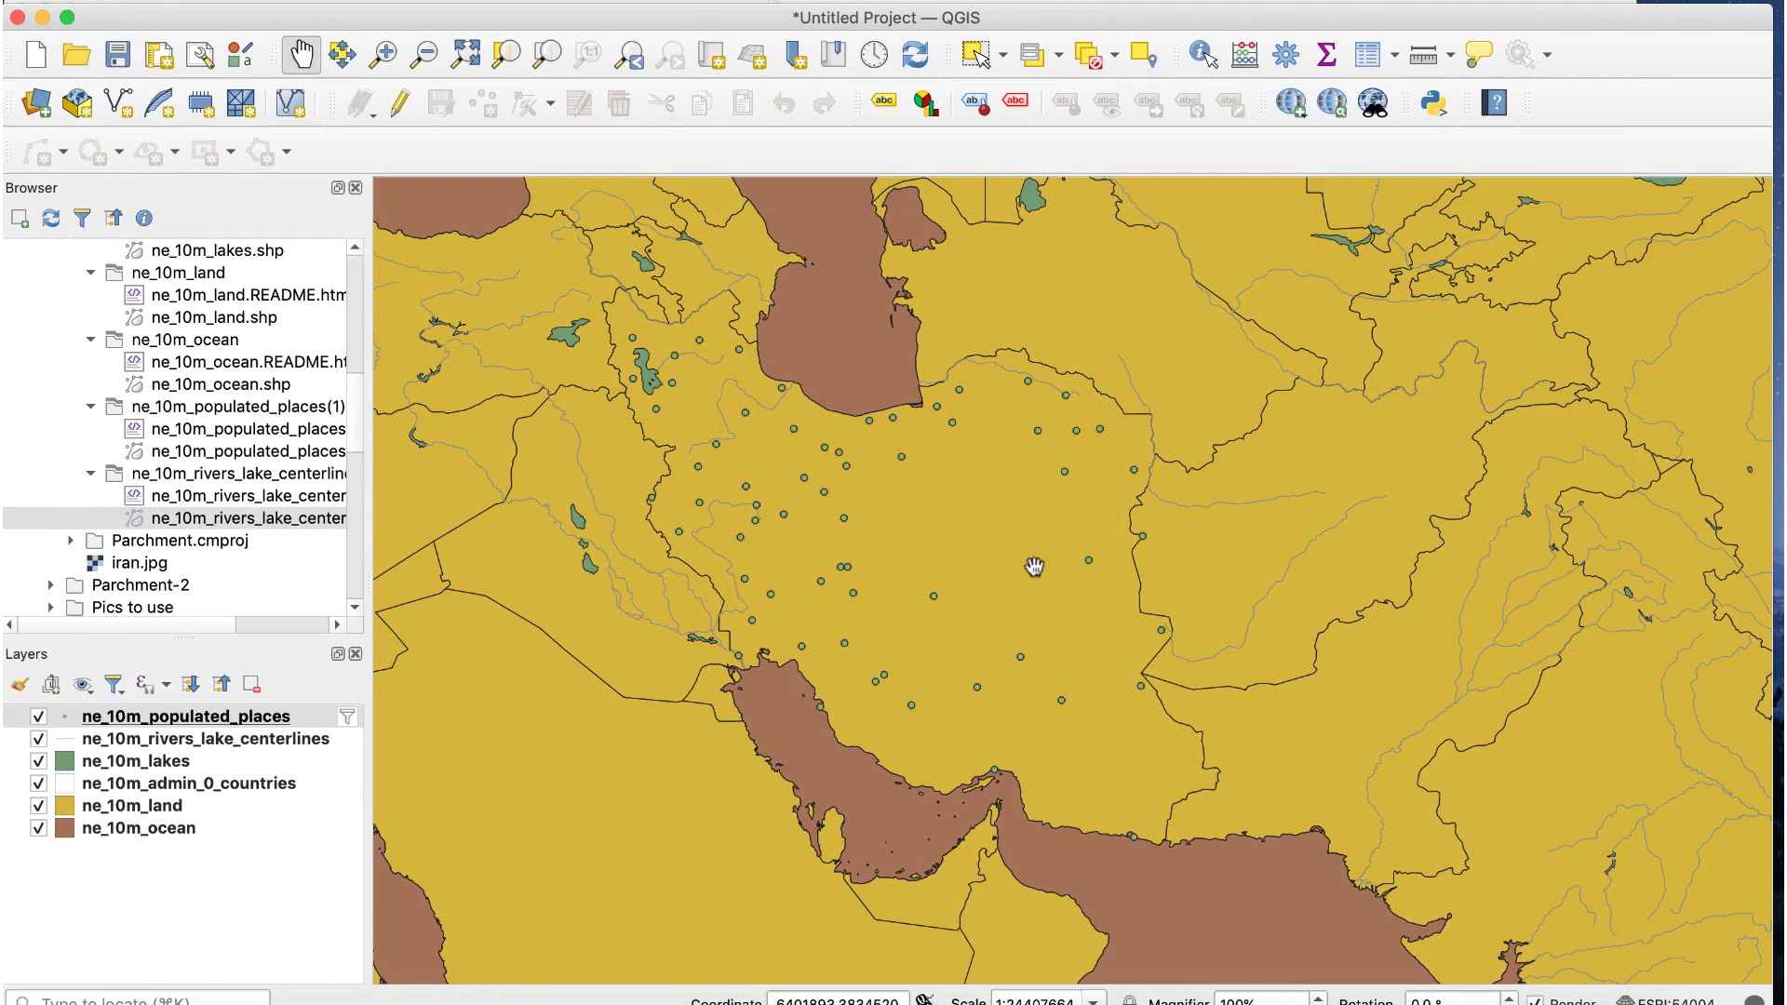
{"action": "right_click", "coordinate": [303, 723]}
{"action": "mouse_move", "coordinate": [458, 605]}
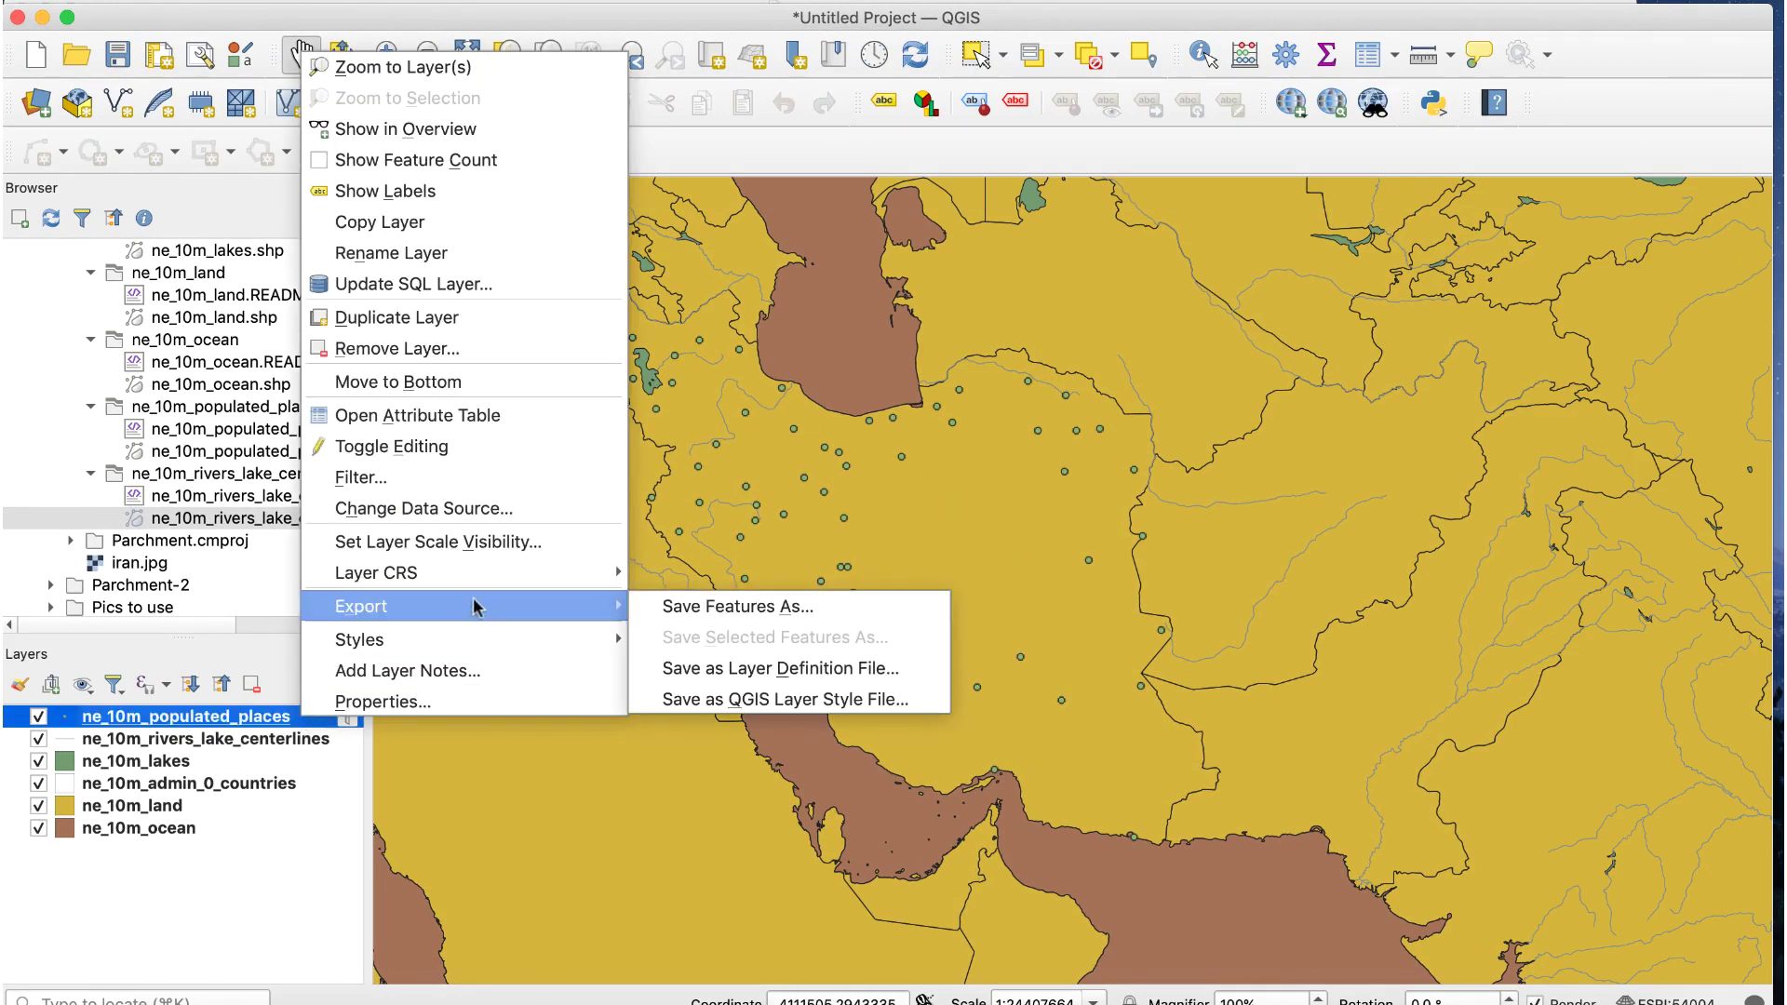
{"action": "left_click", "coordinate": [698, 606]}
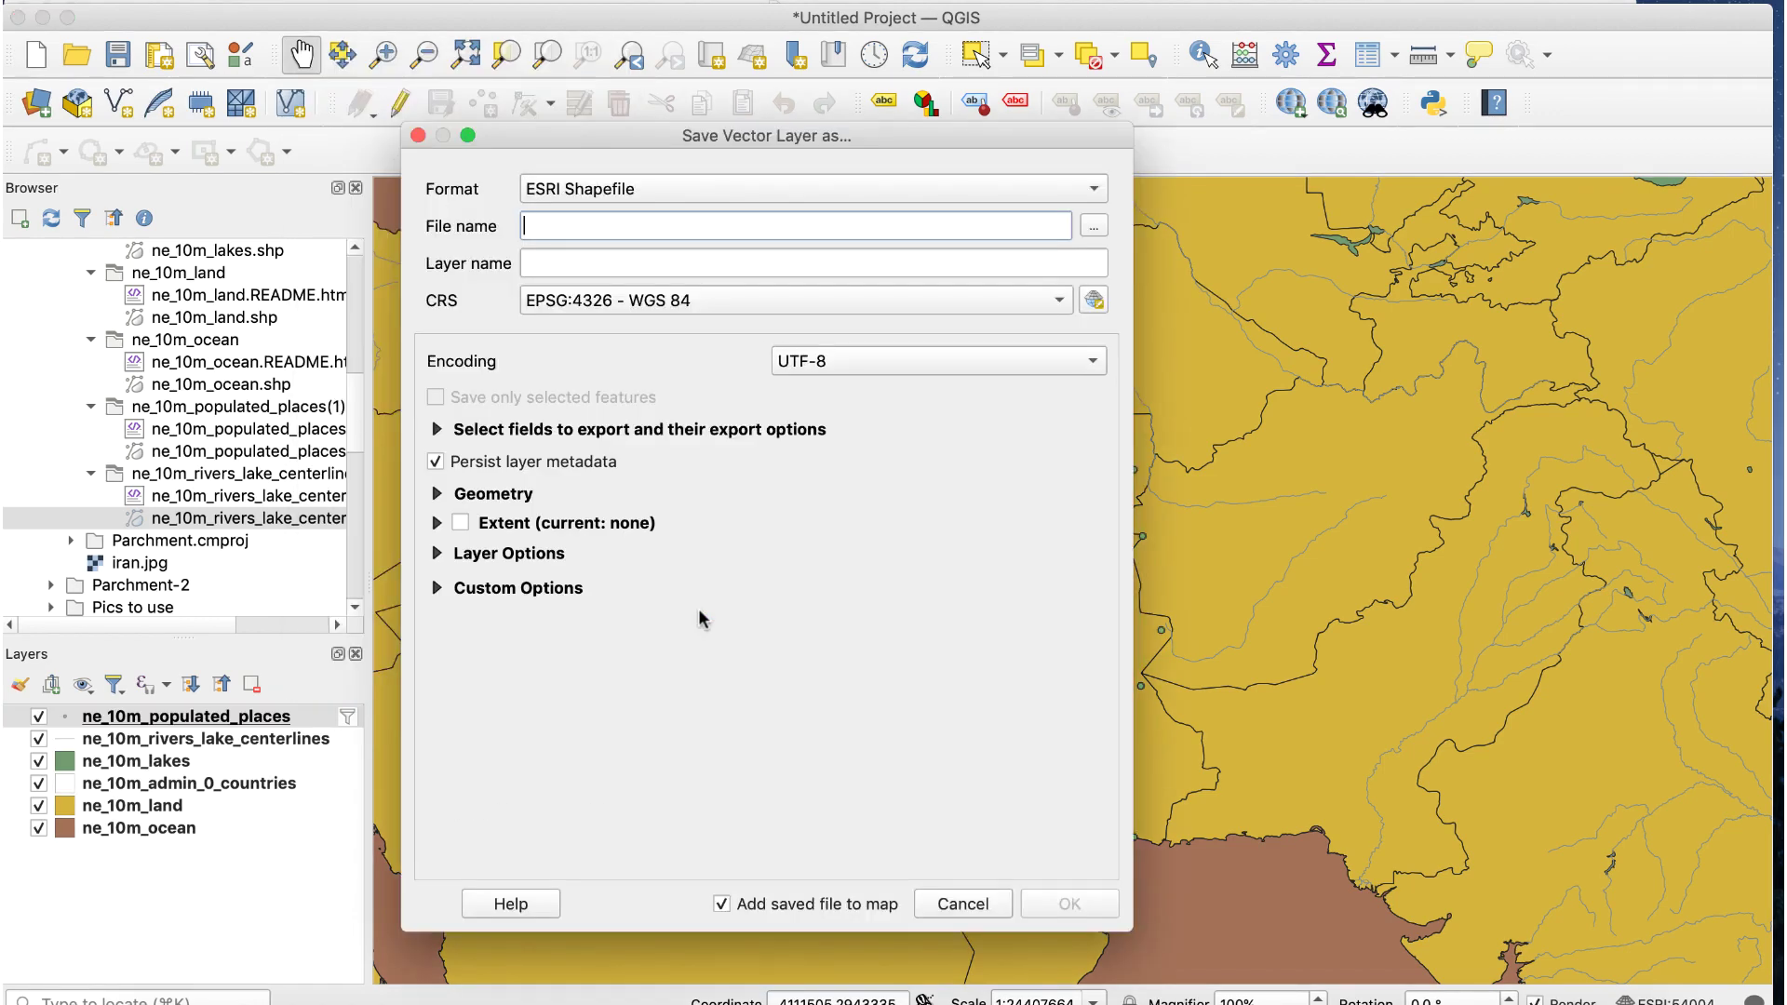
{"action": "left_click", "coordinate": [1094, 226]}
{"action": "double_click", "coordinate": [863, 392]}
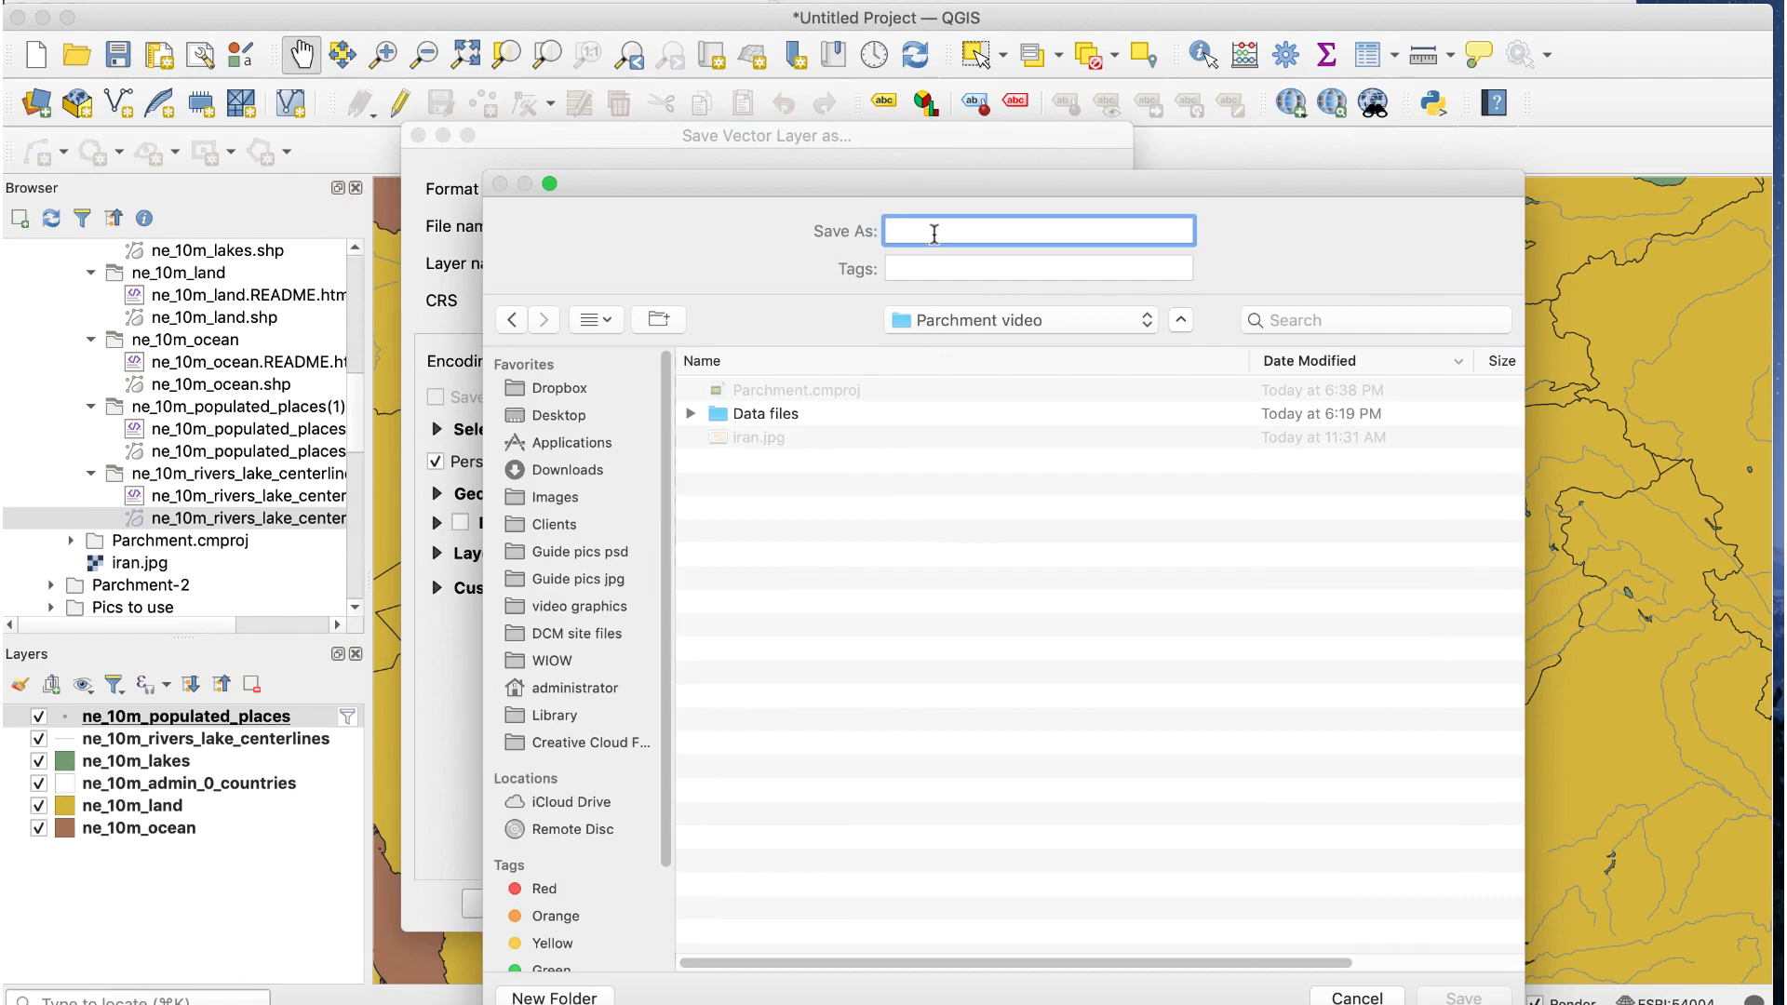
{"action": "type", "text": "Iranian Cities"}
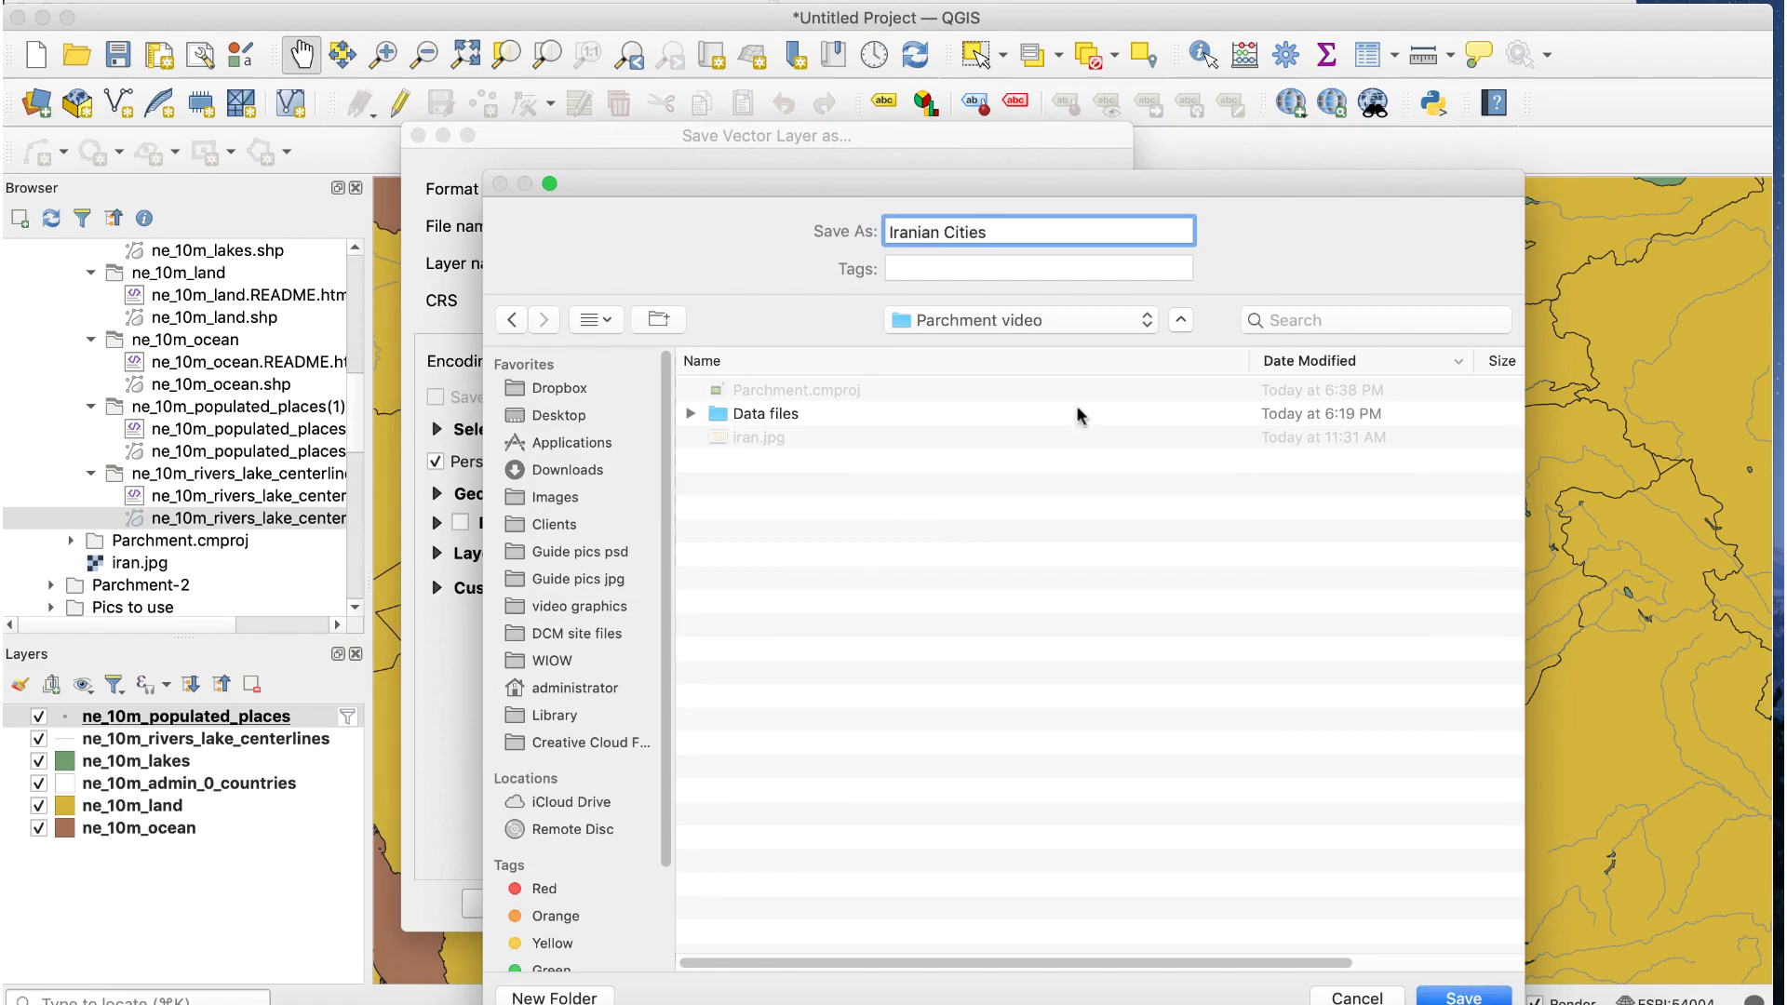
{"action": "left_click", "coordinate": [1463, 997]}
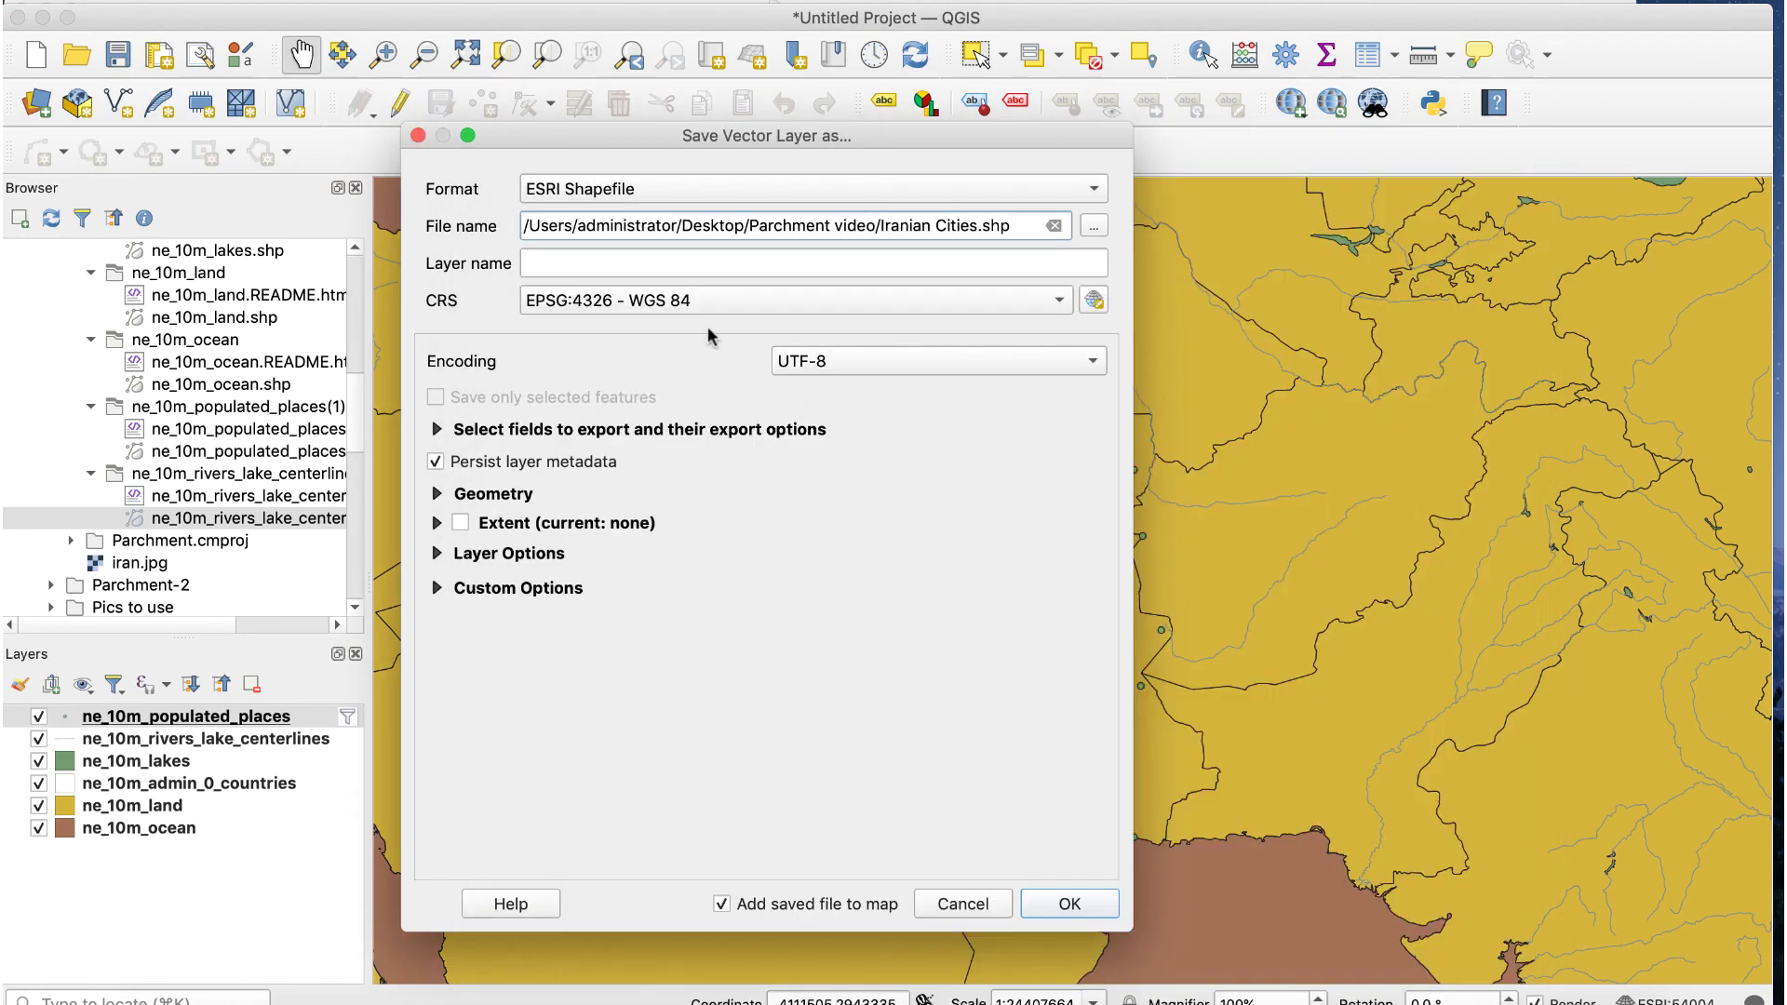
Step: Set the export's CRS to the project CRS, ESRI:54004 - World_Mercator, and save the new layer
{"action": "left_click", "coordinate": [793, 298]}
{"action": "left_click", "coordinate": [755, 114]}
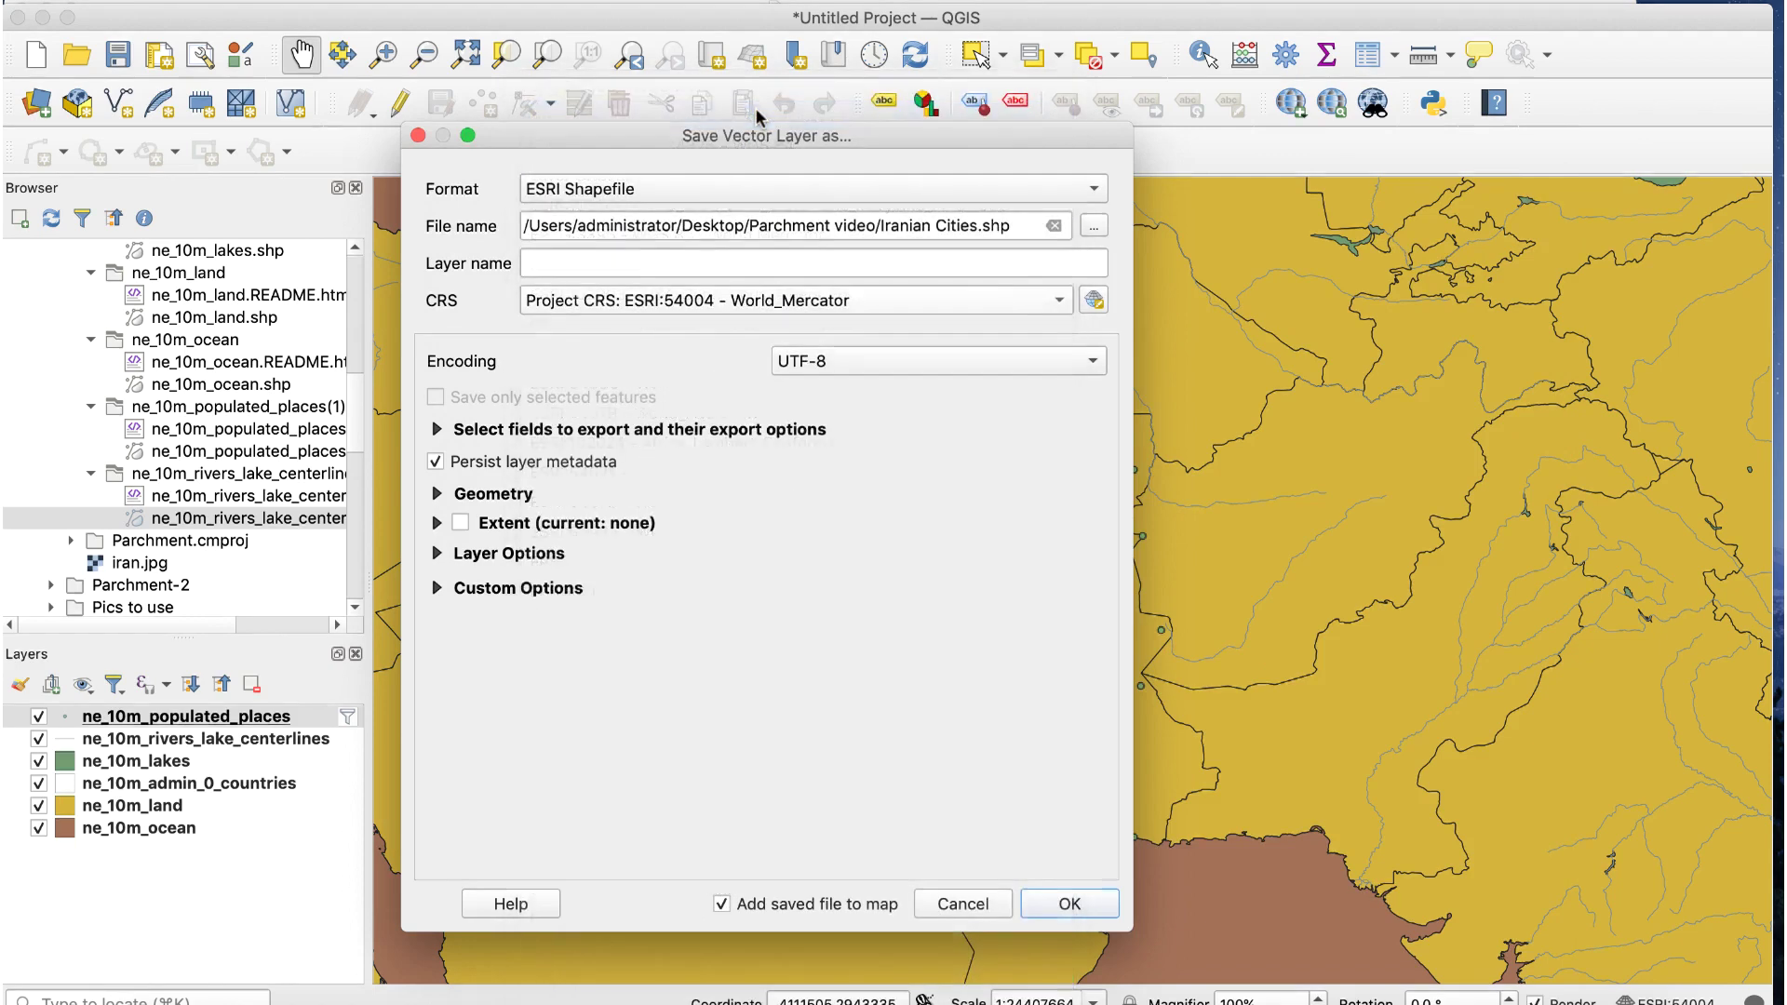
{"action": "left_click", "coordinate": [1089, 904]}
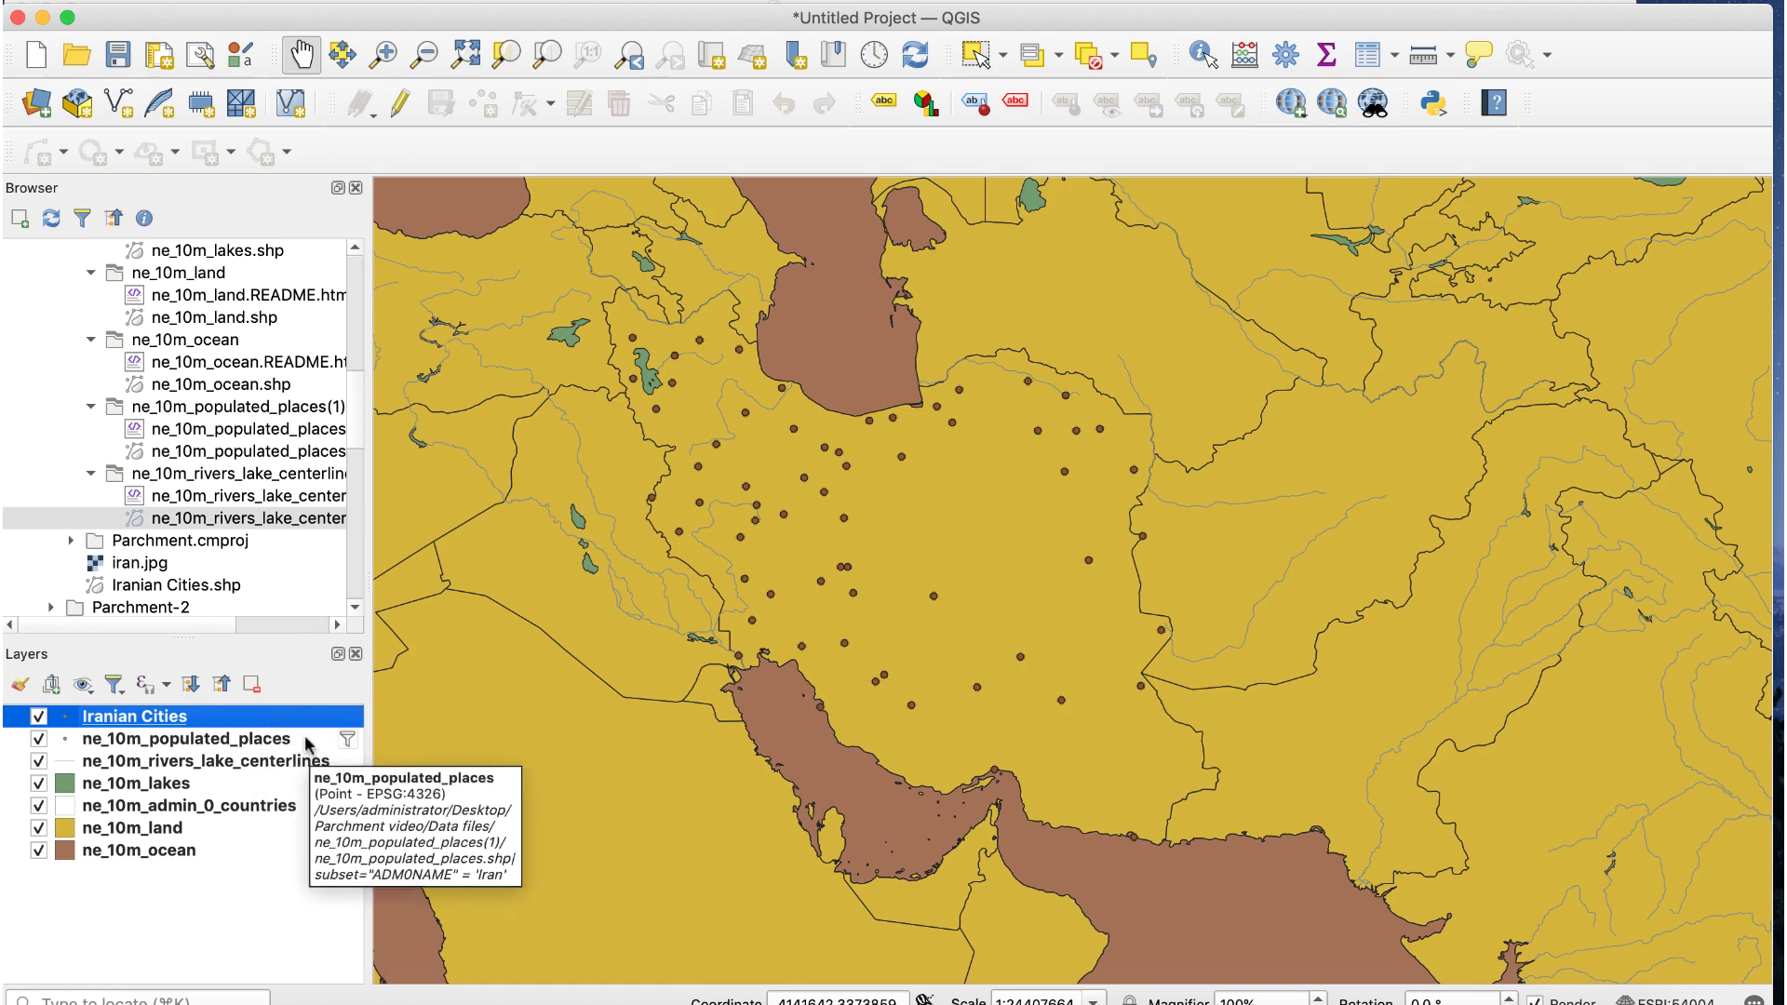
Step: Clear the filter expression from the ne_10m_populated_places layer
{"action": "right_click", "coordinate": [308, 744]}
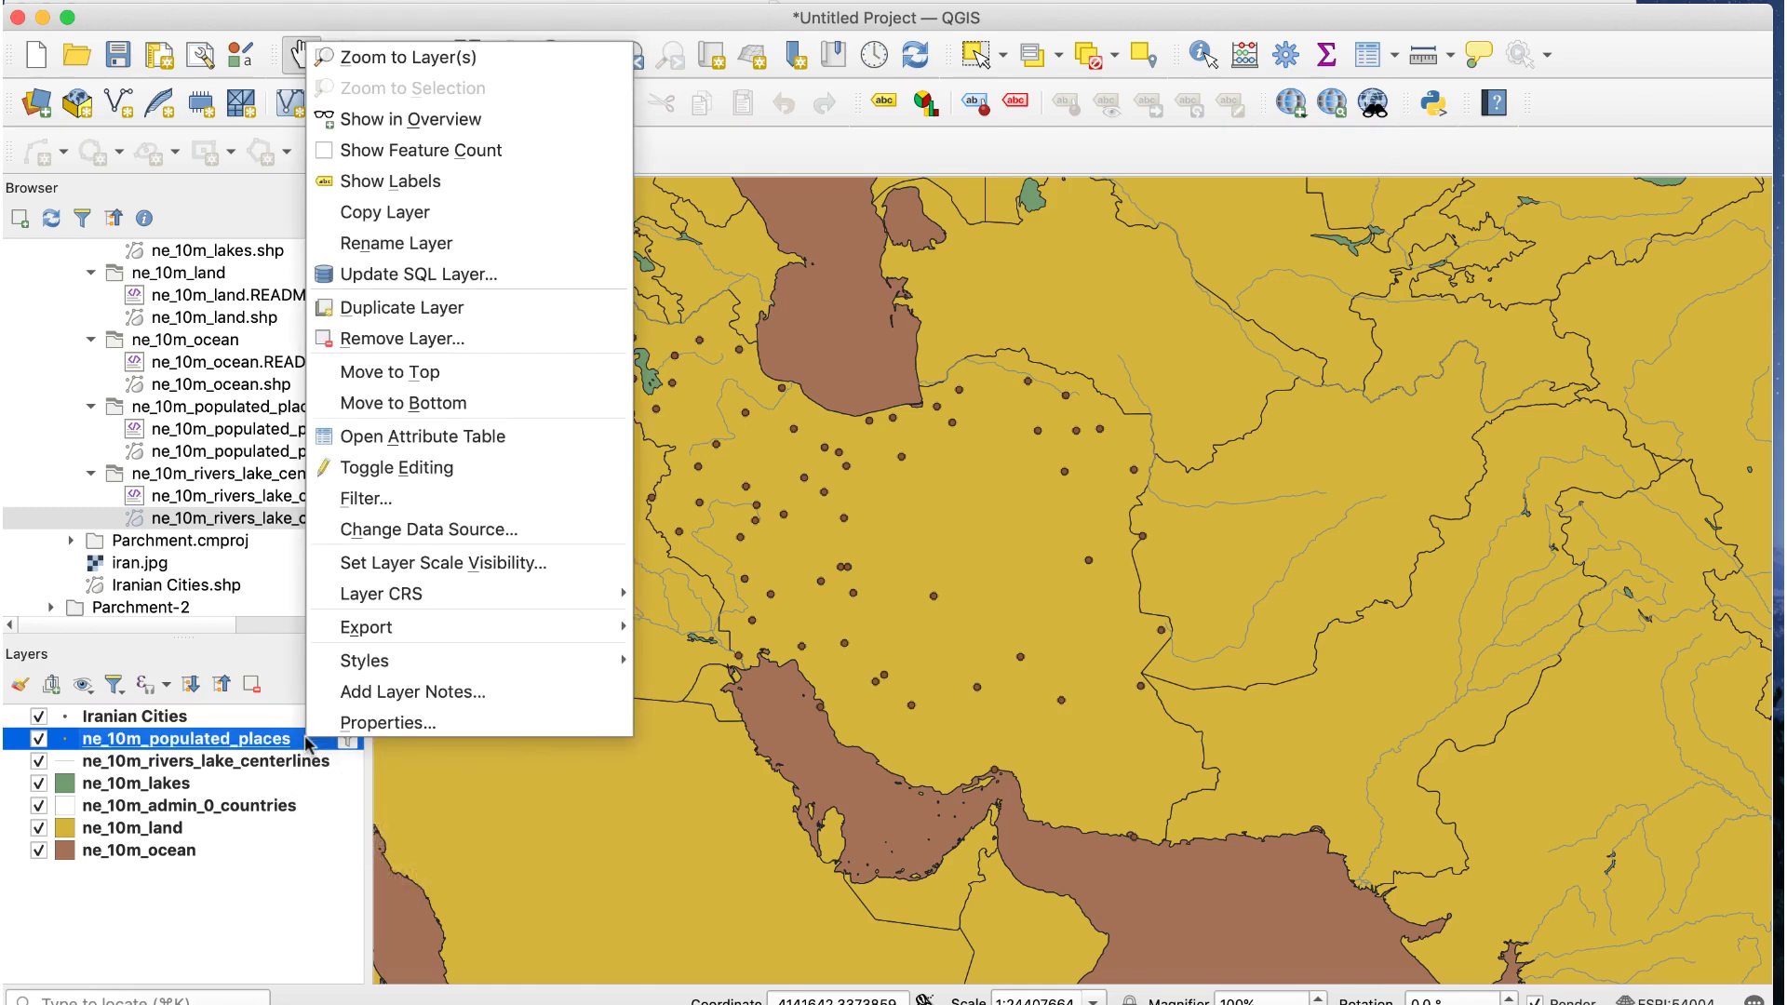
{"action": "left_click", "coordinate": [423, 500]}
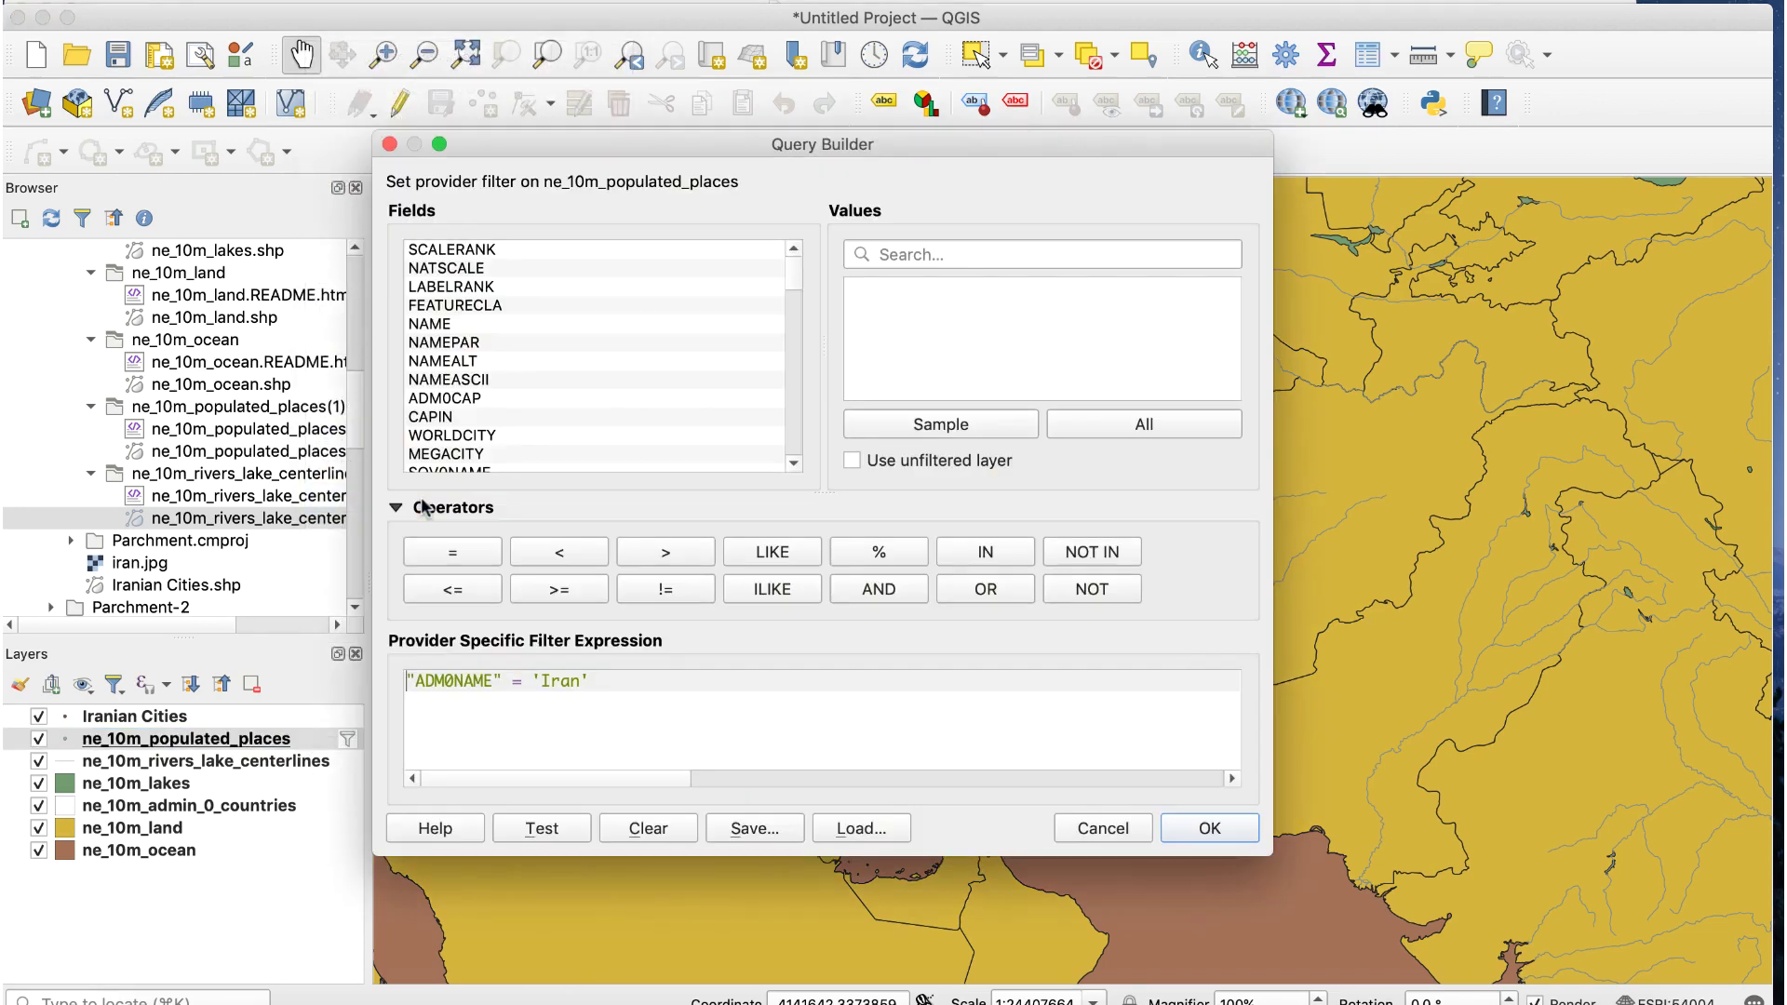
{"action": "left_click", "coordinate": [659, 830]}
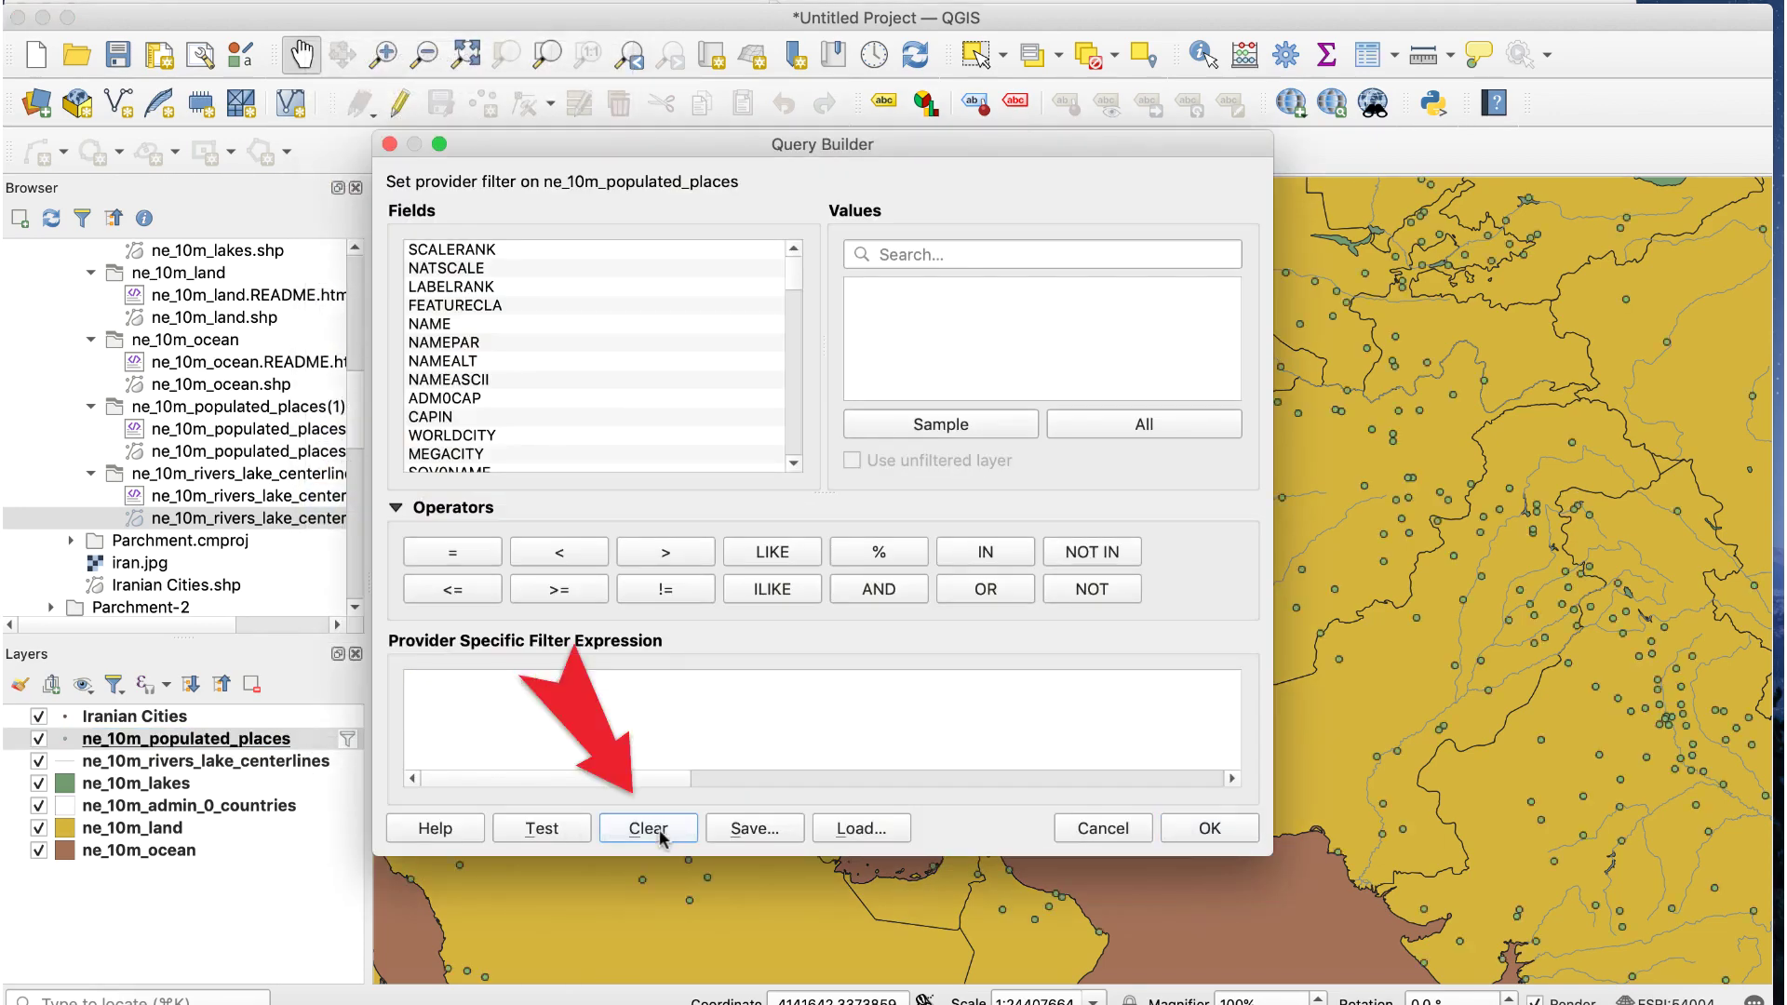
{"action": "left_click", "coordinate": [1207, 828]}
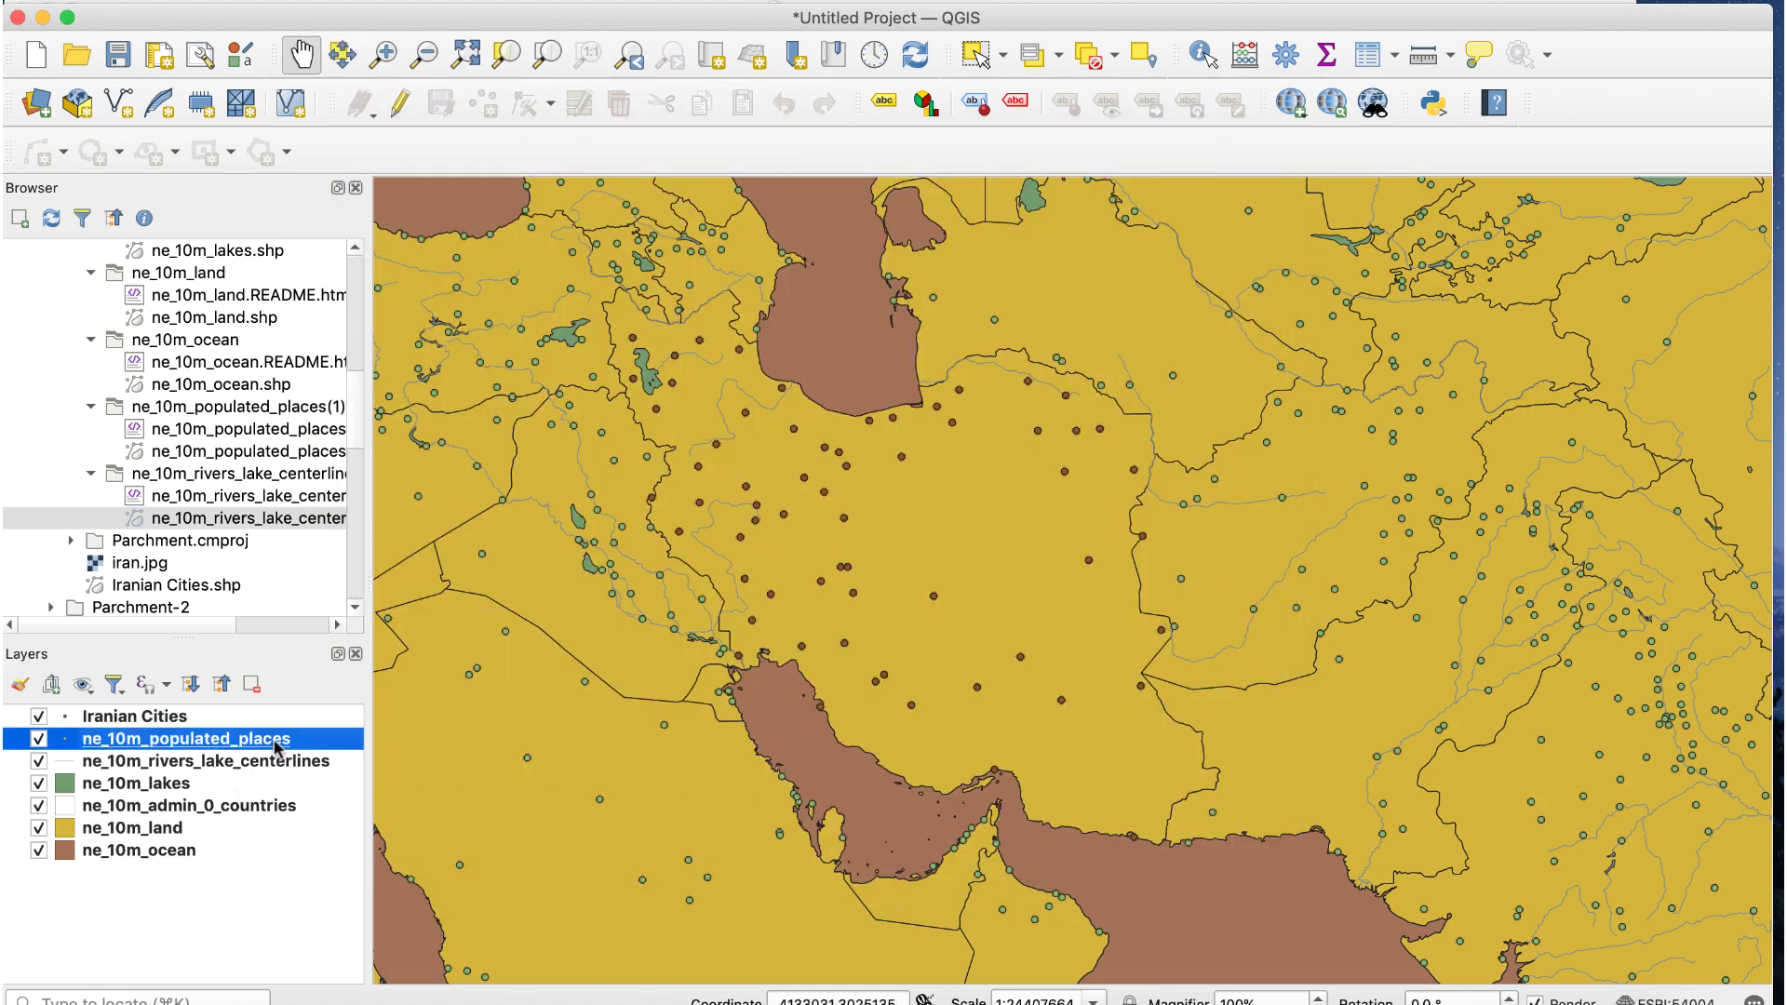
Step: Open the attribute table of the ne_10m_populated_places layer
{"action": "right_click", "coordinate": [324, 742]}
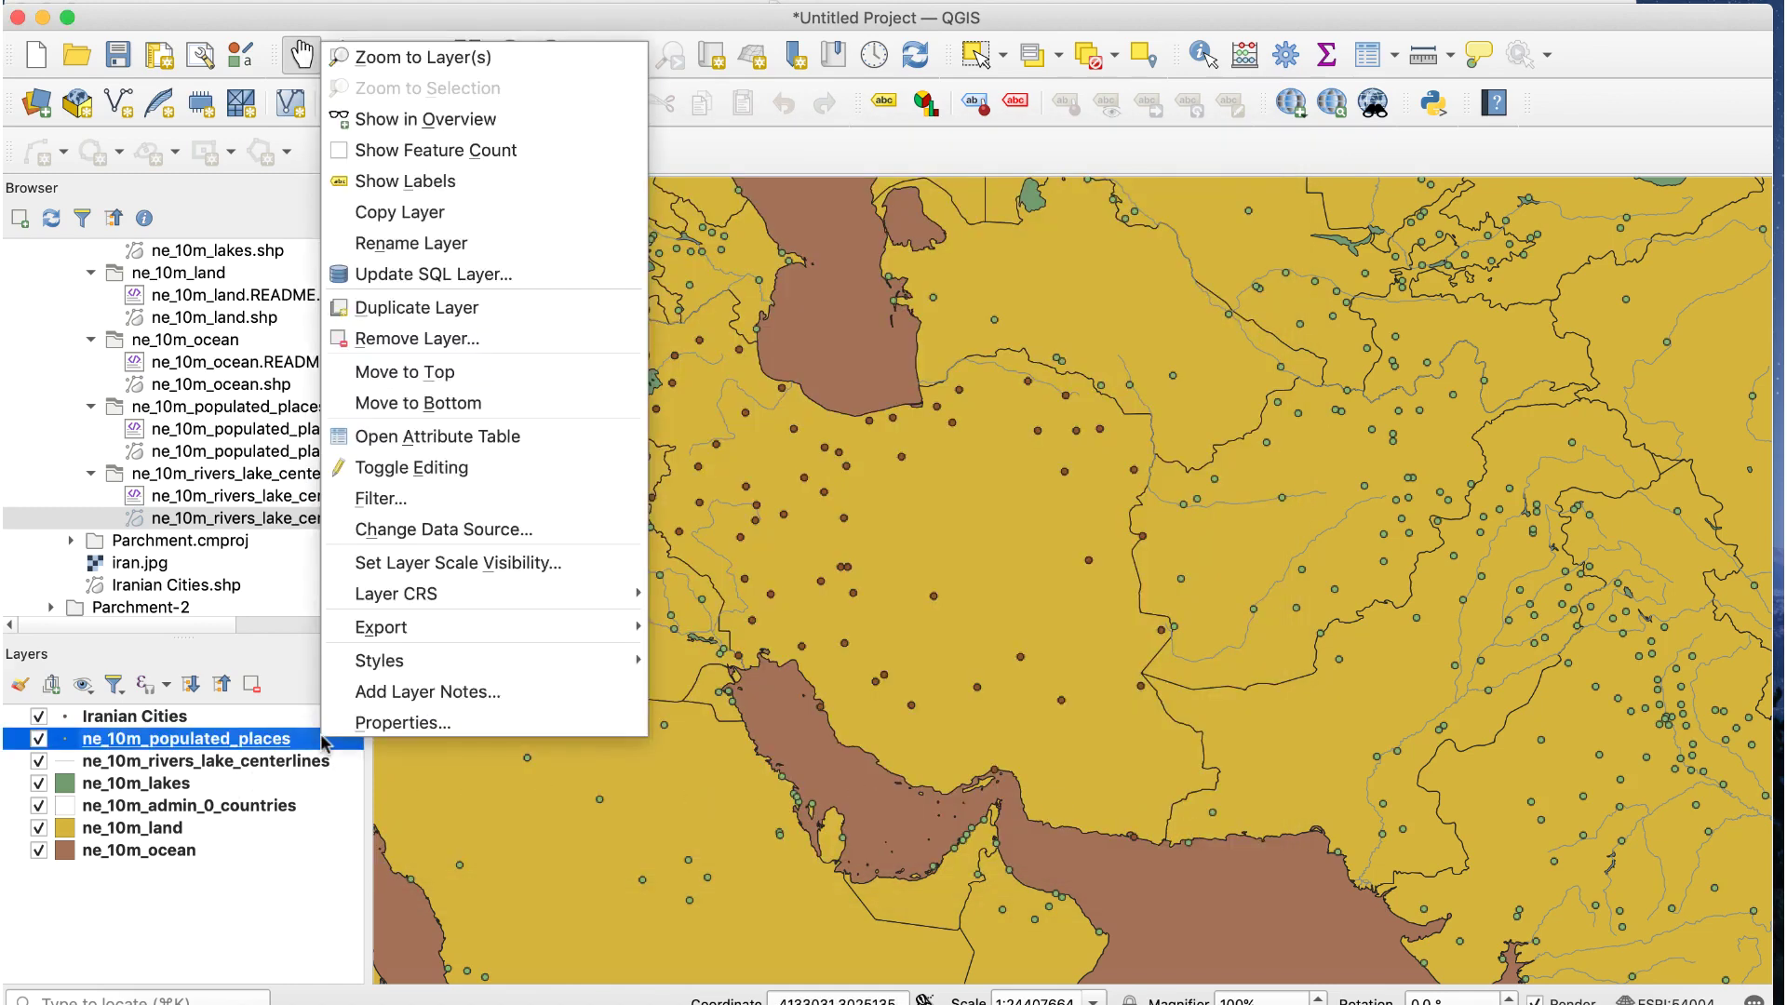
{"action": "left_click", "coordinate": [526, 438]}
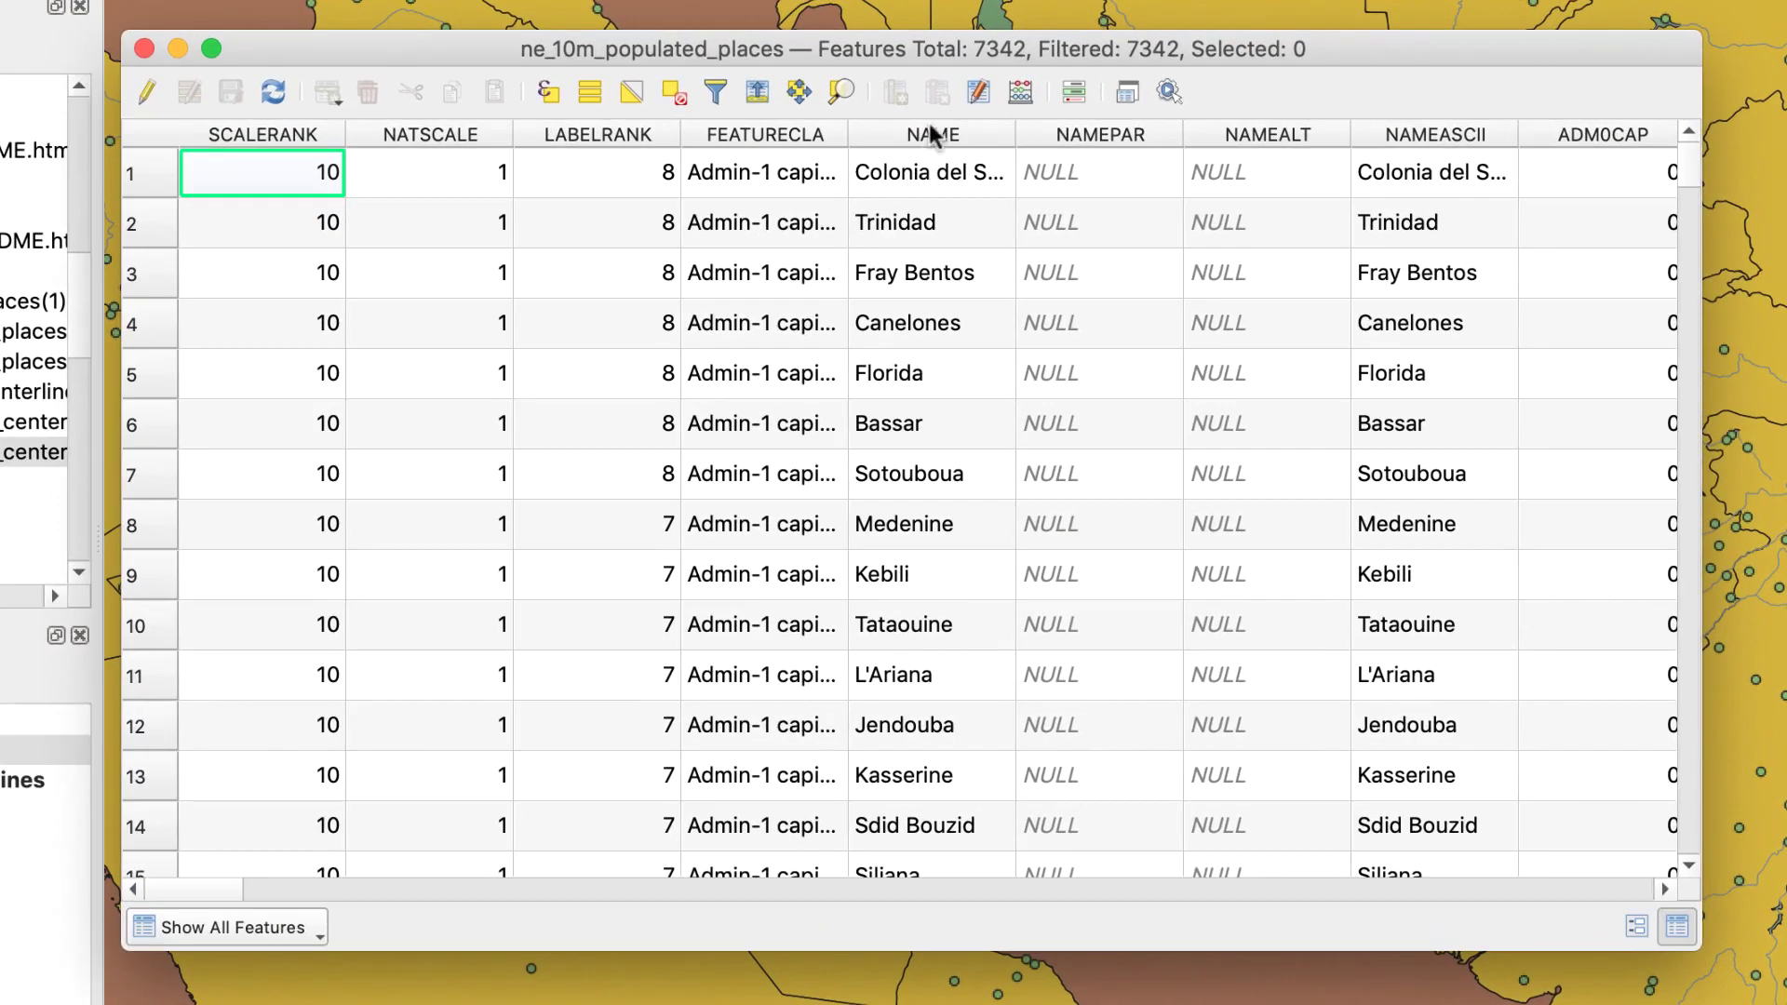
Step: Sort the attribute table by NAME and select the rows for Ashgabat, Baghdad and Basra
{"action": "left_click", "coordinate": [932, 134]}
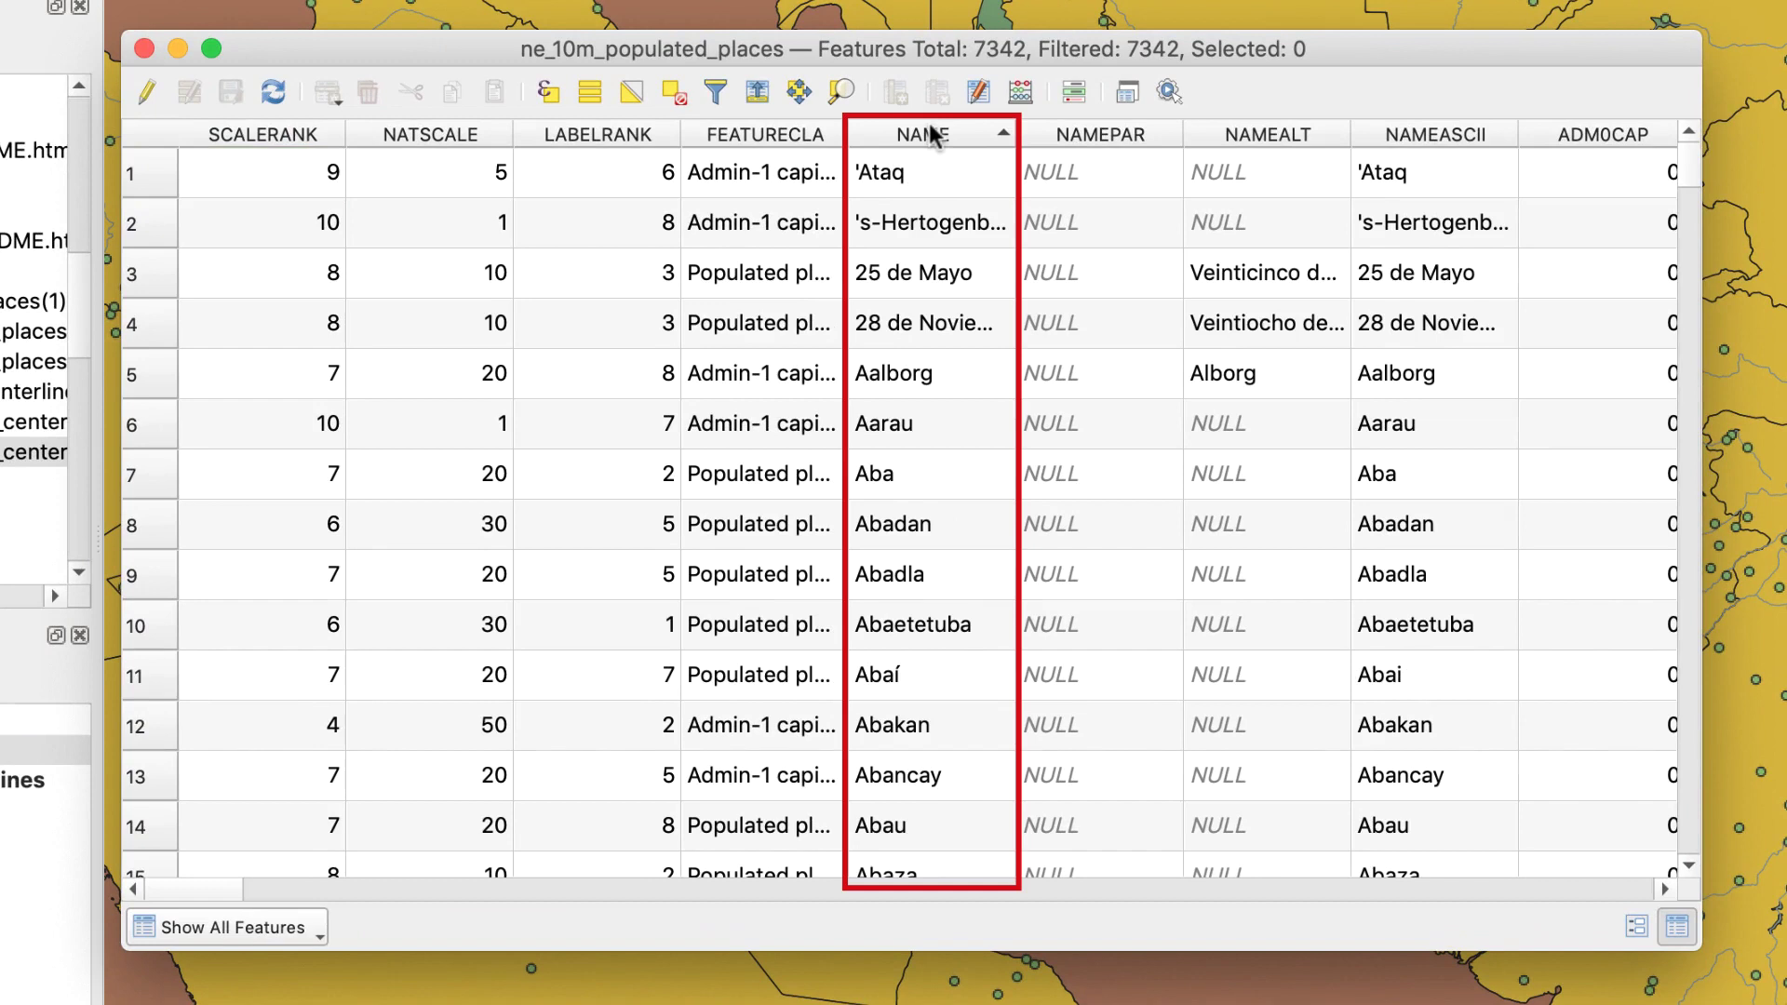
{"action": "scroll", "coordinate": [148, 627], "scroll_direction": "down", "scroll_amount": 20}
{"action": "left_click", "coordinate": [144, 628]}
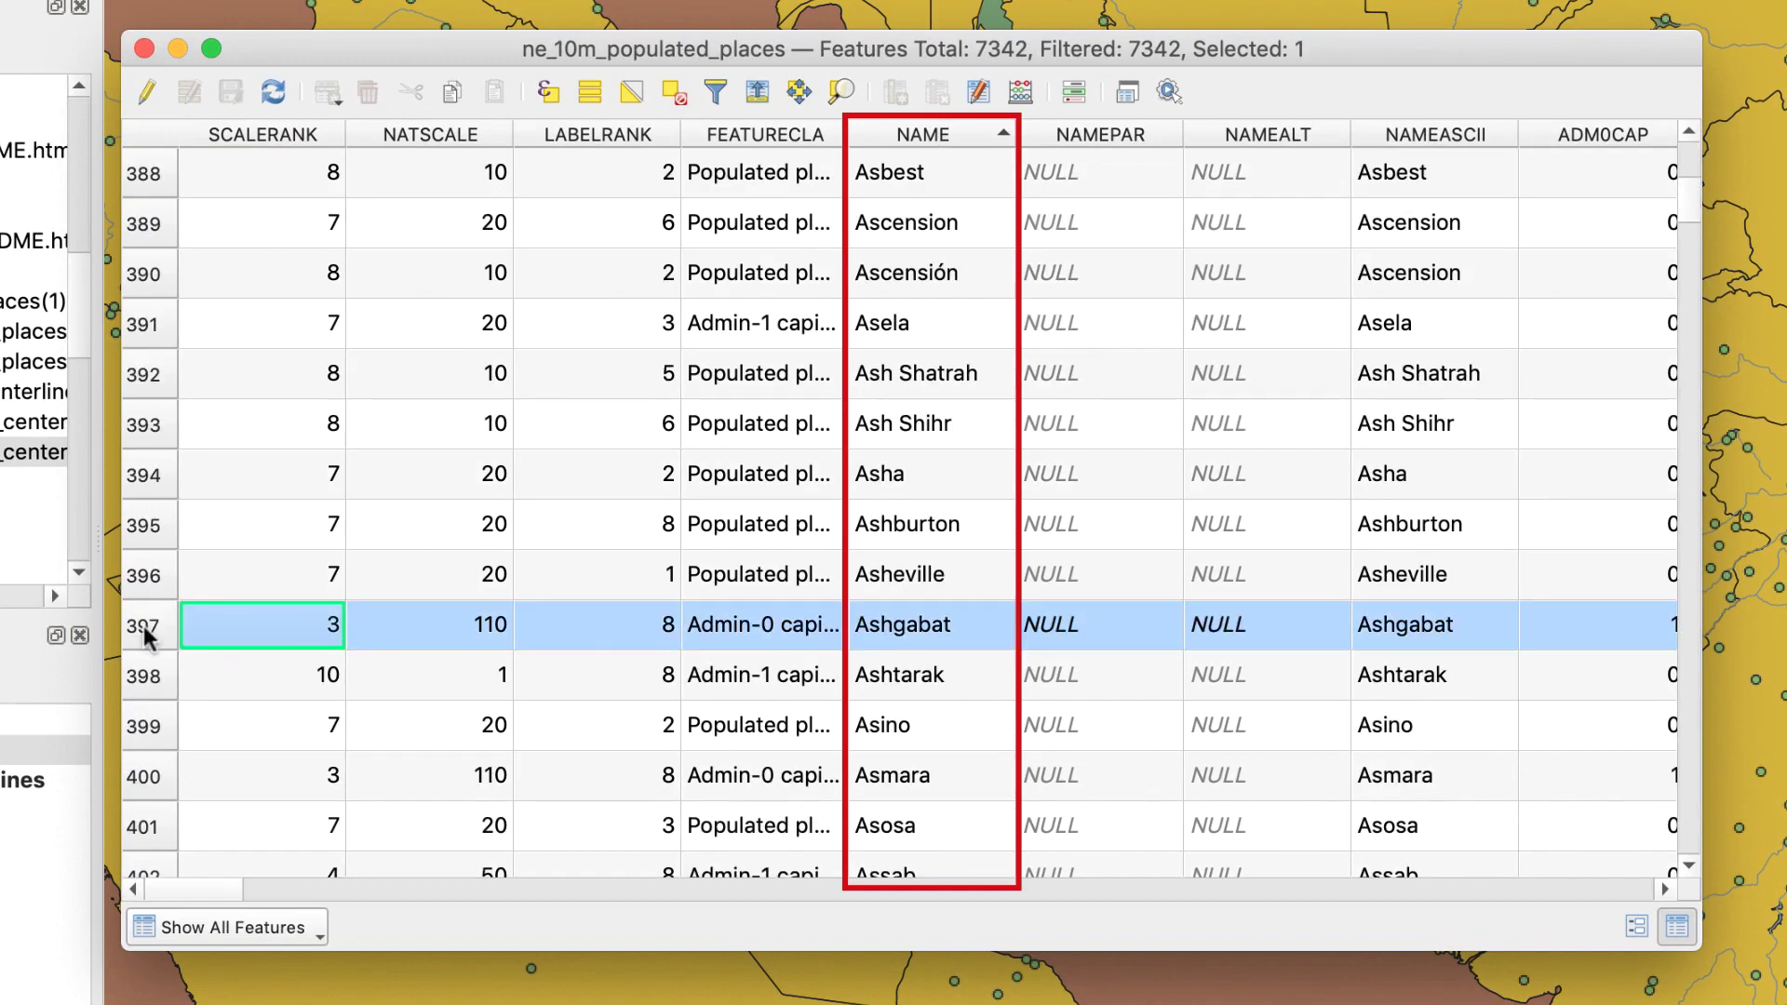
{"action": "left_click", "coordinate": [1686, 795]}
{"action": "scroll", "coordinate": [1686, 795], "scroll_direction": "down", "scroll_amount": 20}
{"action": "left_click", "coordinate": [145, 324], "text": "super"}
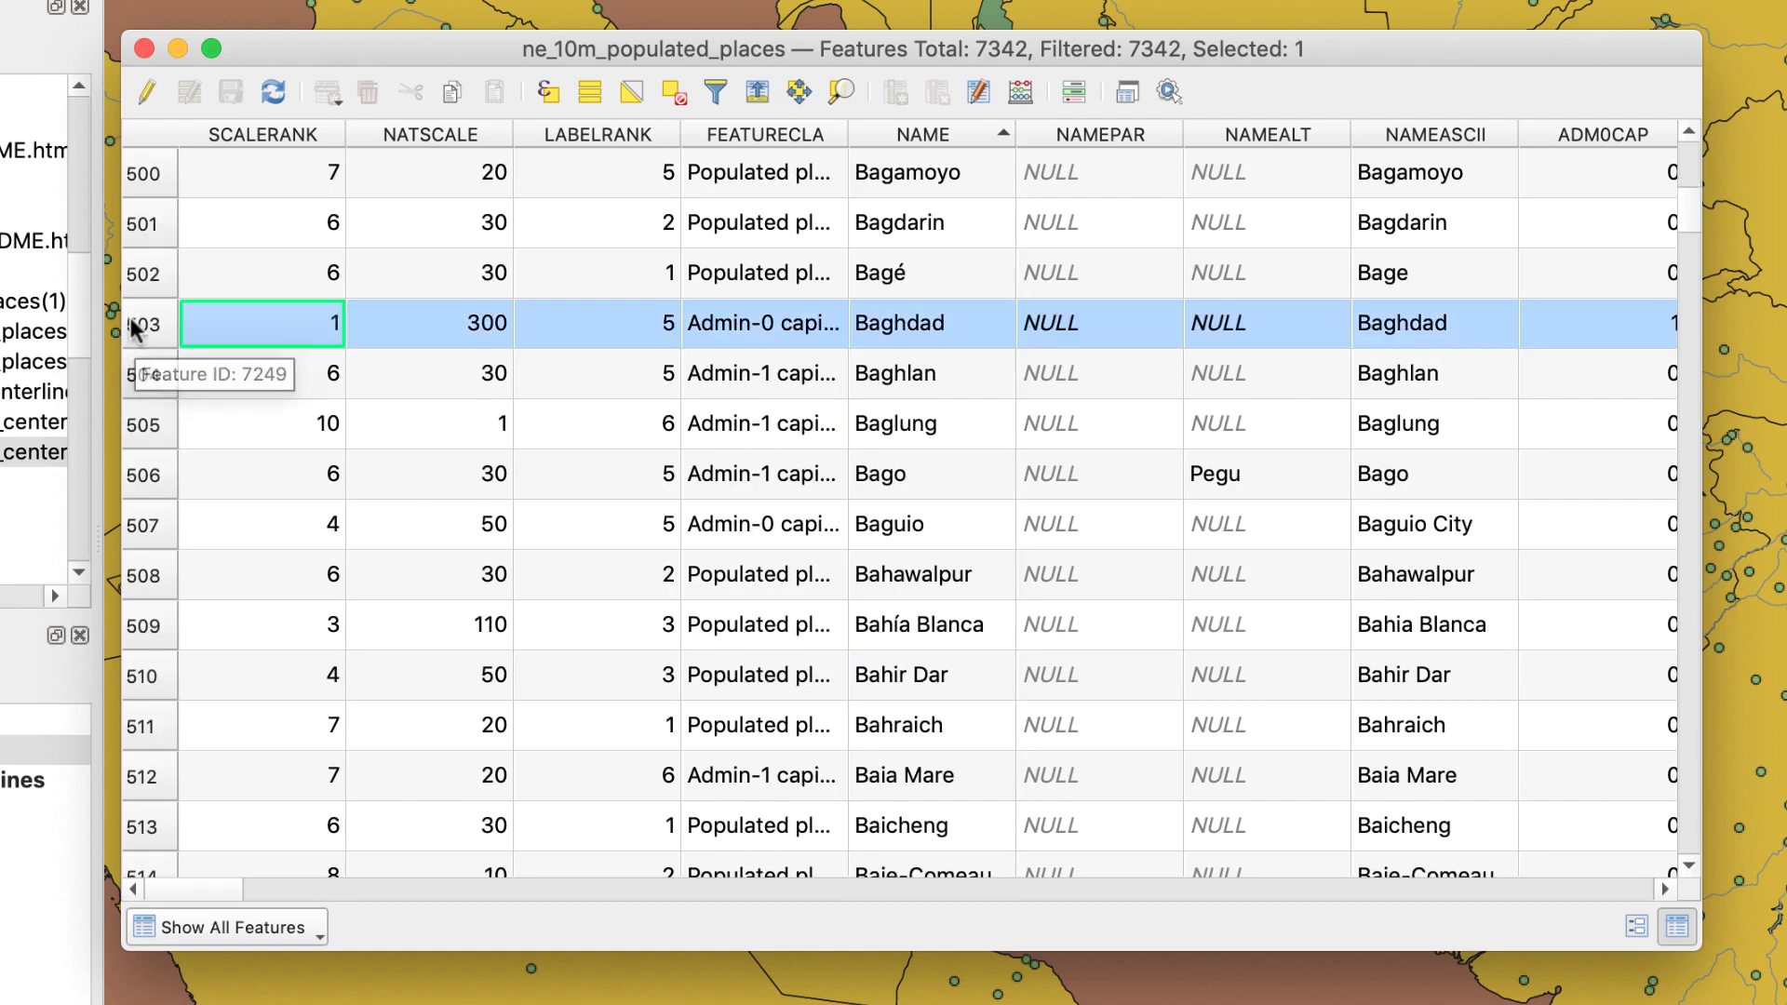
{"action": "scroll", "coordinate": [1689, 770], "scroll_direction": "down", "scroll_amount": 20}
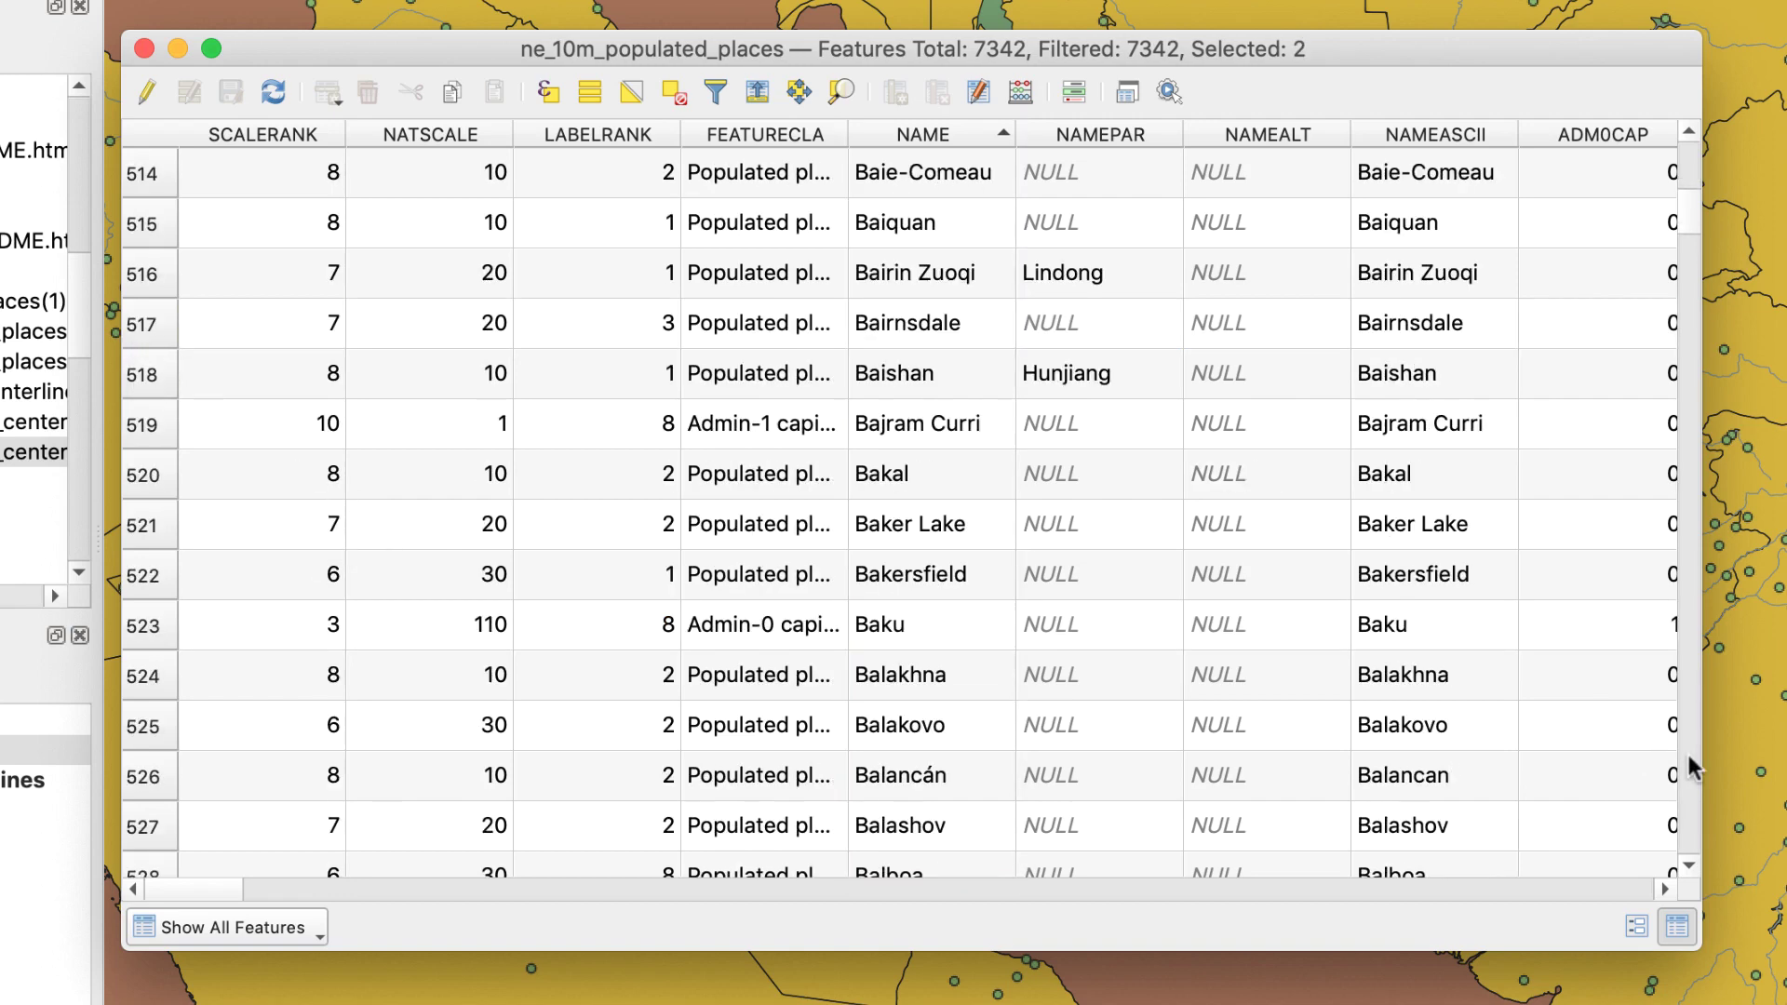
{"action": "left_click", "coordinate": [144, 825], "text": "super"}
Step: Add the rows for Farah, Herat, Kabul, Mary and Mosul to the selection
{"action": "scroll", "coordinate": [1689, 832], "scroll_direction": "down", "scroll_amount": 20}
{"action": "left_click", "coordinate": [140, 414], "text": "super"}
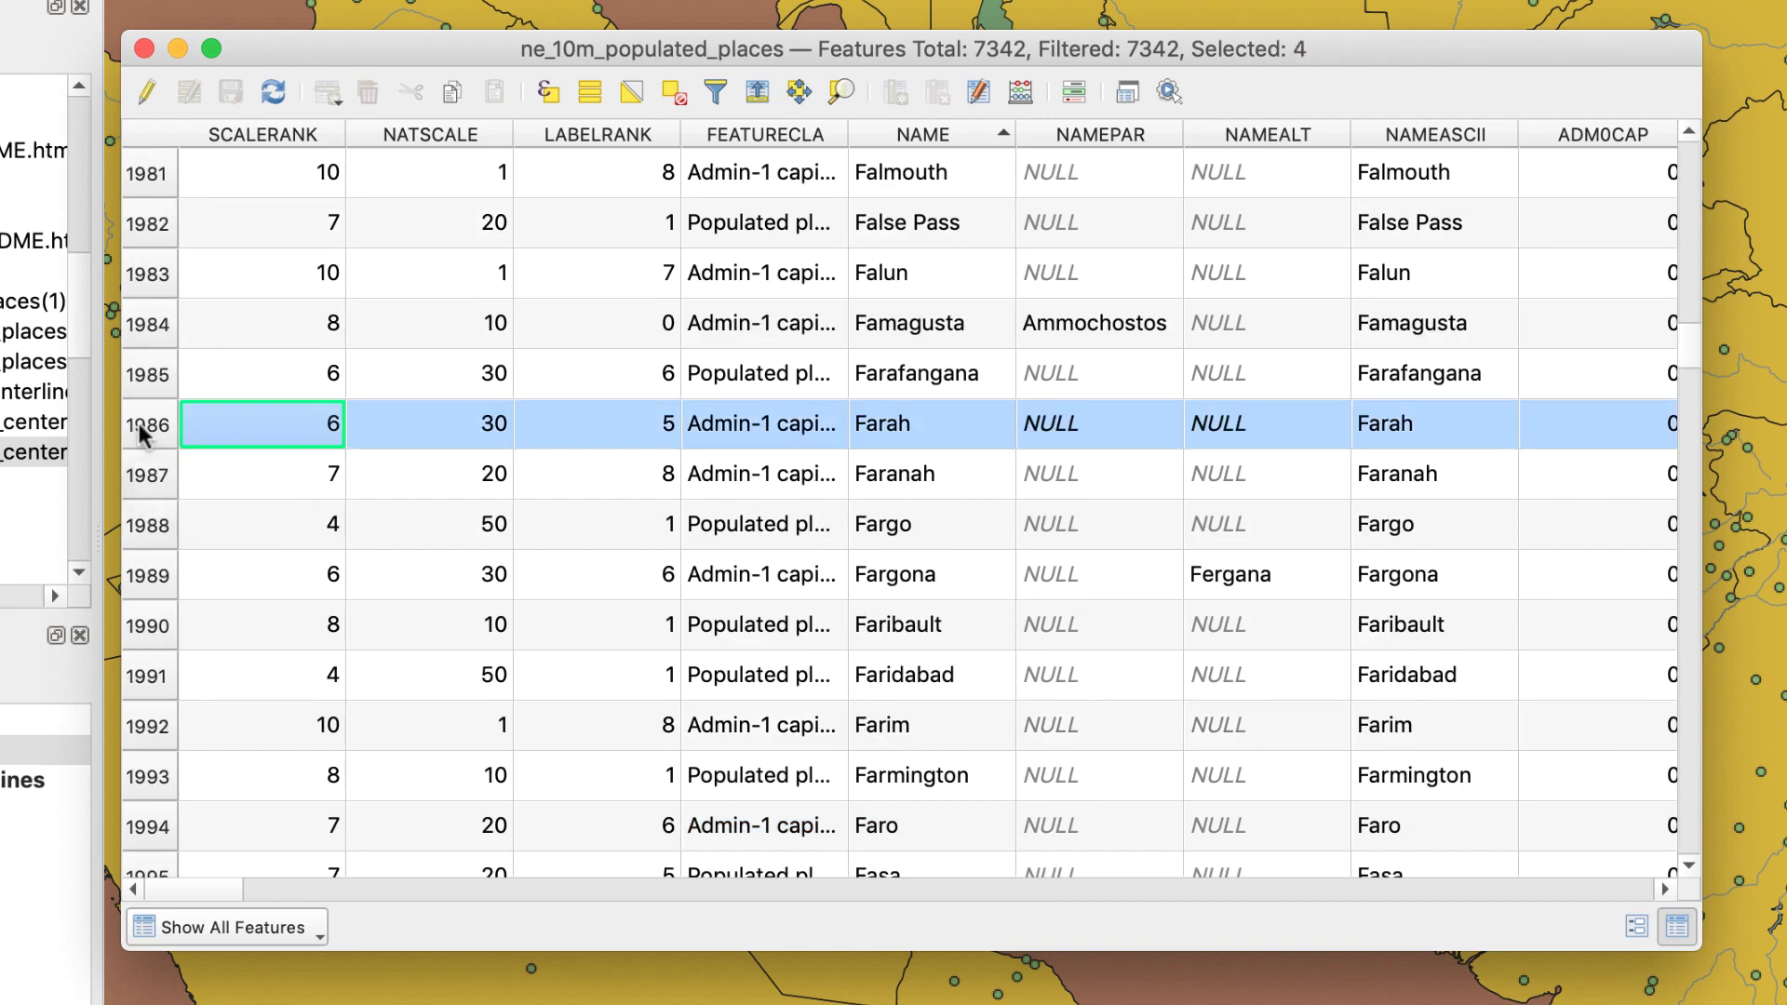
{"action": "scroll", "coordinate": [1686, 800], "scroll_direction": "down", "scroll_amount": 20}
{"action": "left_click", "coordinate": [149, 577], "text": "super"}
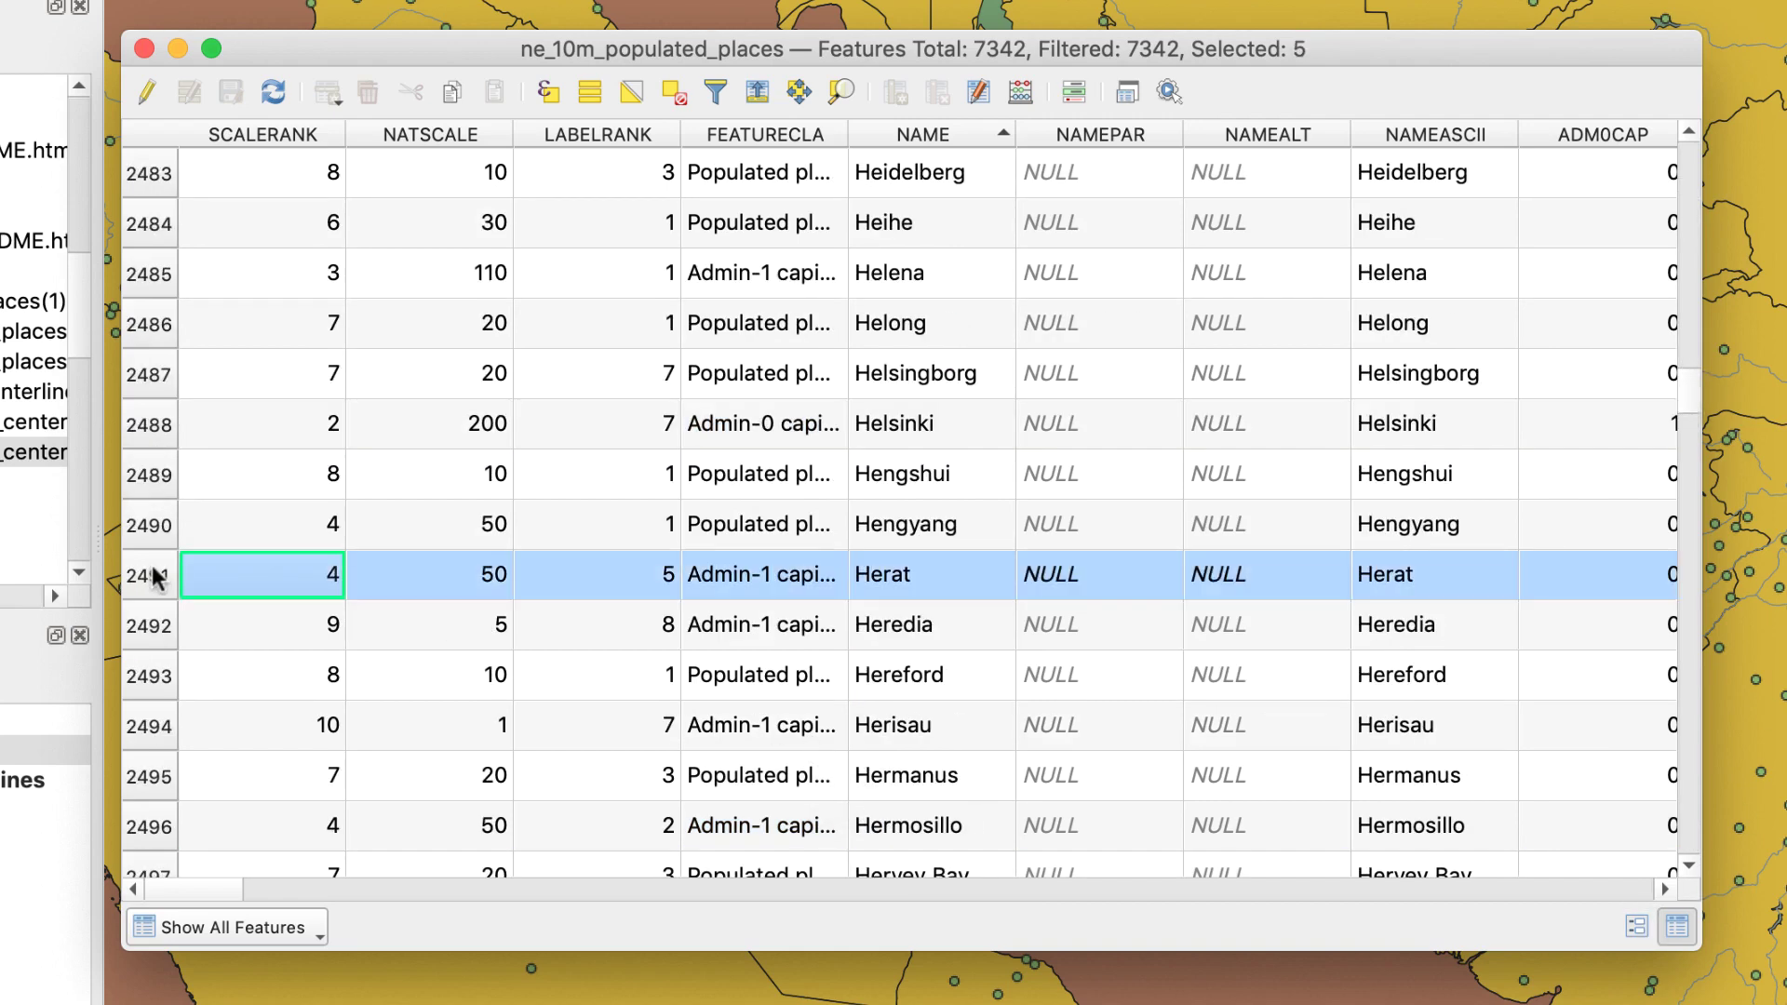
{"action": "scroll", "coordinate": [1689, 410], "scroll_direction": "down", "scroll_amount": 20}
{"action": "left_click", "coordinate": [149, 426], "text": "super"}
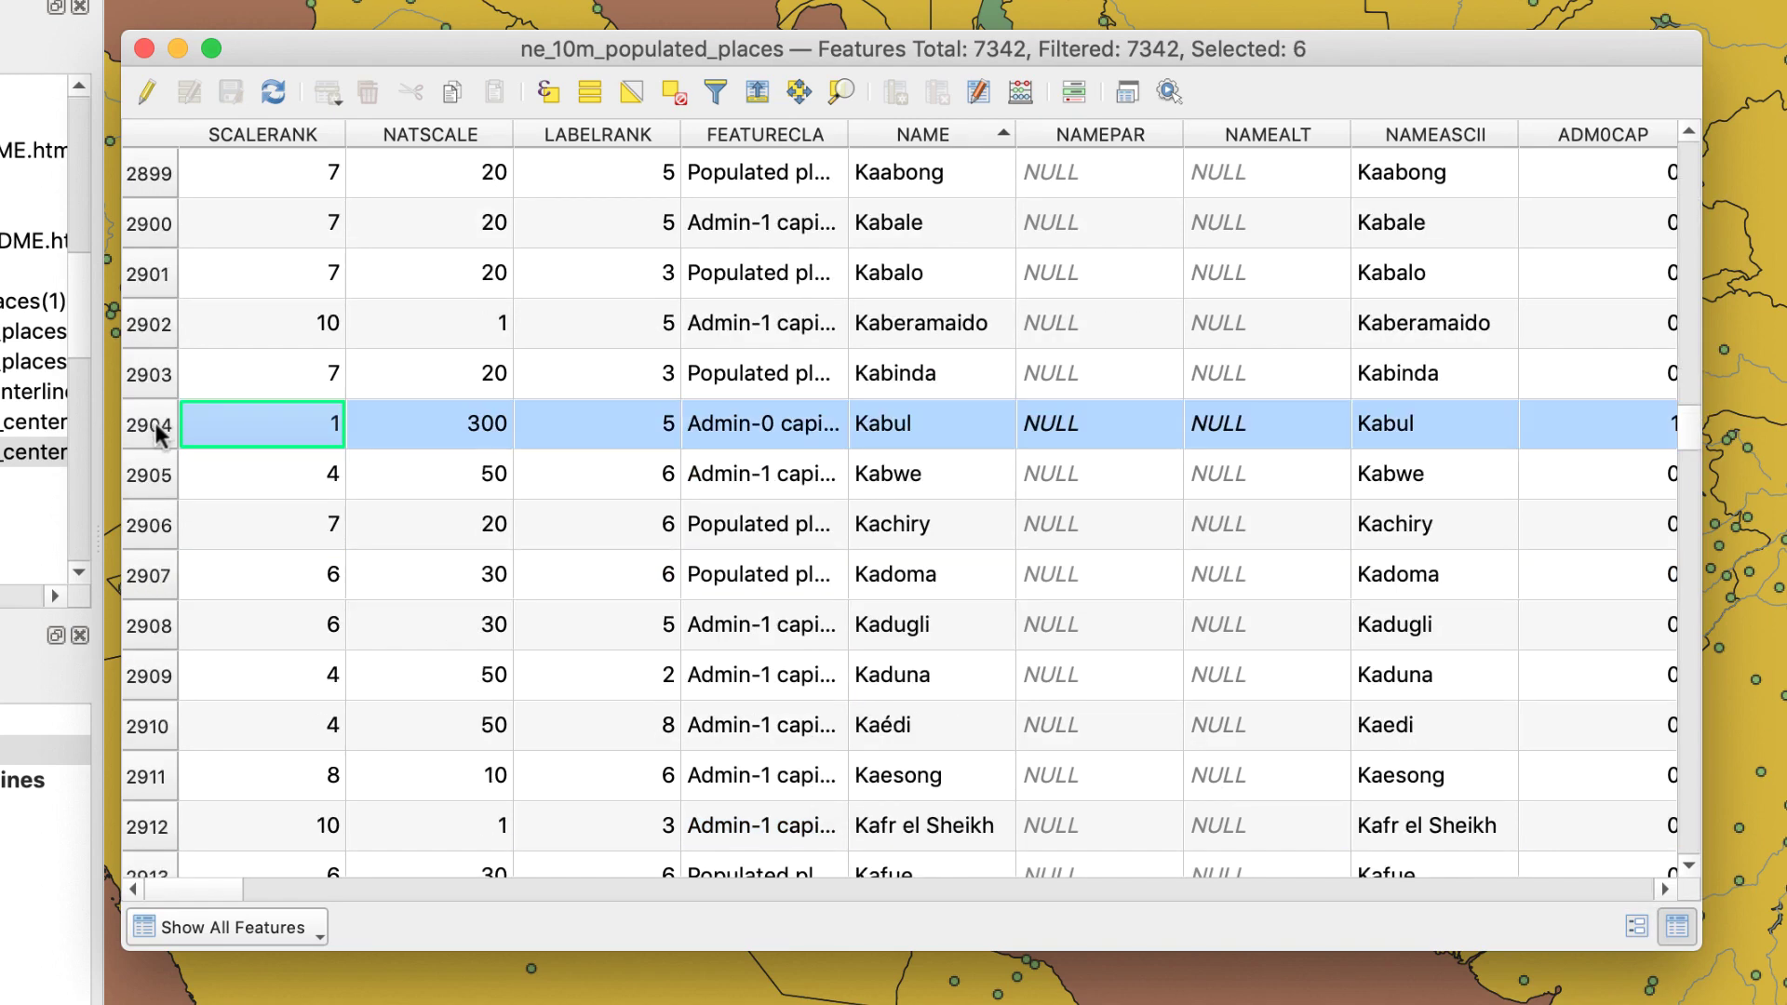
{"action": "scroll", "coordinate": [1136, 547], "scroll_direction": "down", "scroll_amount": 20}
{"action": "left_click", "coordinate": [159, 678], "text": "super"}
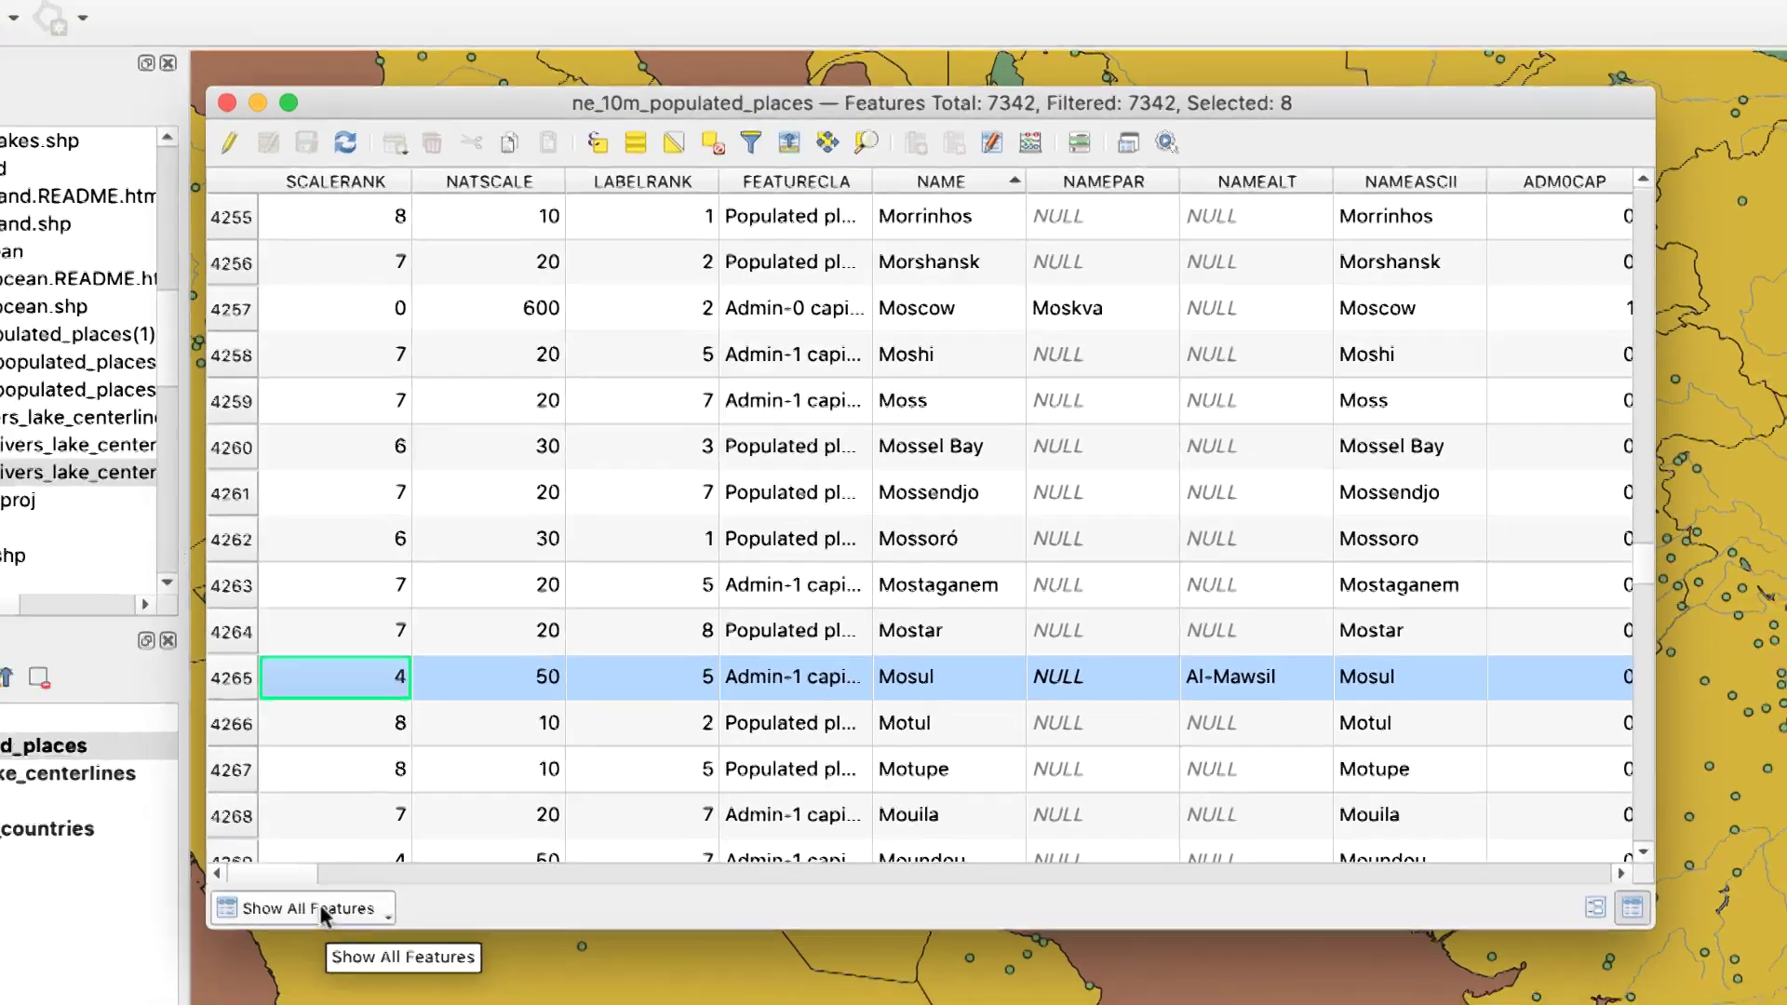
Step: Show only the selected features in the attribute table to check them, and close the table
{"action": "left_click", "coordinate": [270, 926]}
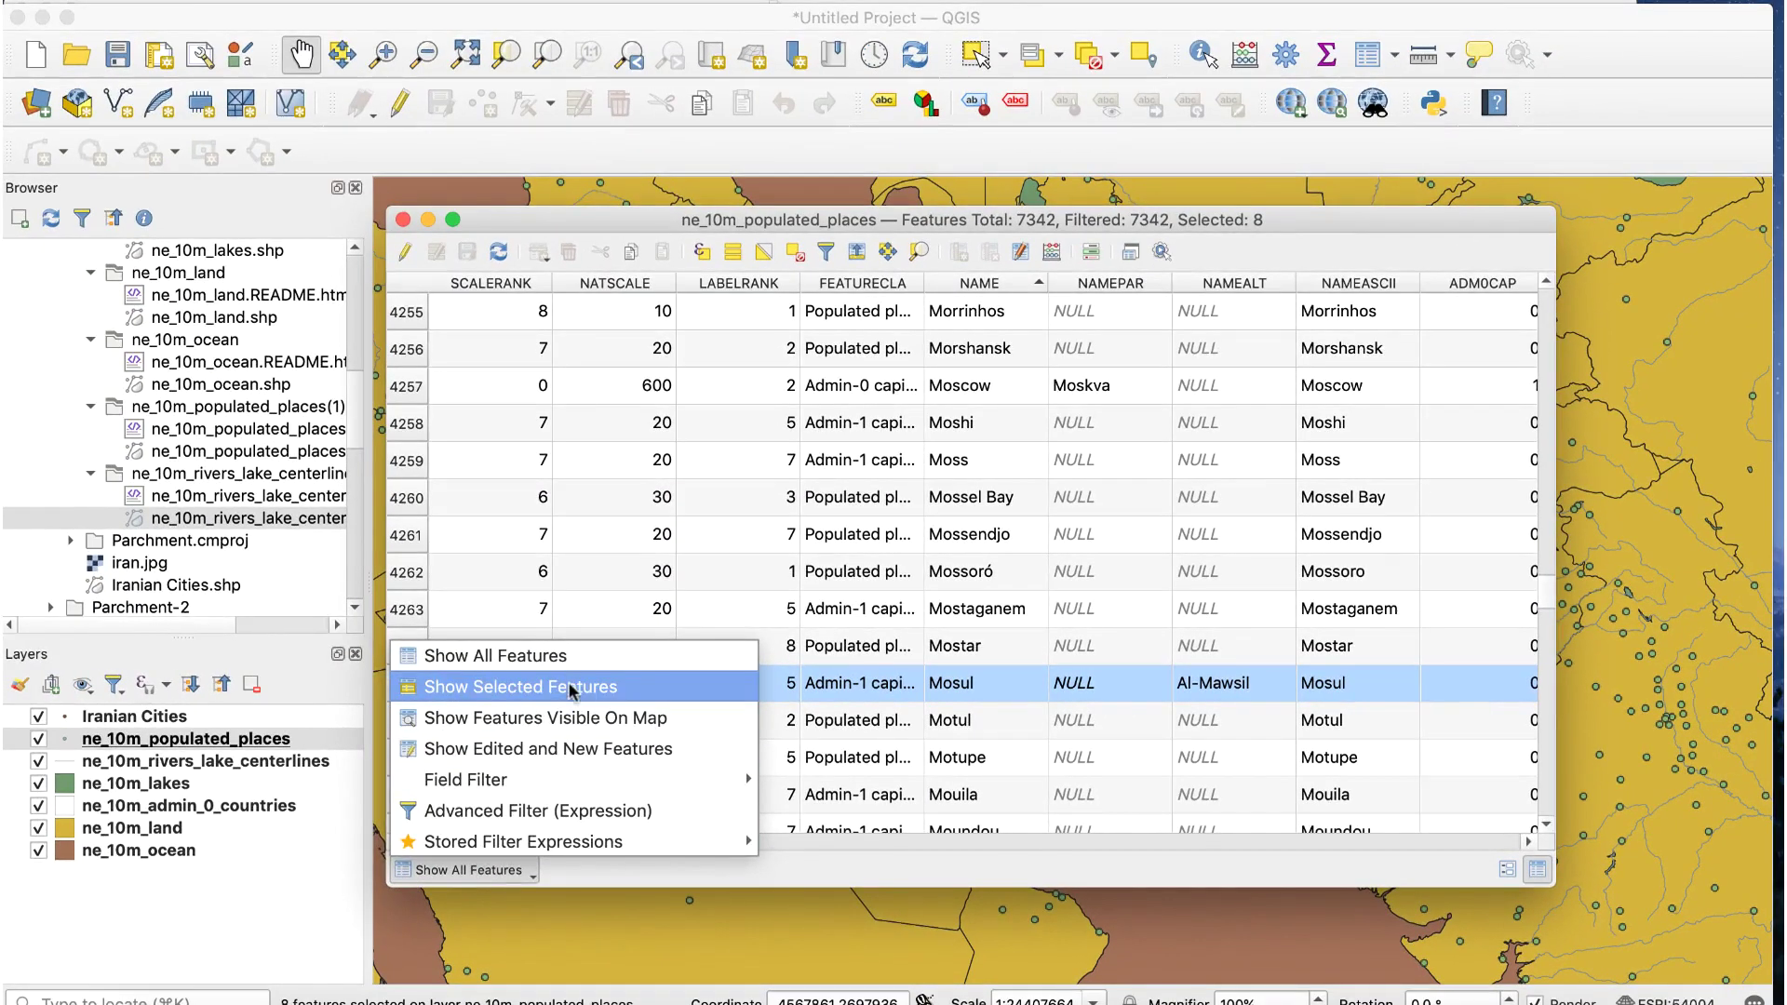
{"action": "left_click", "coordinate": [571, 686]}
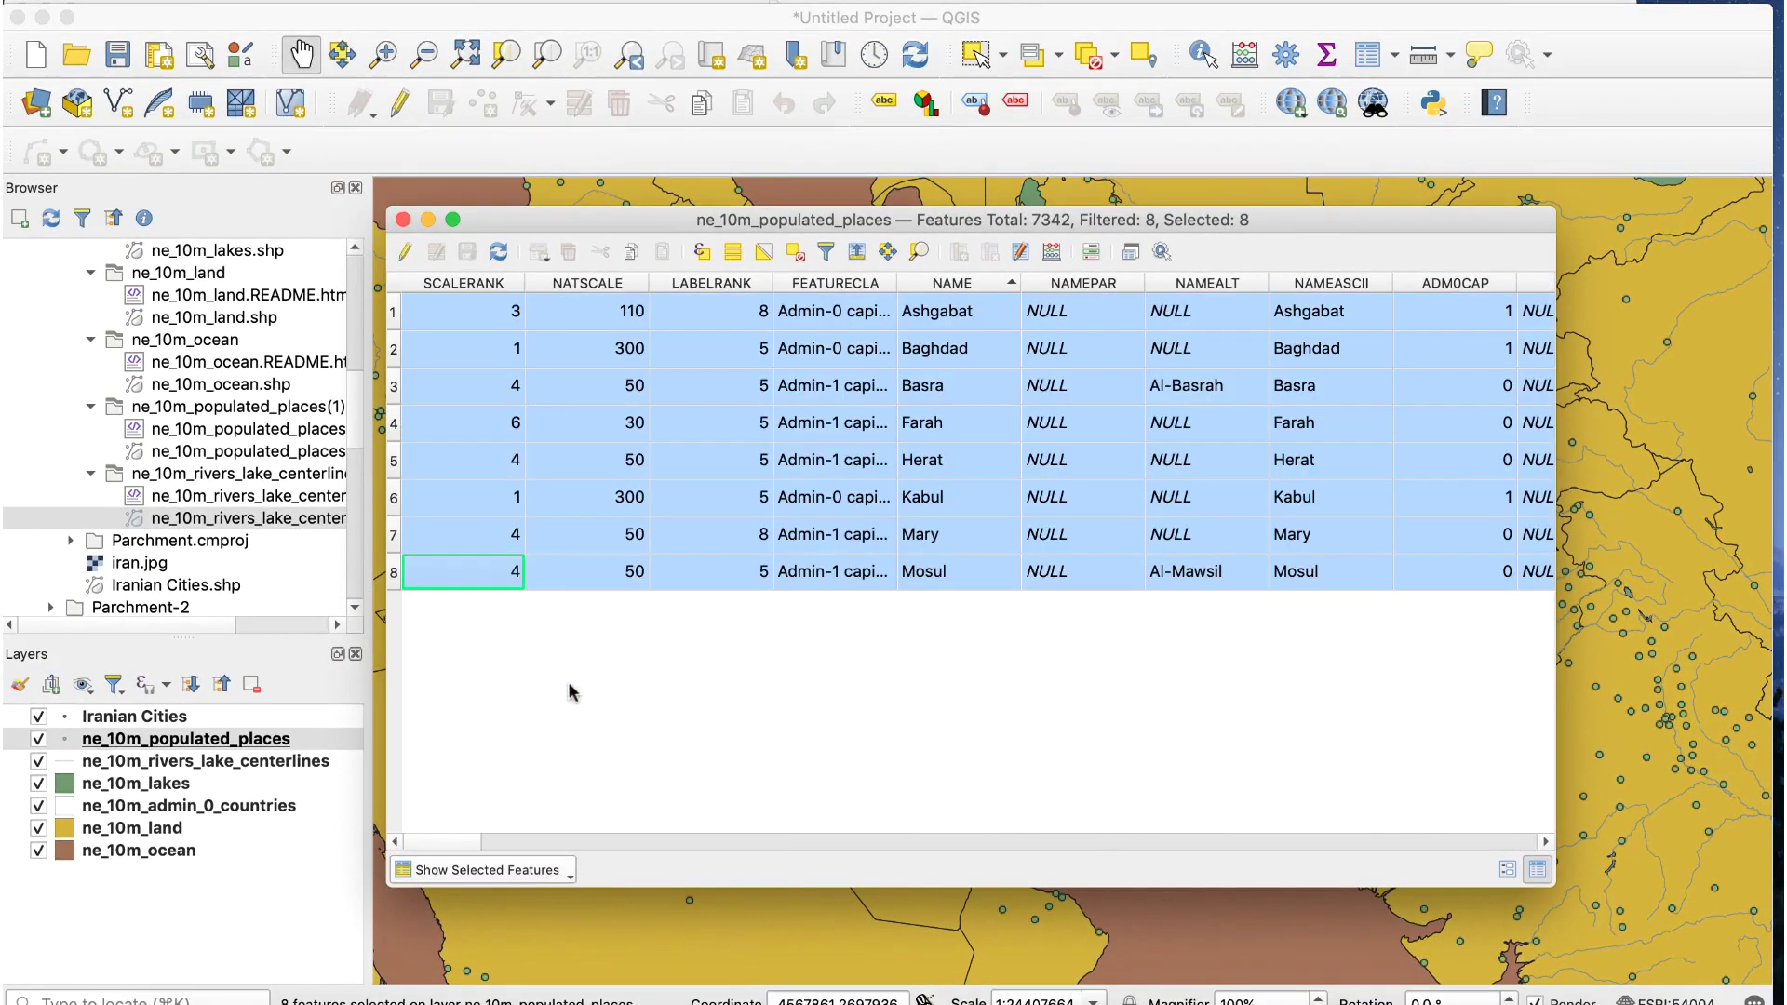
{"action": "left_click", "coordinate": [403, 219]}
Step: Export the selected populated places as the shapefile Other cities in the Parchment video folder, and hide the ne_10m_populated_places layer
{"action": "right_click", "coordinate": [319, 744]}
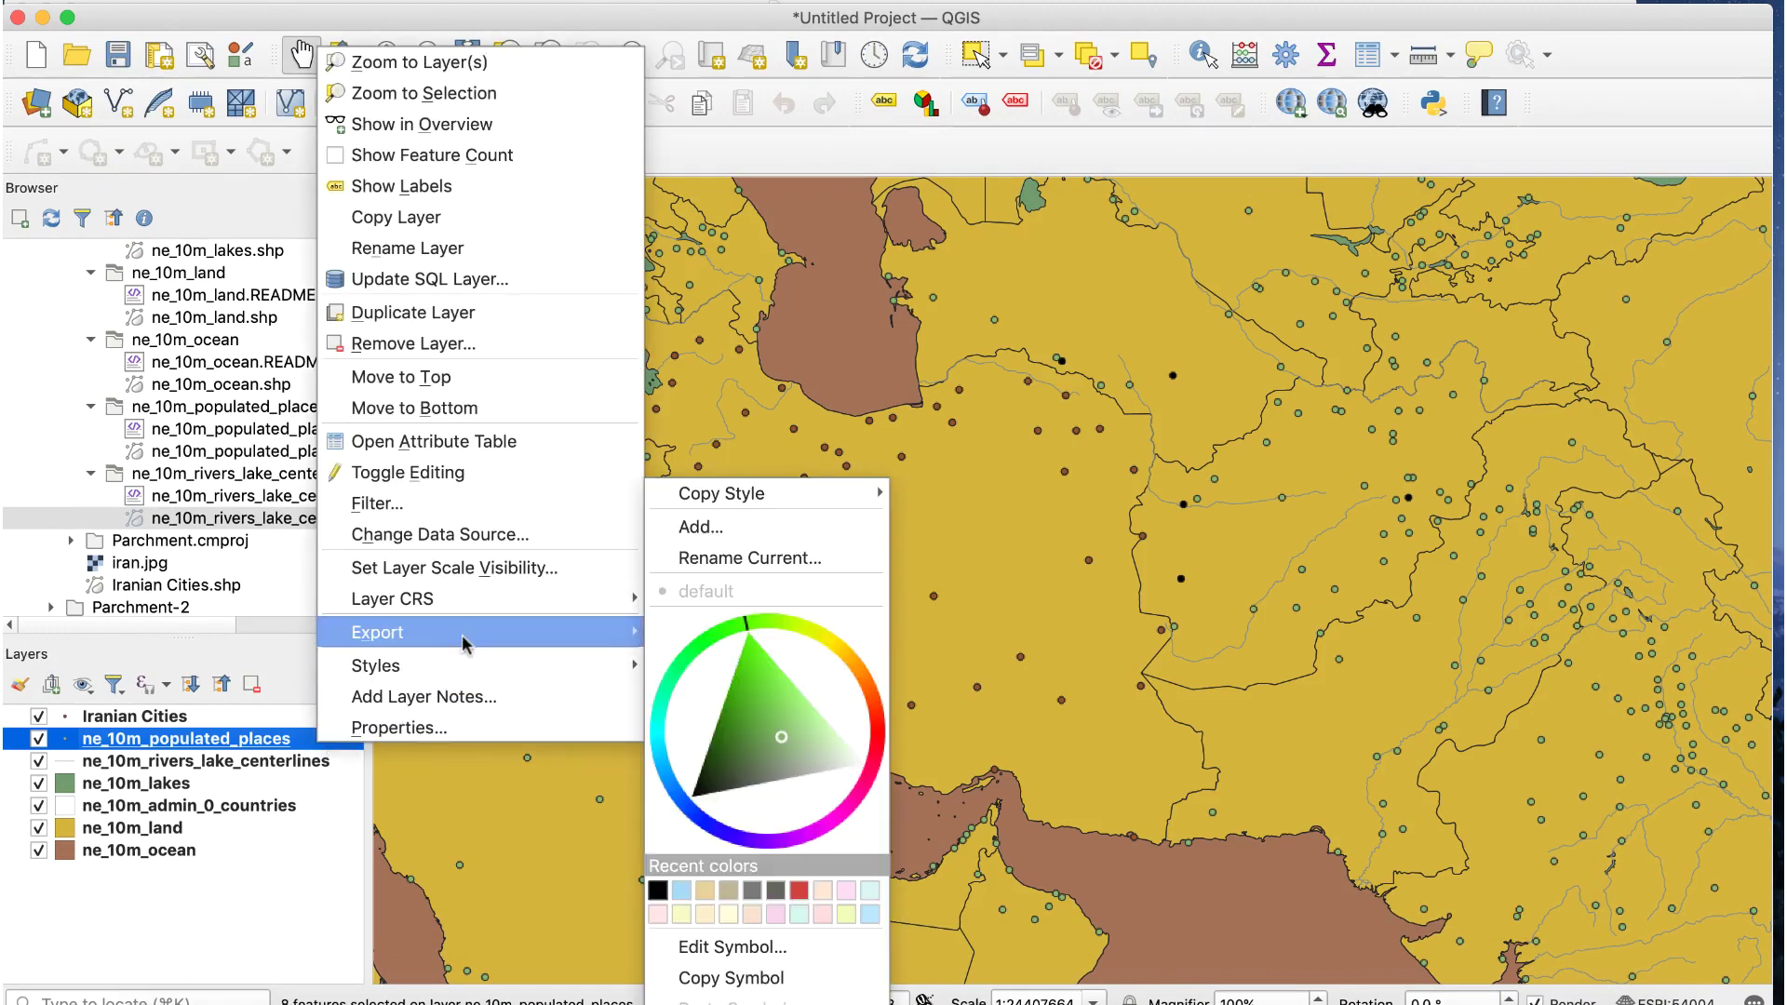
{"action": "mouse_move", "coordinate": [470, 632]}
{"action": "left_click", "coordinate": [739, 660]}
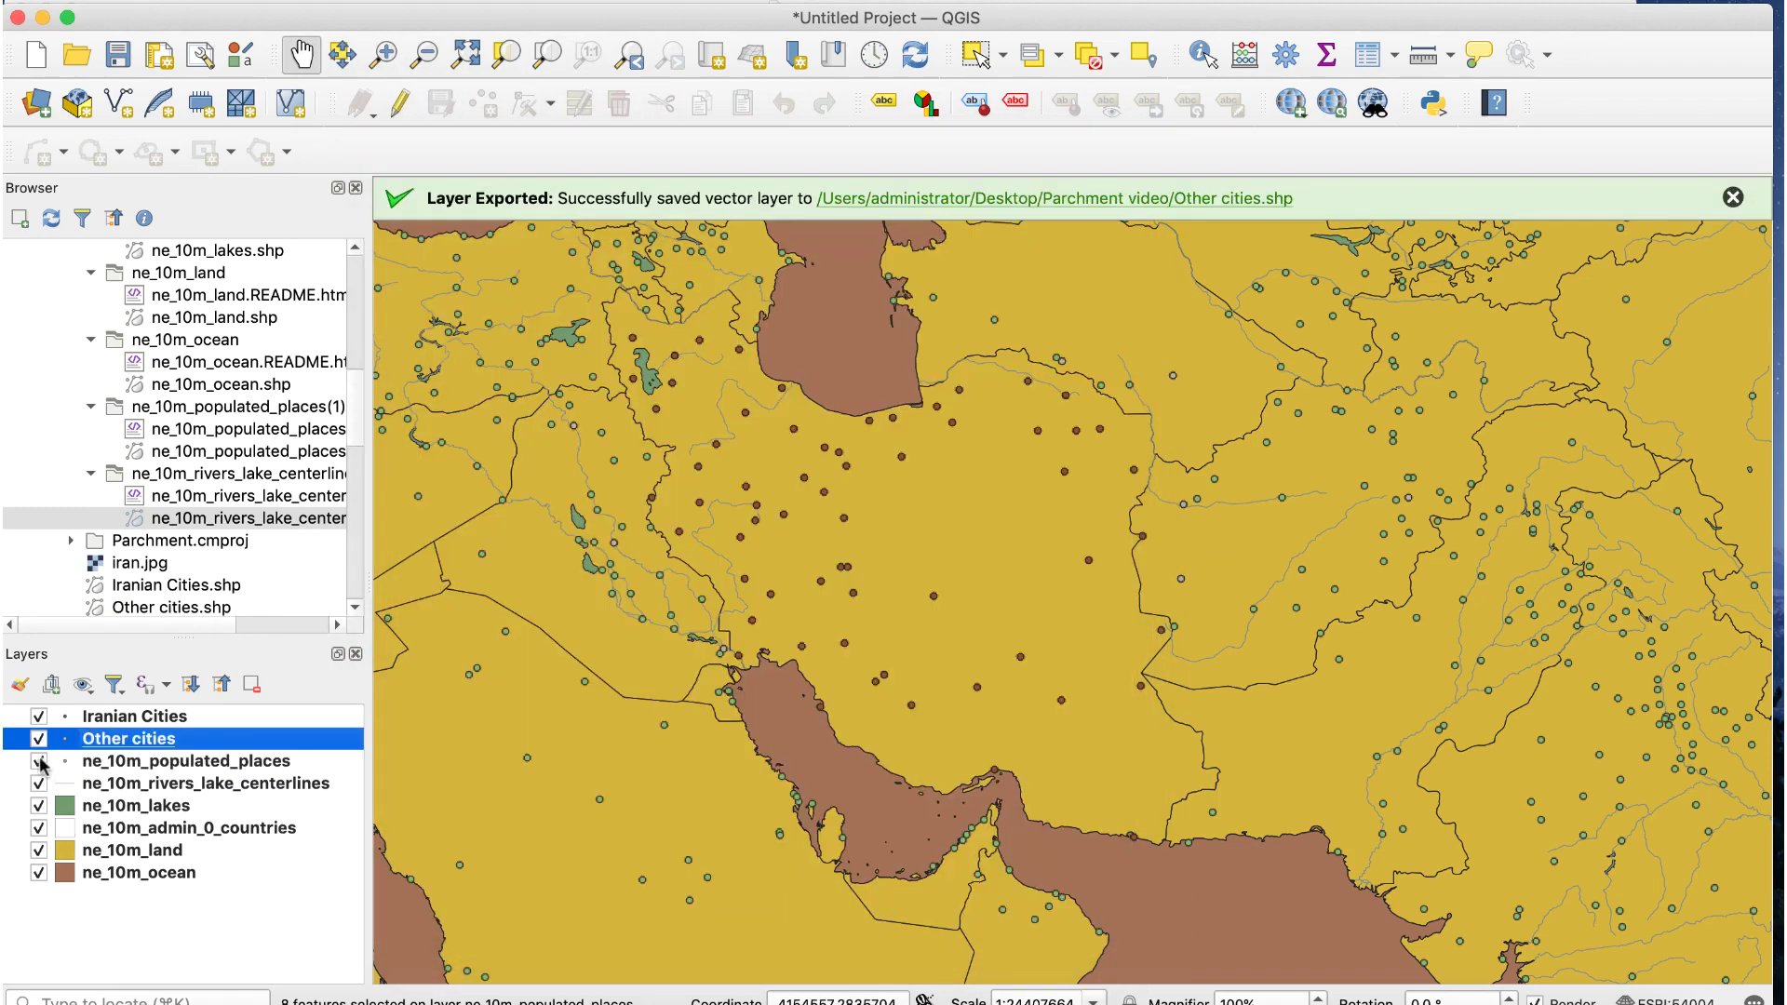
{"action": "left_click", "coordinate": [39, 761]}
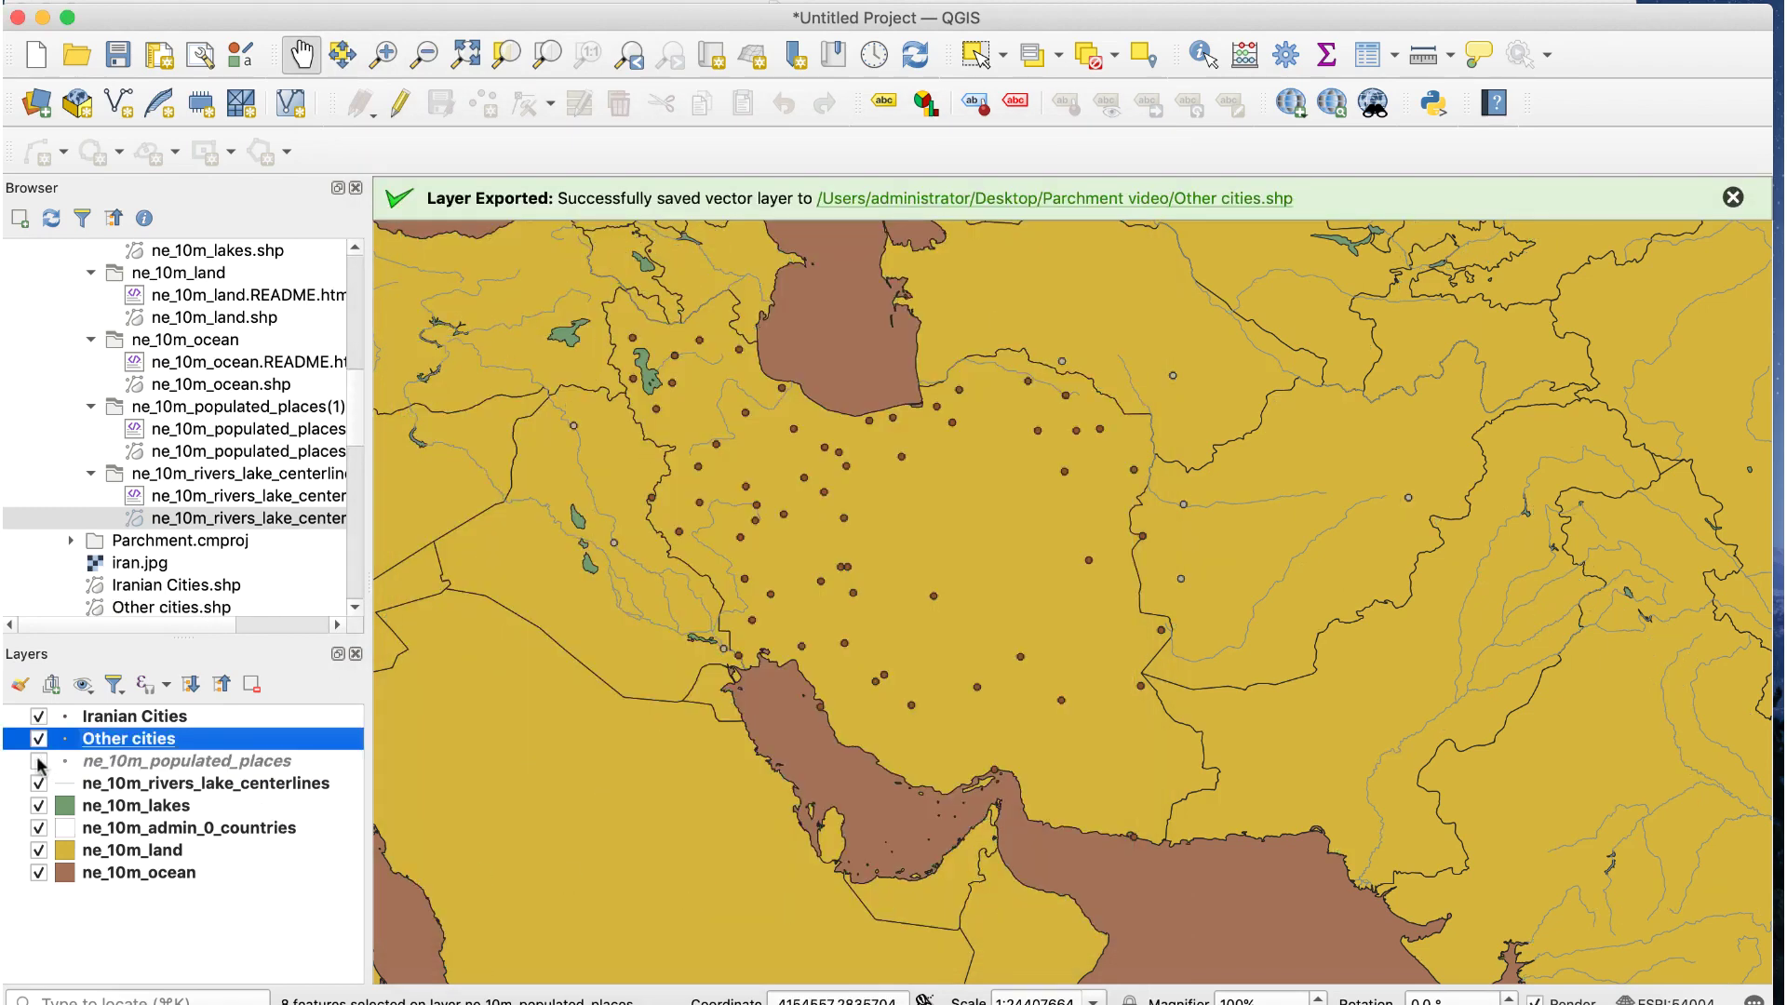
Step: Style the Other cities simple marker with size 1 mm, black fill and the No Pen stroke style
{"action": "double_click", "coordinate": [233, 740]}
{"action": "left_click", "coordinate": [824, 300]}
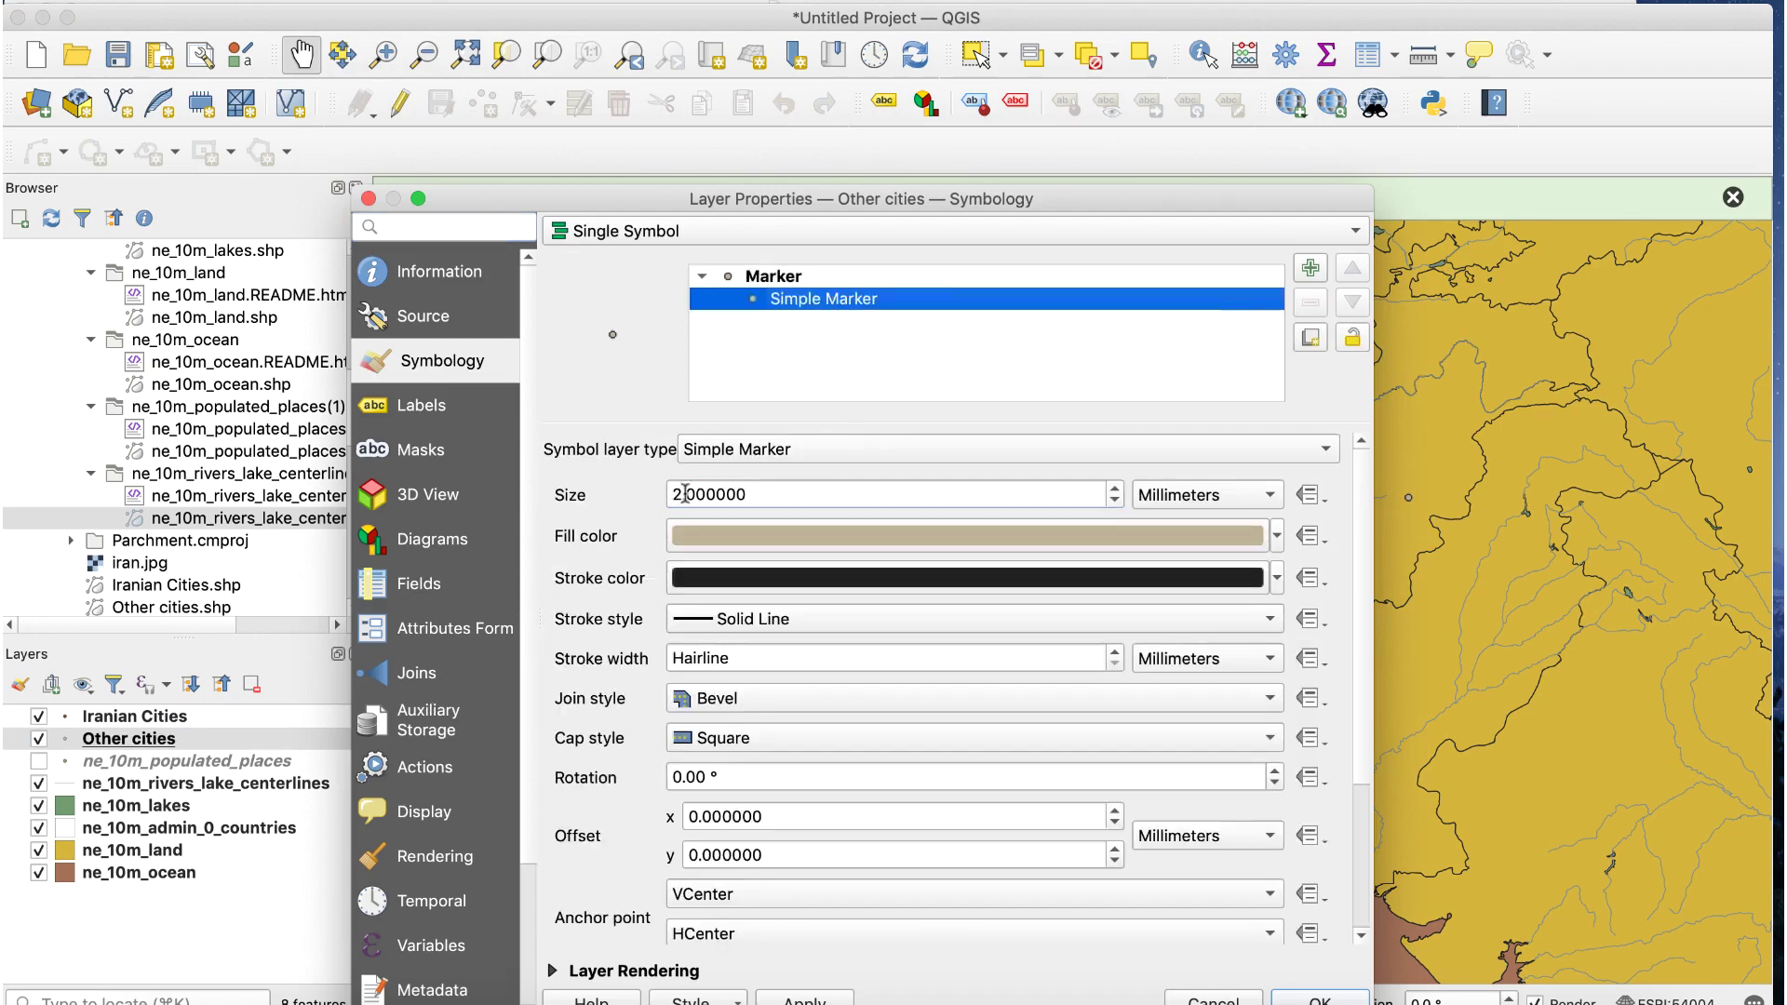
{"action": "left_click", "coordinate": [685, 493]}
{"action": "key", "text": "BackSpace"}
{"action": "type", "text": "1"}
{"action": "left_click", "coordinate": [784, 538]}
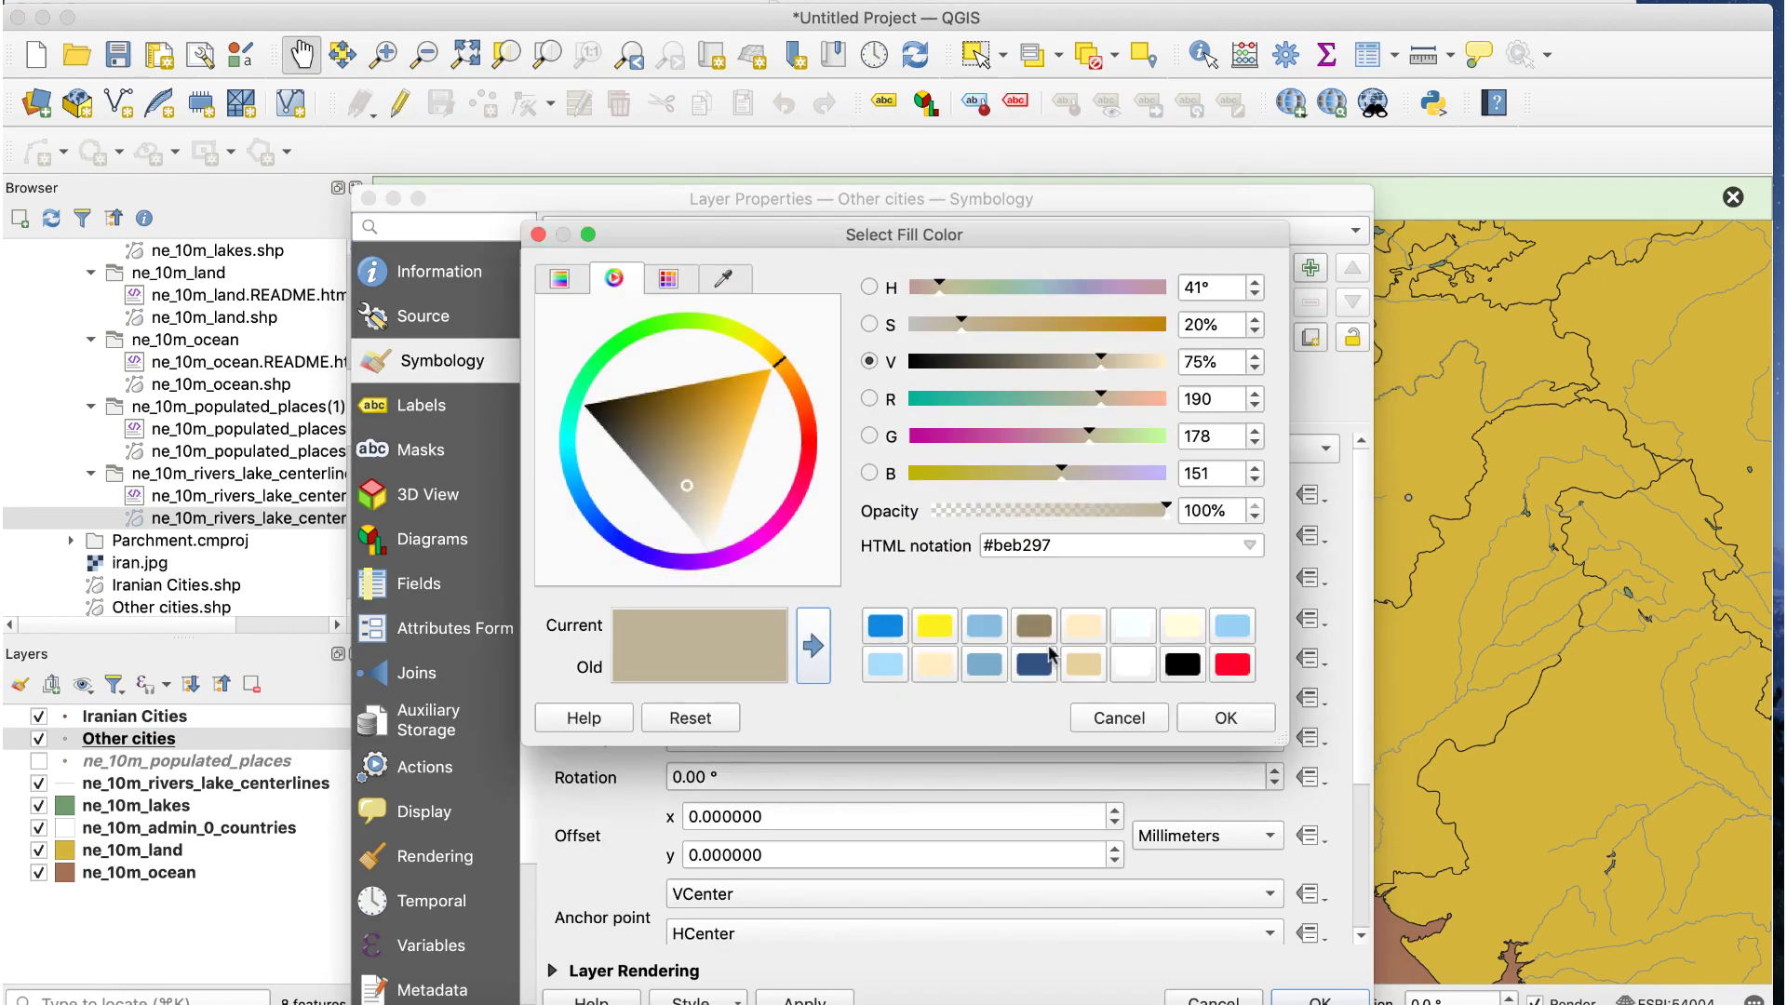
{"action": "left_click", "coordinate": [1182, 664]}
{"action": "left_click", "coordinate": [1226, 717]}
{"action": "left_click", "coordinate": [884, 626]}
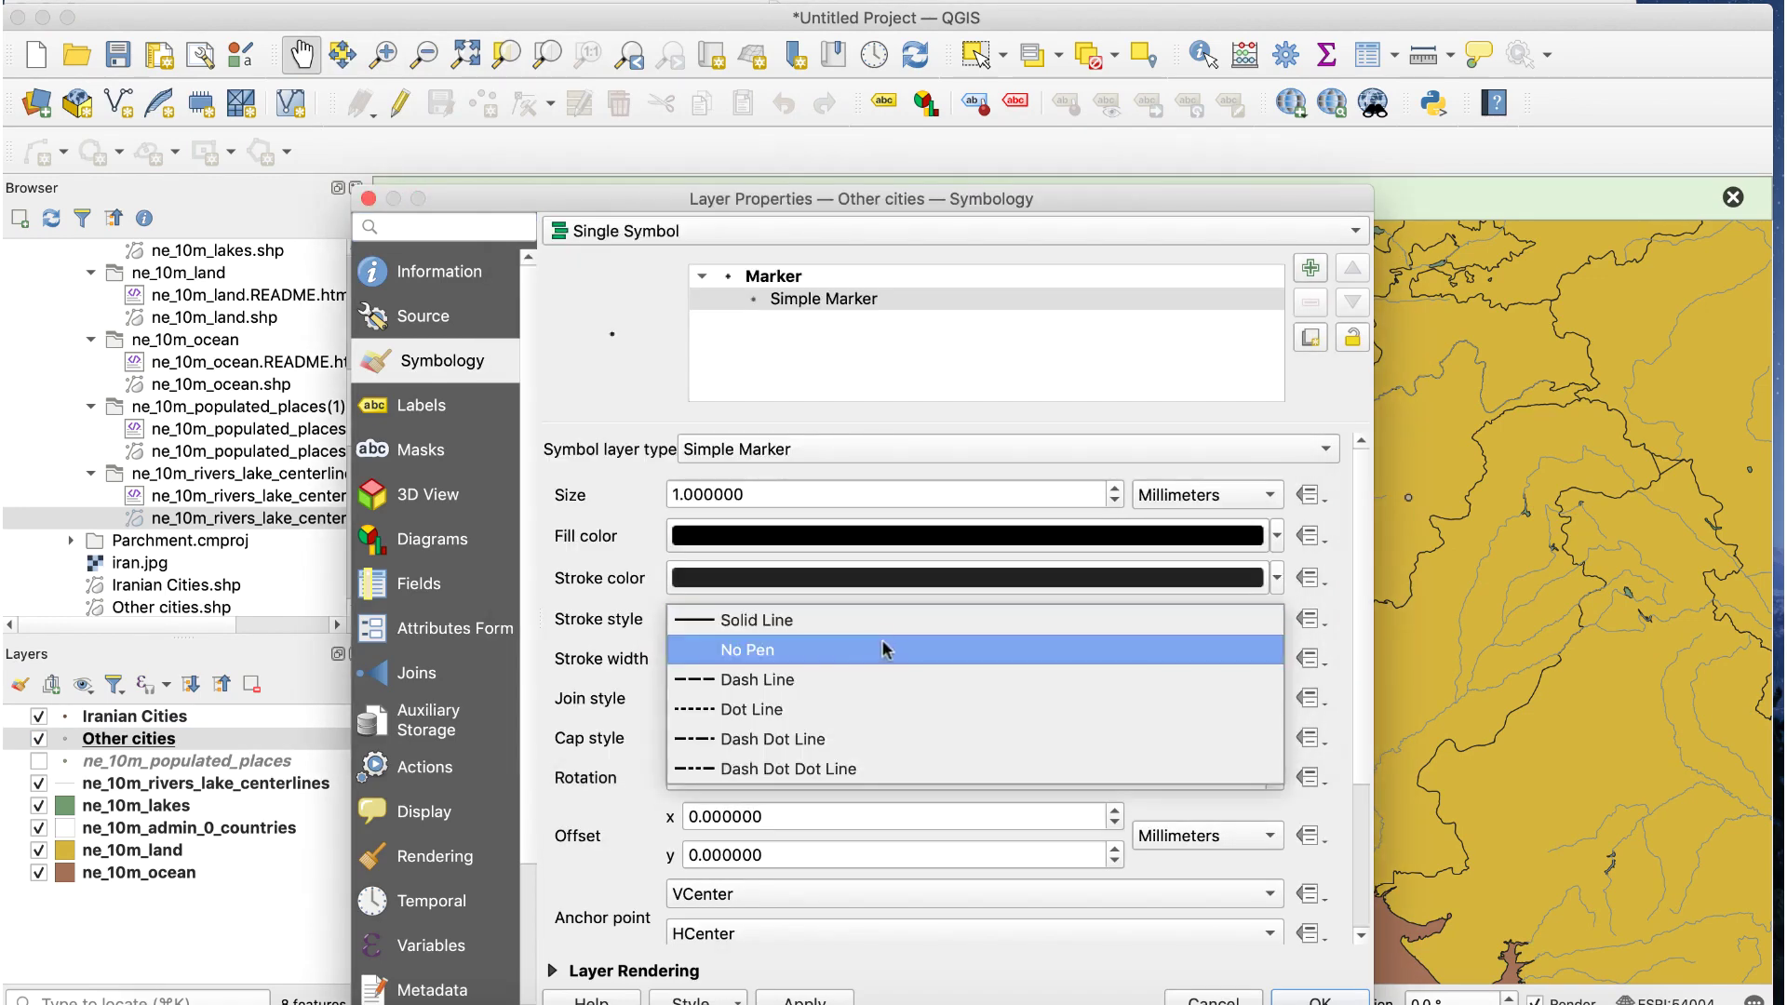
{"action": "left_click", "coordinate": [884, 648]}
{"action": "left_click", "coordinate": [1289, 994]}
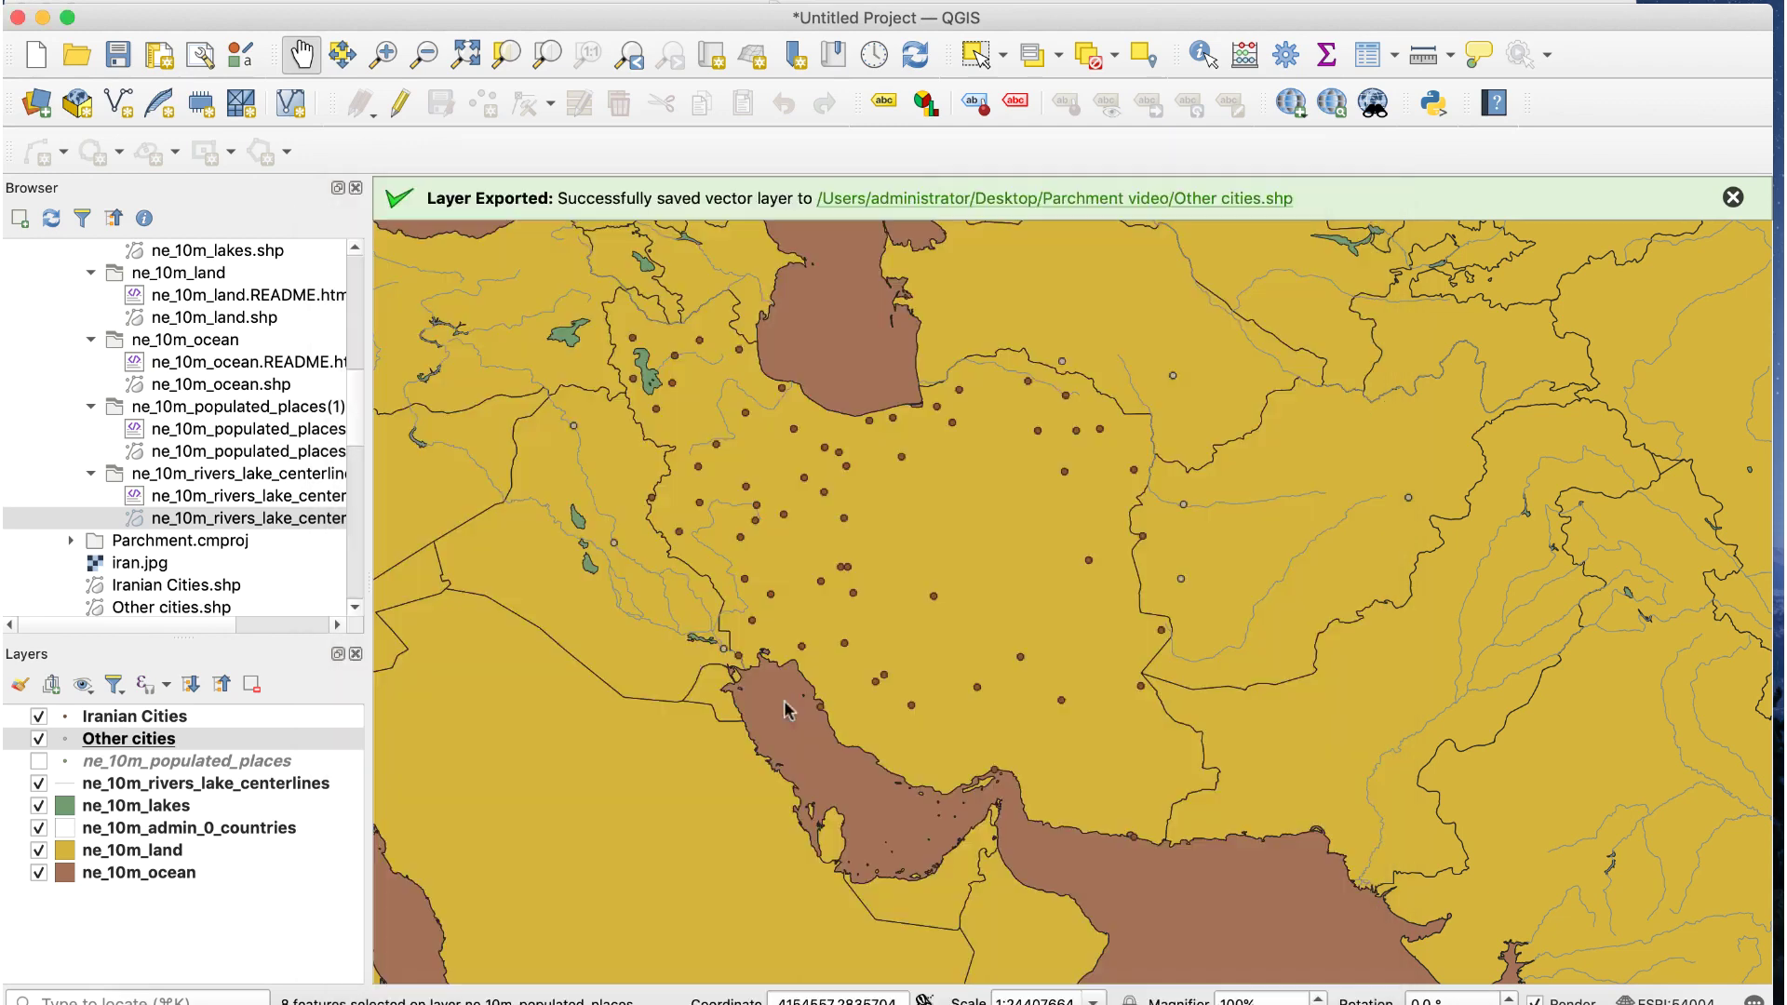
Step: Style the Iranian Cities simple marker with size 1 mm, black fill and the No Pen stroke style
{"action": "double_click", "coordinate": [206, 718]}
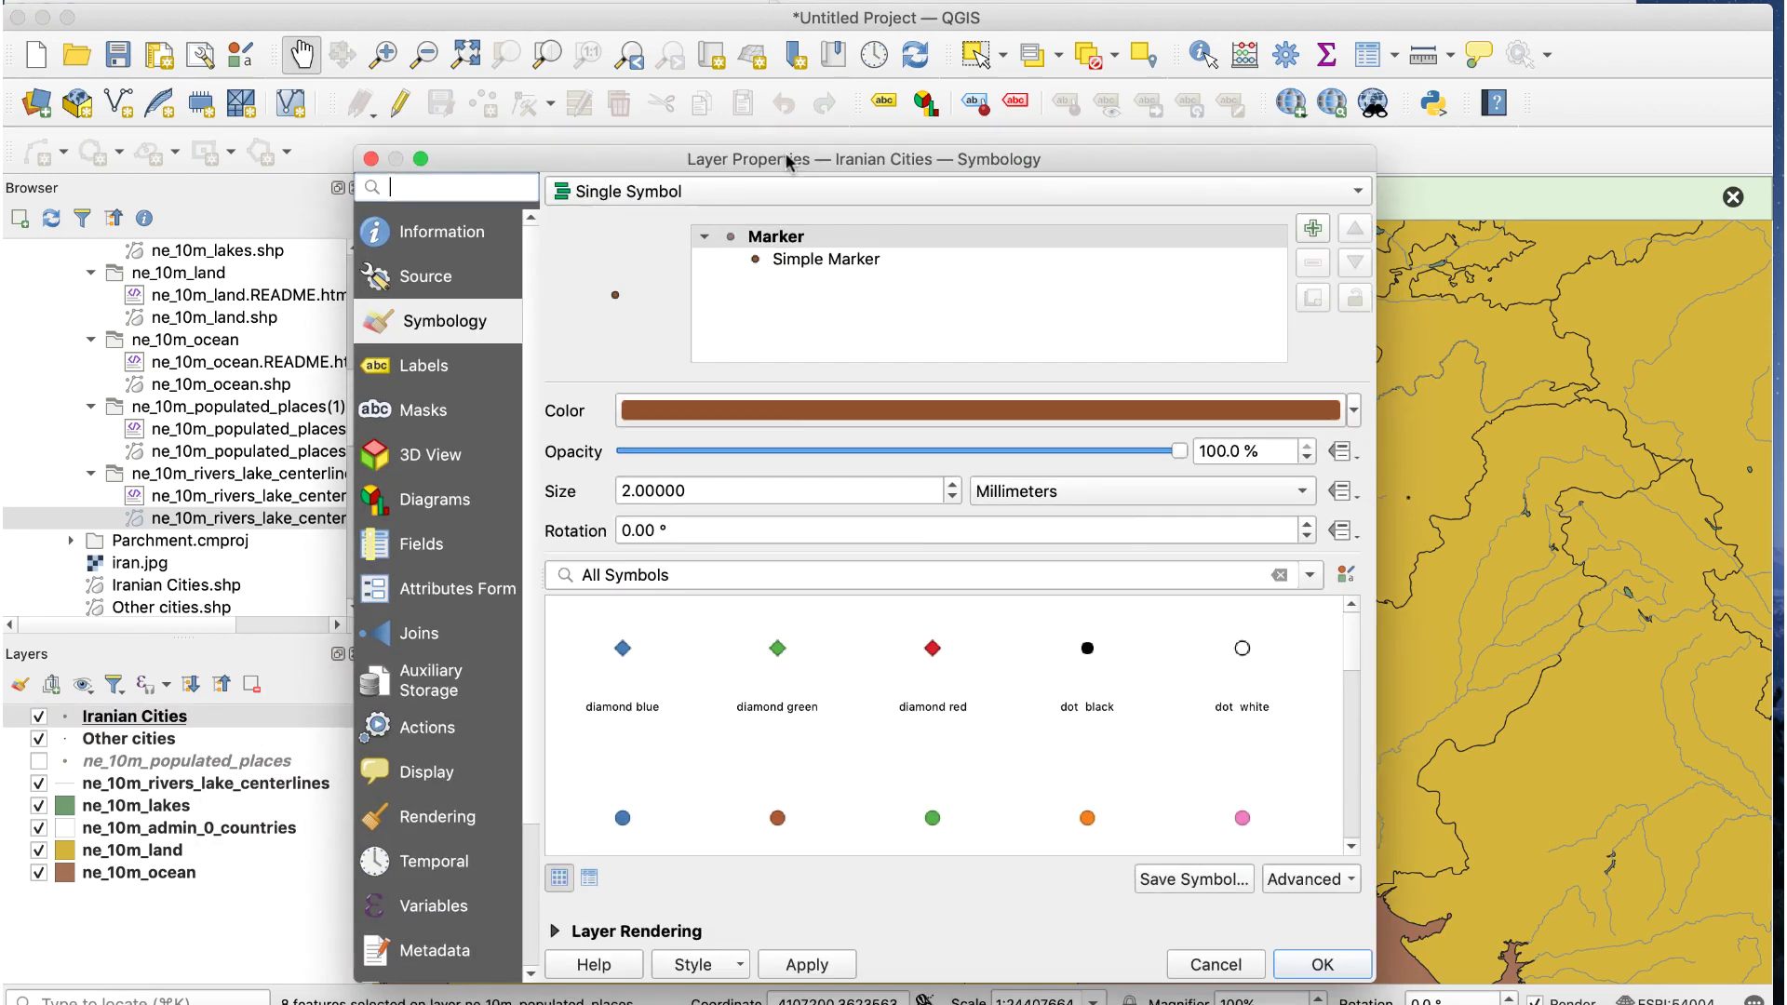
{"action": "left_click", "coordinate": [818, 261]}
{"action": "double_click", "coordinate": [685, 454]}
{"action": "type", "text": "1"}
{"action": "key", "text": "Tab"}
{"action": "left_click", "coordinate": [791, 494]}
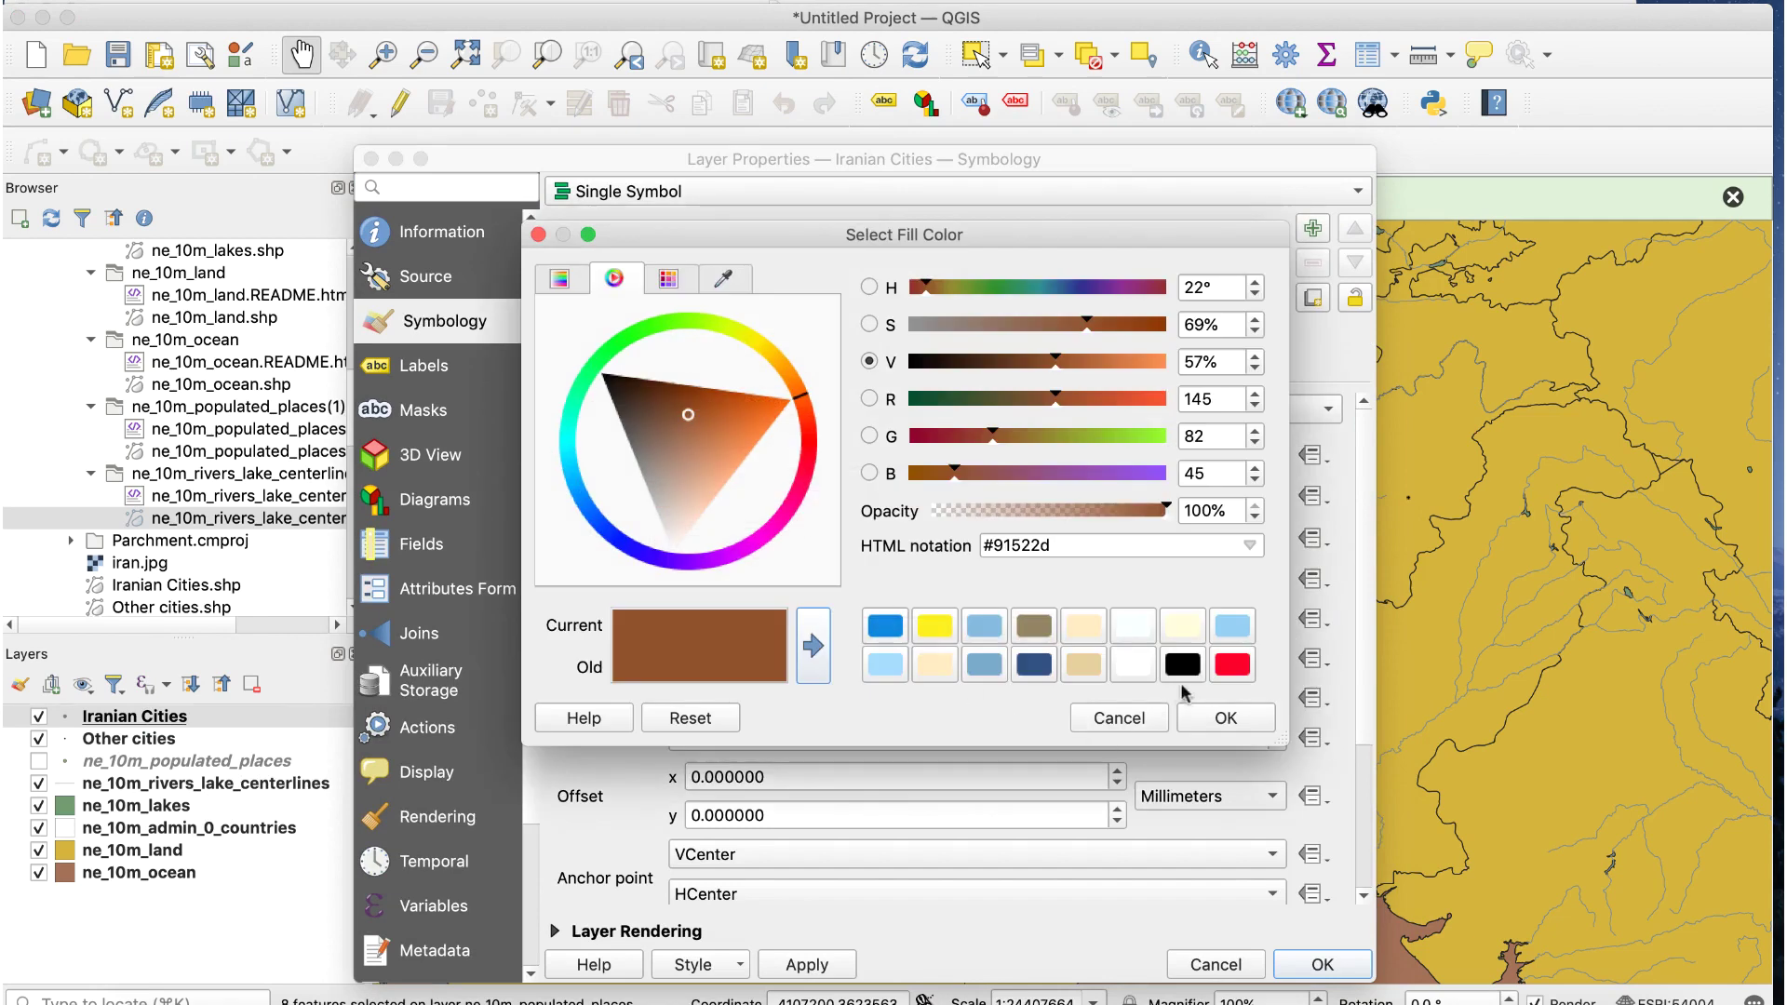
{"action": "left_click", "coordinate": [1181, 688]}
{"action": "left_click", "coordinate": [1227, 718]}
{"action": "left_click", "coordinate": [802, 587]}
{"action": "left_click", "coordinate": [802, 600]}
{"action": "left_click", "coordinate": [1317, 964]}
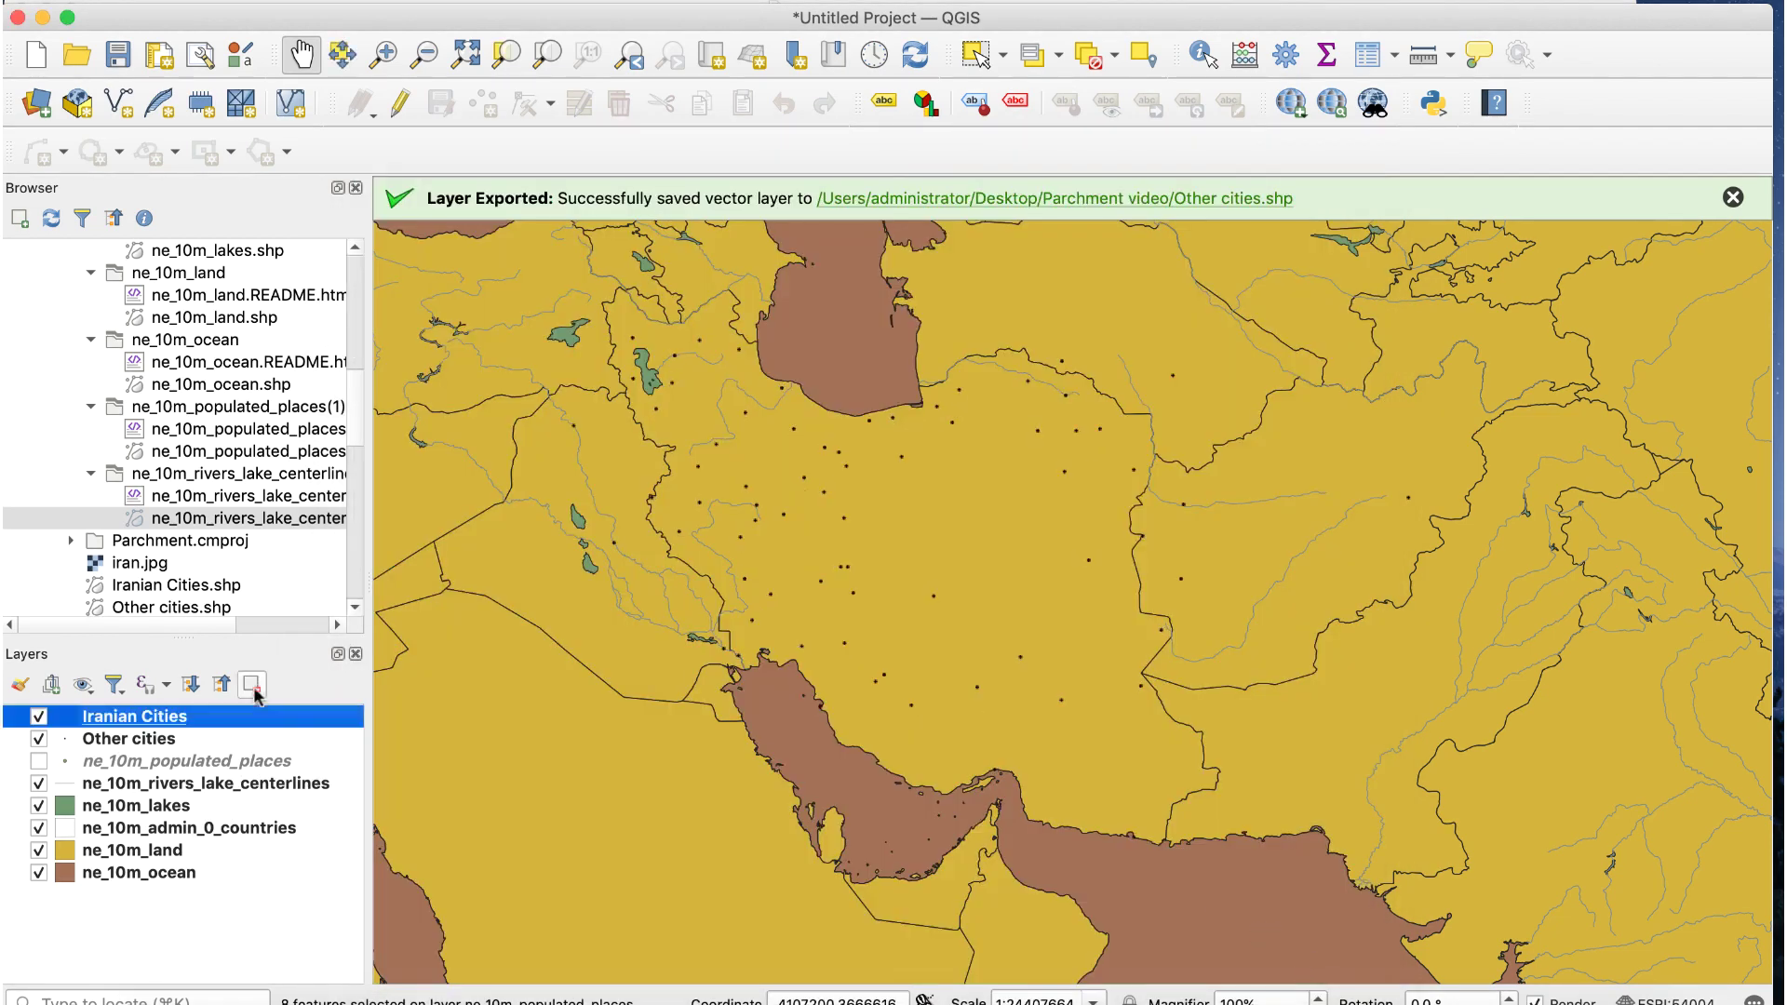
Step: Turn on Single Labels for the Iranian Cities layer
{"action": "double_click", "coordinate": [244, 716]}
{"action": "left_click", "coordinate": [423, 364]}
{"action": "left_click", "coordinate": [684, 191]}
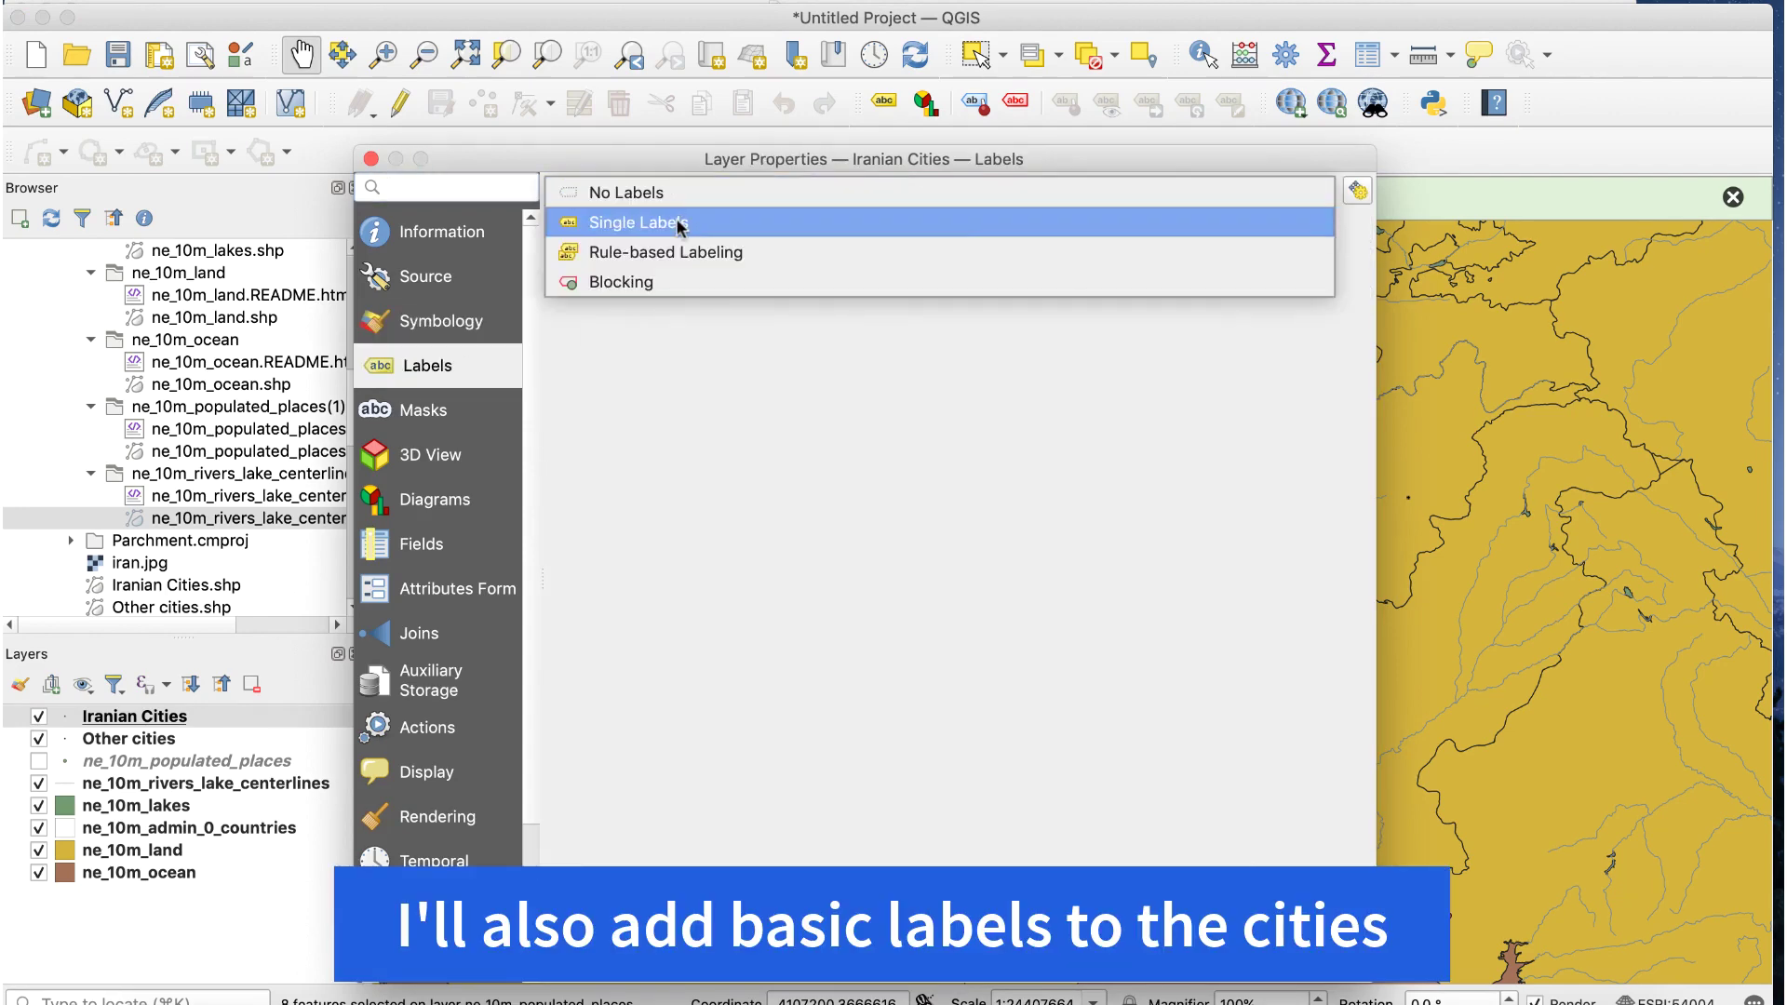
{"action": "left_click", "coordinate": [677, 224]}
{"action": "left_click", "coordinate": [1317, 964]}
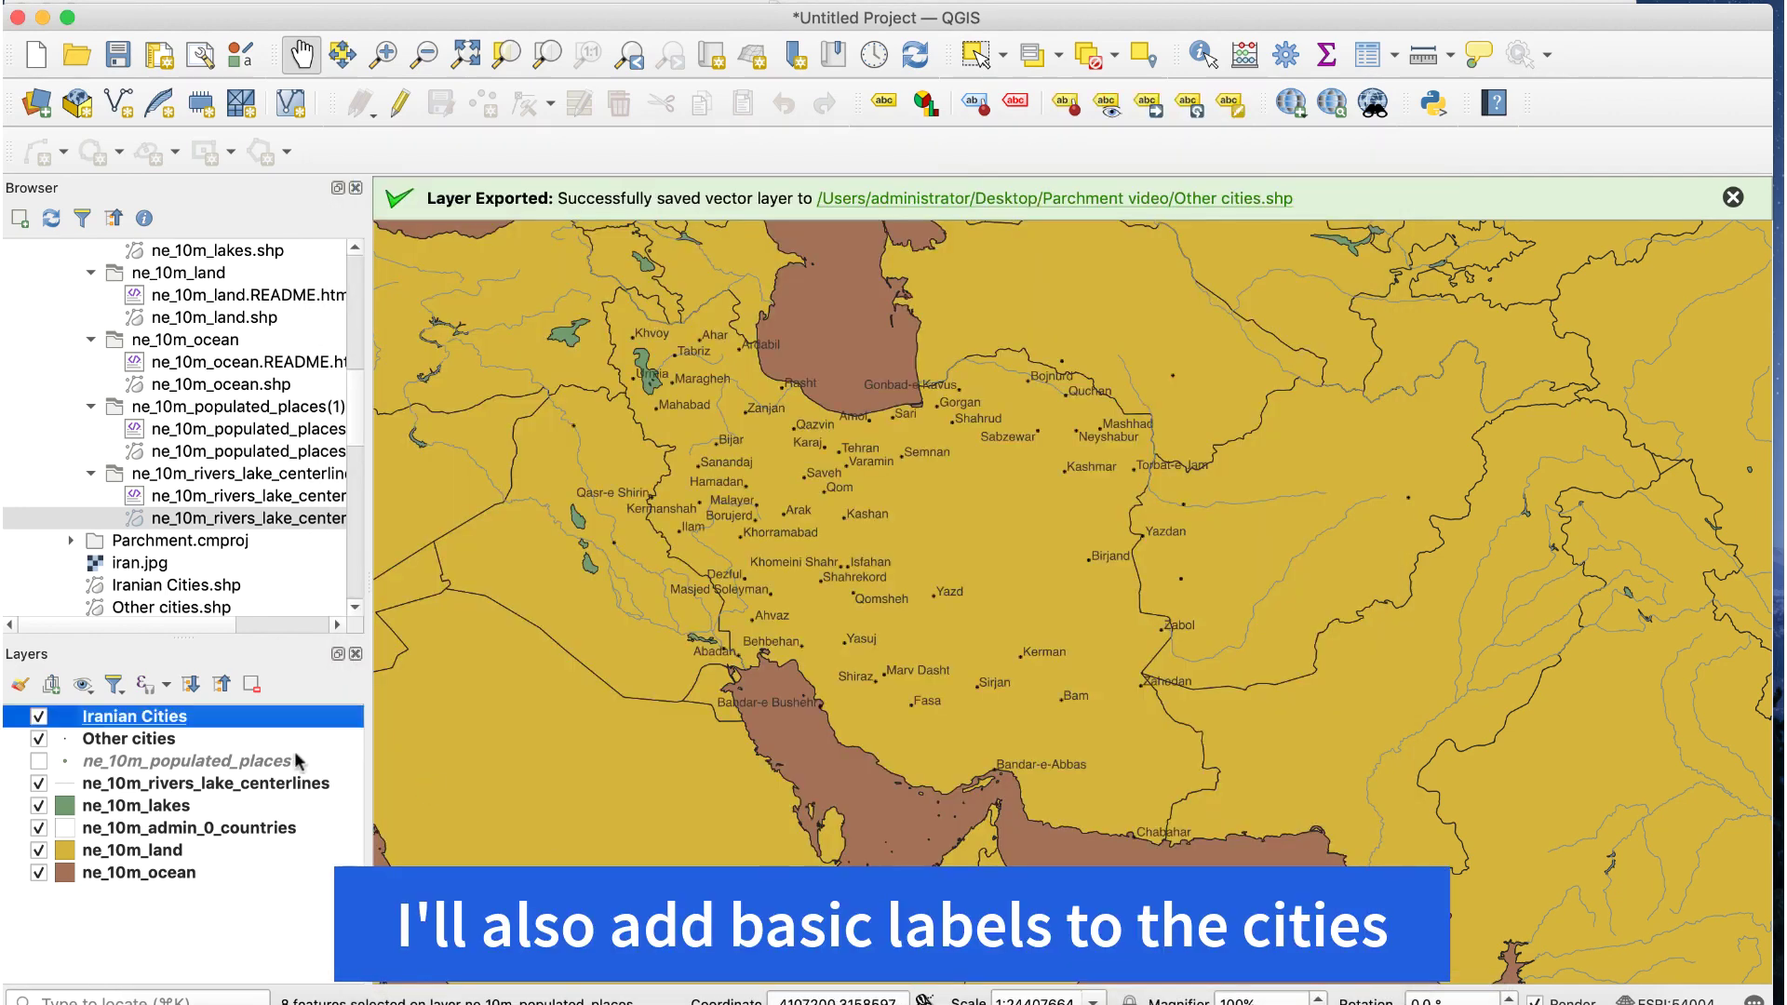
Step: Turn on Single Labels for the Other cities layer, using the NAME field
{"action": "double_click", "coordinate": [128, 738]}
{"action": "left_click", "coordinate": [726, 191]}
{"action": "left_click", "coordinate": [725, 220]}
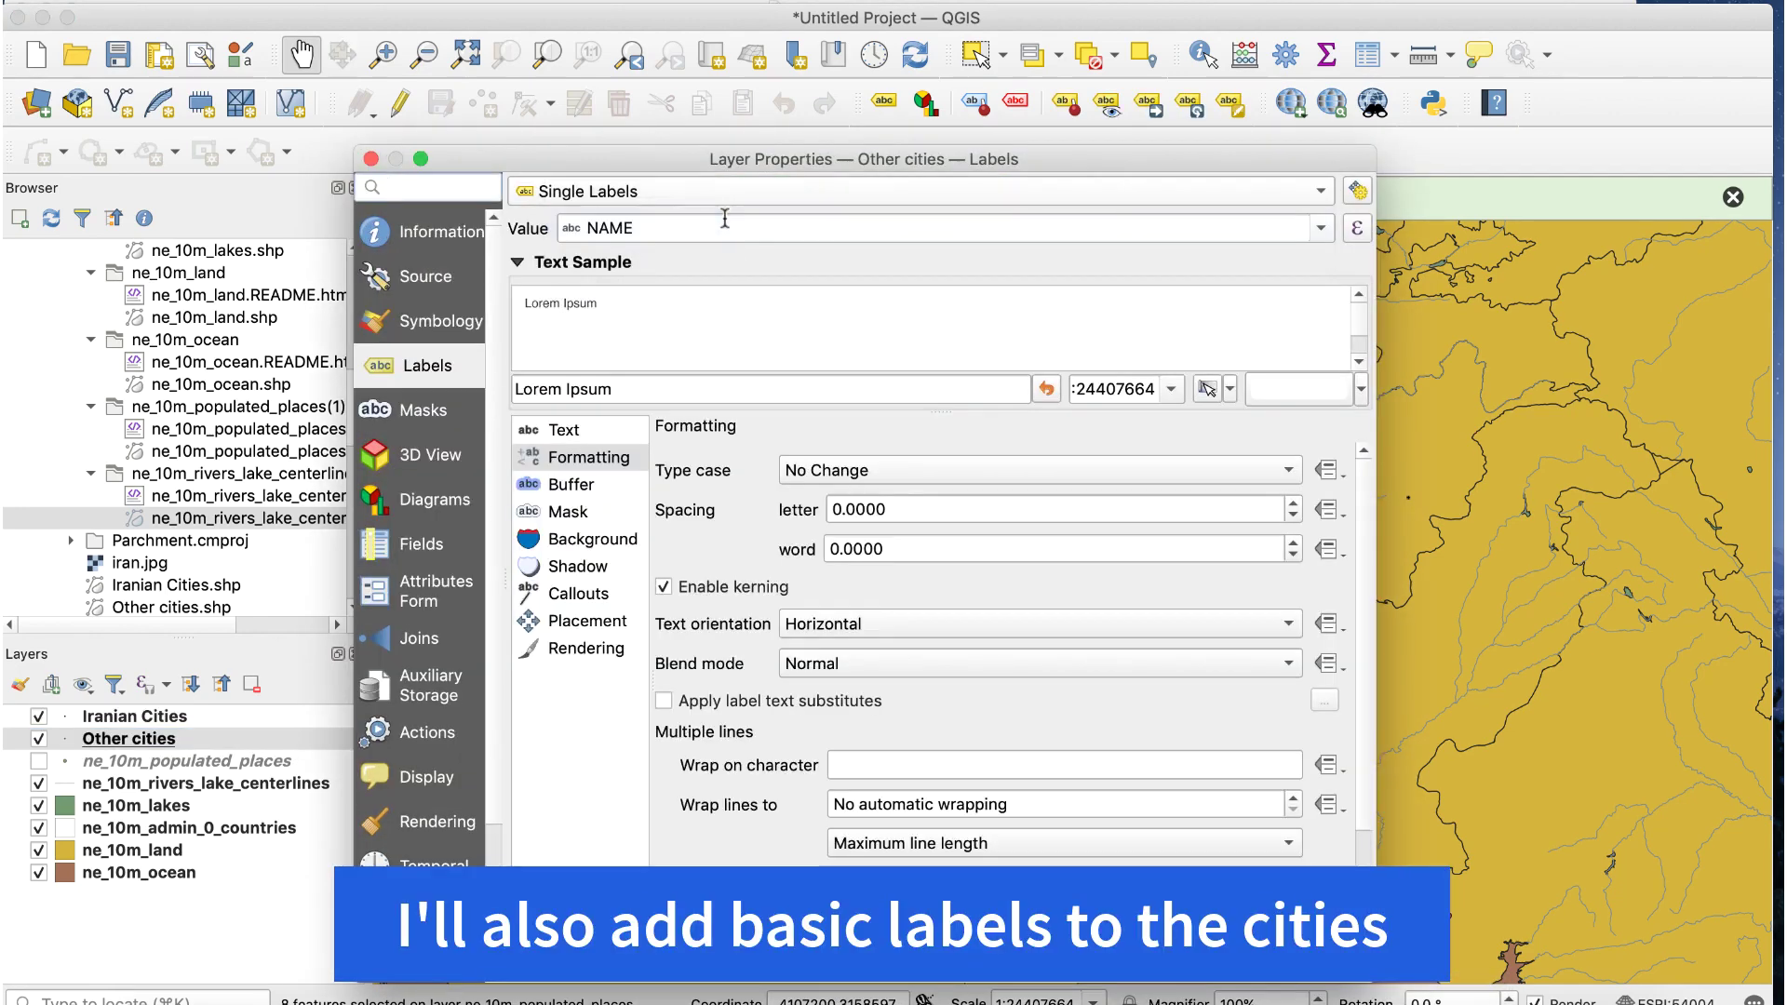
{"action": "left_click", "coordinate": [1311, 963]}
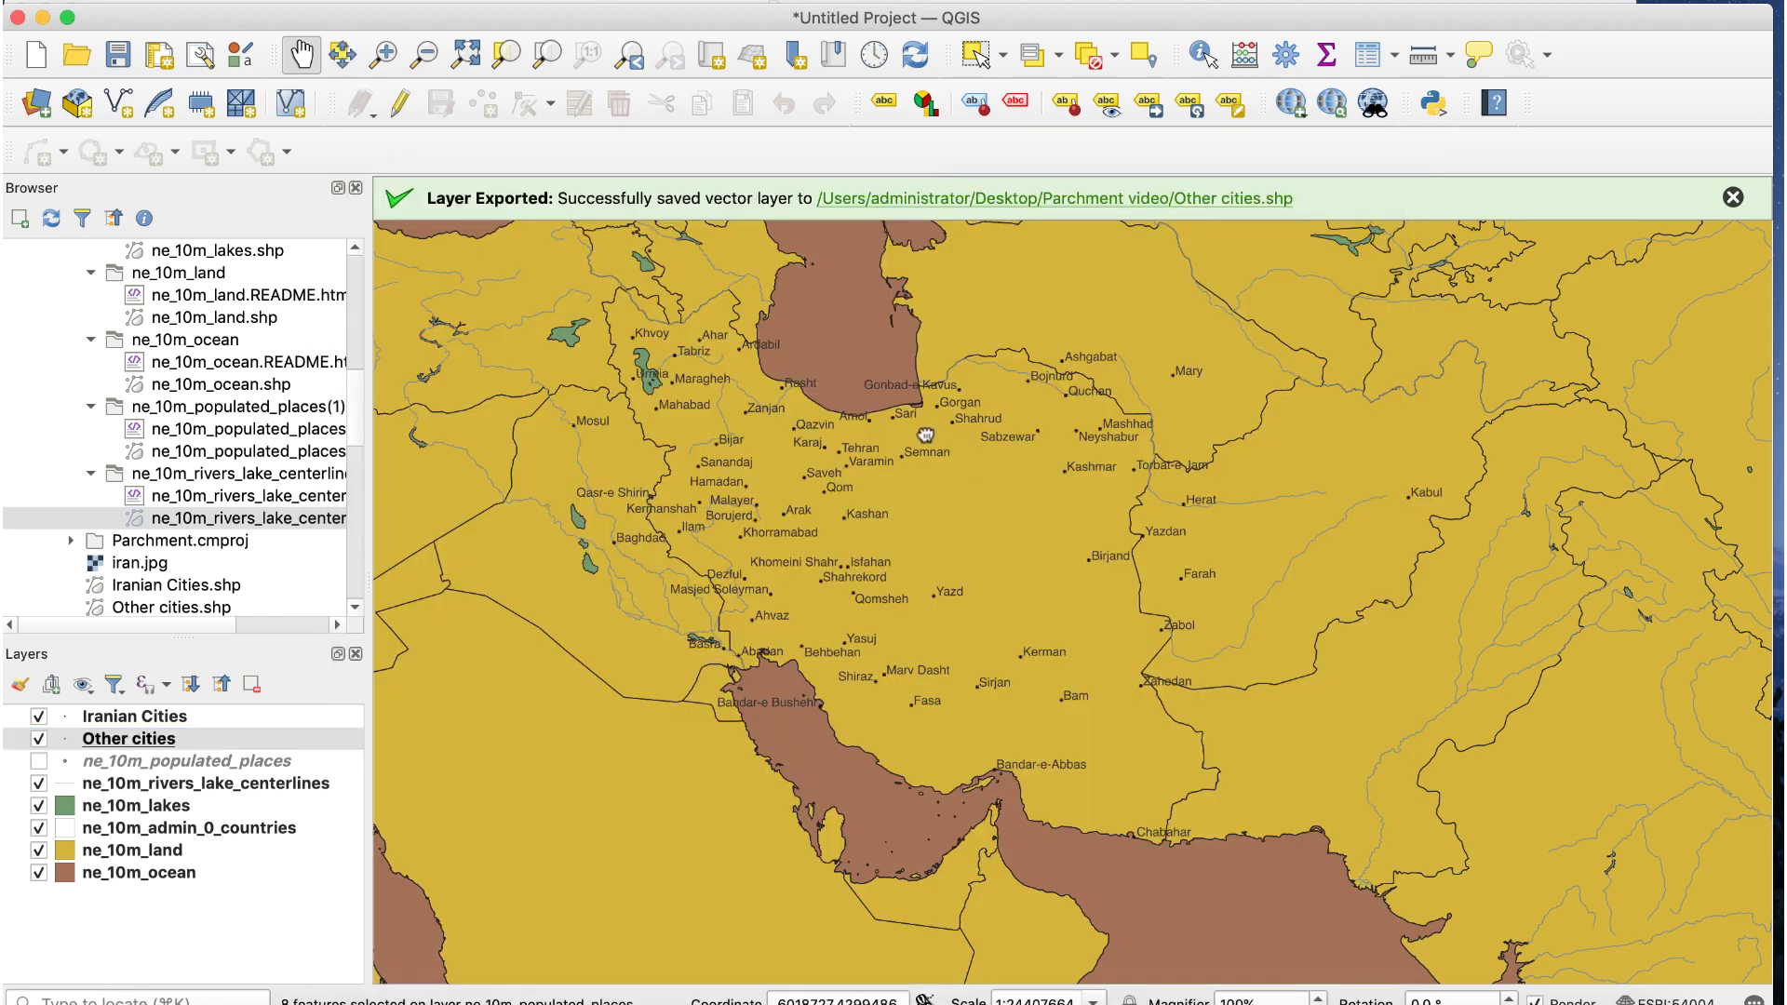
Step: Recentre the map on Iran and its neighbours and create a new print layout named iran
{"action": "left_click_drag", "start_coordinate": [924, 435], "coordinate": [1049, 466]}
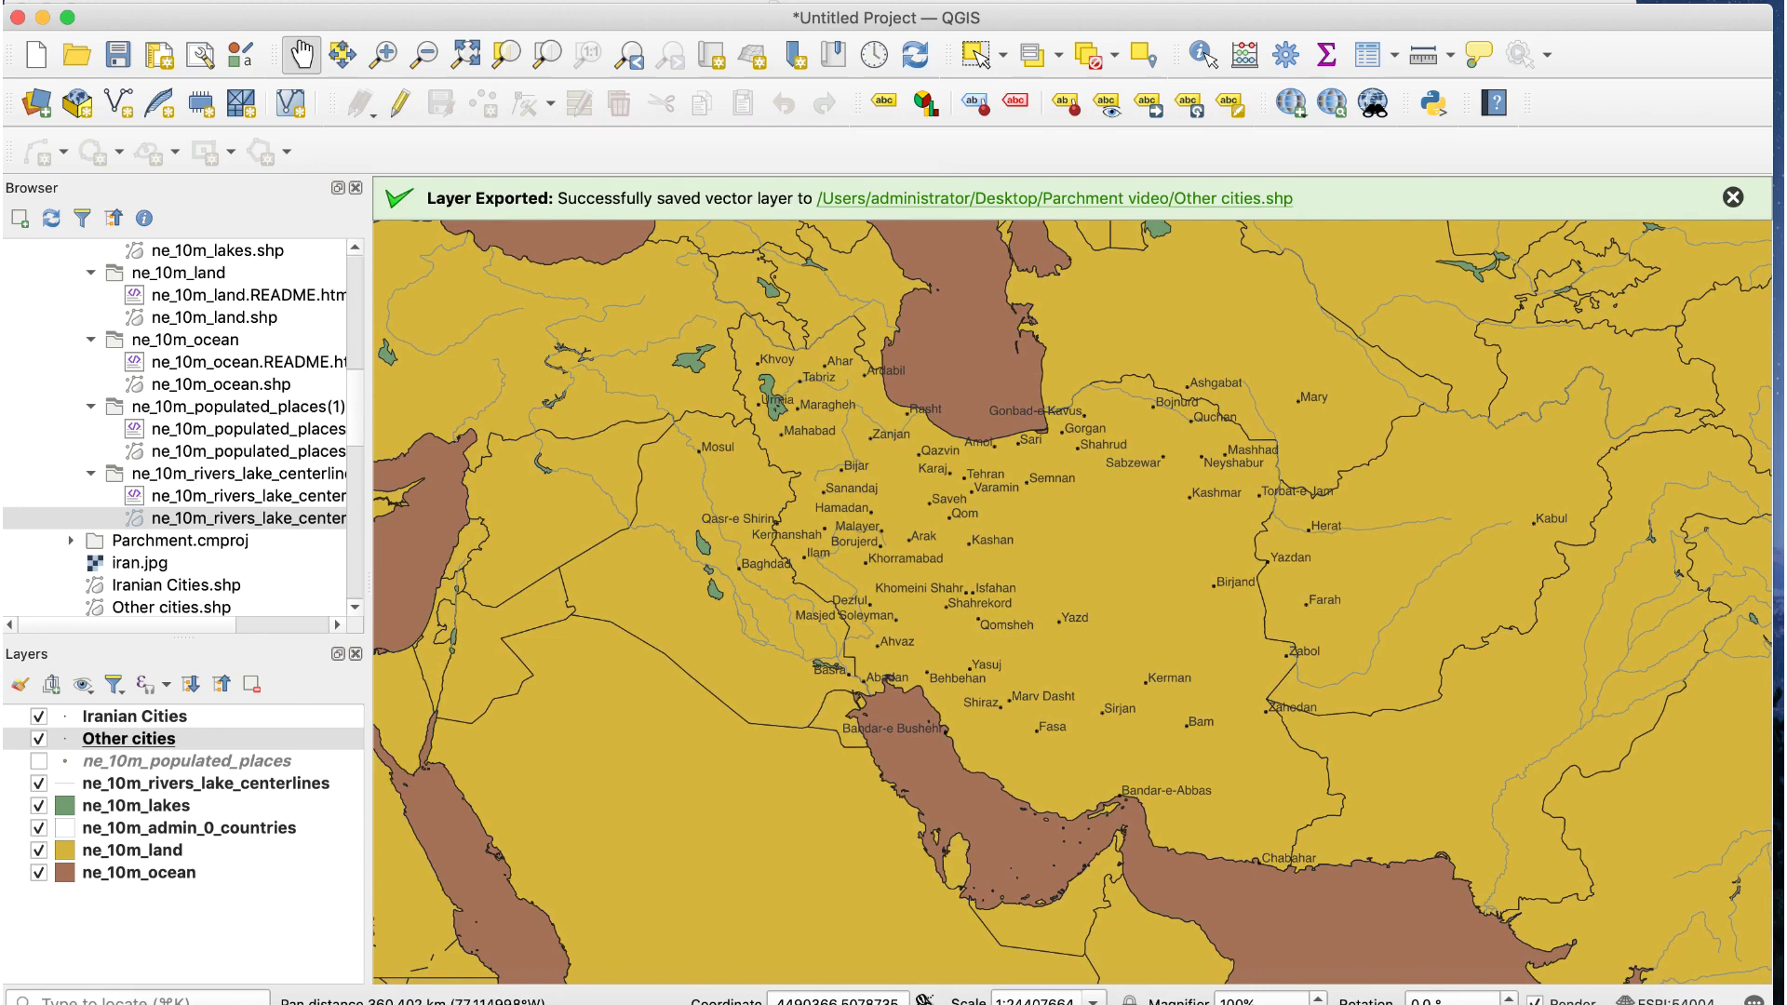
{"action": "key", "text": "super+p"}
{"action": "type", "text": "iran"}
{"action": "key", "text": "Return"}
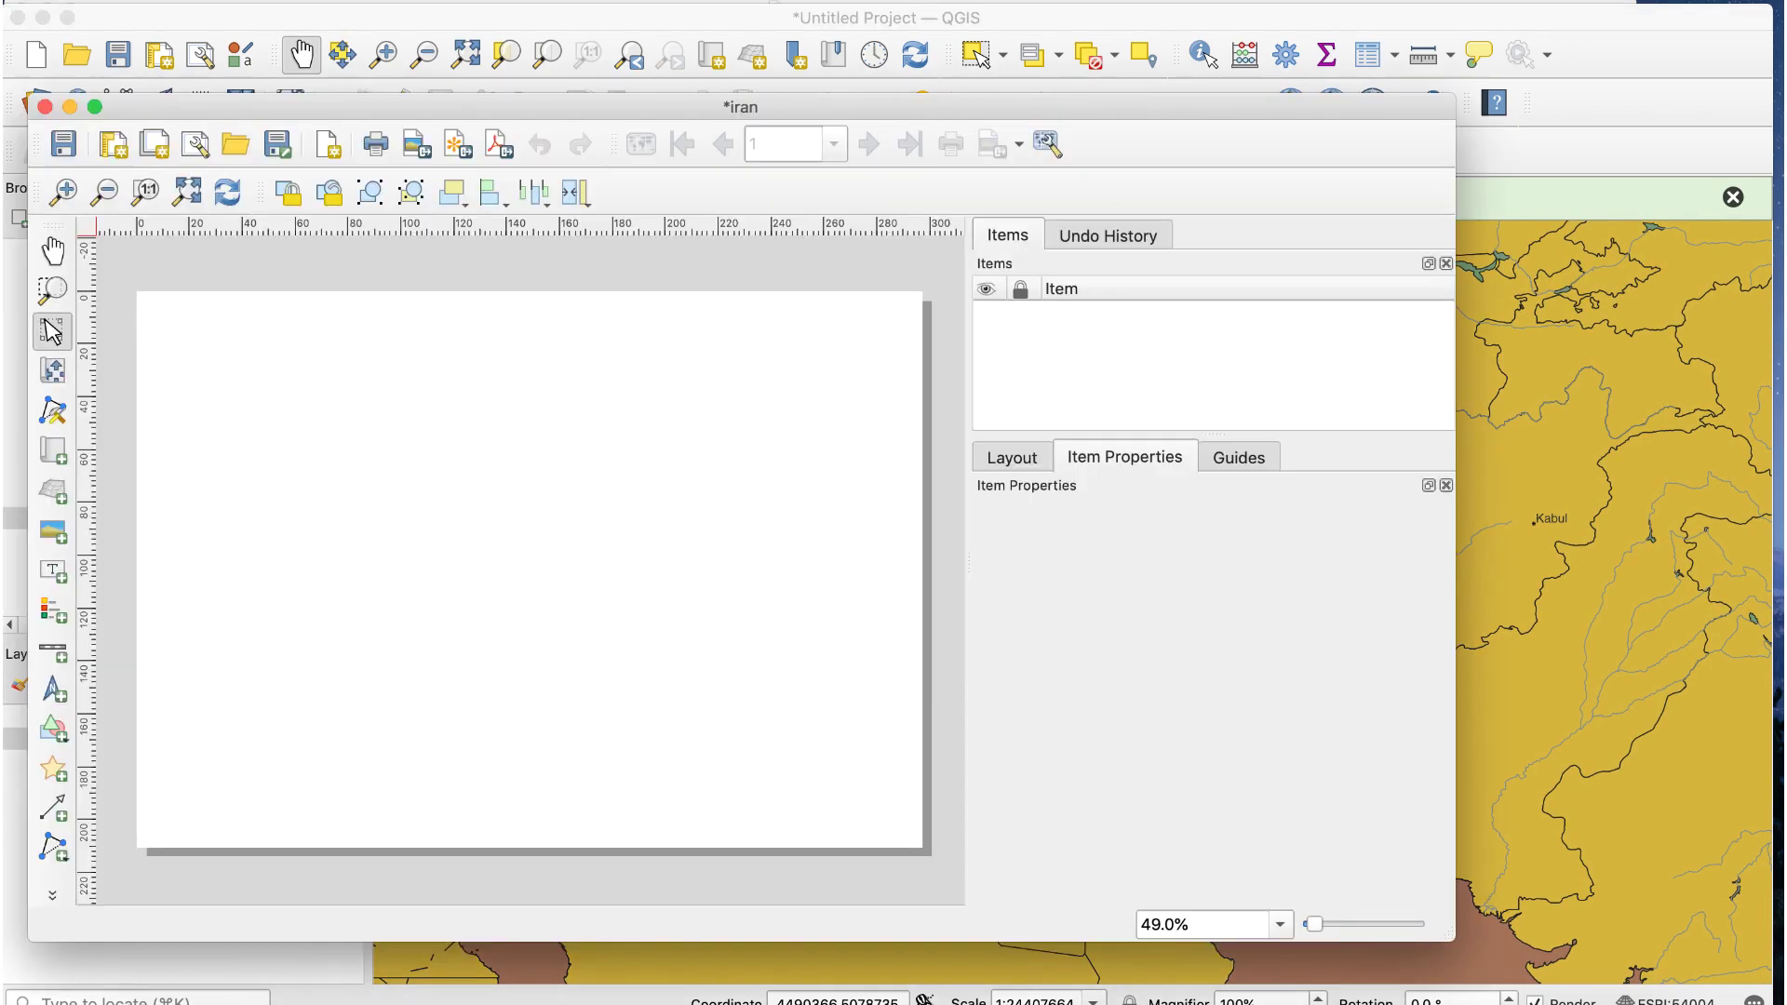
Step: Add a map covering the whole layout page and export the layout as an SVG
{"action": "left_click", "coordinate": [53, 451]}
{"action": "left_click_drag", "start_coordinate": [140, 294], "coordinate": [916, 843]}
{"action": "left_click", "coordinate": [153, 2]}
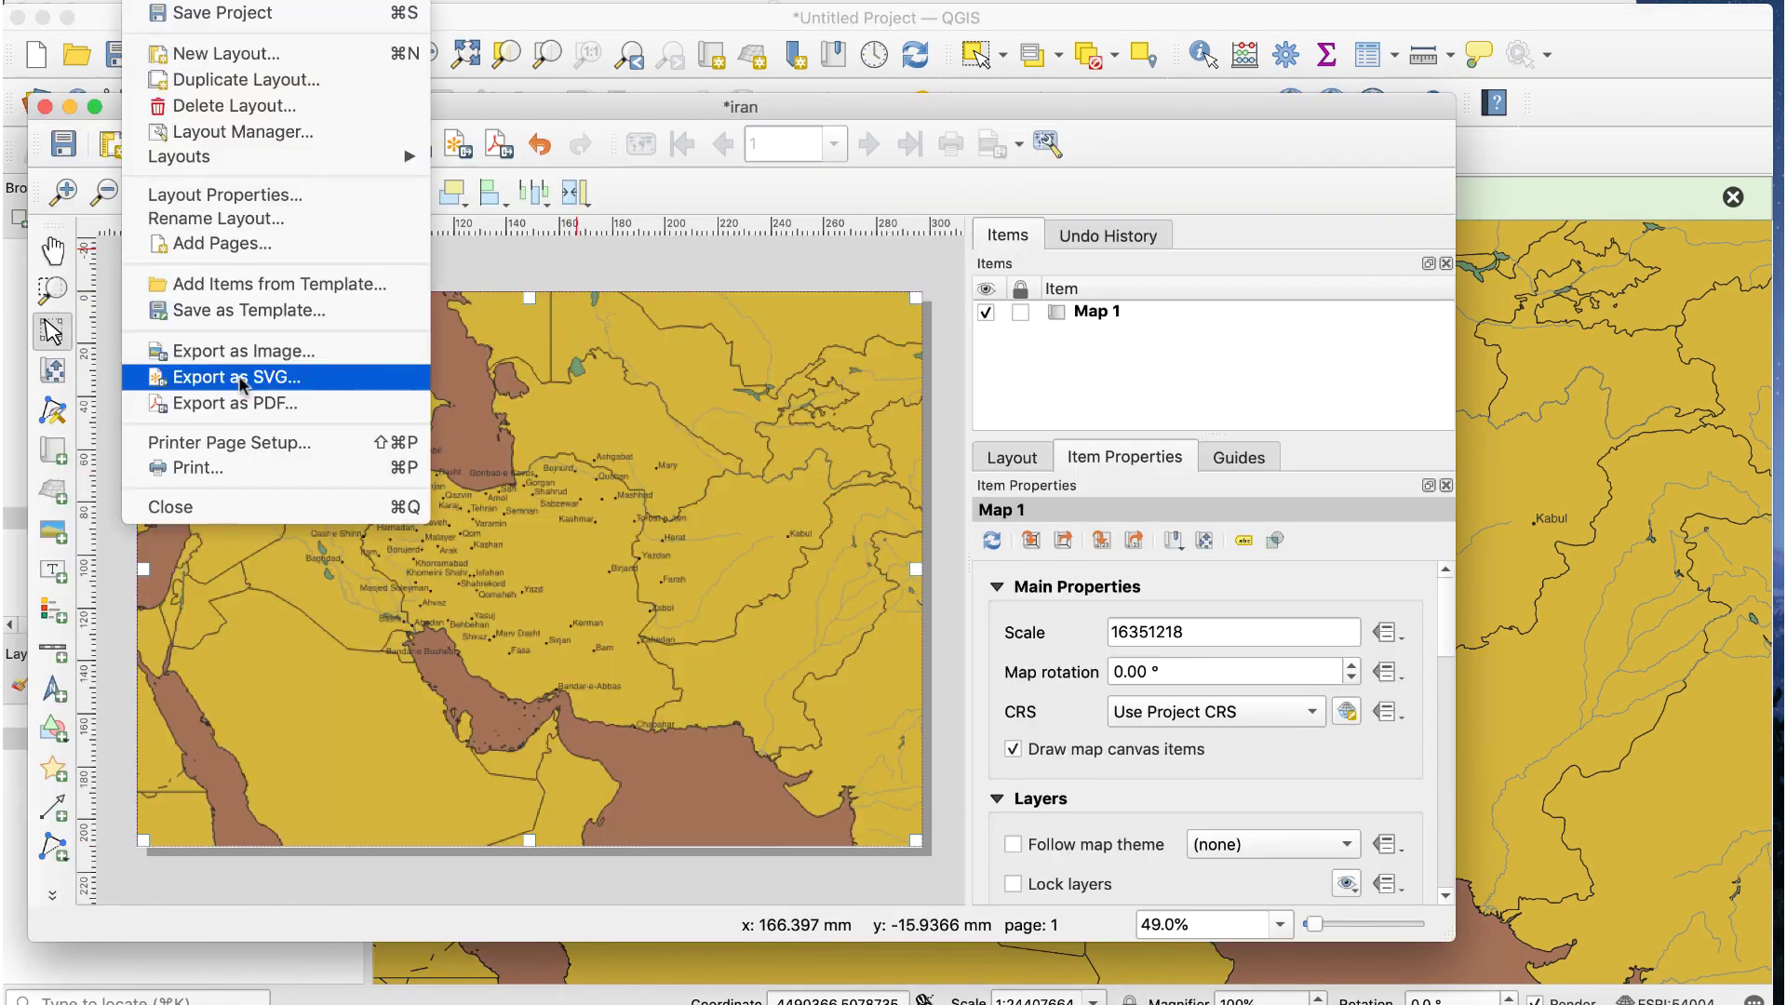
{"action": "left_click", "coordinate": [238, 377]}
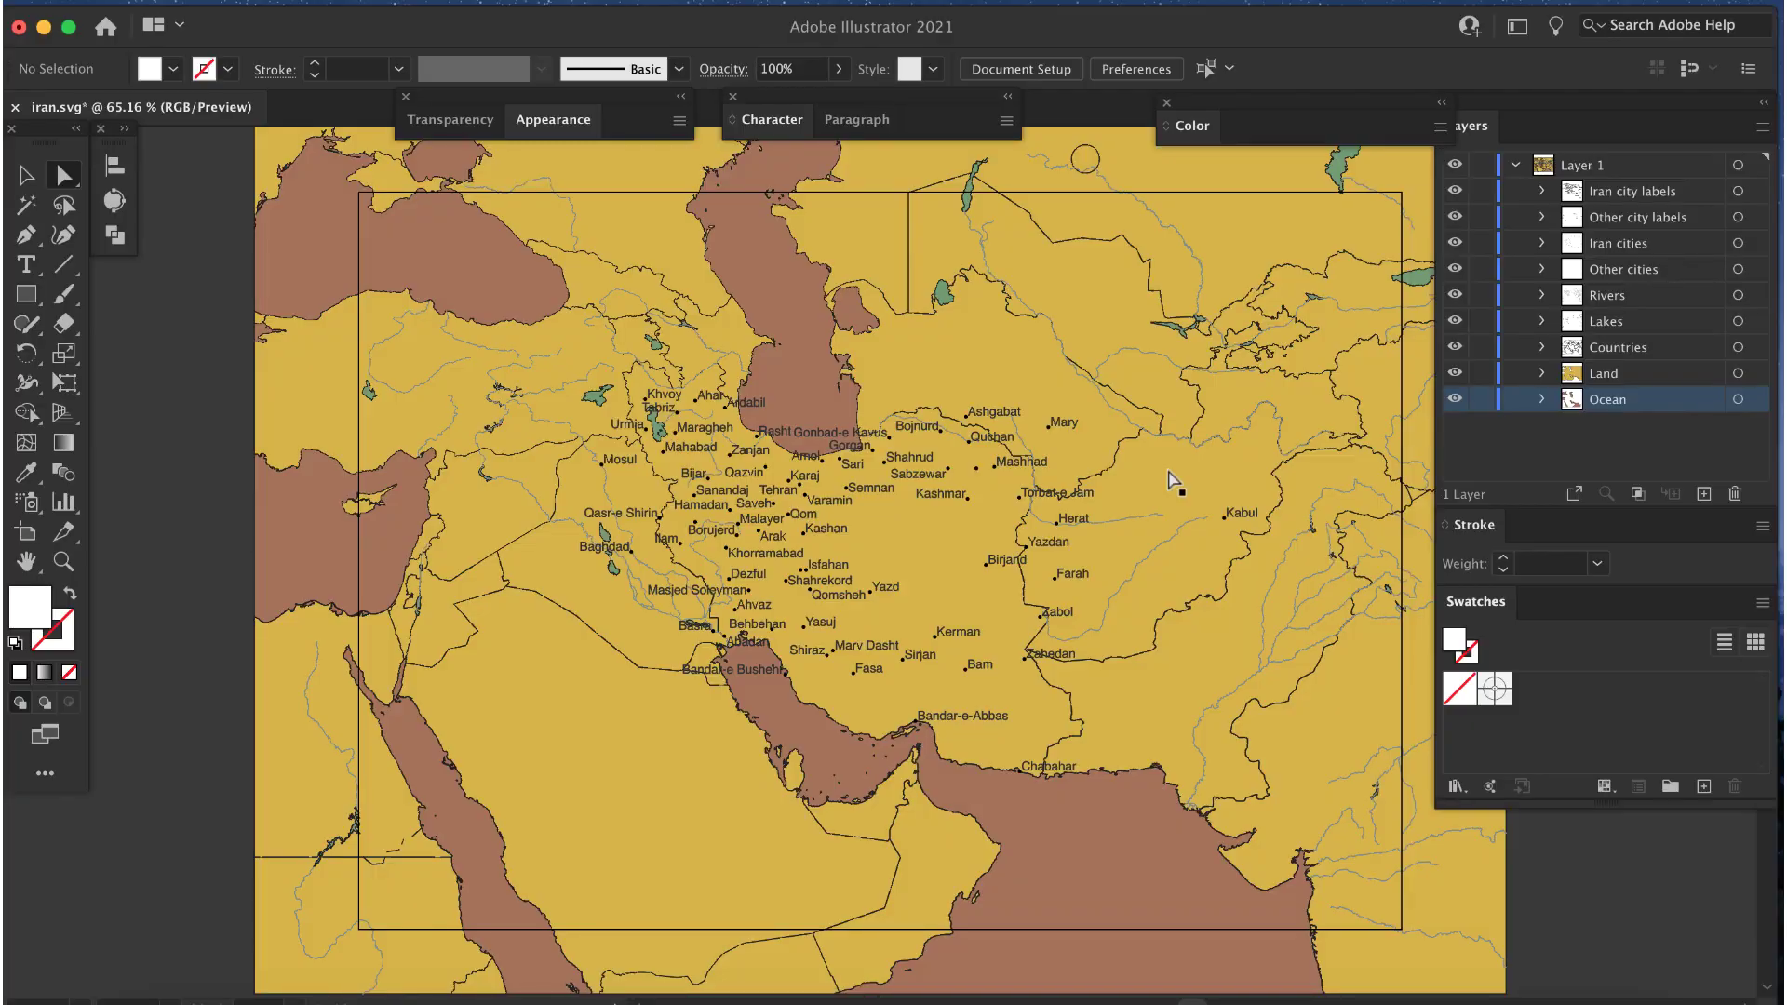
Step: In iran.svg in Illustrator, hide both city layers and both city label layers, and lock every sublayer except Ocean
{"action": "left_click", "coordinate": [1453, 190]}
{"action": "left_click", "coordinate": [1453, 216]}
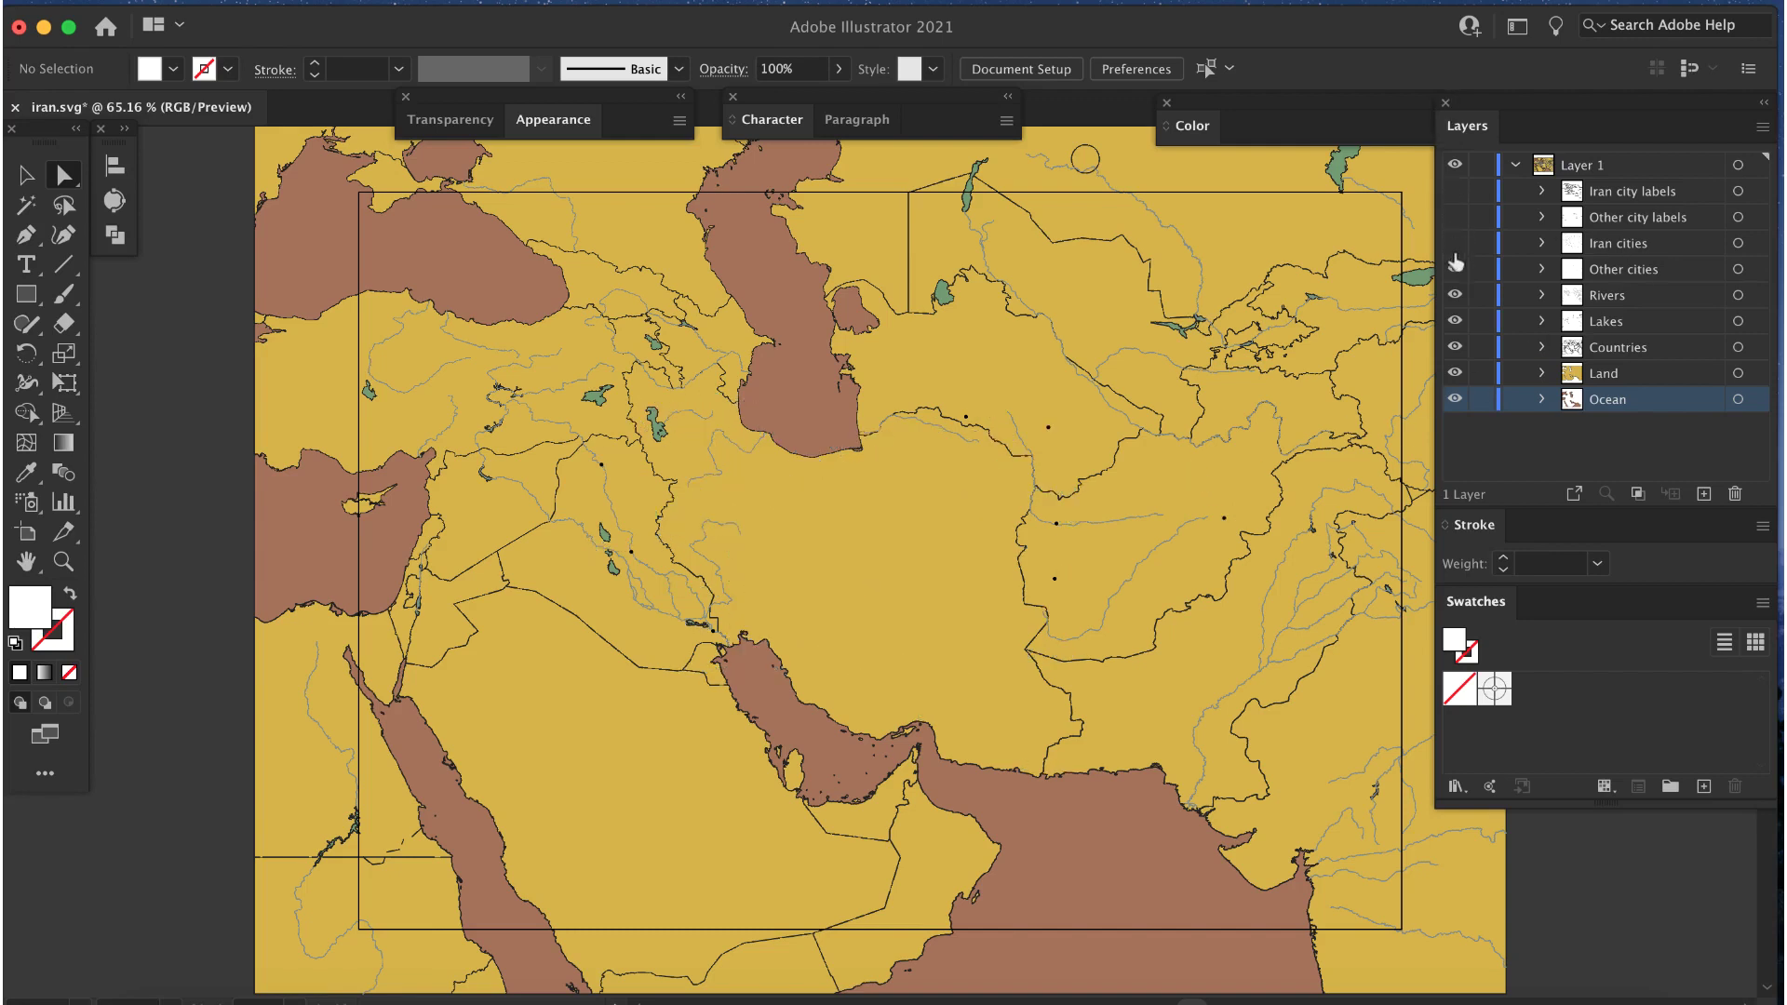
{"action": "left_click", "coordinate": [1480, 321]}
{"action": "left_click", "coordinate": [1481, 346]}
{"action": "left_click", "coordinate": [1480, 372]}
{"action": "left_click_drag", "start_coordinate": [1481, 295], "coordinate": [1483, 191]}
Step: Create a new layer inside Layer 1, between Countries and Land, and name it Parchment
{"action": "left_click", "coordinate": [1704, 494]}
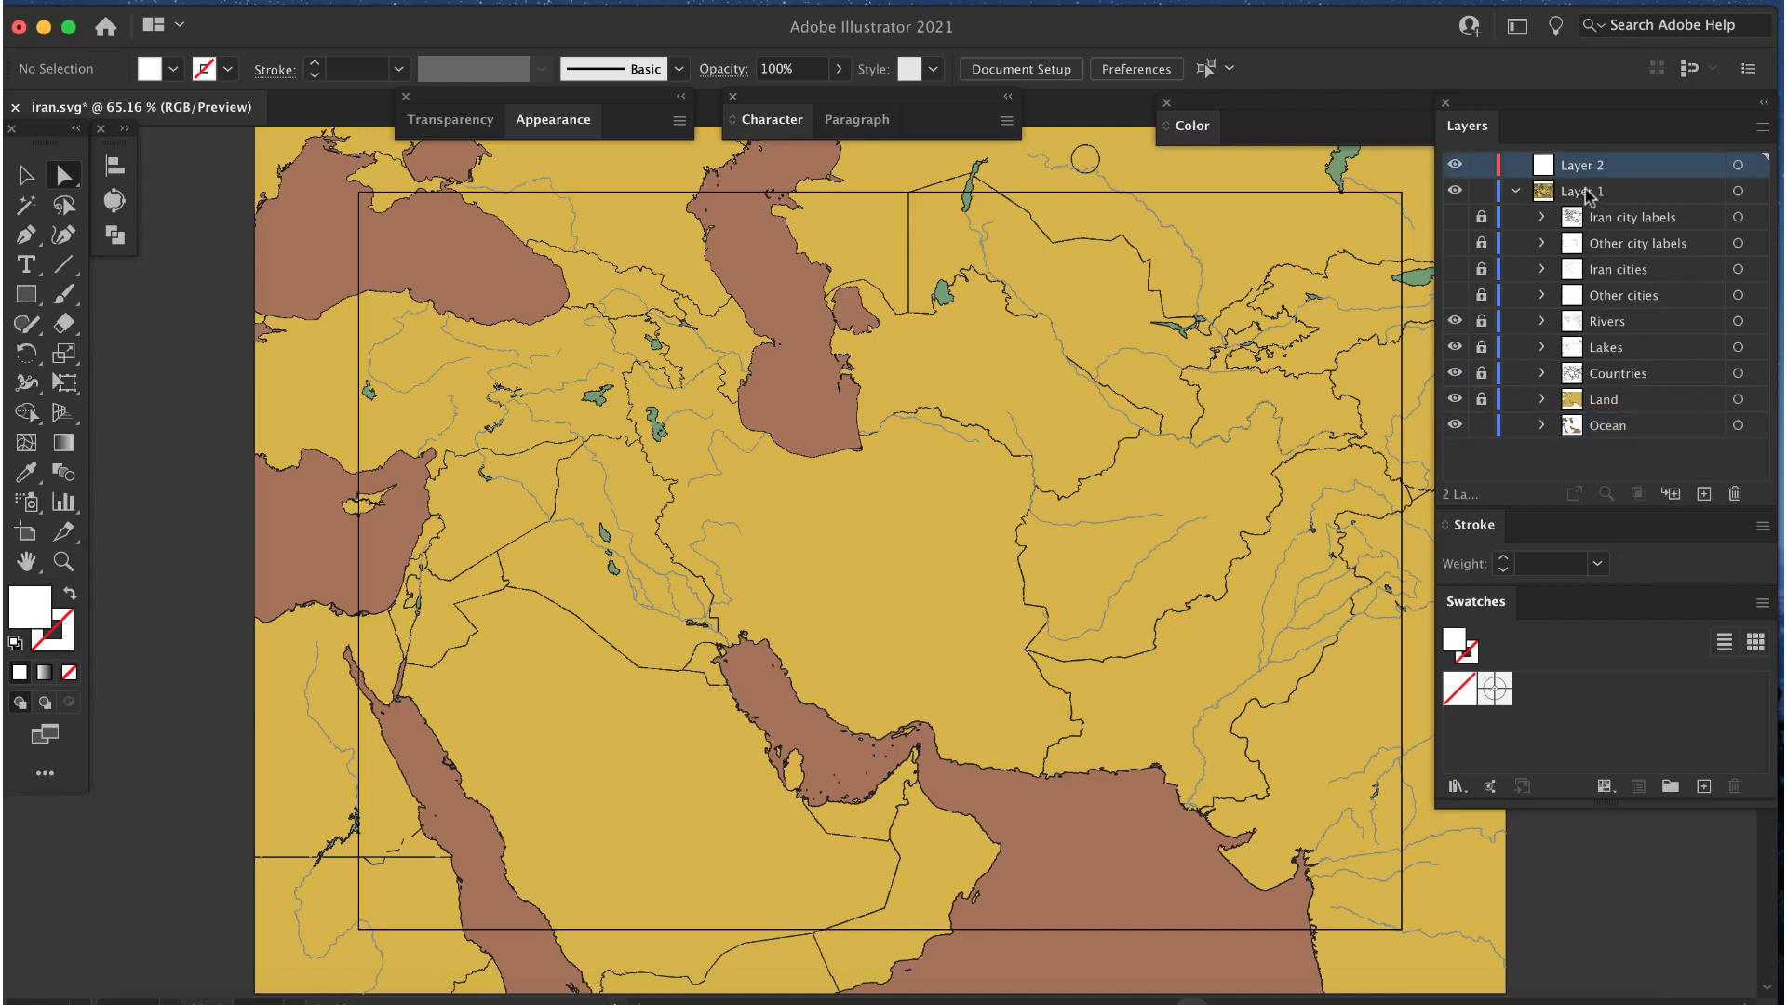
{"action": "left_click_drag", "start_coordinate": [1587, 167], "coordinate": [1605, 385]}
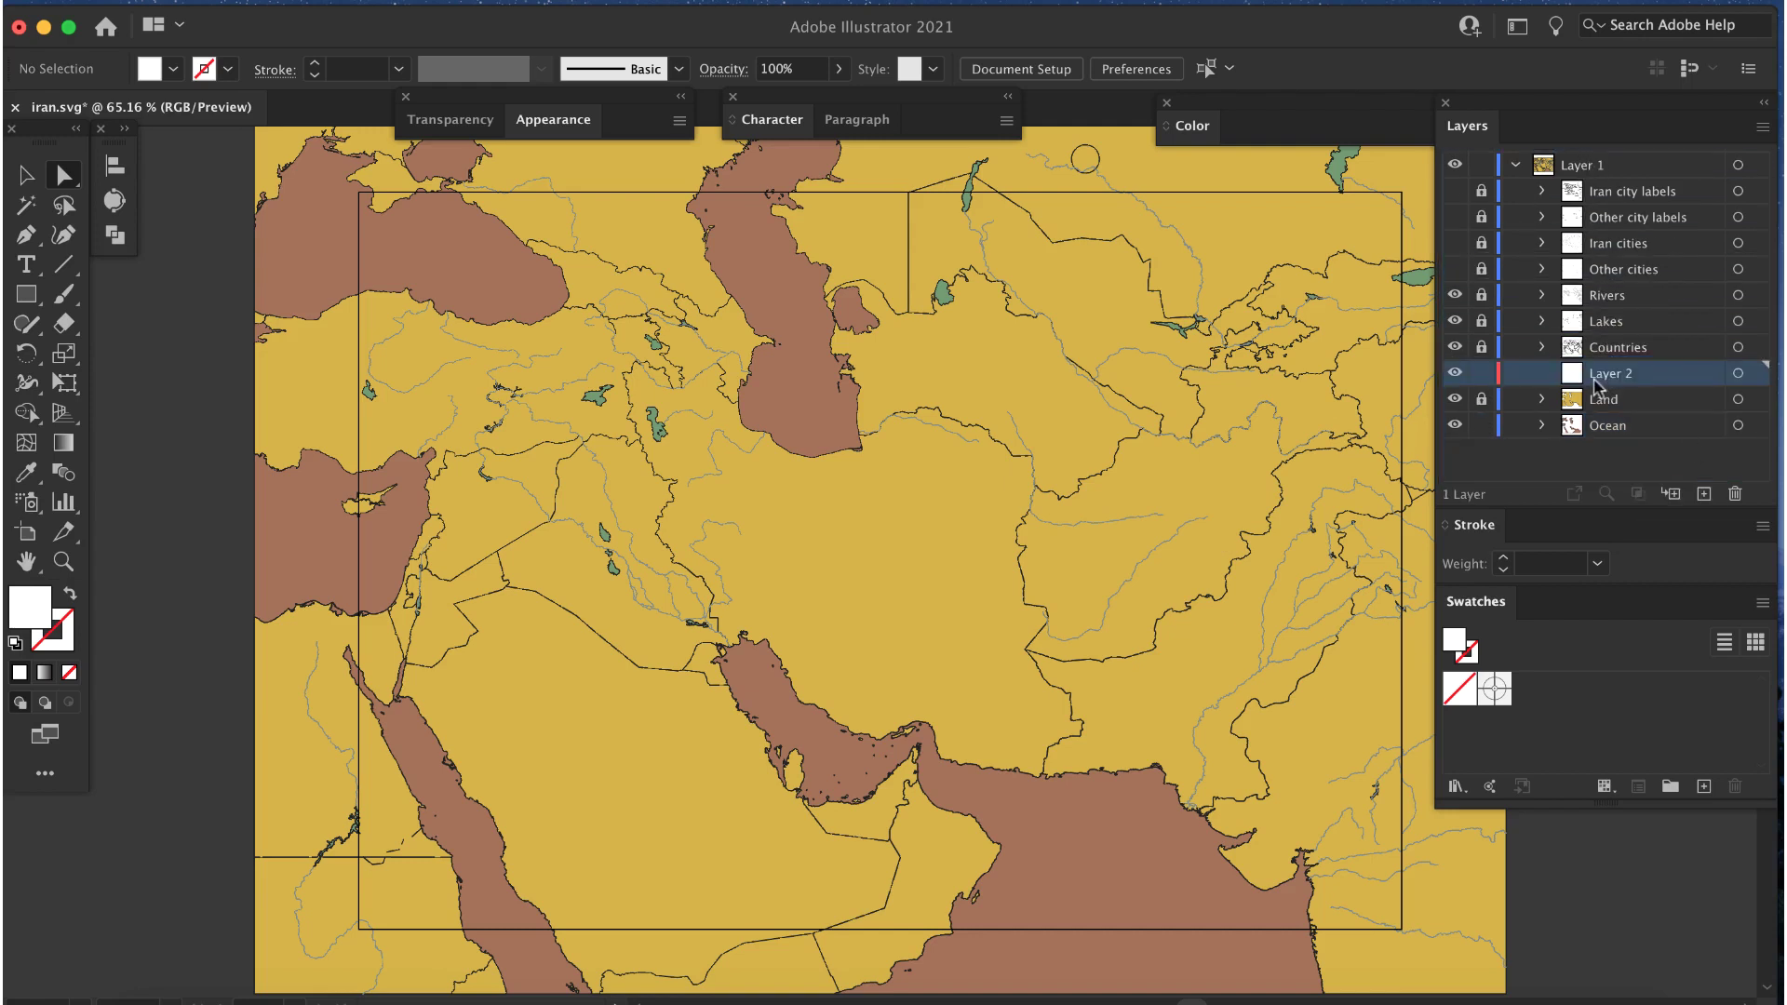
{"action": "double_click", "coordinate": [1614, 372]}
{"action": "type", "text": "Parchment"}
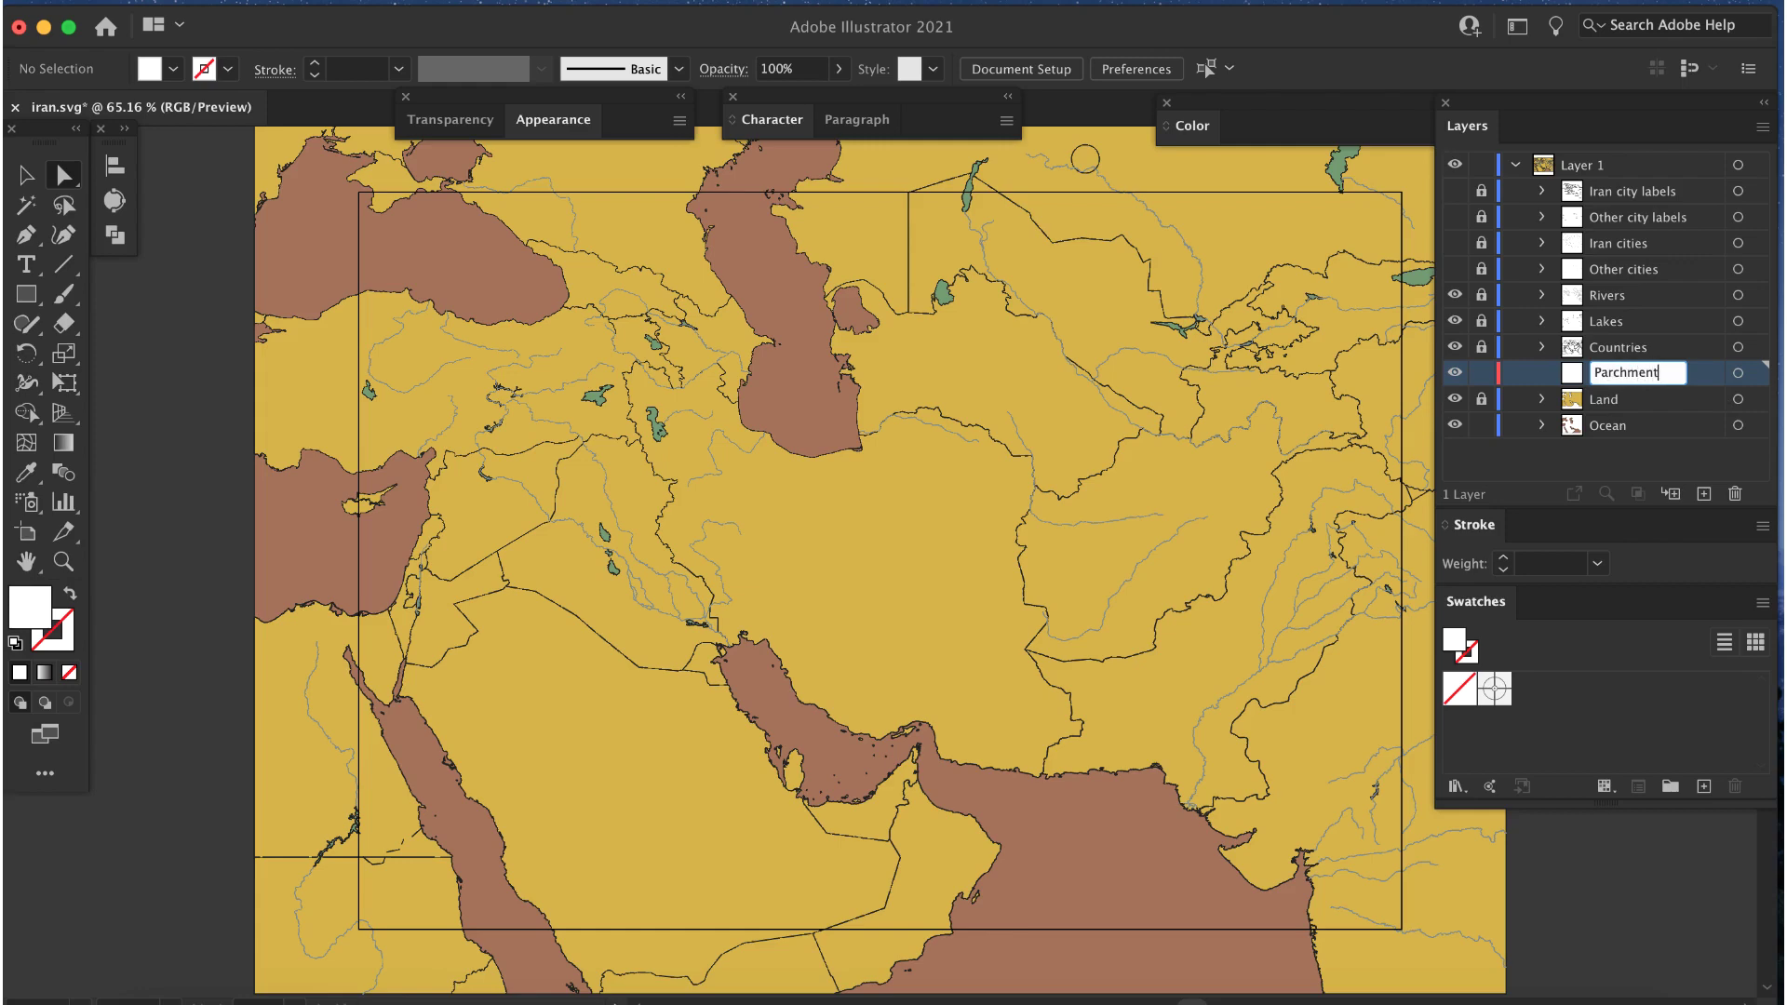
{"action": "key", "text": "Return"}
Step: Reorder the sublayers, moving Countries above Rivers, Lakes between Countries and Rivers, and Ocean just above Parchment
{"action": "left_click_drag", "start_coordinate": [1659, 350], "coordinate": [1654, 285]}
{"action": "left_click_drag", "start_coordinate": [1640, 342], "coordinate": [1608, 296]}
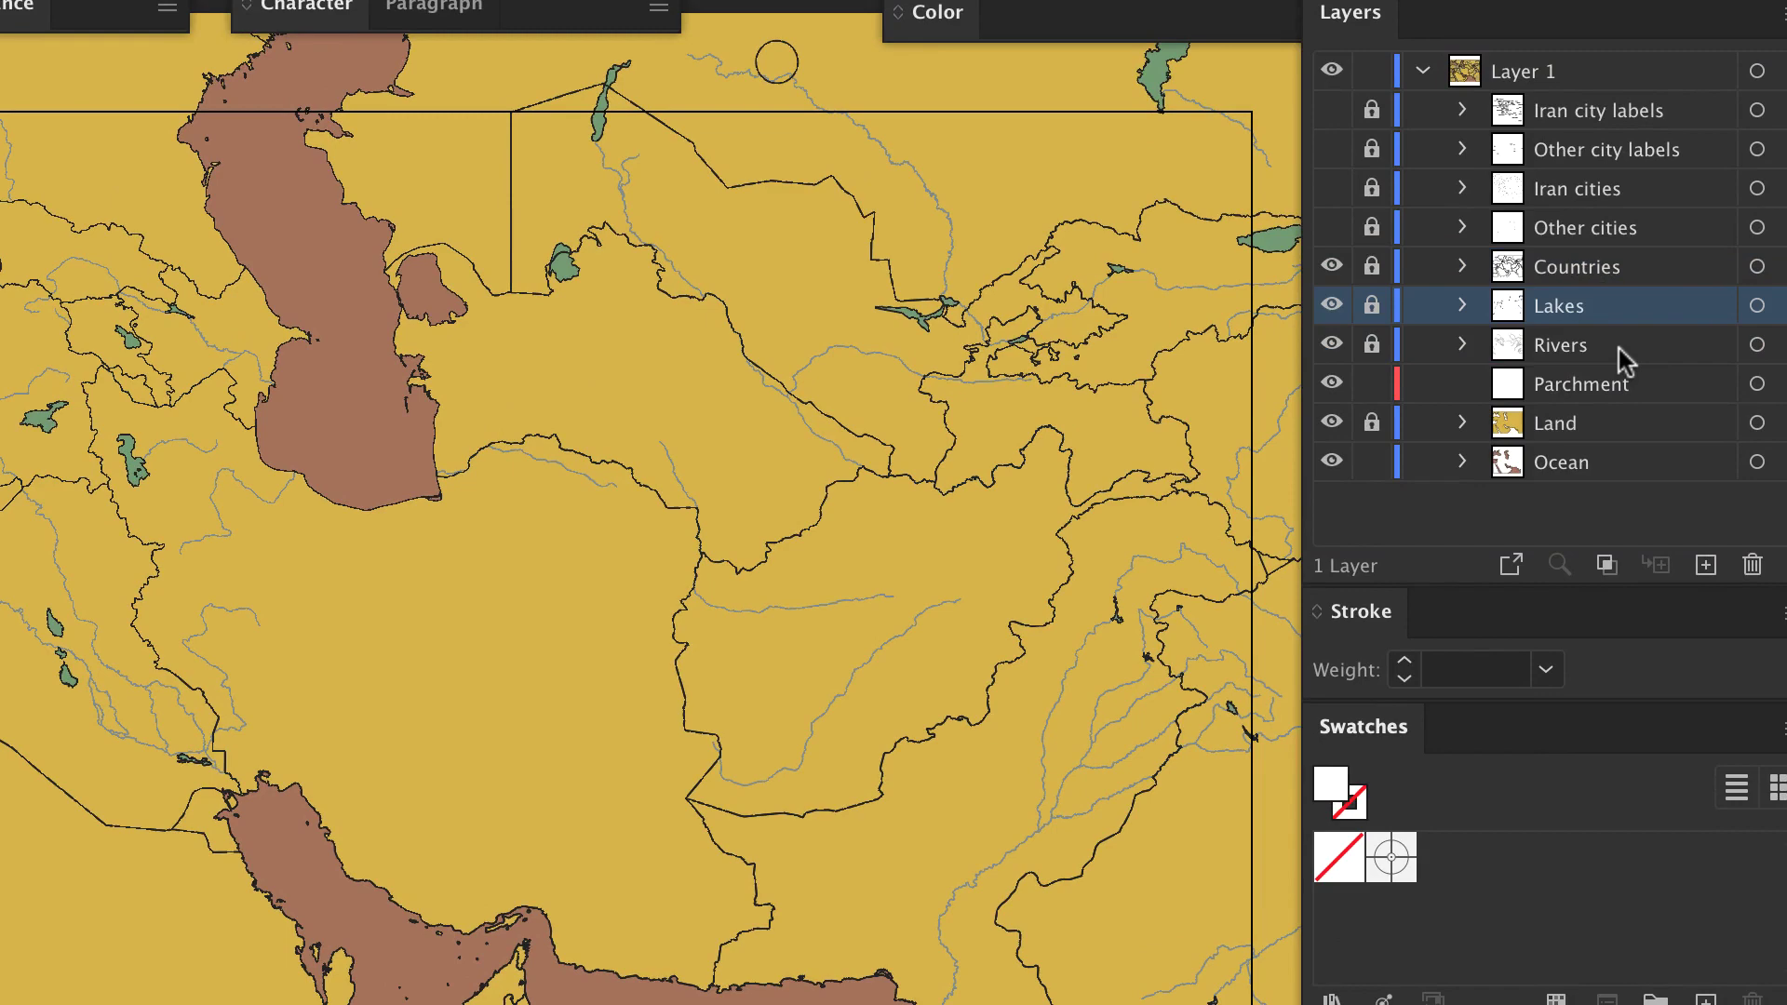
{"action": "left_click_drag", "start_coordinate": [1615, 466], "coordinate": [1621, 383]}
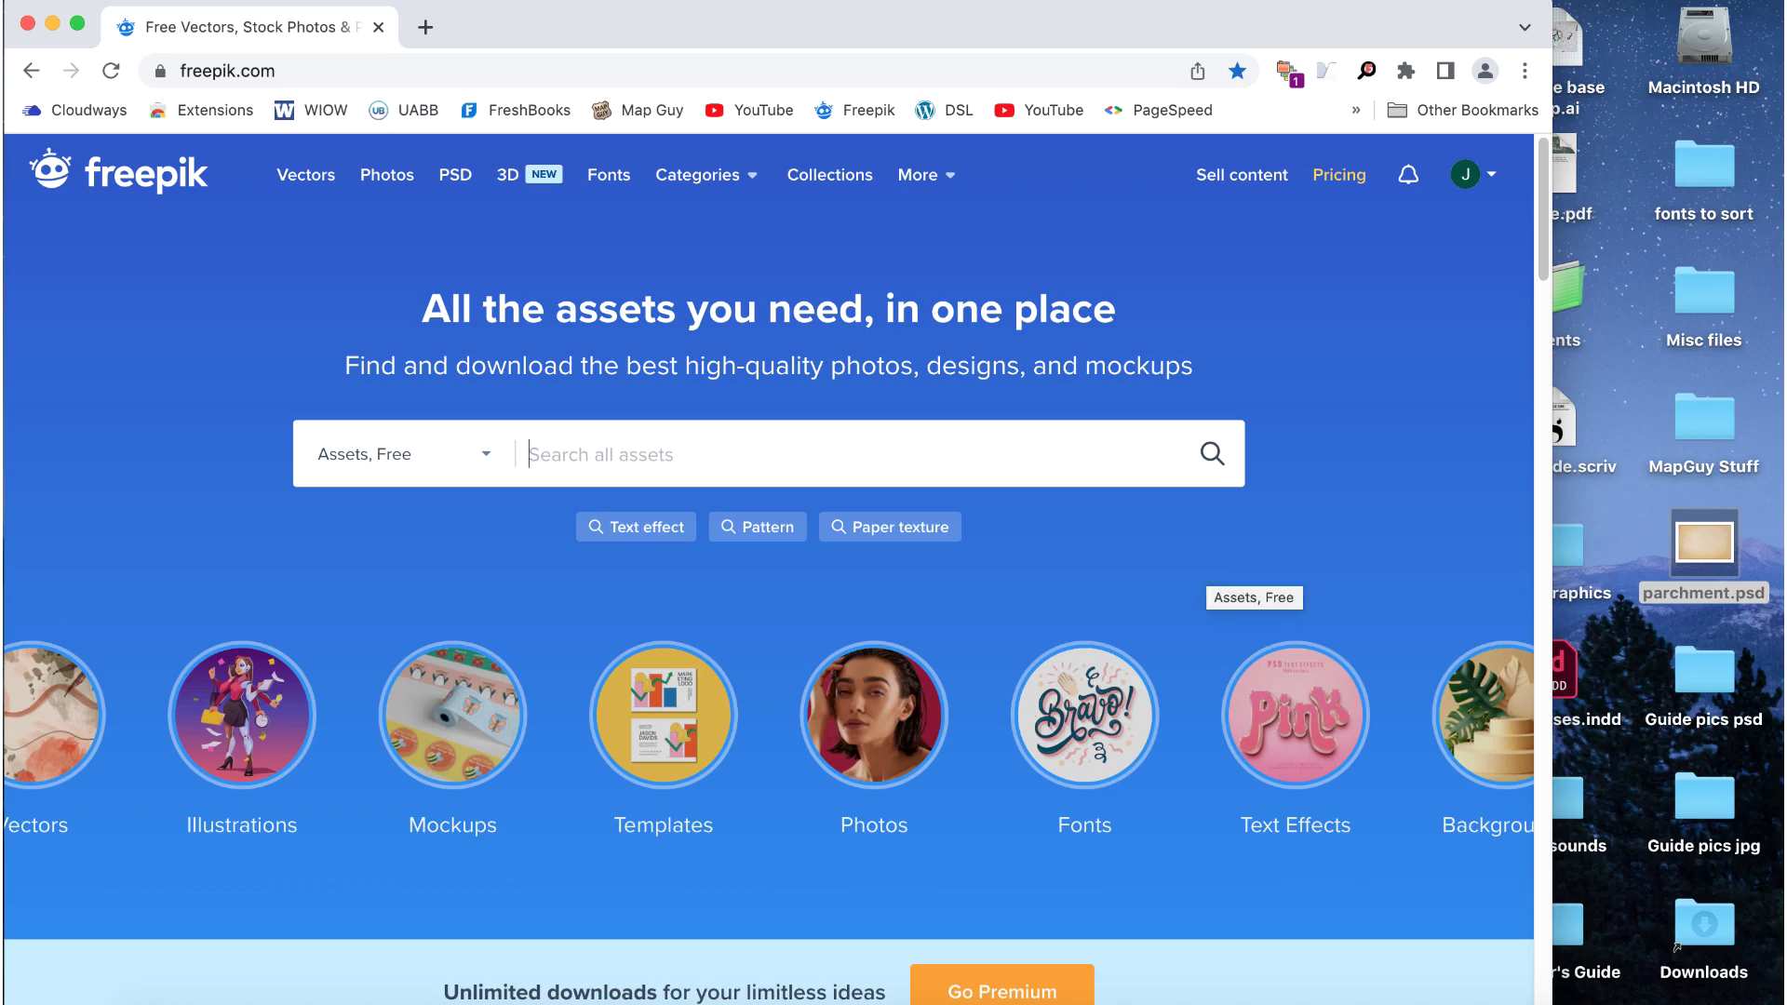
Step: Switch to Freepik in the browser and search the free assets for parchment
{"action": "type", "text": "parchment"}
{"action": "key", "text": "Return"}
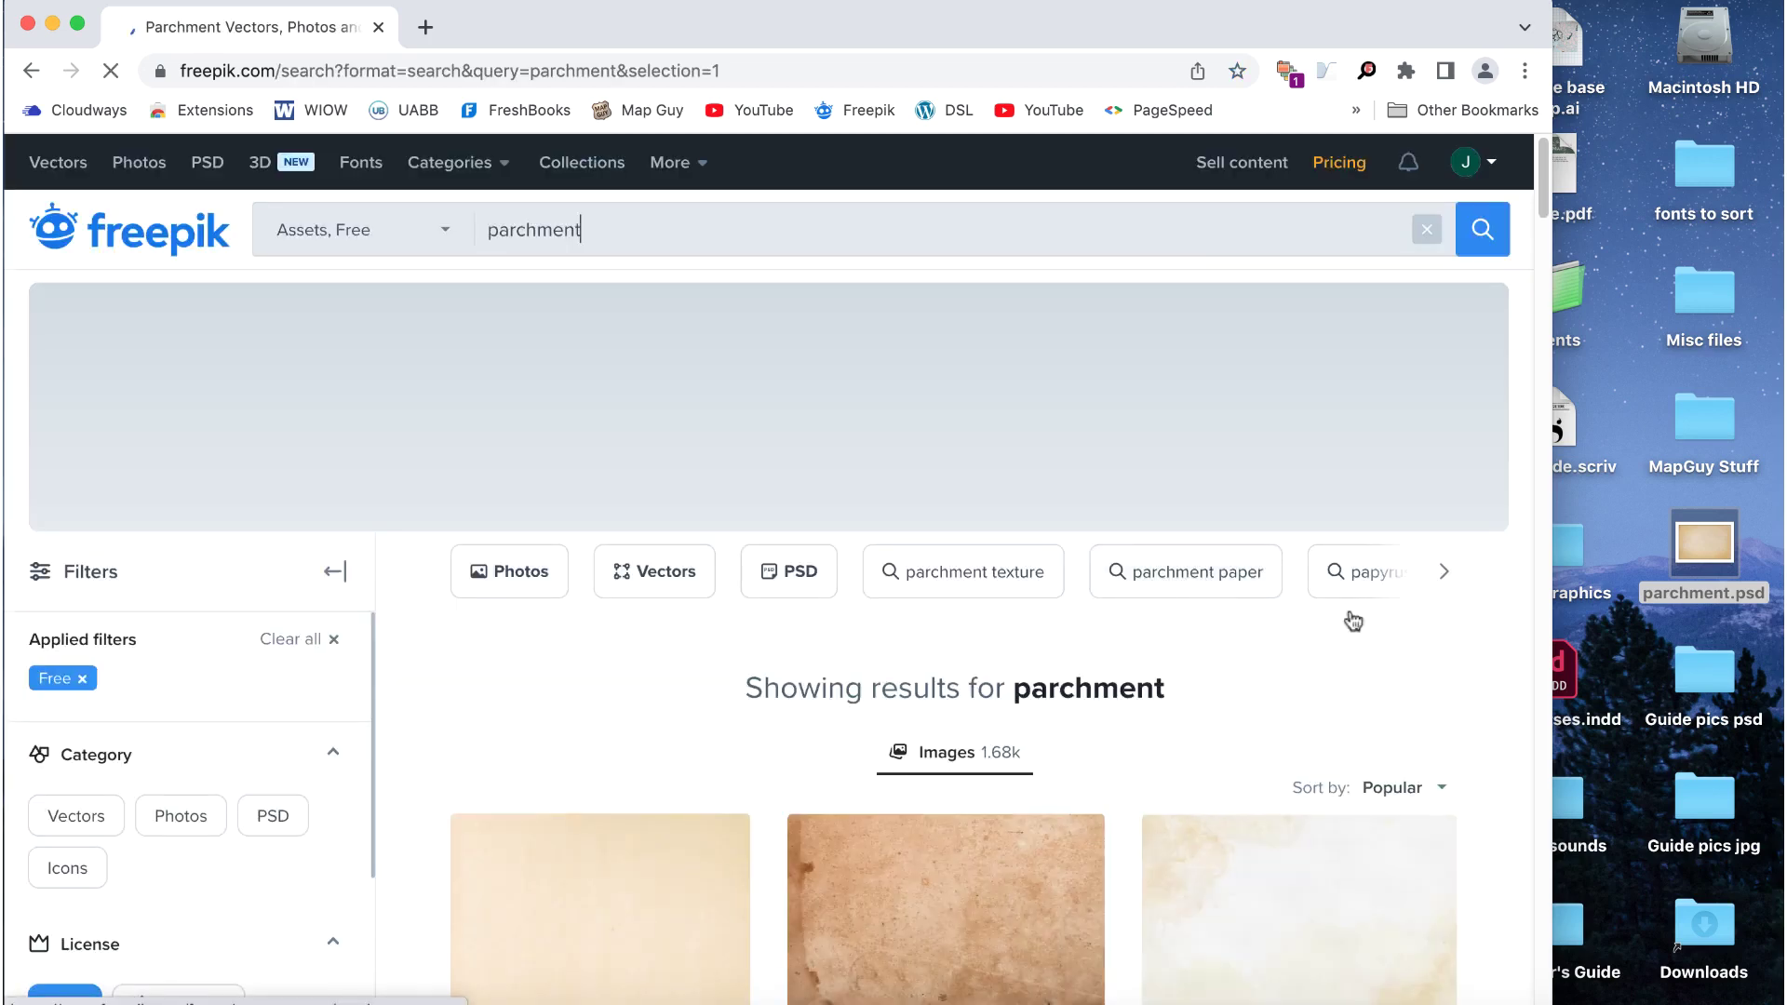
Step: Browse the free parchment results on Freepik for a suitable background texture
{"action": "scroll", "coordinate": [1499, 576], "scroll_direction": "down", "scroll_amount": 6}
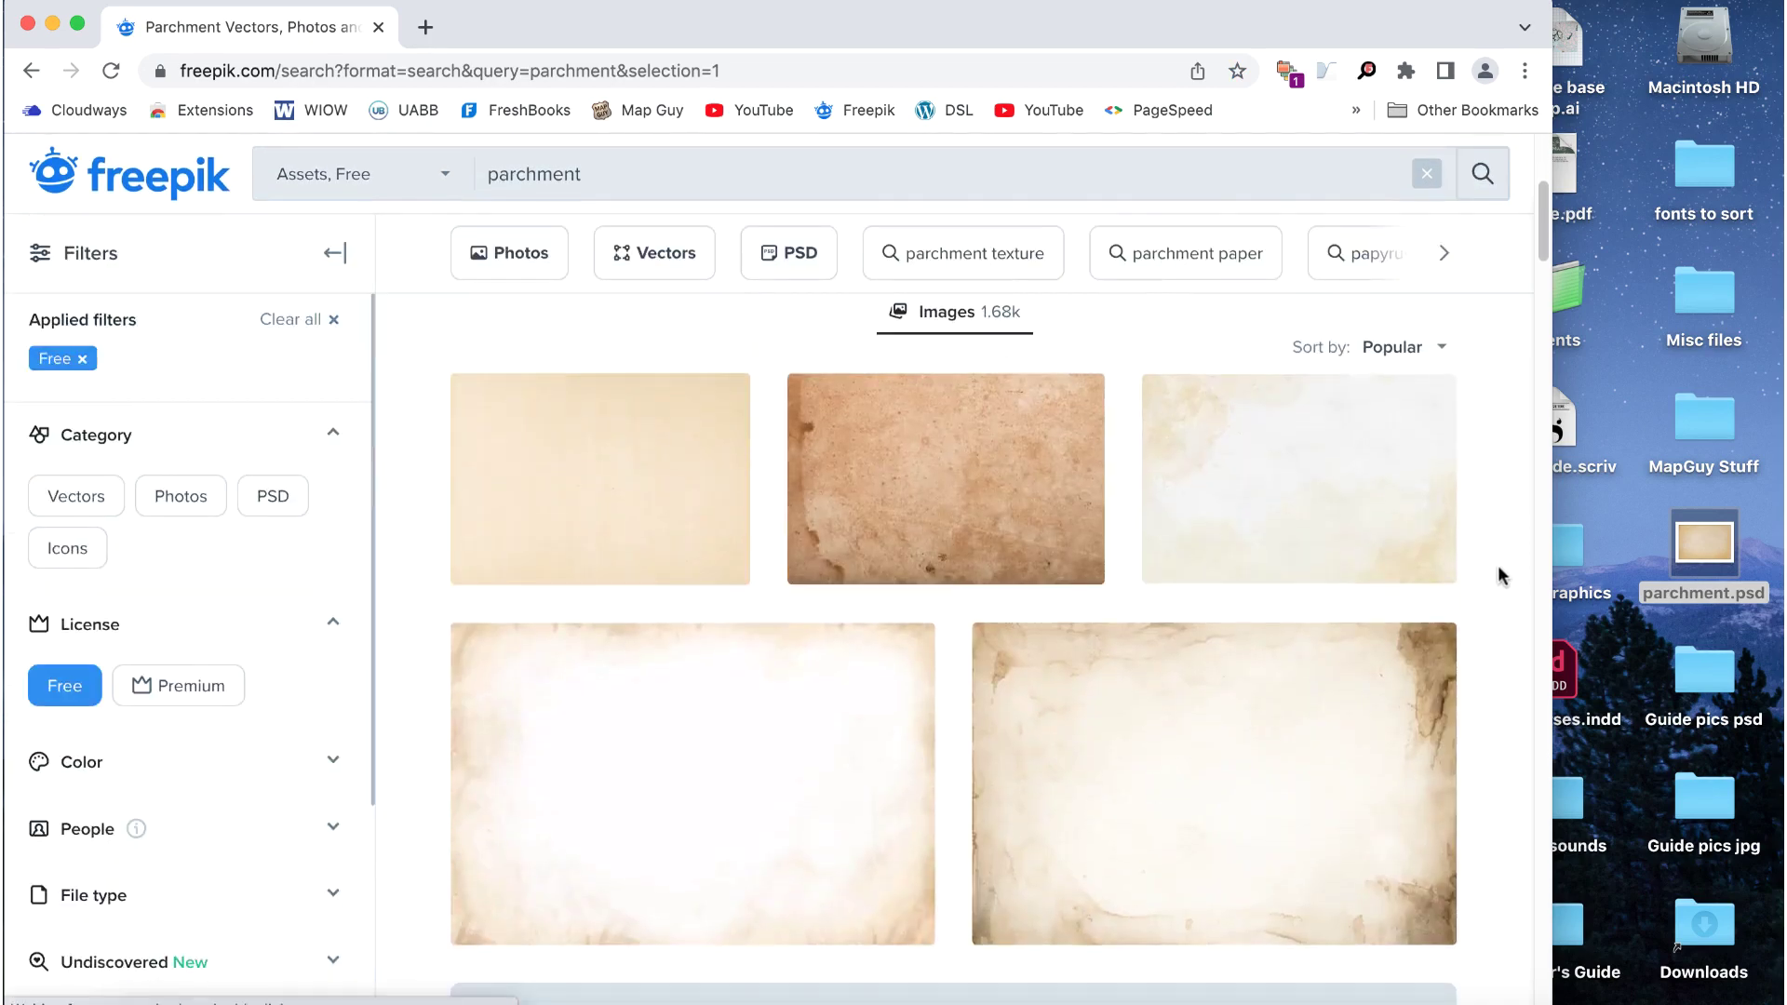
{"action": "scroll", "coordinate": [1499, 576], "scroll_direction": "down", "scroll_amount": 10}
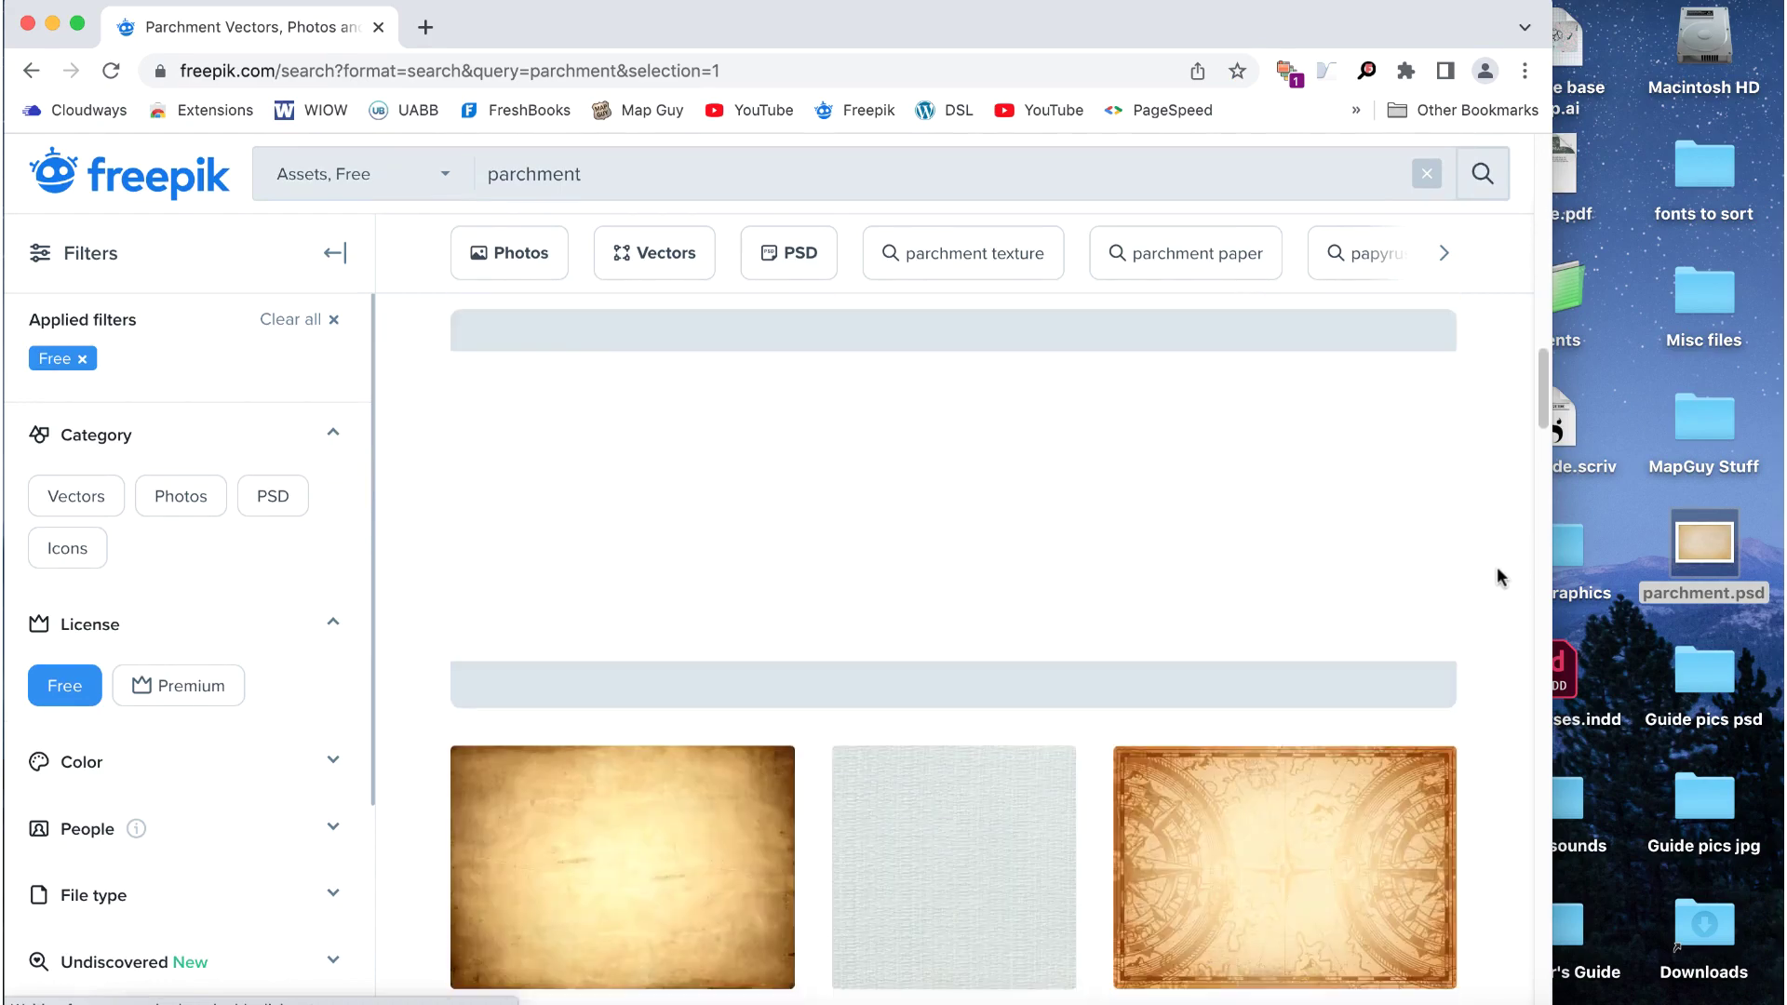
{"action": "scroll", "coordinate": [1499, 576], "scroll_direction": "down", "scroll_amount": 10}
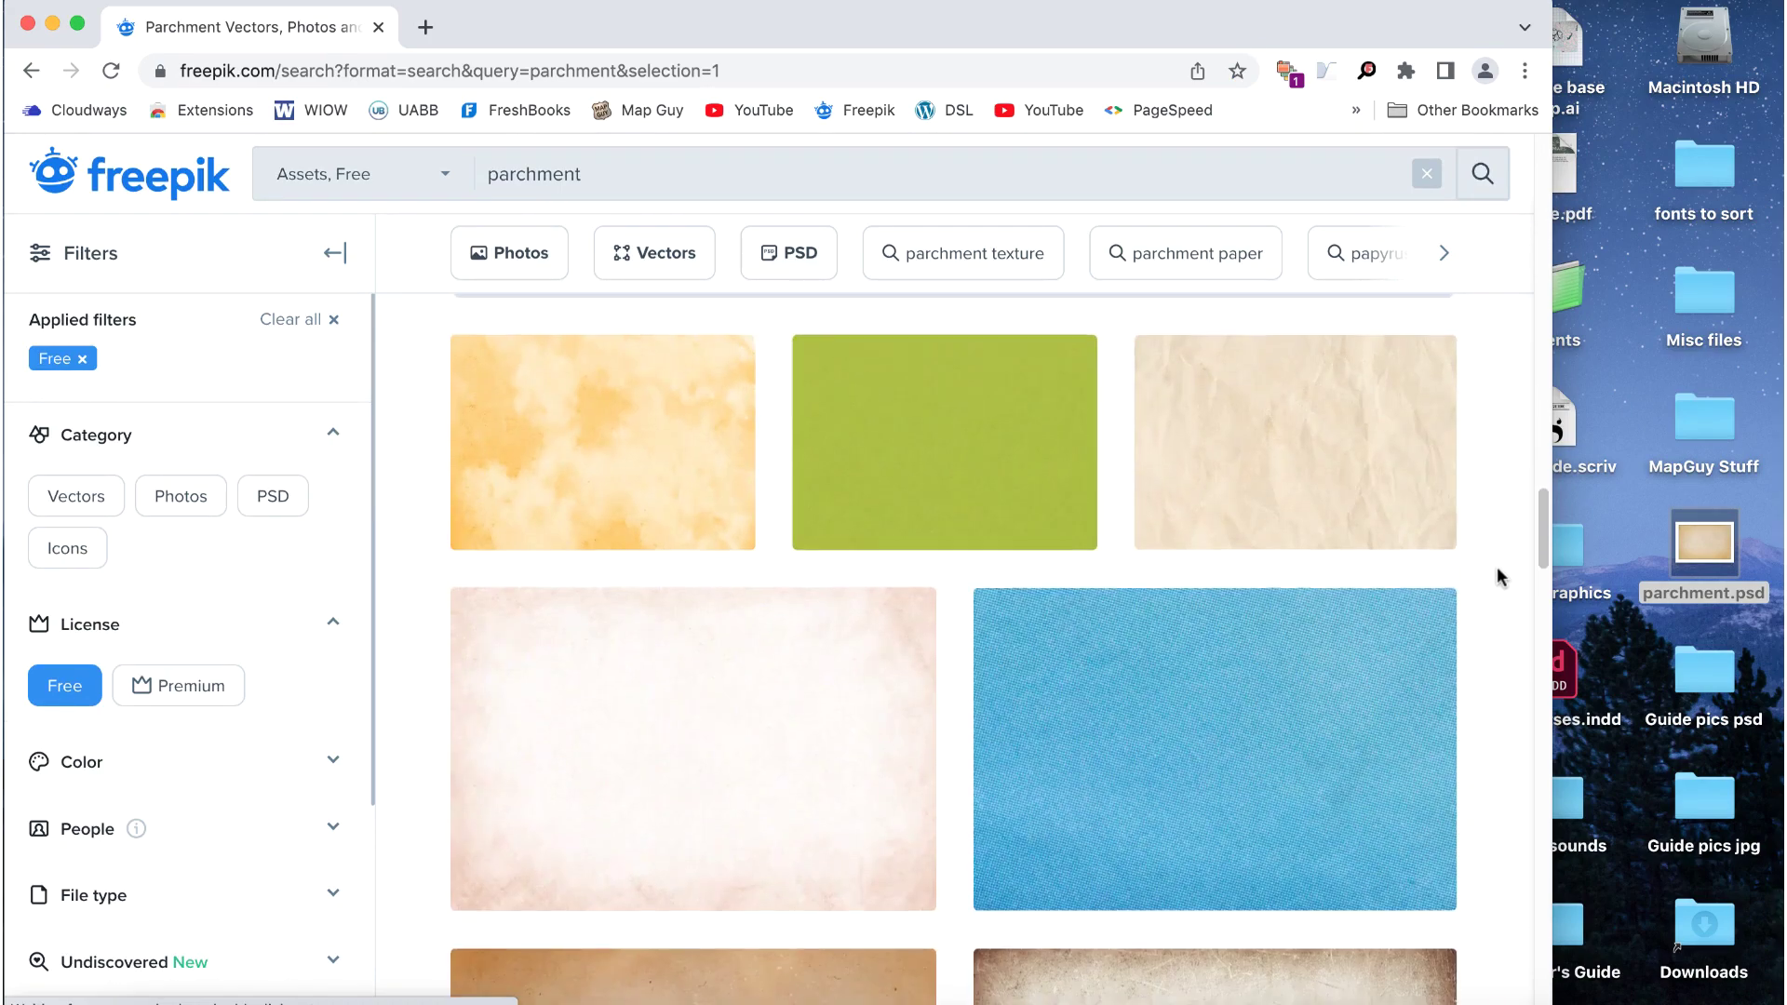
{"action": "scroll", "coordinate": [1499, 576], "scroll_direction": "down", "scroll_amount": 10}
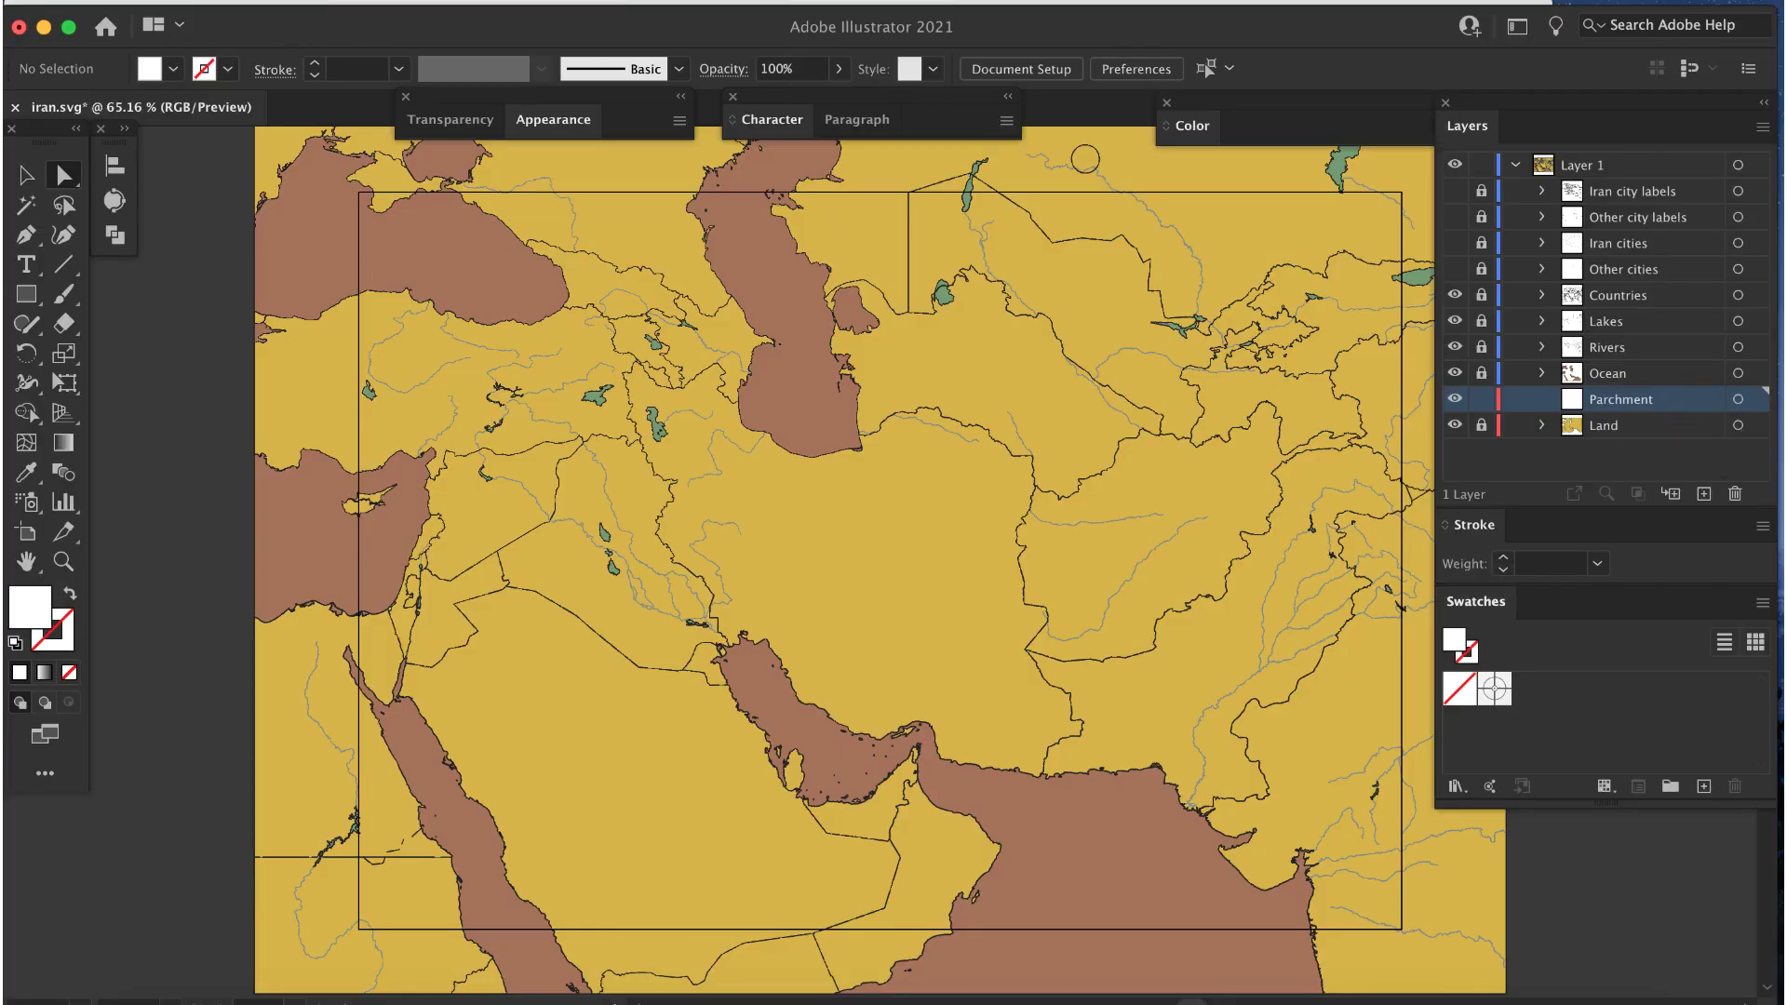
Step: In Illustrator, place parchment.psd as a linked image on the Parchment layer, center it over the map, and lock it
{"action": "left_click", "coordinate": [215, 2]}
{"action": "left_click", "coordinate": [286, 379]}
{"action": "double_click", "coordinate": [709, 235]}
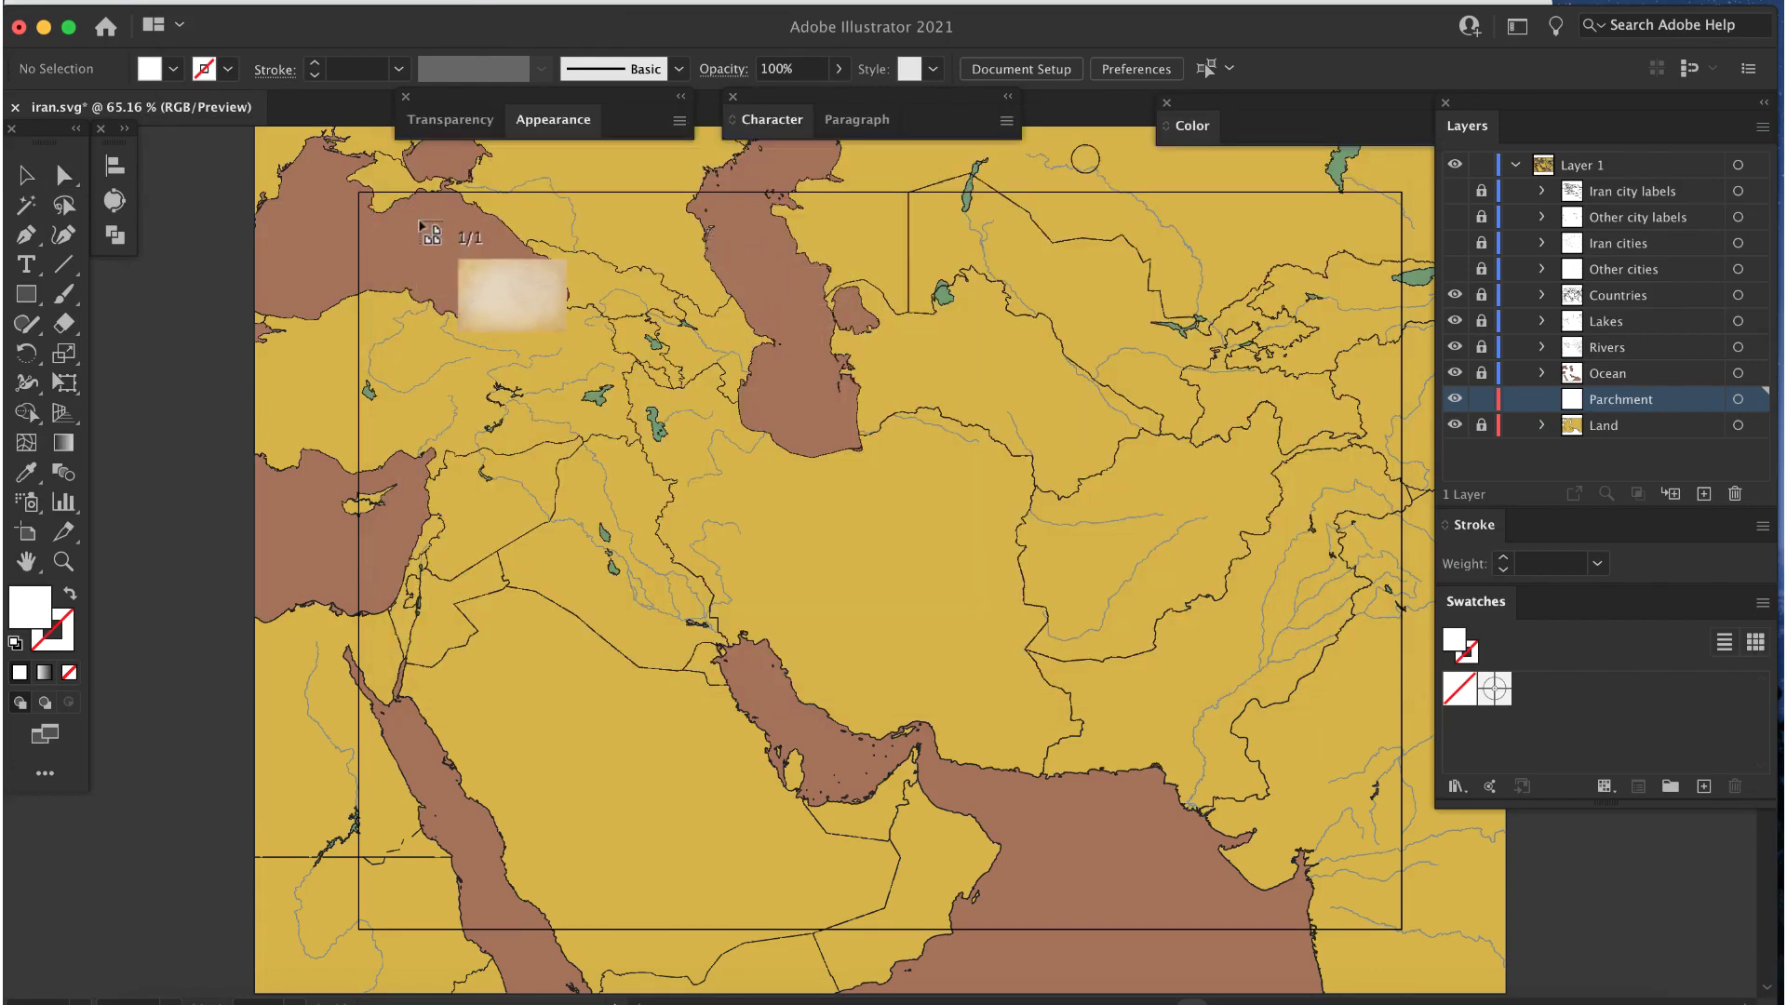
{"action": "left_click", "coordinate": [421, 228]}
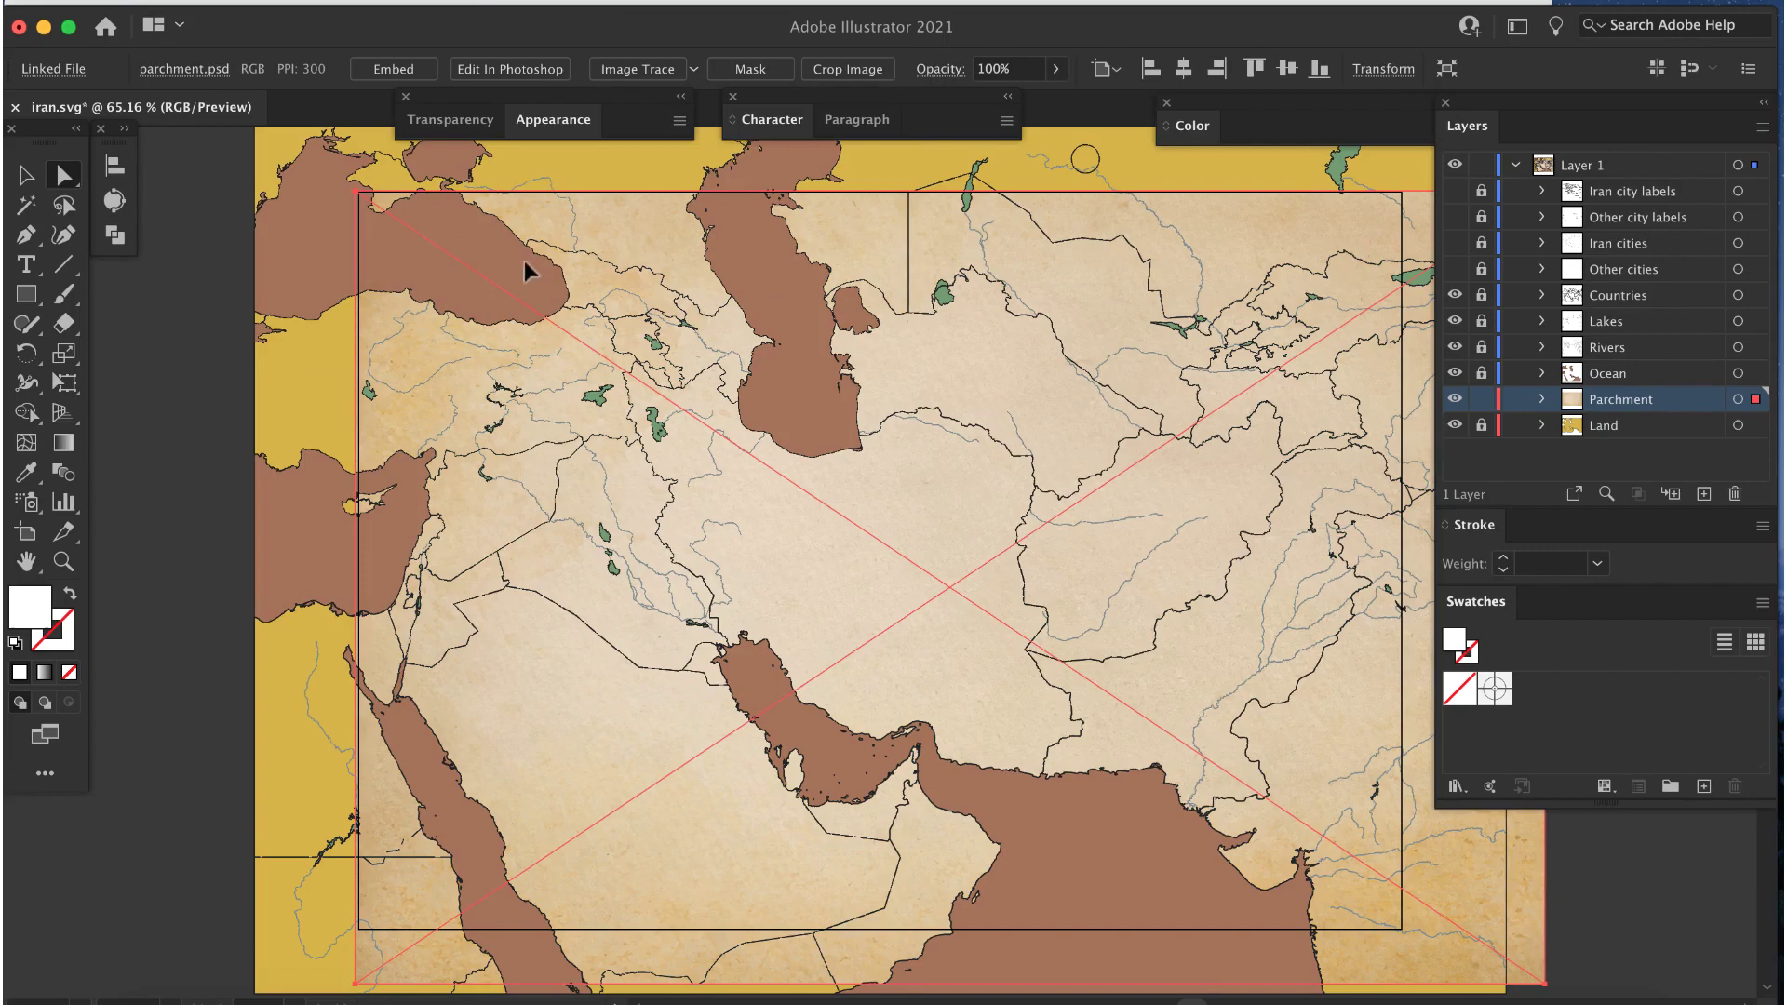
{"action": "key", "text": "super+2"}
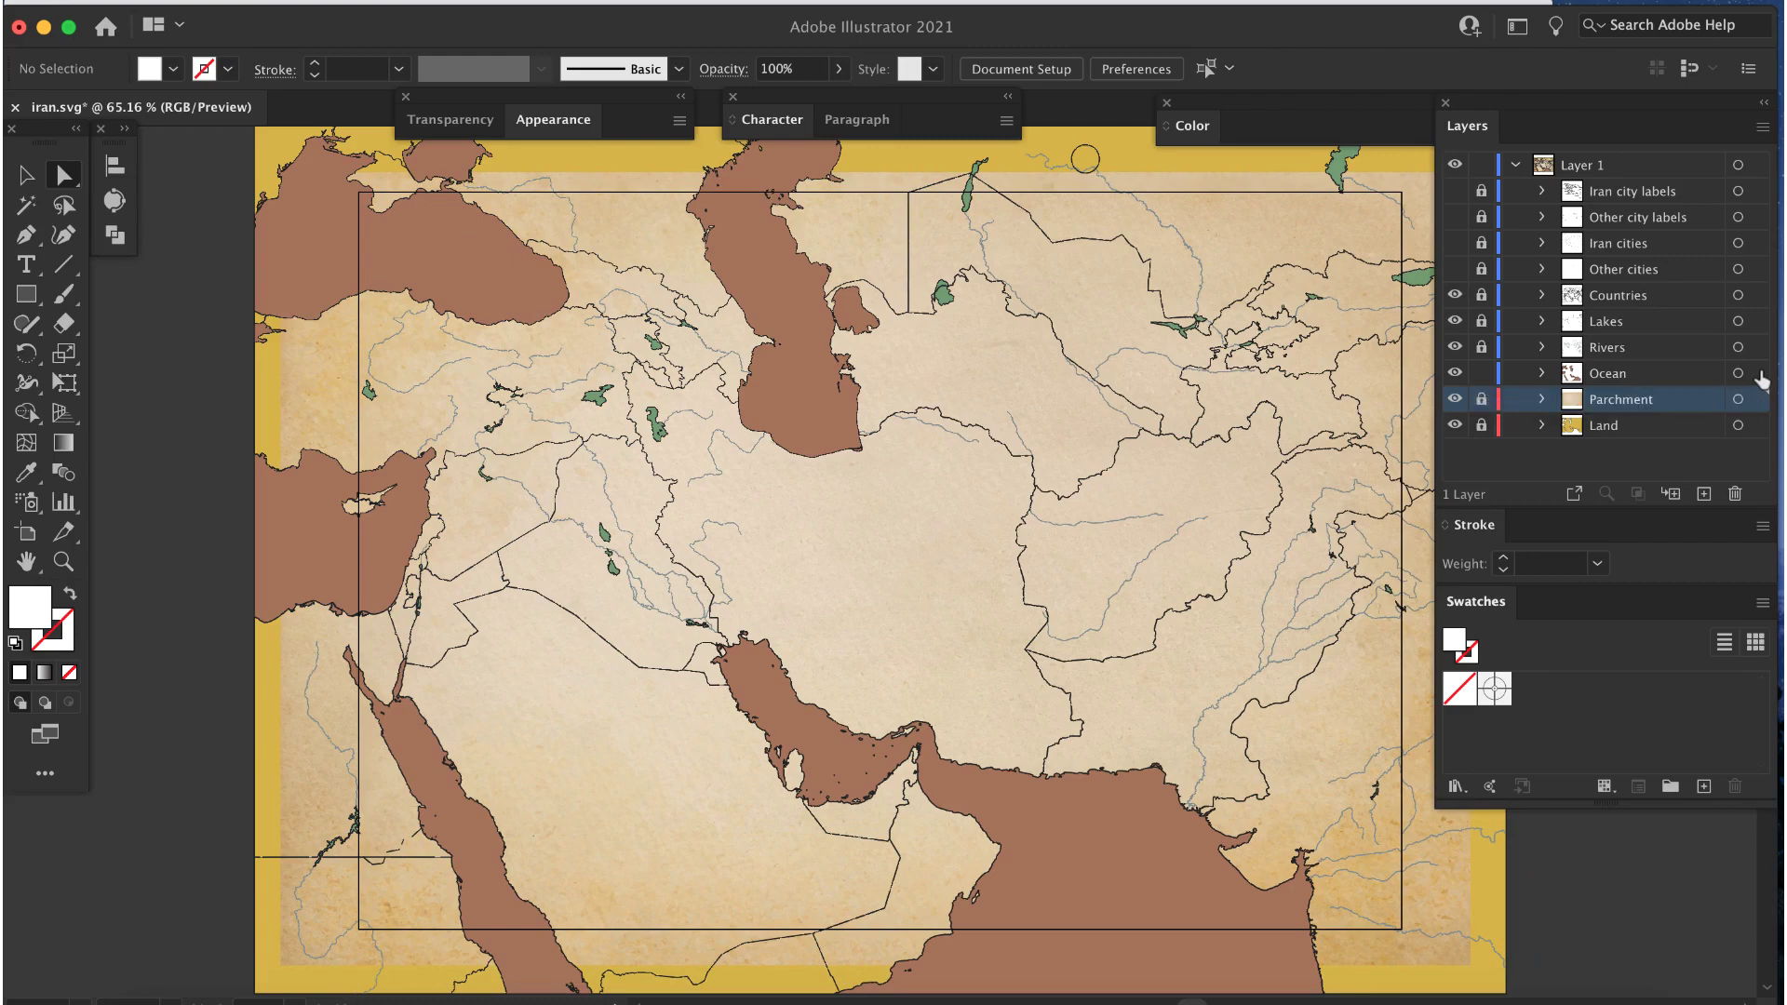
Step: Select all artwork on the Ocean layer and set its fill color to #BBBDAB
{"action": "left_click", "coordinate": [1738, 373]}
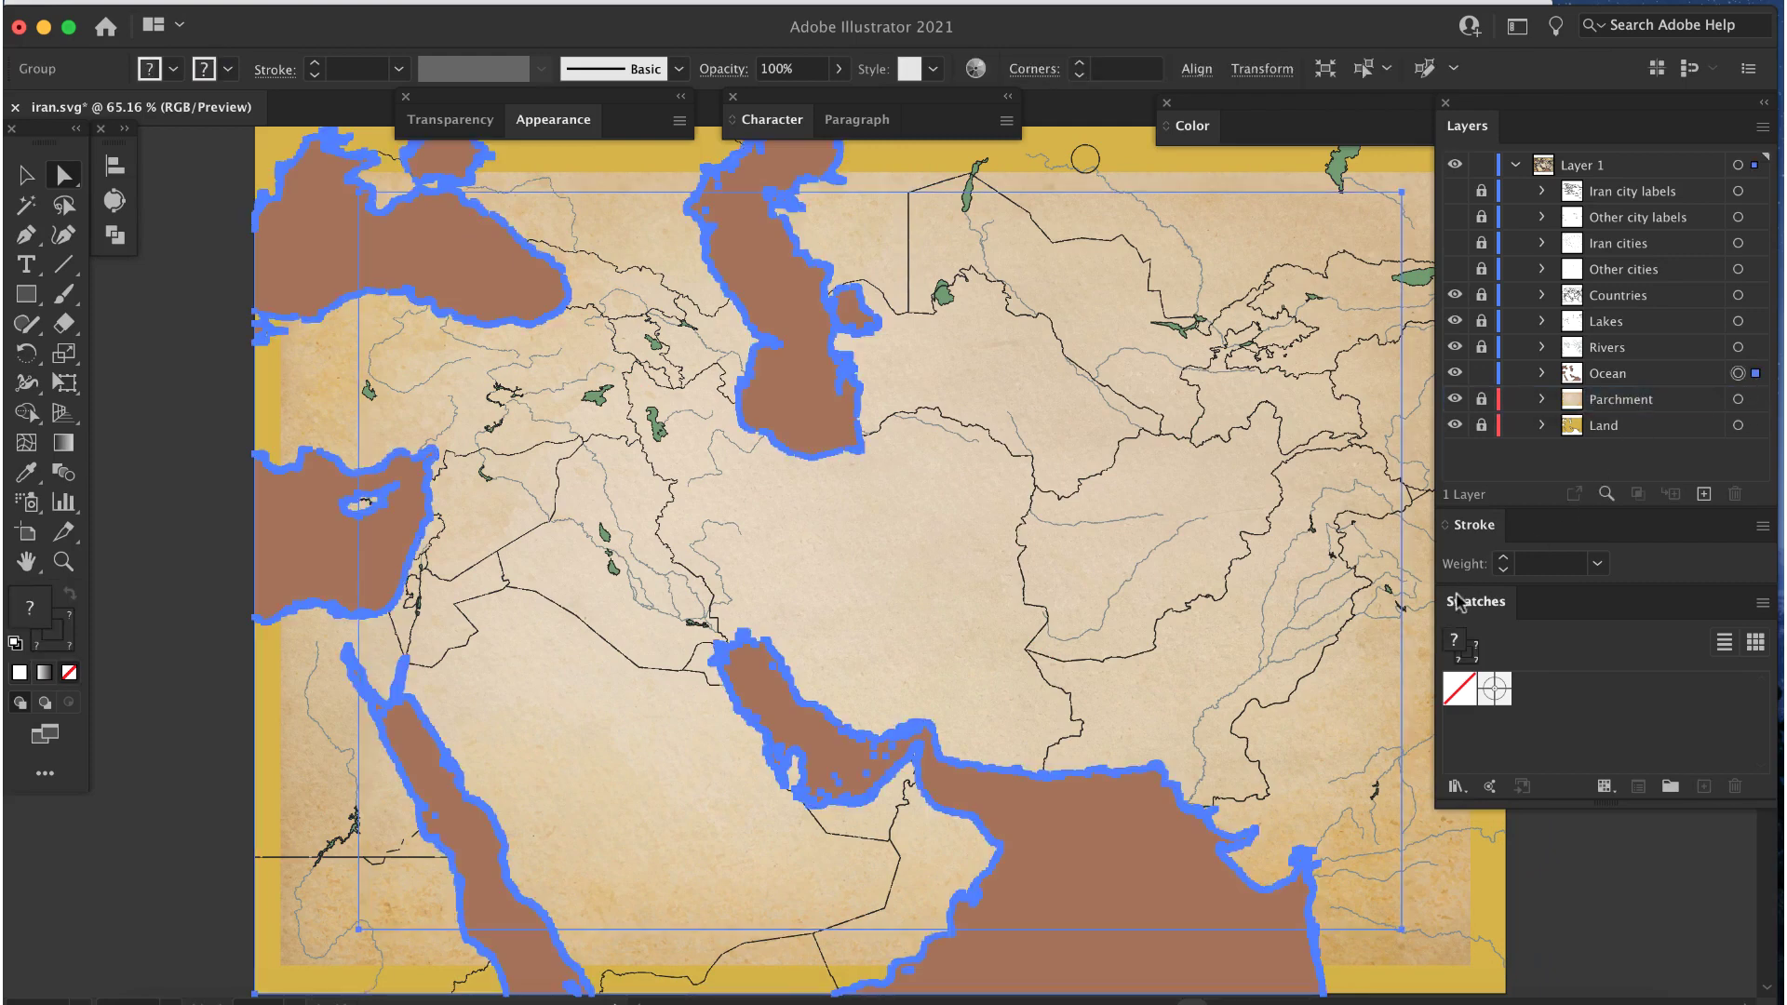
{"action": "double_click", "coordinate": [1454, 642]}
{"action": "type", "text": "bbbdab"}
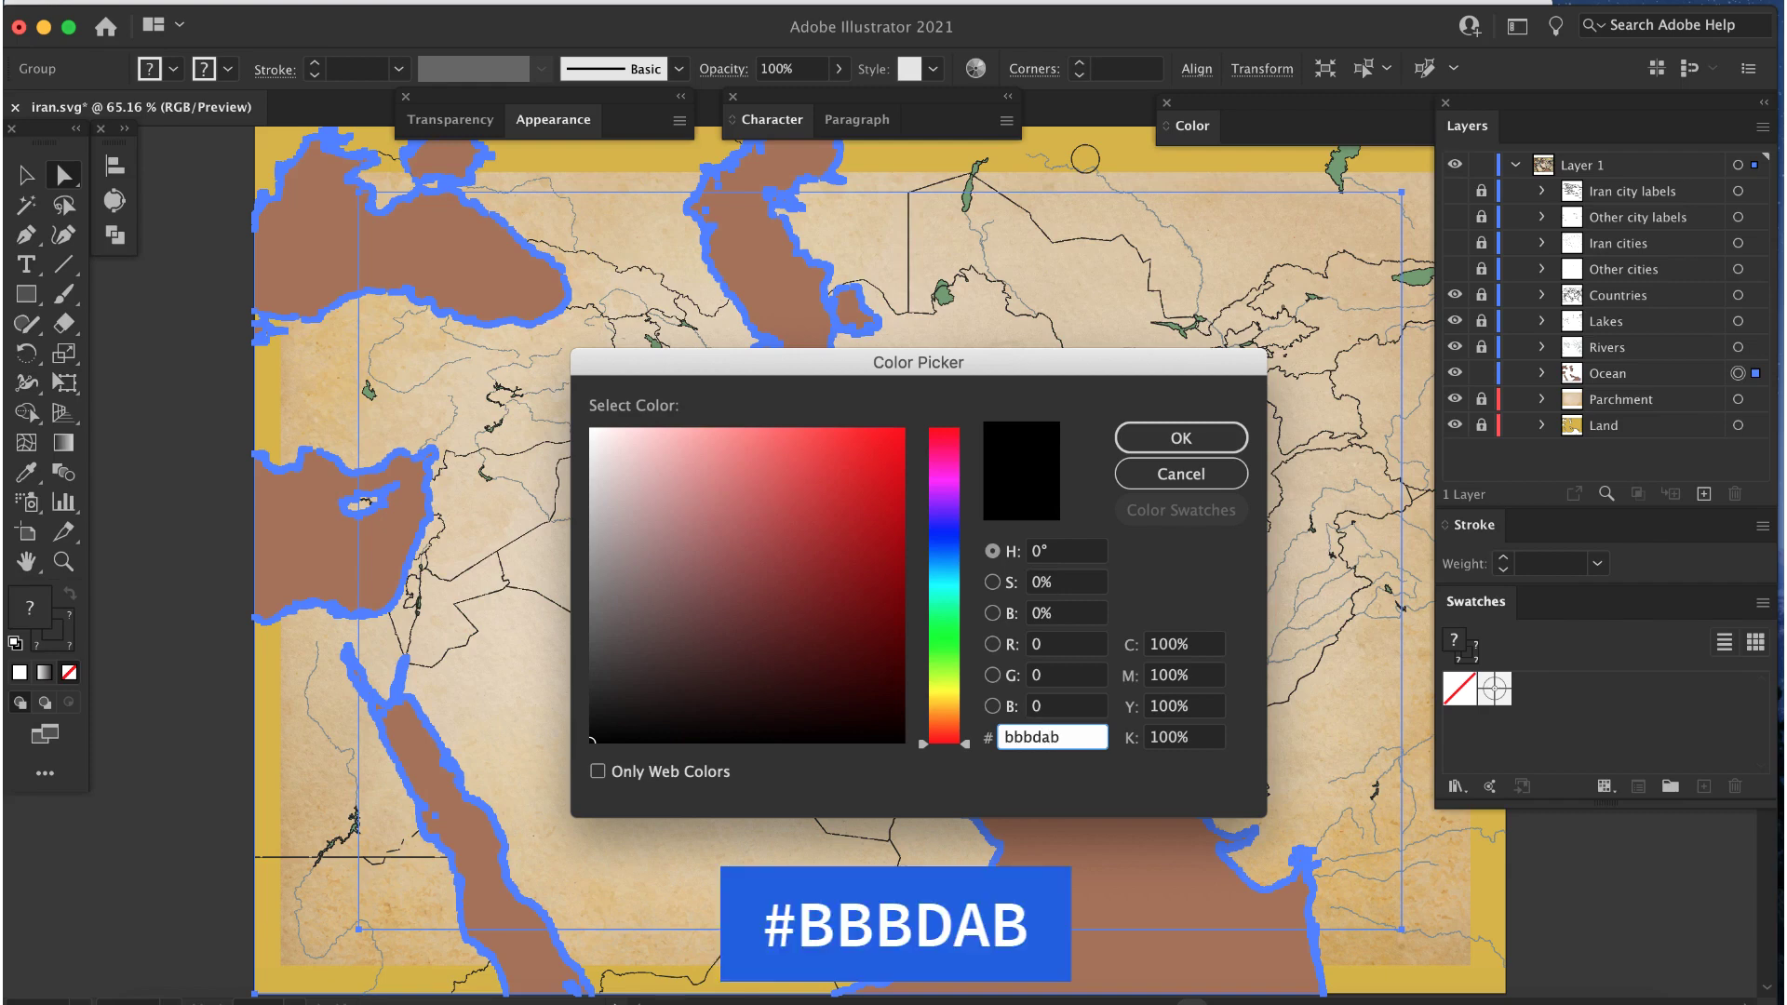
{"action": "key", "text": "Tab"}
{"action": "key", "text": "Return"}
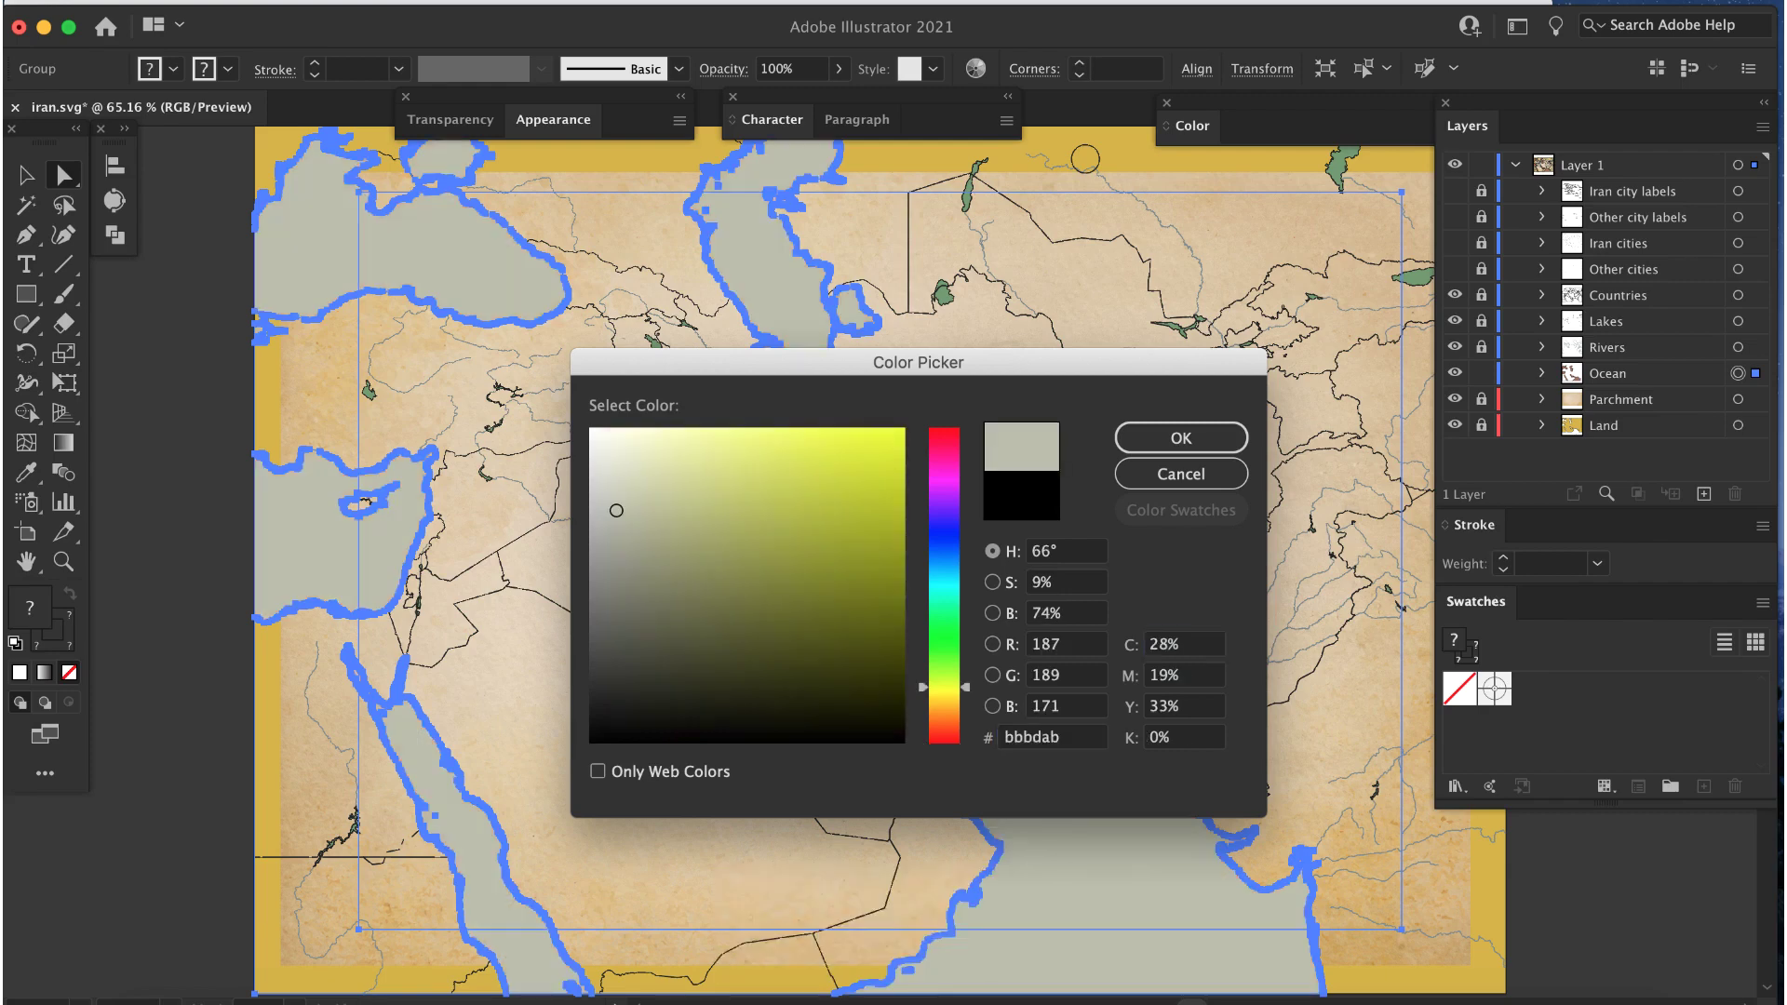
Step: Set the ocean artwork's blending mode to Color, and lock the Ocean layer
{"action": "left_click", "coordinate": [456, 119]}
{"action": "left_click", "coordinate": [509, 158]}
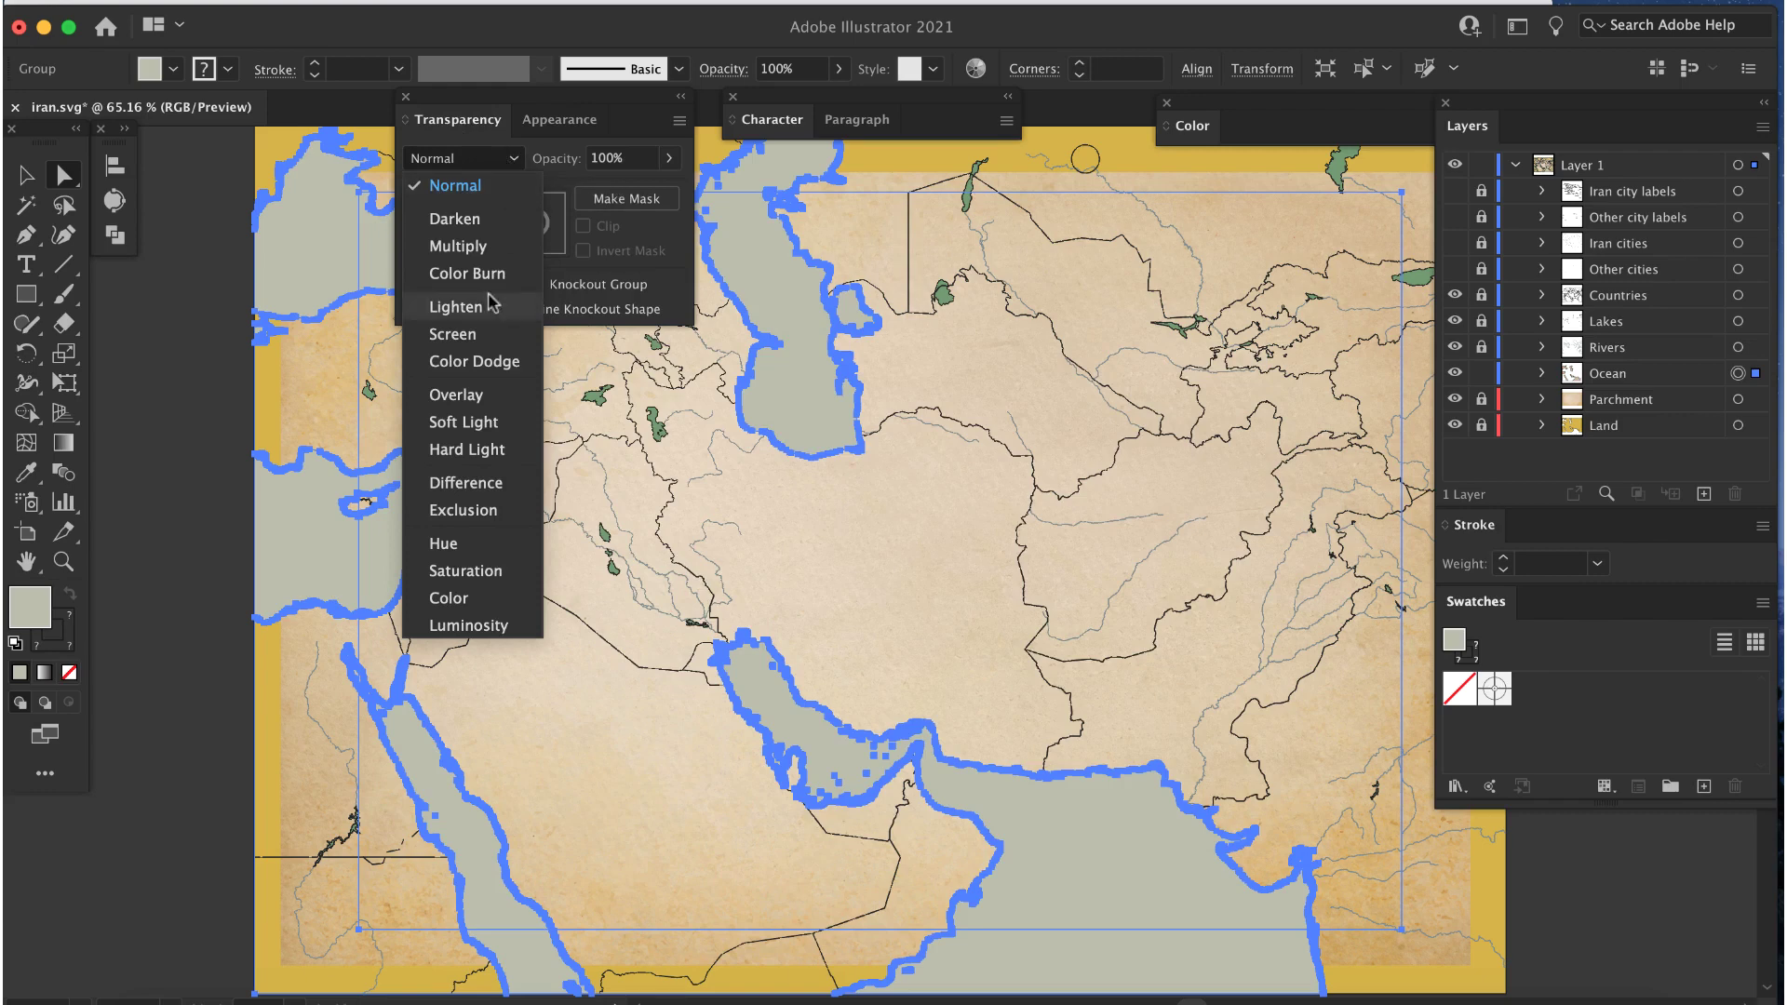
{"action": "left_click", "coordinate": [449, 597]}
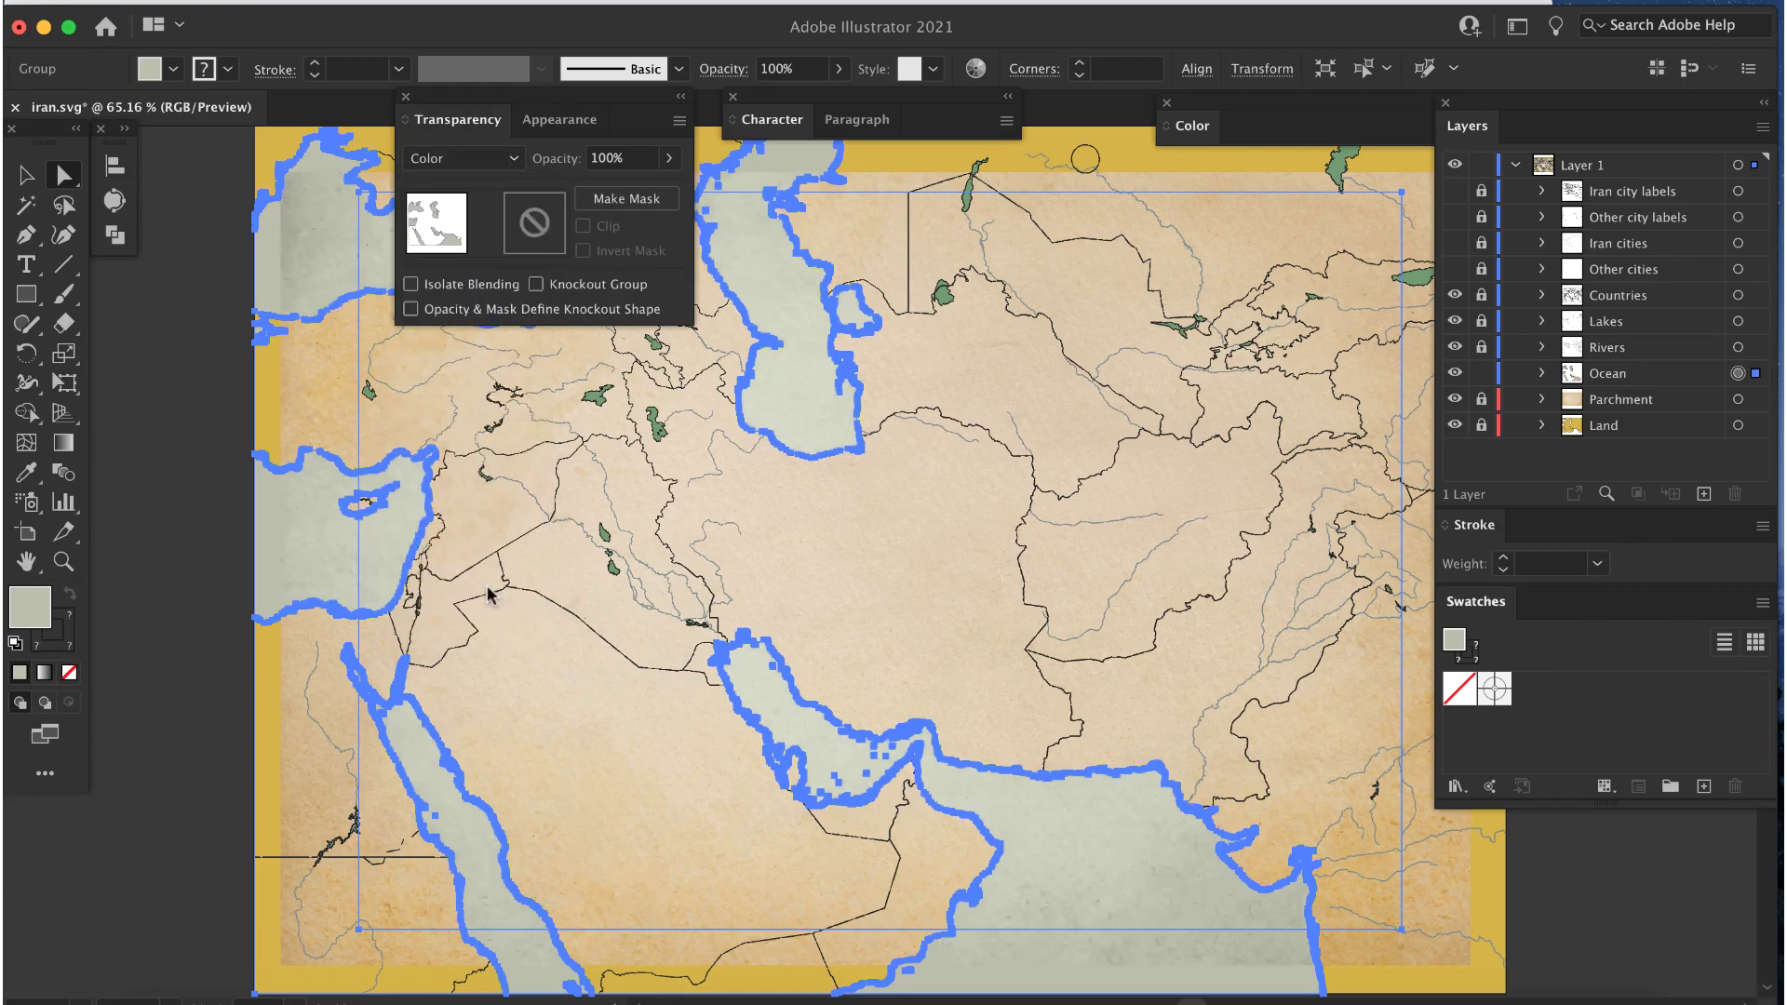
{"action": "left_click", "coordinate": [1480, 373]}
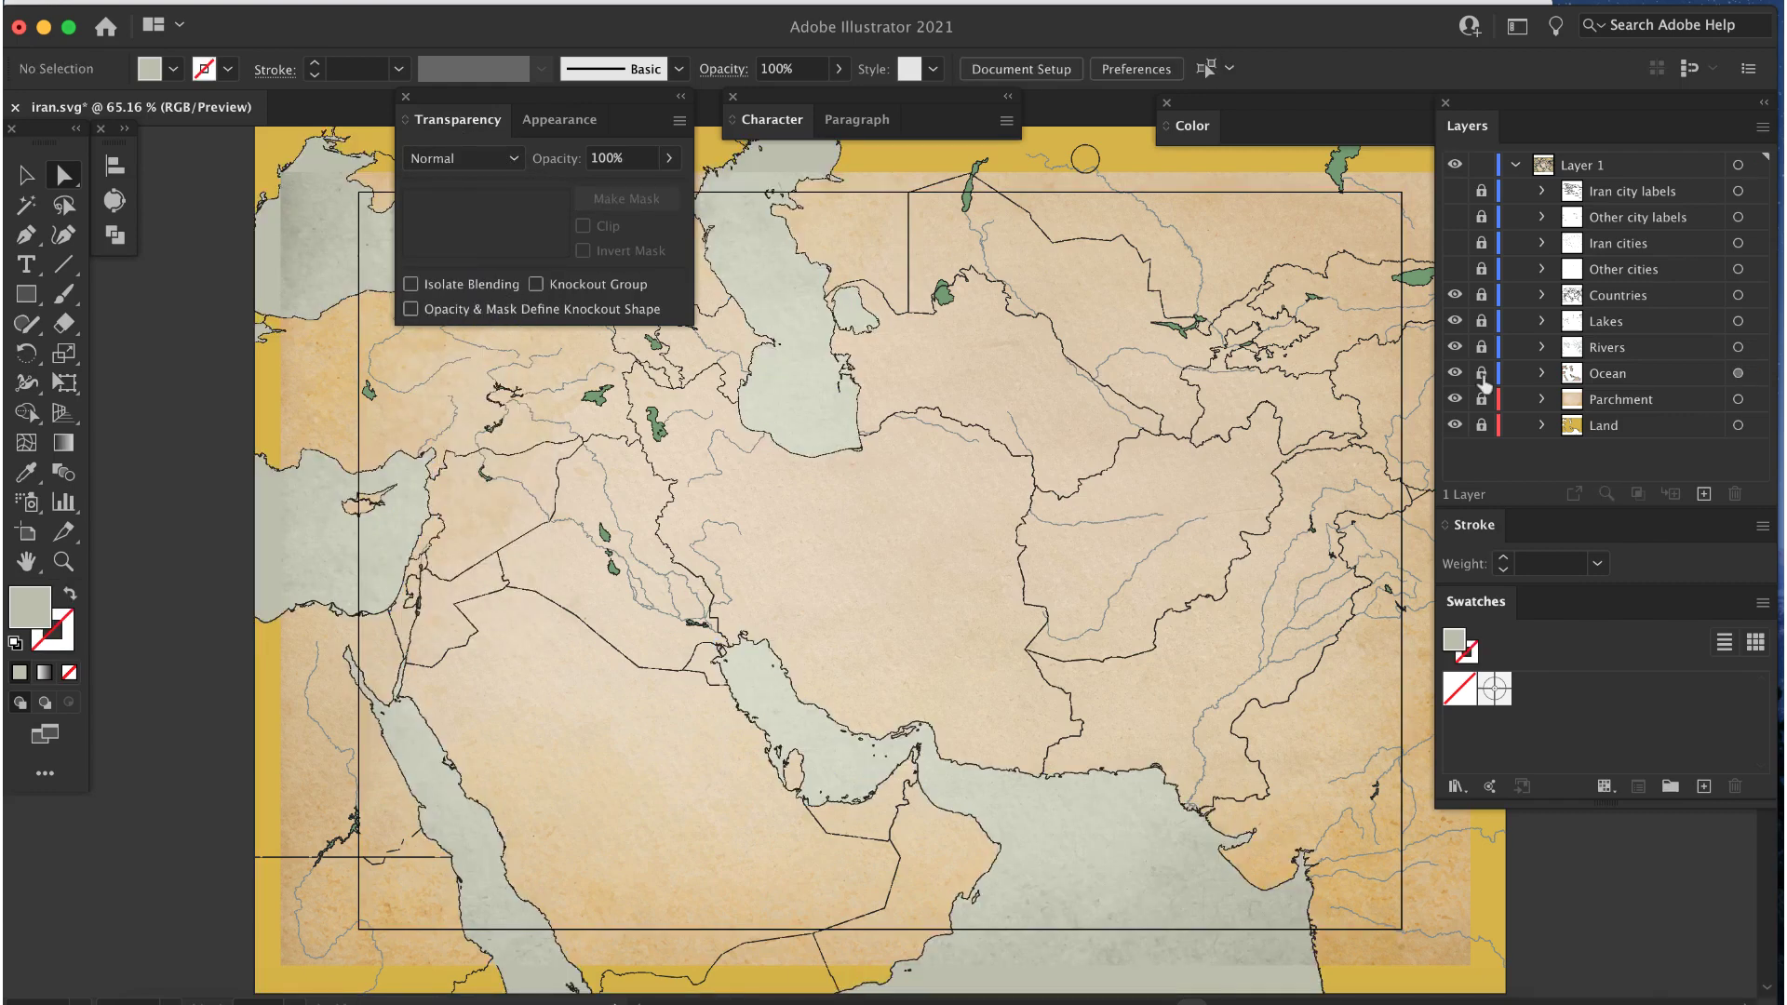
Step: Unlock the Rivers layer, set the stroke color of all rivers to #95A6A3, and relock the layer
{"action": "left_click", "coordinate": [1480, 347]}
{"action": "left_click", "coordinate": [1737, 347]}
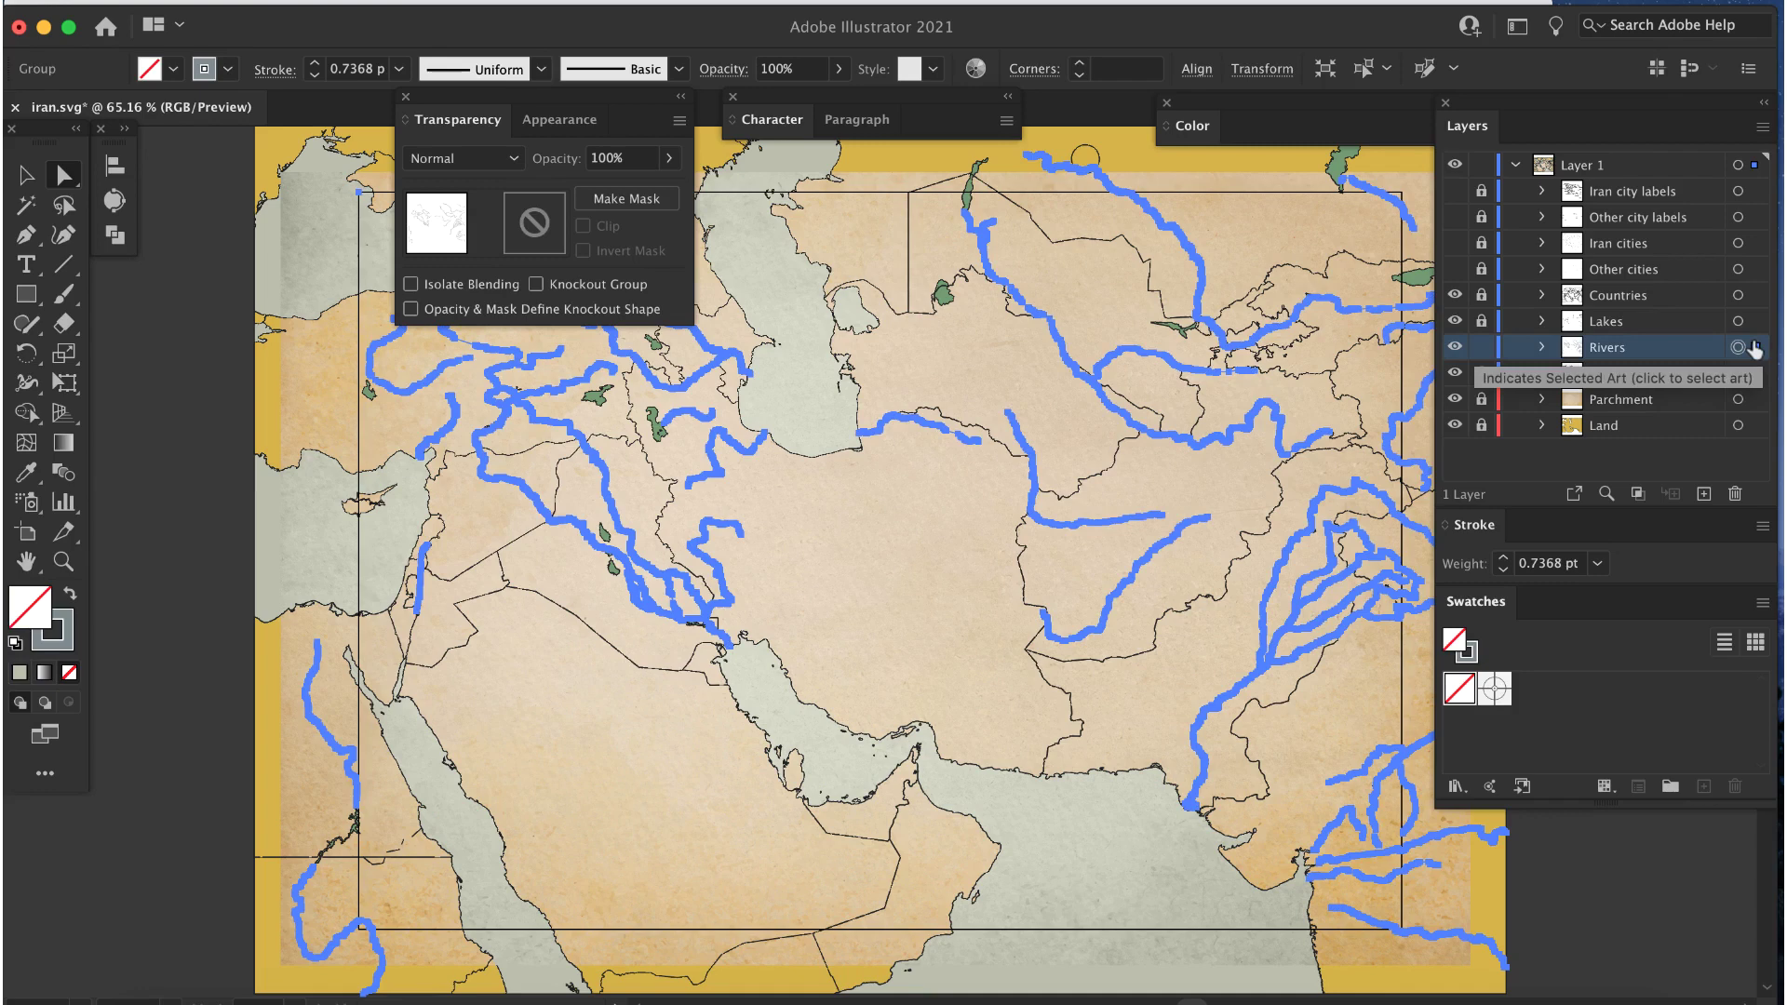
{"action": "double_click", "coordinate": [1468, 651]}
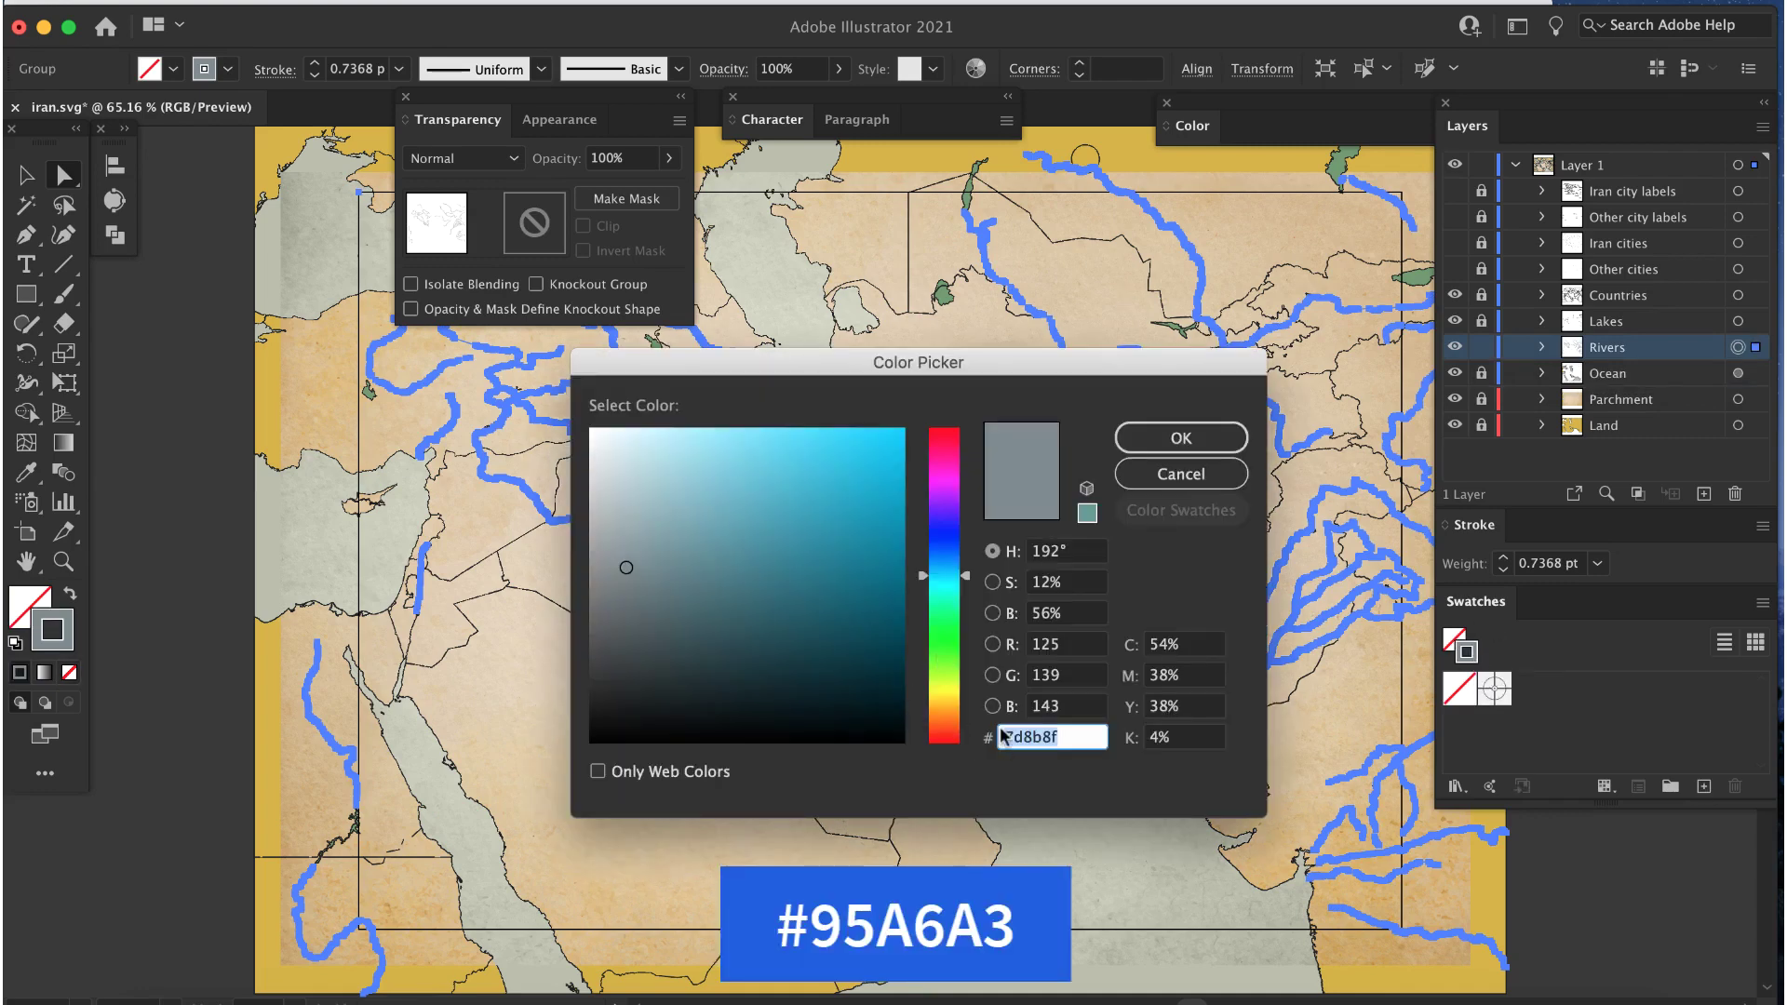
{"action": "type", "text": "95a6a3"}
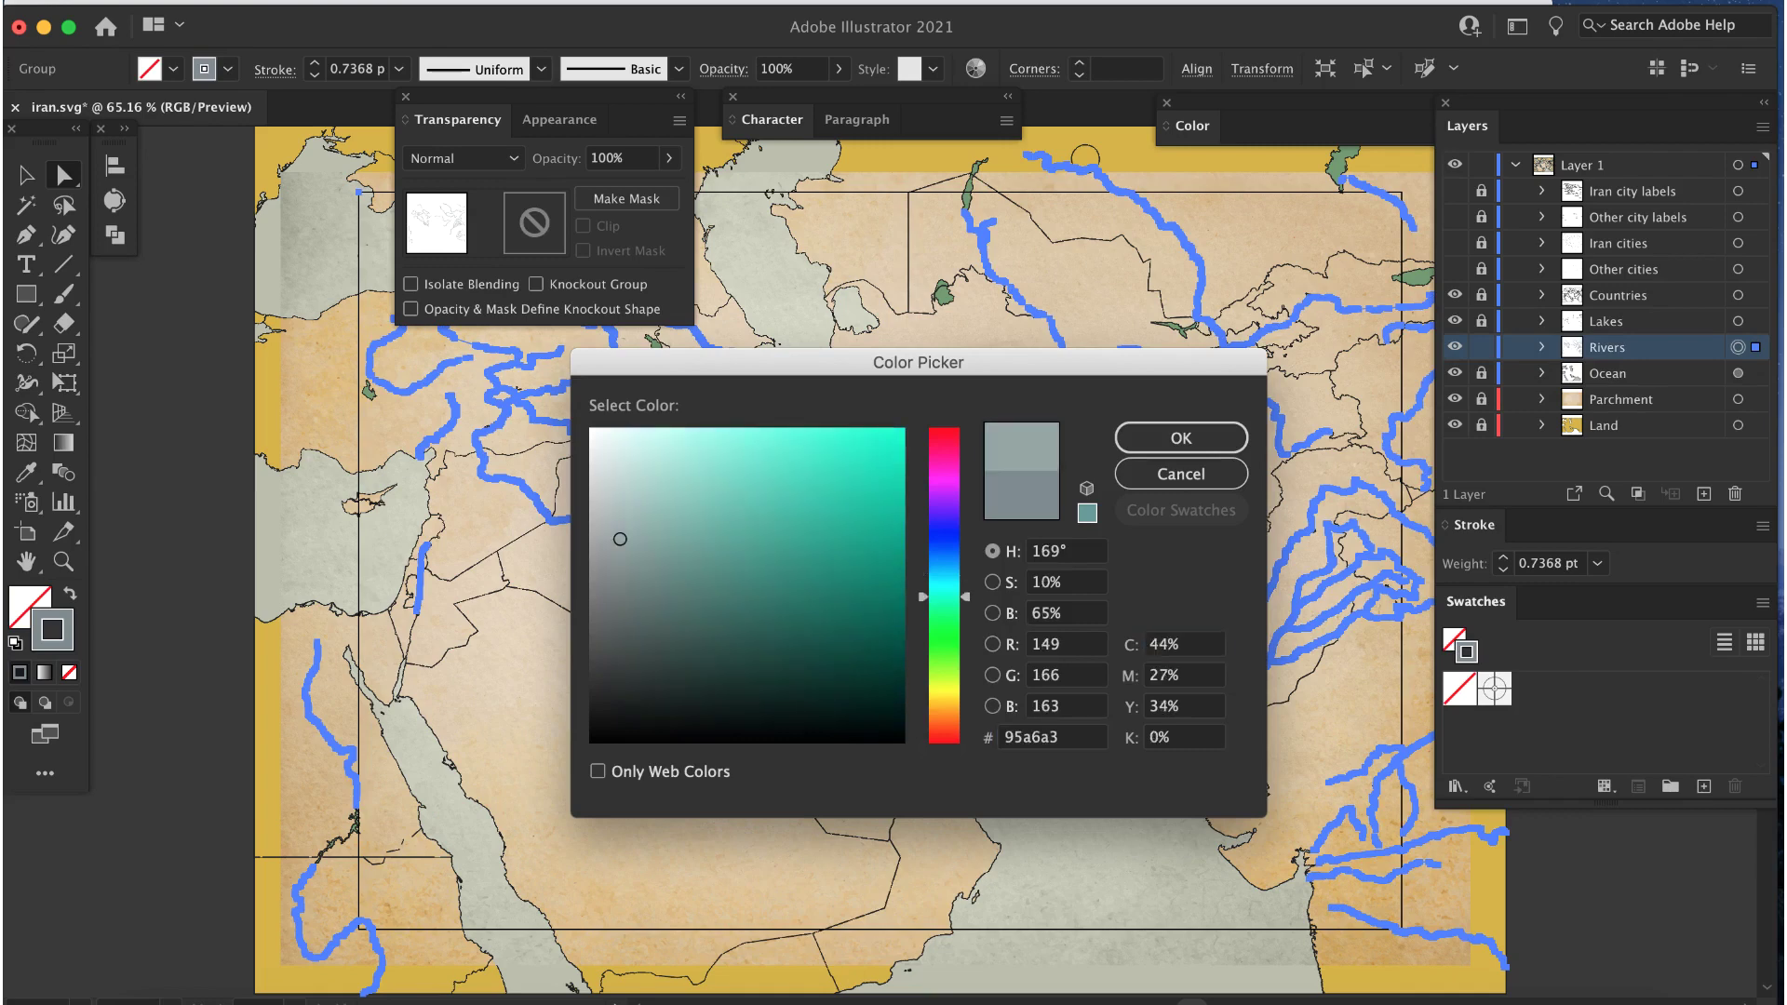
{"action": "key", "text": "Return"}
{"action": "left_click", "coordinate": [1481, 347]}
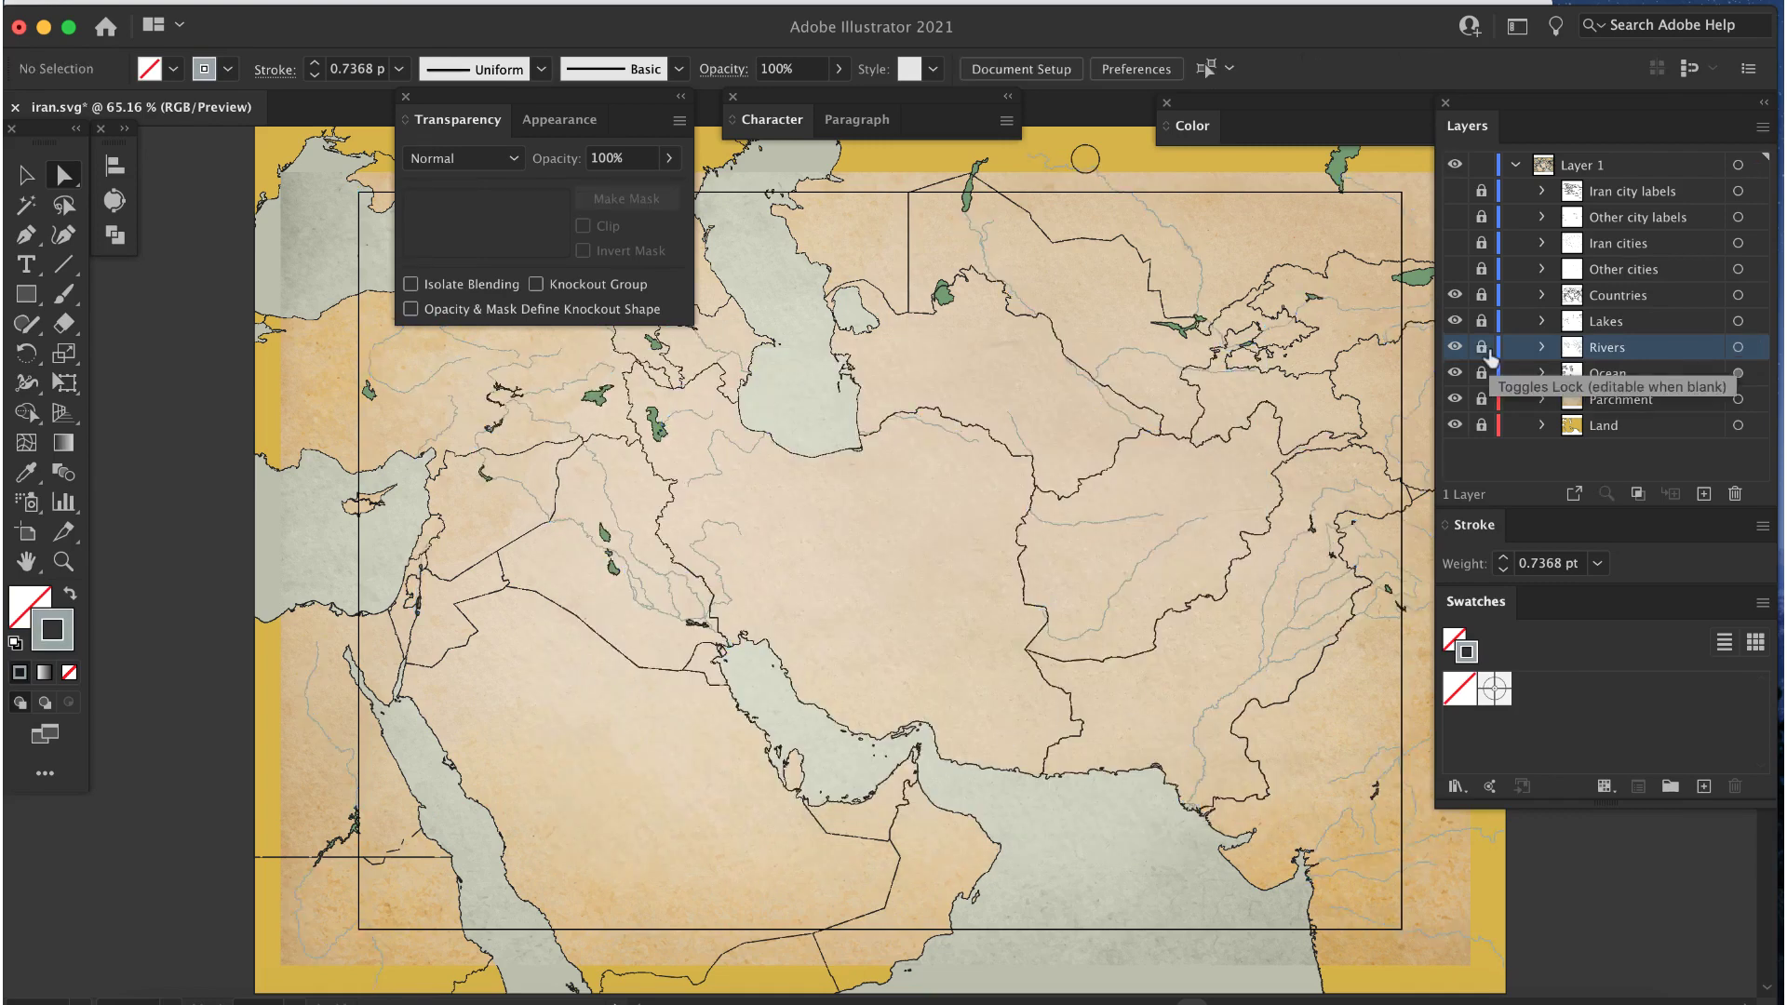
Step: Unlock the Lakes layer and duplicate it
{"action": "left_click", "coordinate": [1482, 321]}
{"action": "left_click", "coordinate": [1647, 325]}
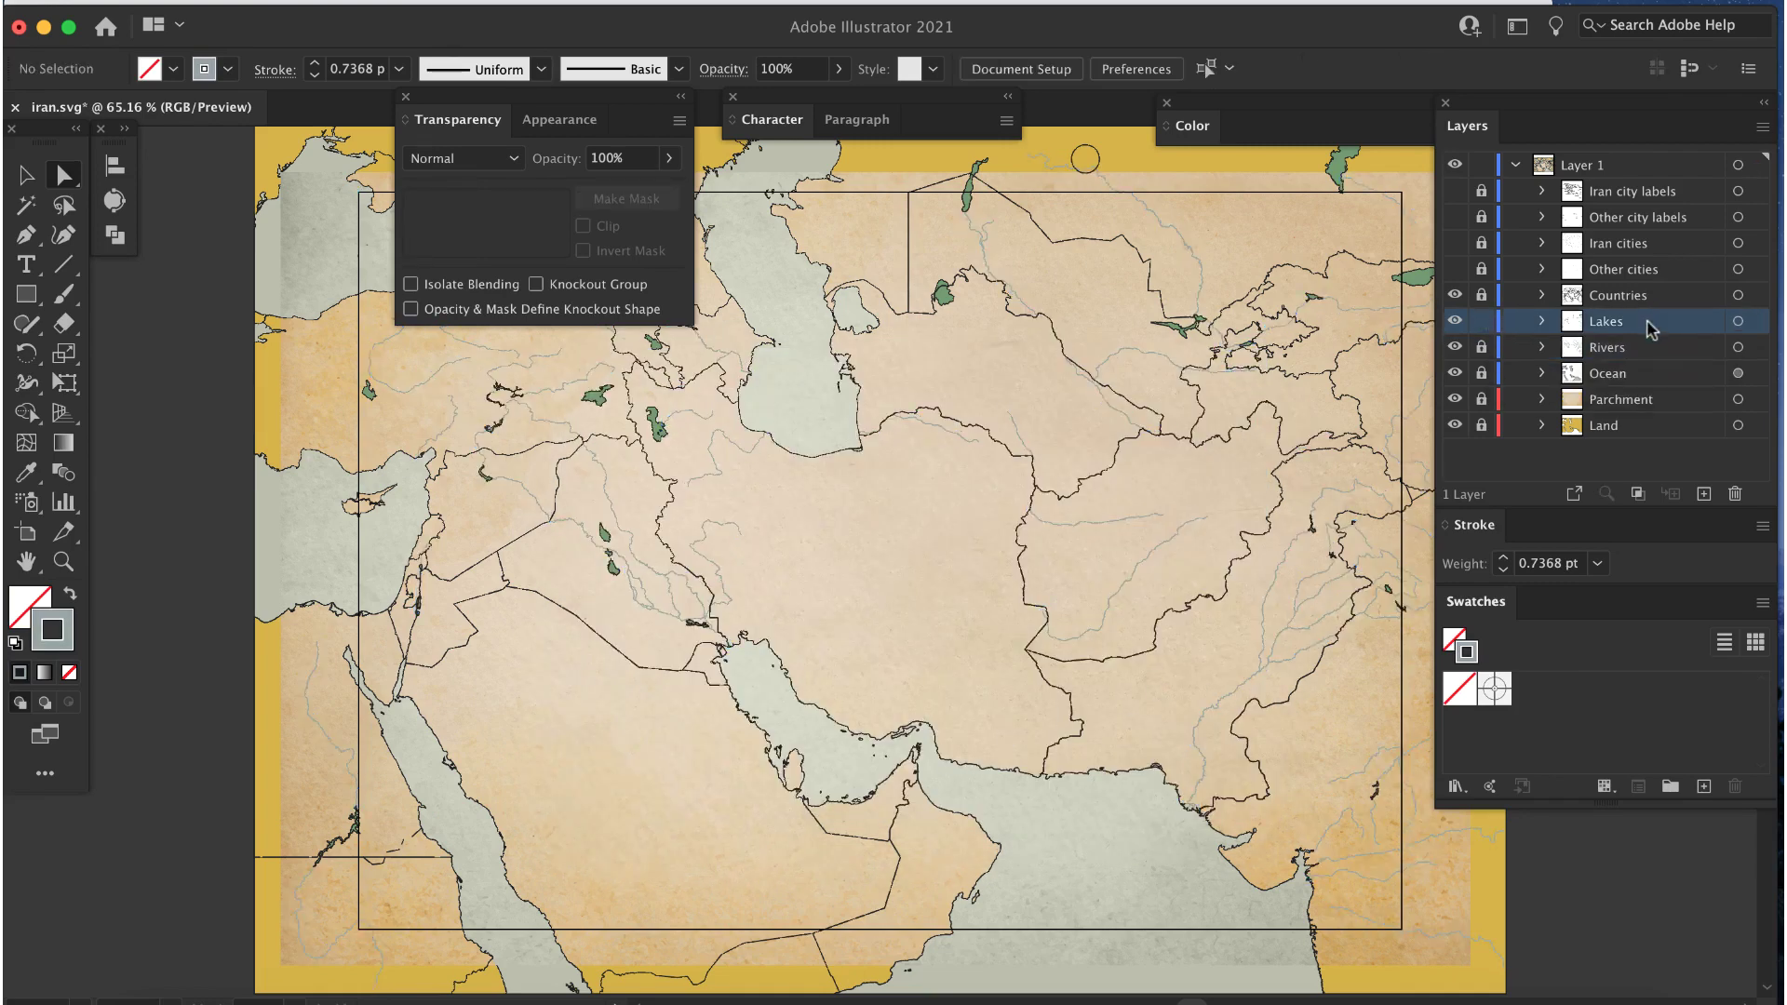
{"action": "left_click", "coordinate": [1761, 127]}
{"action": "left_click", "coordinate": [1601, 175]}
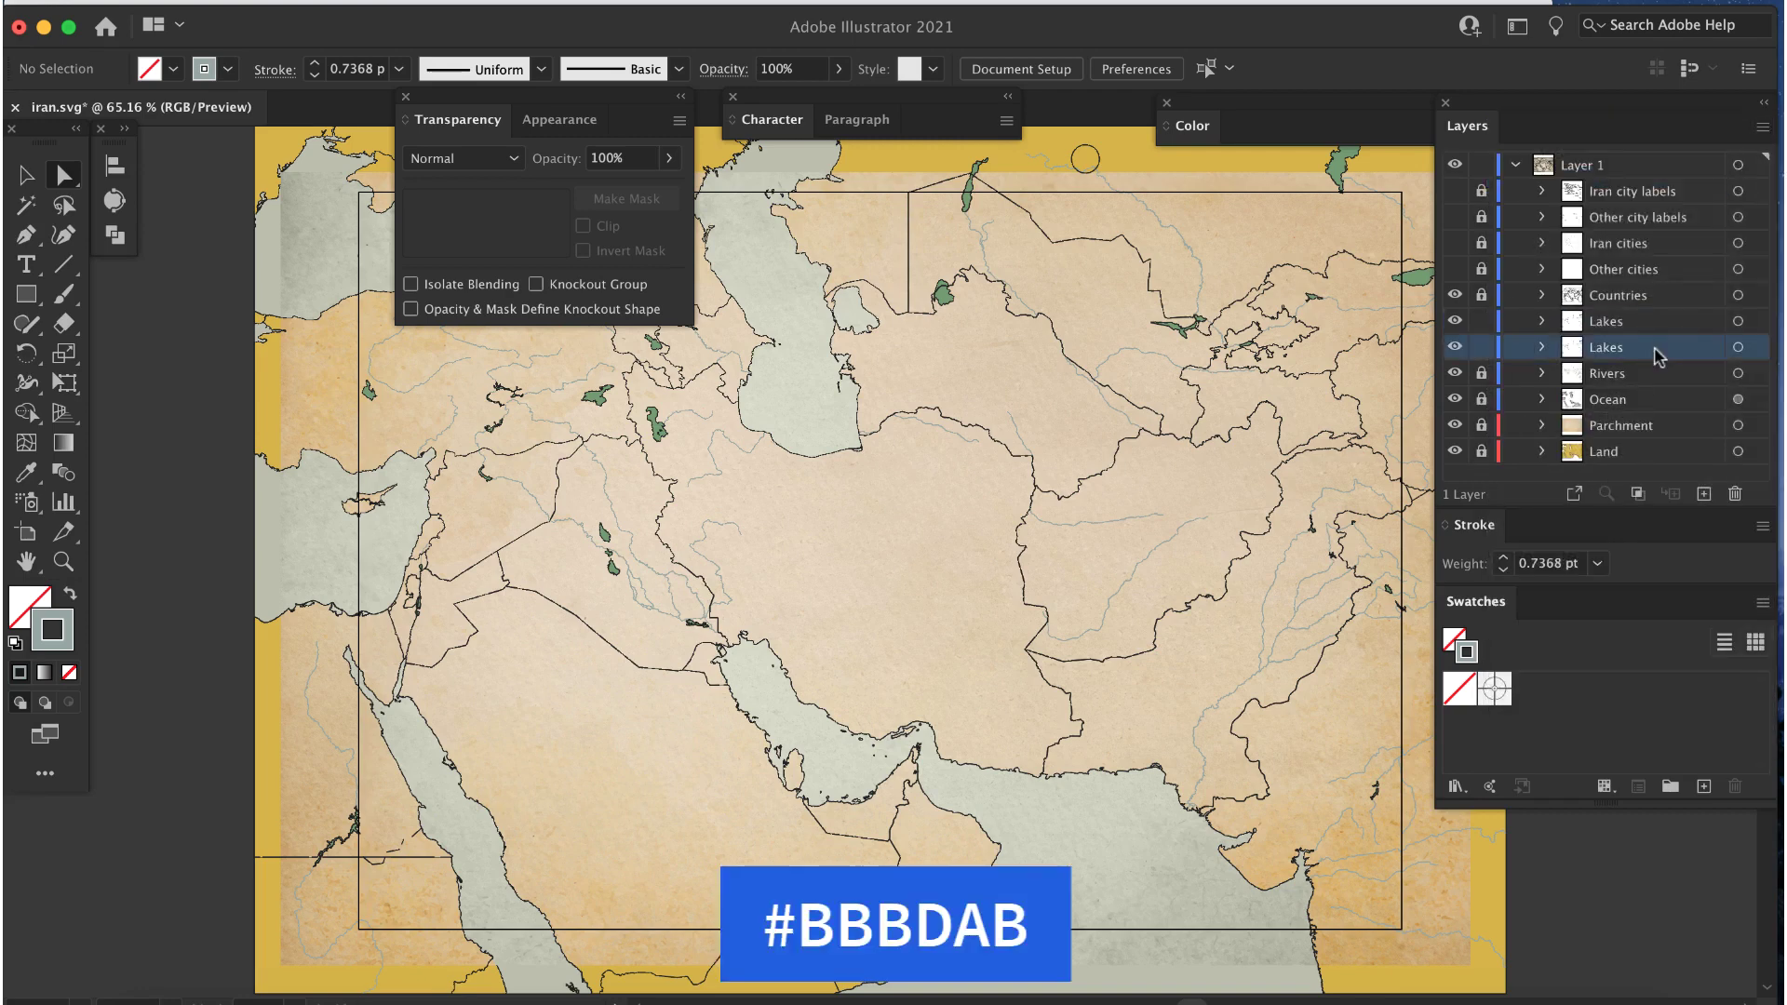
Step: Give the artwork on the lower of the two Lakes layers a #BBBDAB fill and no stroke
{"action": "left_click", "coordinate": [1737, 347]}
{"action": "double_click", "coordinate": [1453, 642]}
{"action": "double_click", "coordinate": [1052, 736]}
{"action": "type", "text": "bbbdab"}
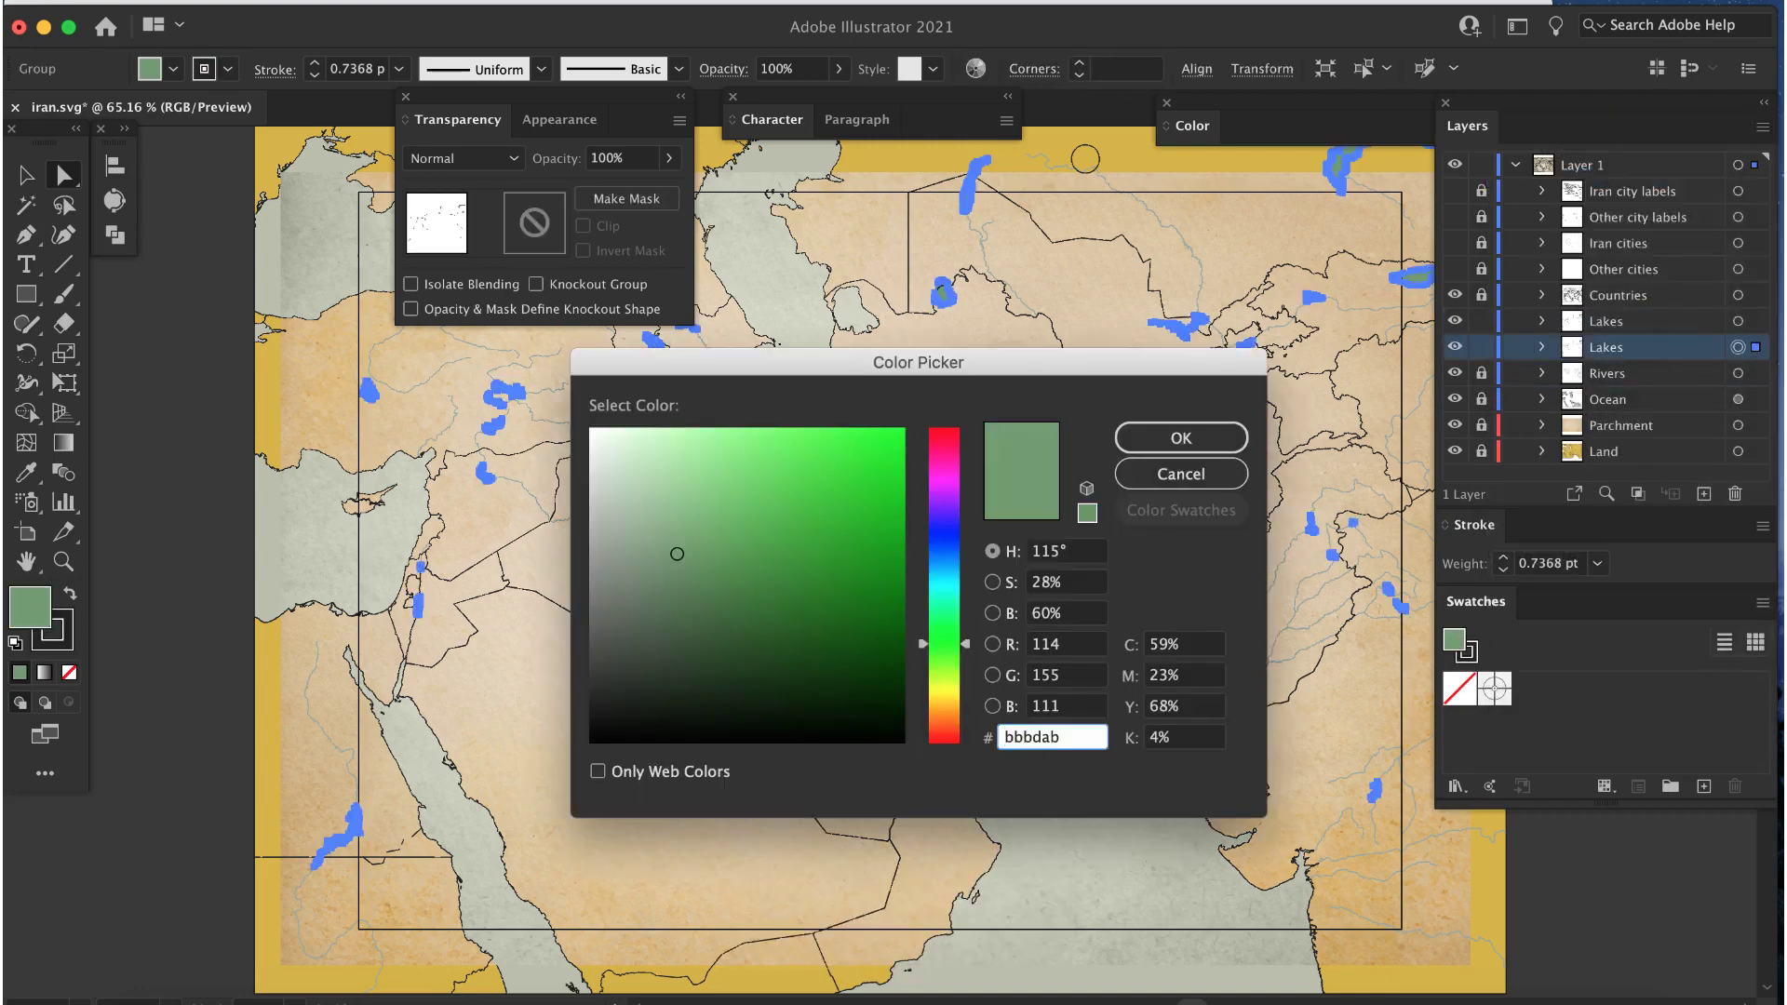
{"action": "key", "text": "Tab"}
{"action": "left_click", "coordinate": [1208, 439]}
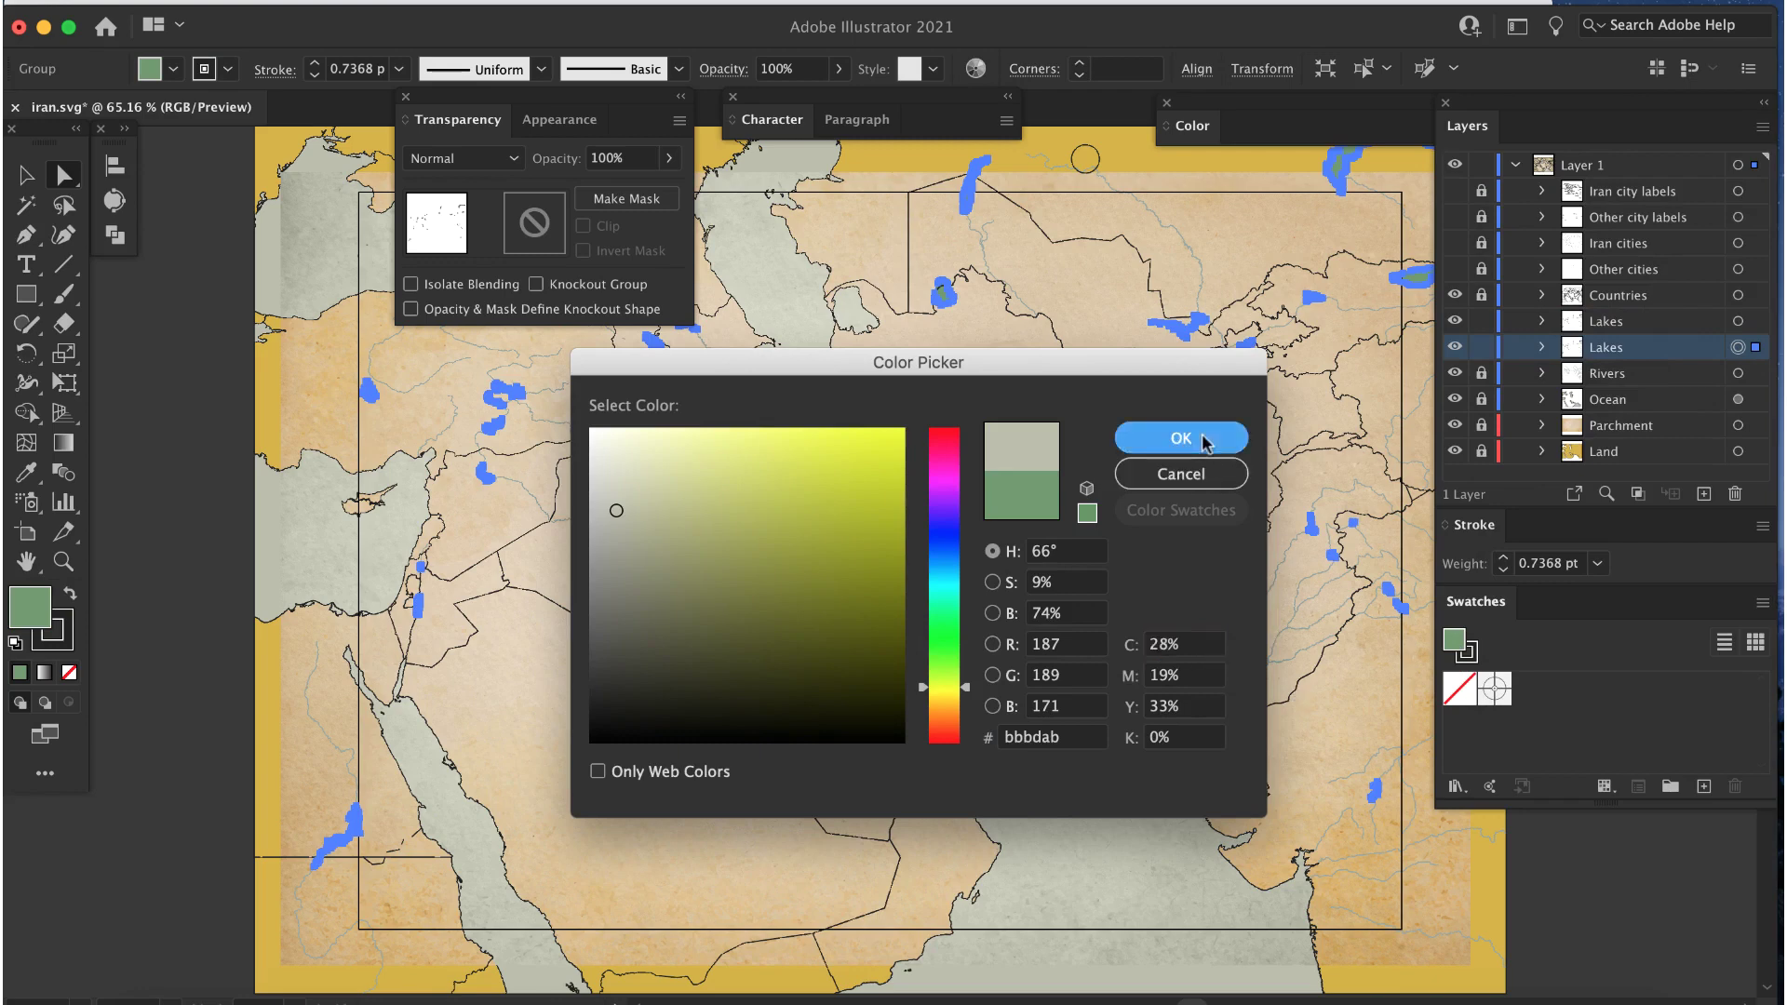
{"action": "left_click", "coordinate": [1471, 655]}
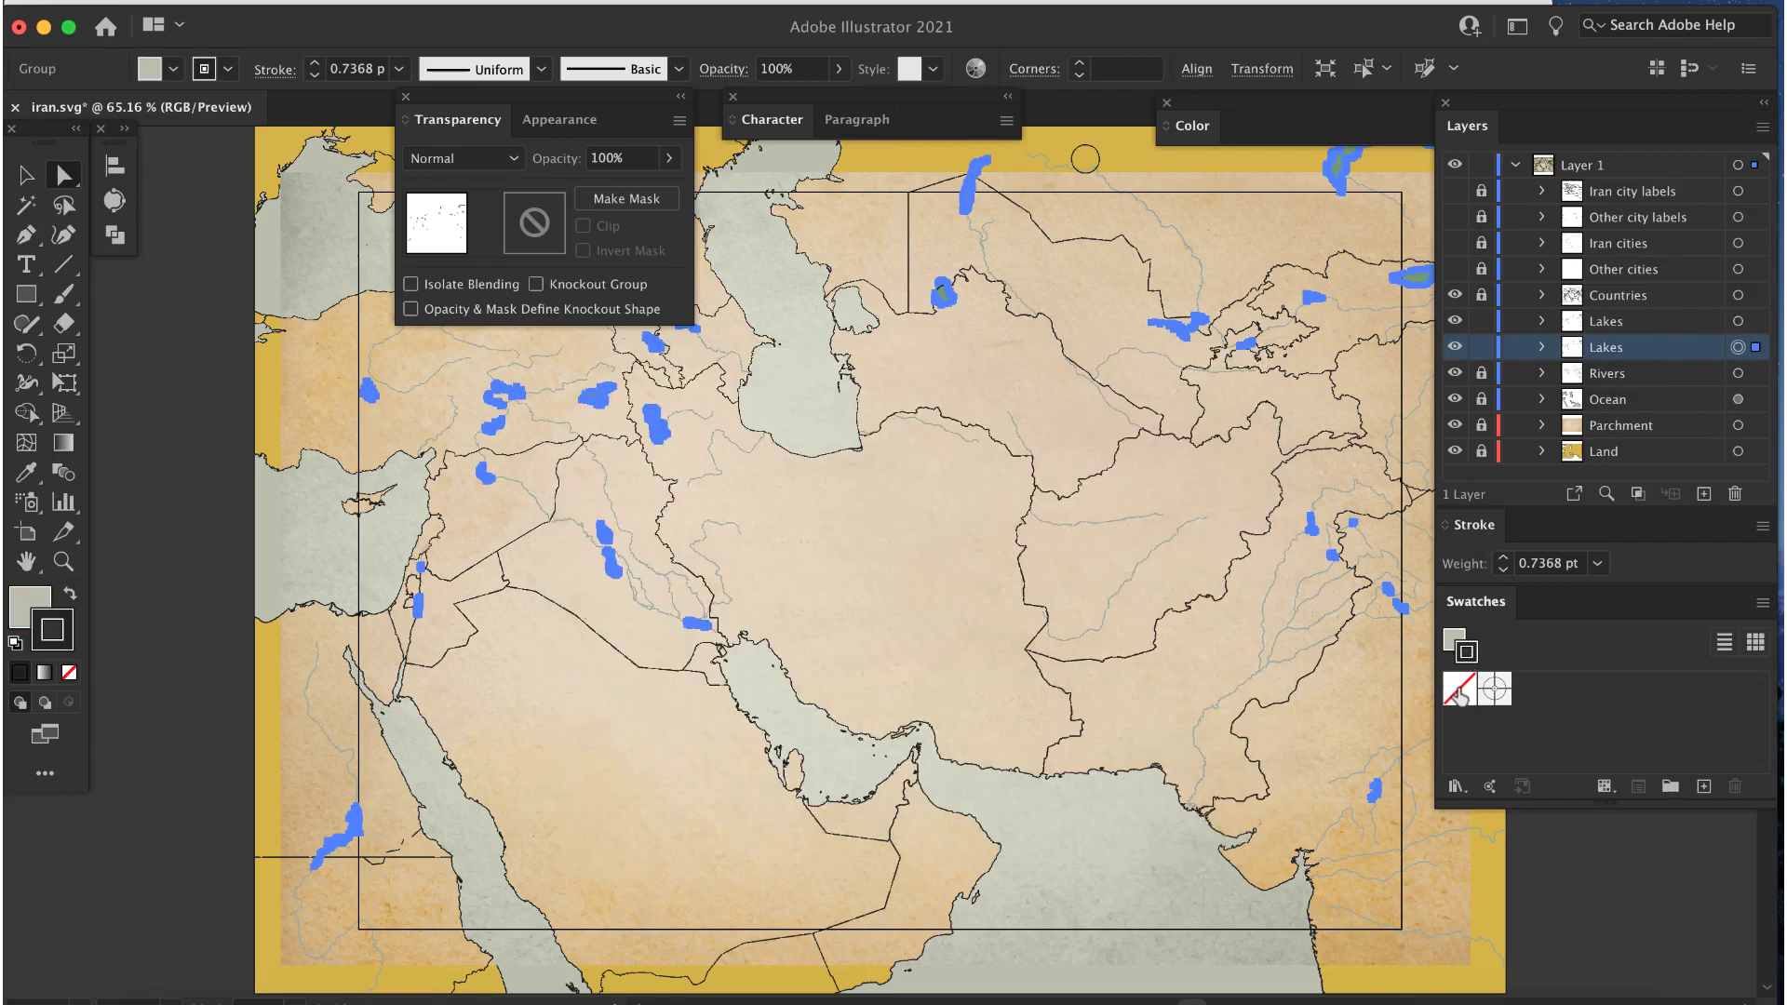
{"action": "left_click", "coordinate": [1458, 690]}
Step: Give the artwork on the upper Lakes layer a #95A6A3 stroke and no fill, and deselect it
{"action": "left_click", "coordinate": [1749, 322]}
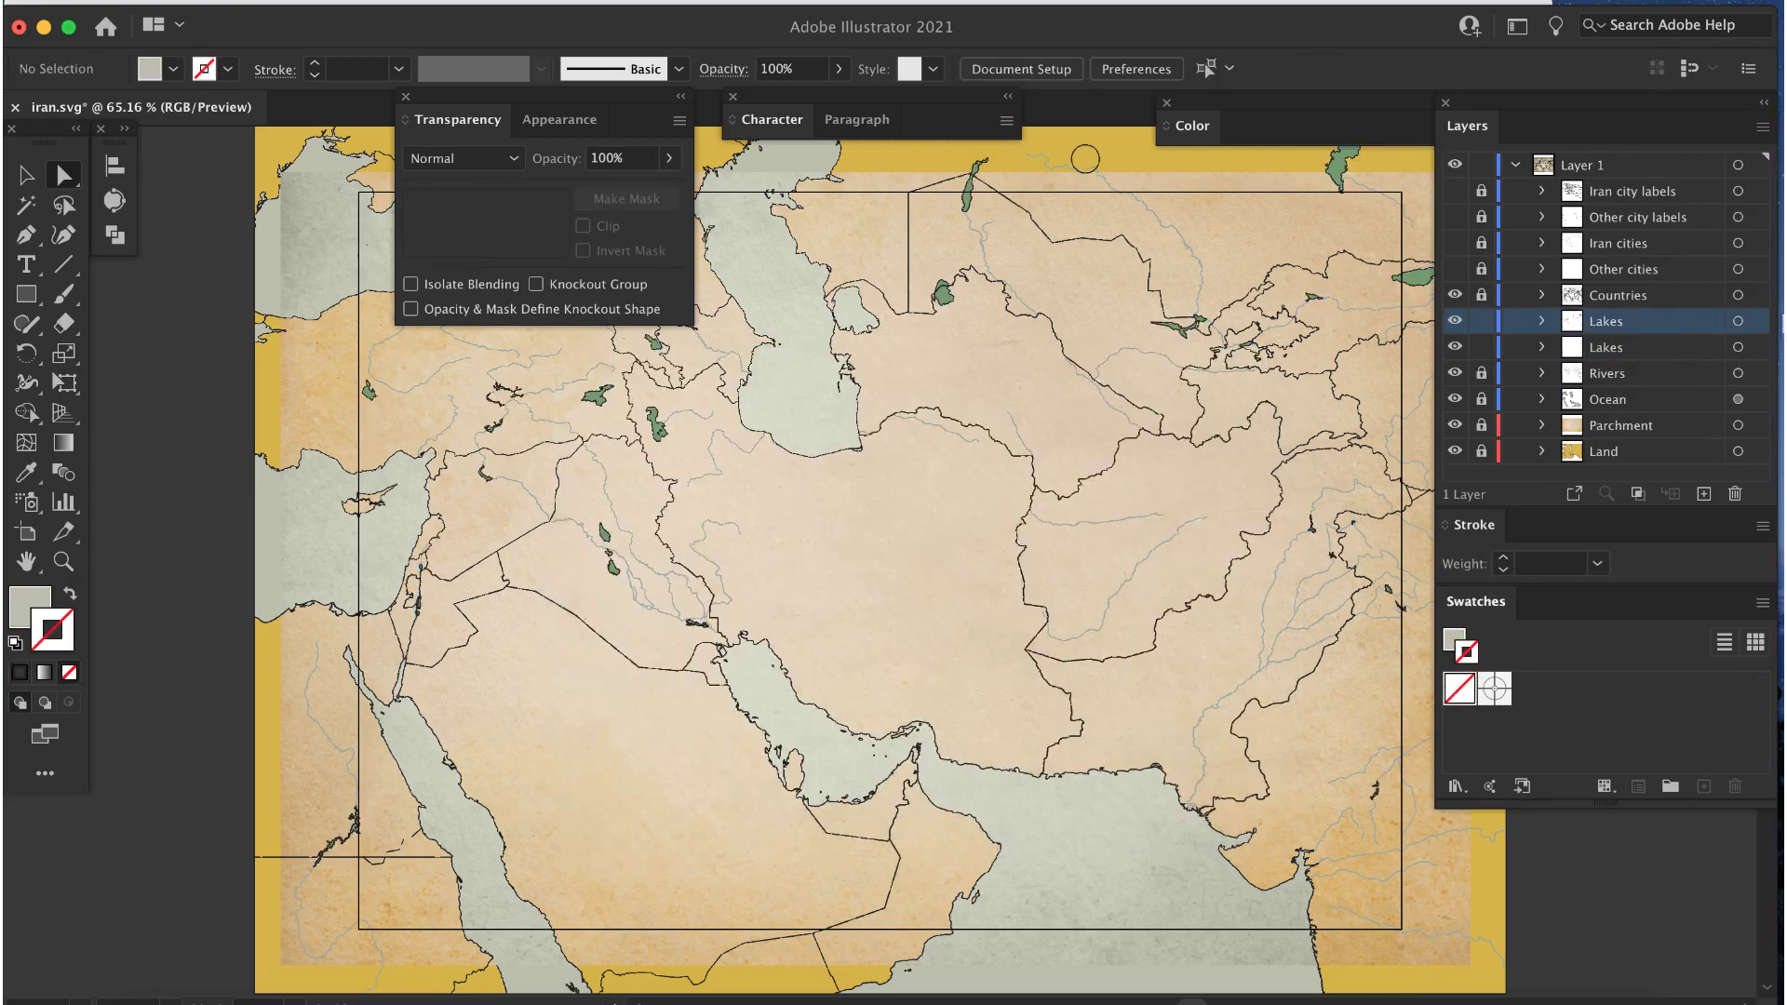
{"action": "left_click", "coordinate": [1753, 321]}
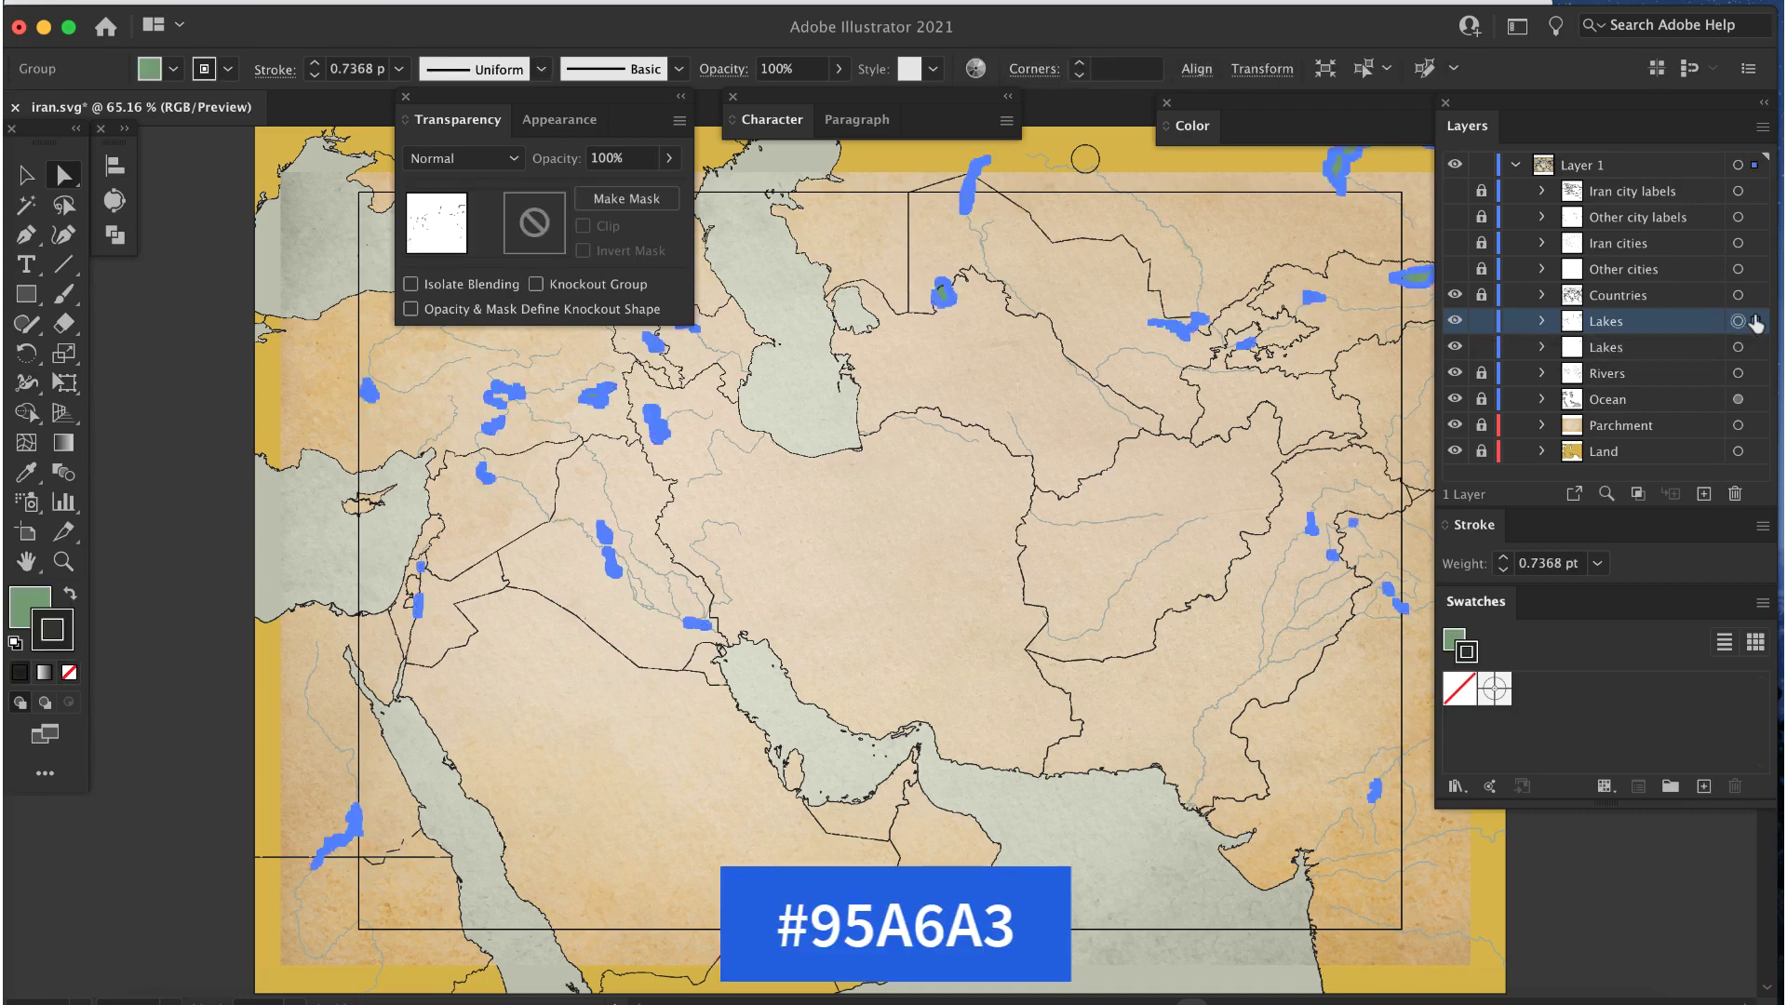
{"action": "double_click", "coordinate": [1469, 655]}
{"action": "type", "text": "95a6a3"}
{"action": "key", "text": "Tab"}
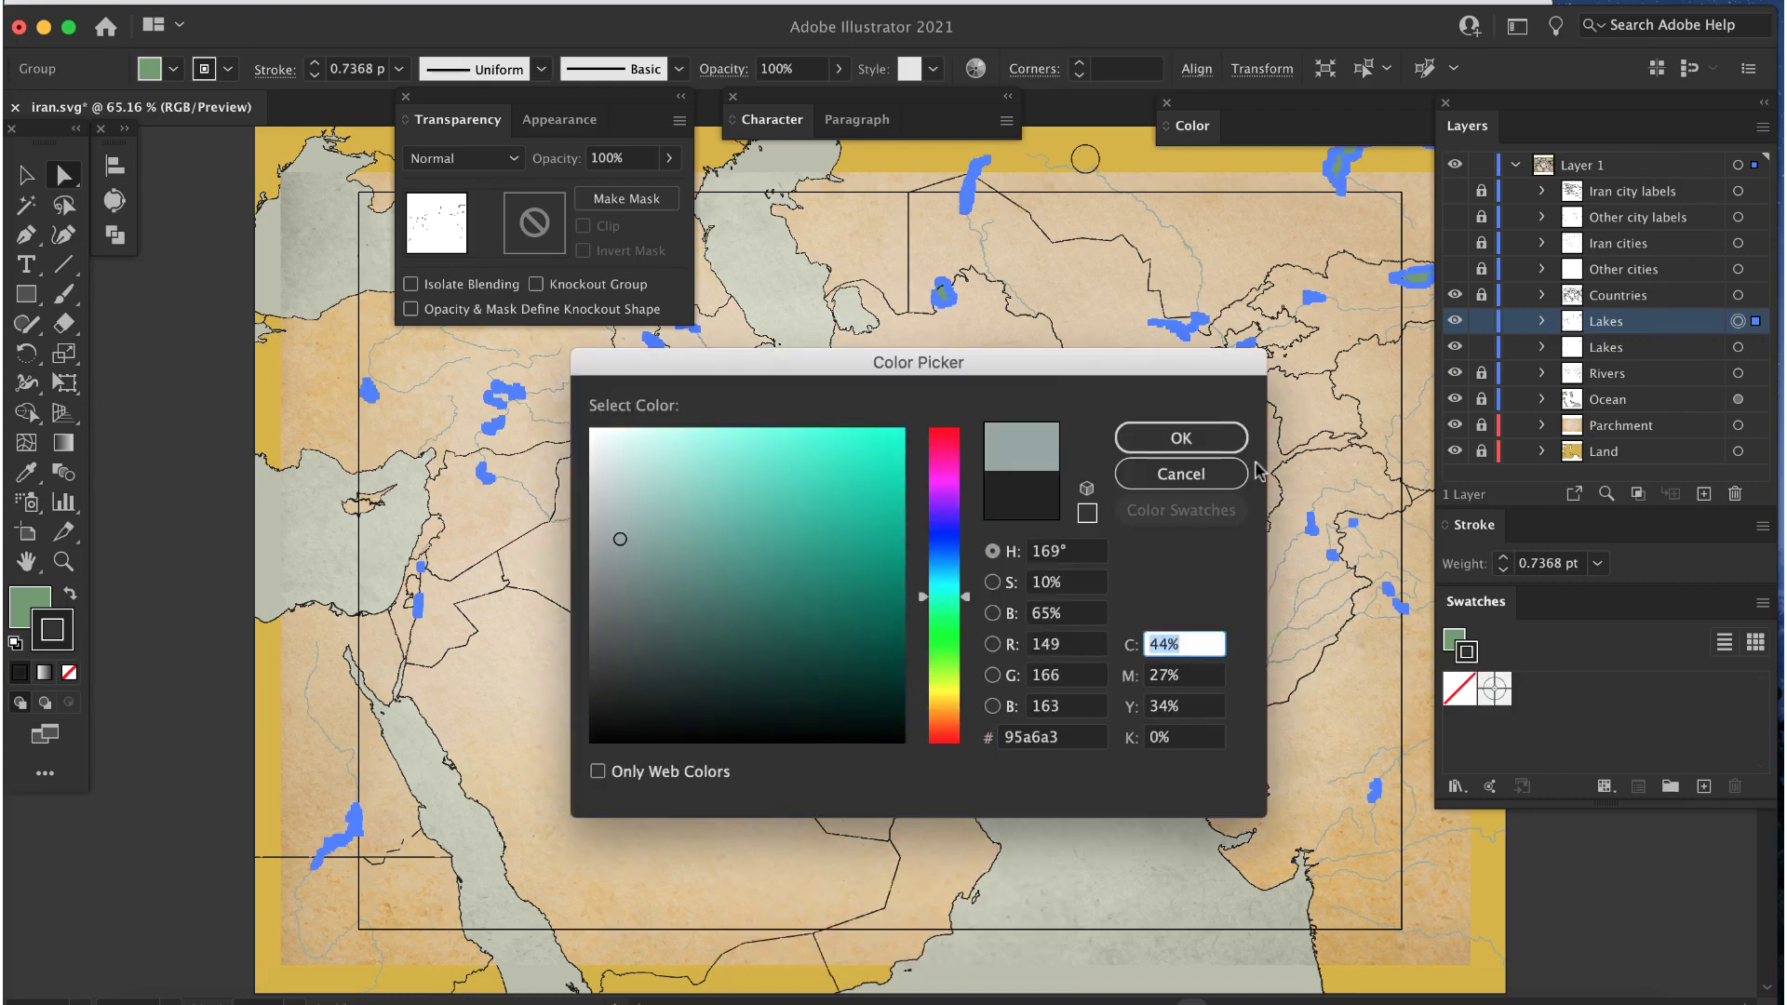
{"action": "left_click", "coordinate": [1227, 444]}
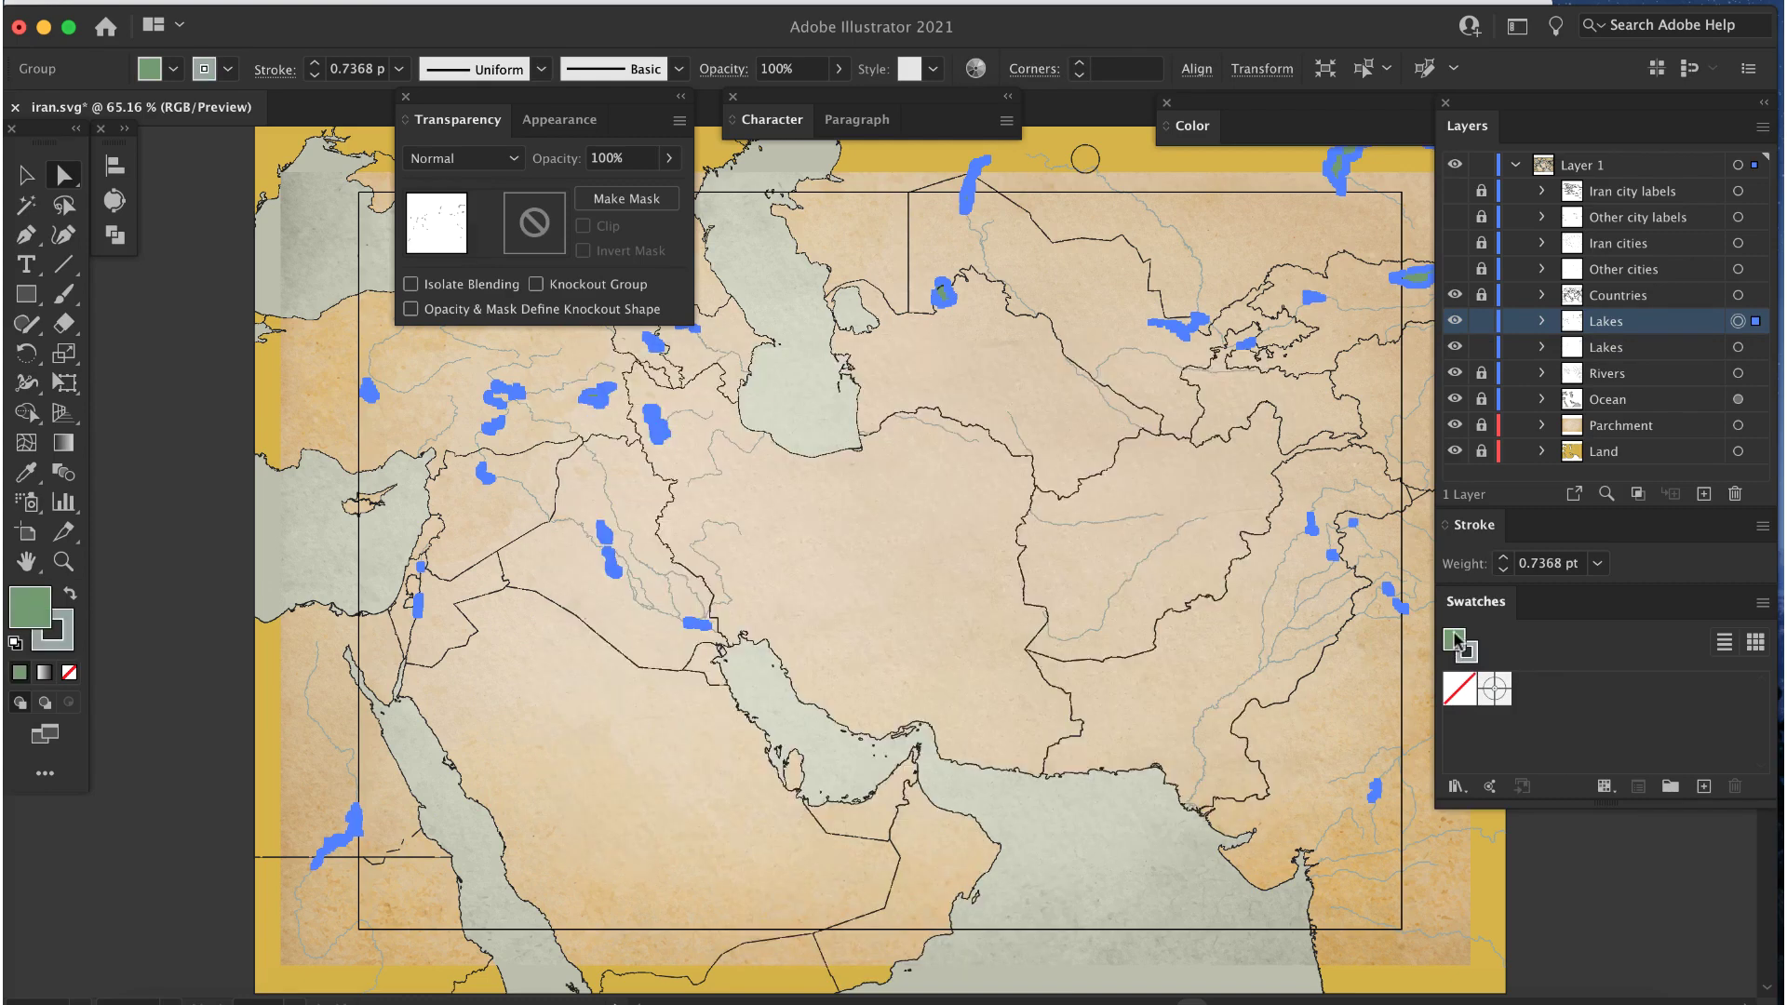
{"action": "left_click", "coordinate": [1459, 689]}
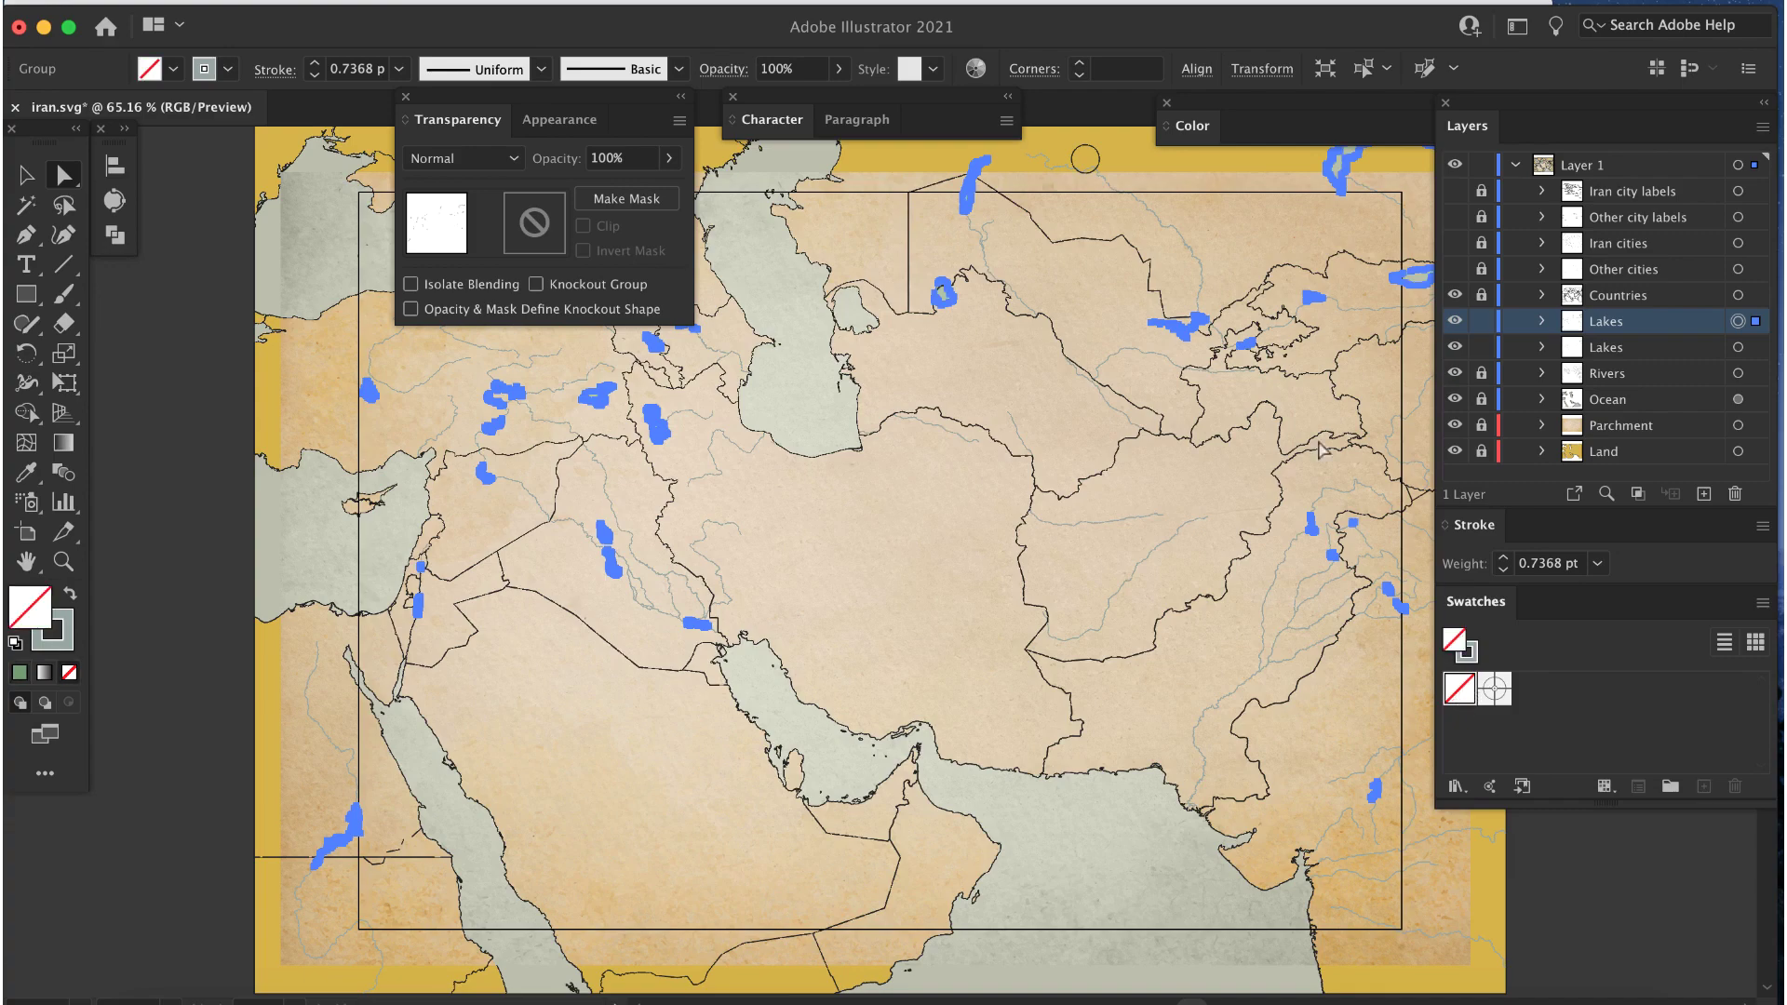
{"action": "left_click", "coordinate": [428, 0]}
{"action": "left_click", "coordinate": [453, 58]}
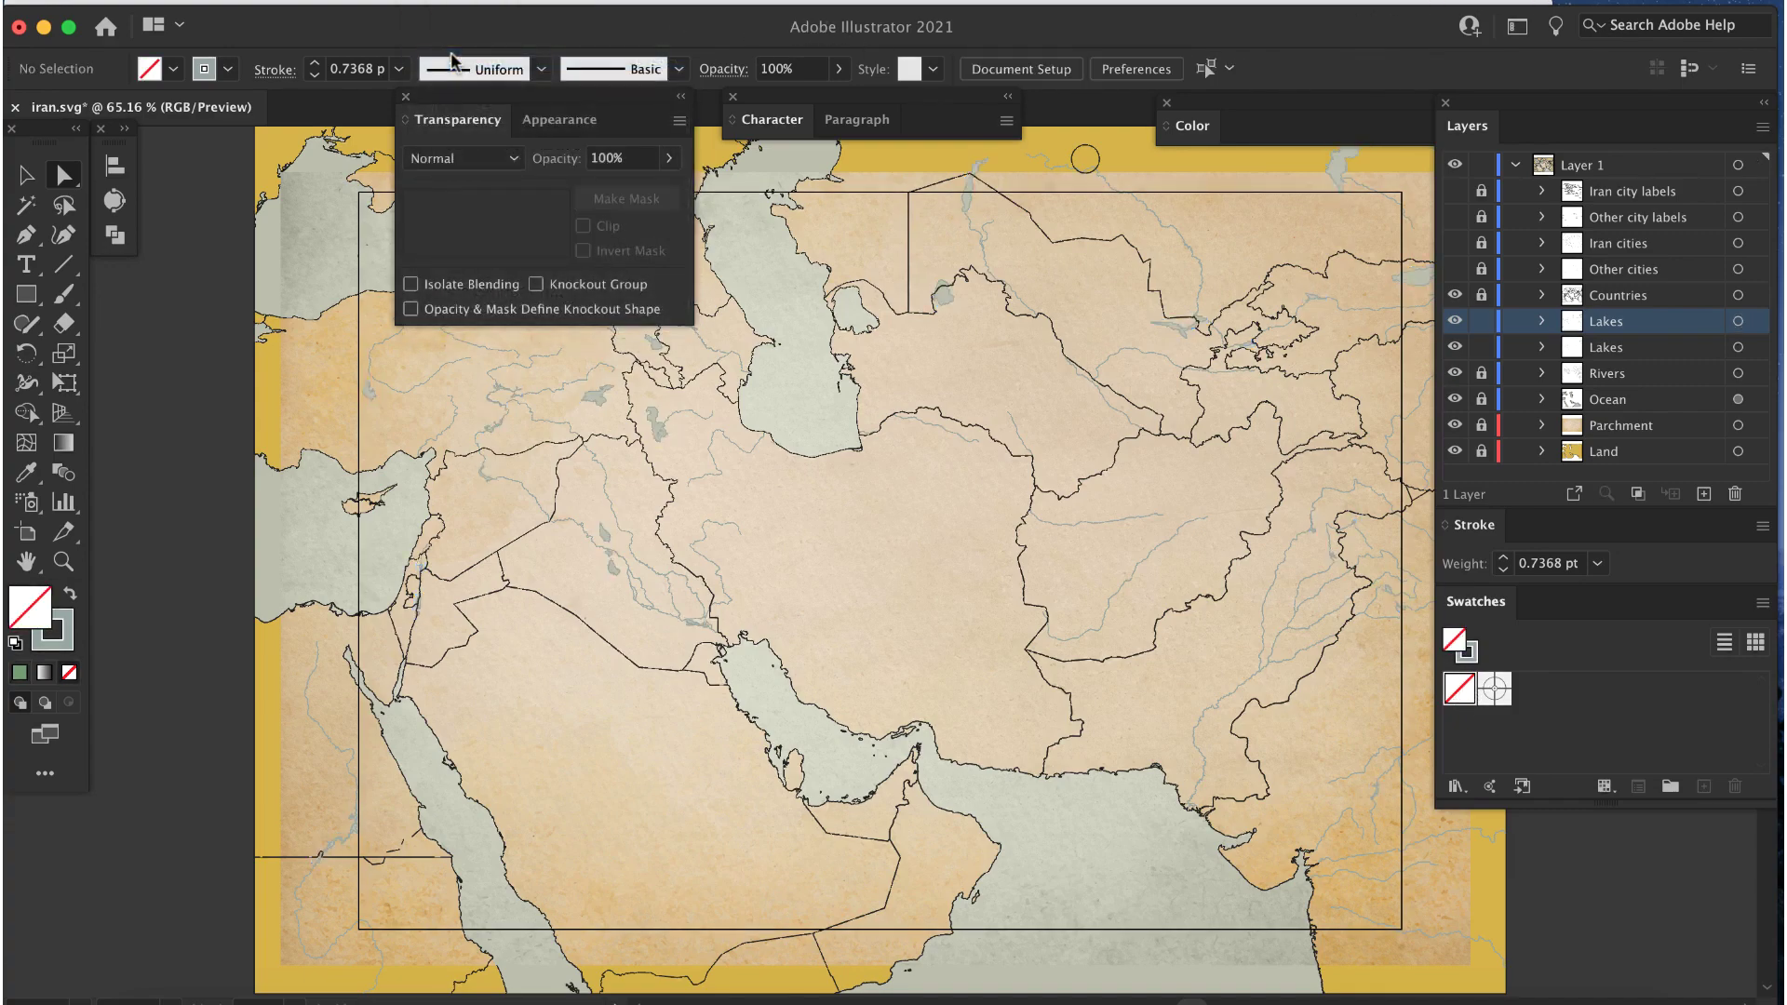
Step: Unlock only the Countries layer, locking the others, and set the stroke color of its borders to #D9CEB2
{"action": "left_click", "coordinate": [1480, 295], "text": "alt"}
{"action": "left_click", "coordinate": [1755, 296]}
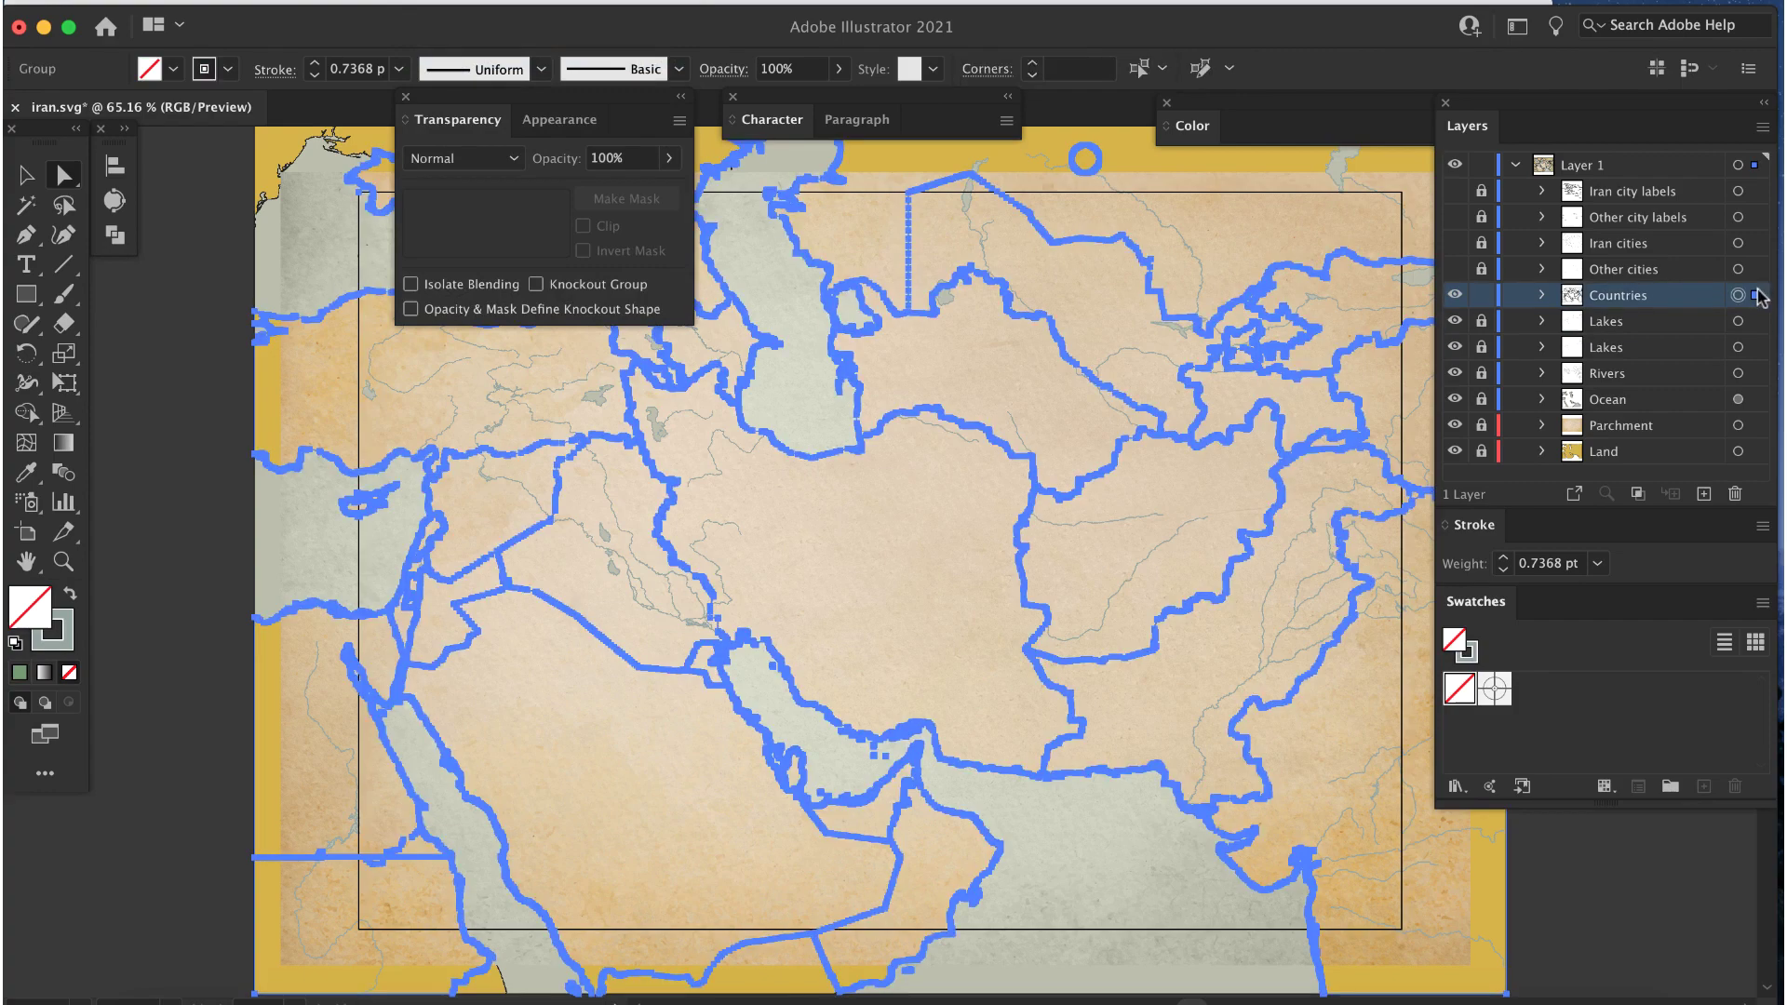
{"action": "double_click", "coordinate": [53, 629]}
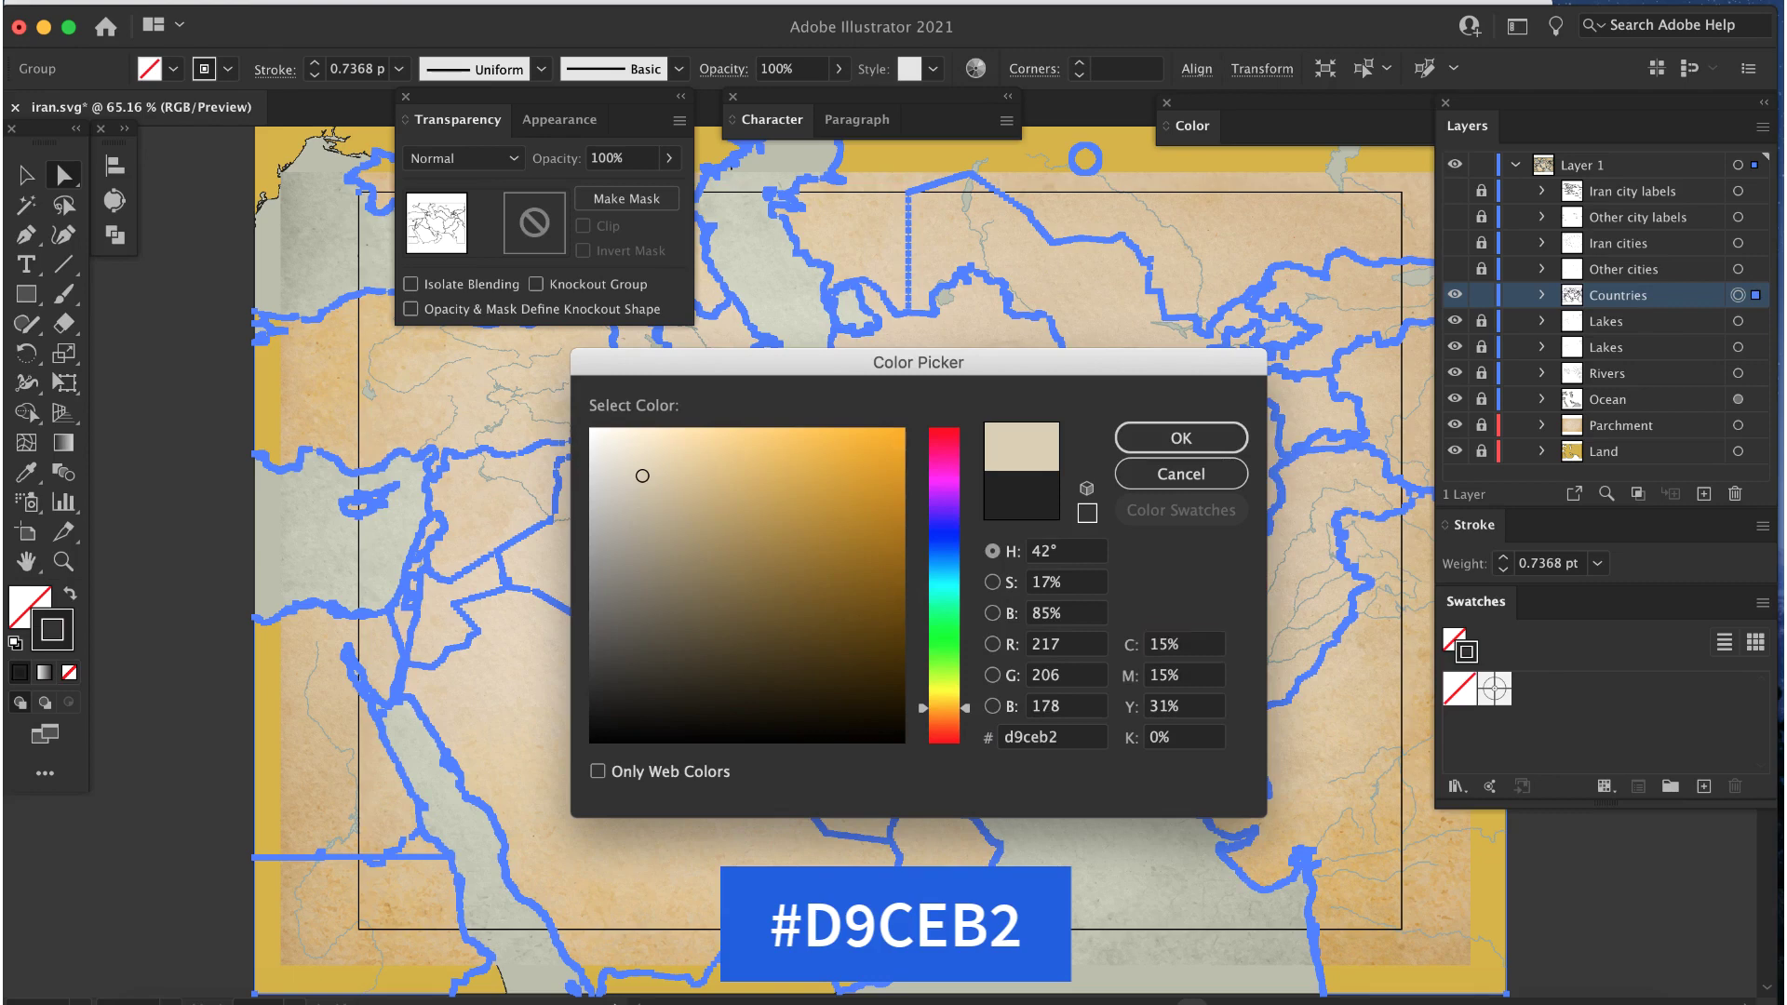
{"action": "key", "text": "Return"}
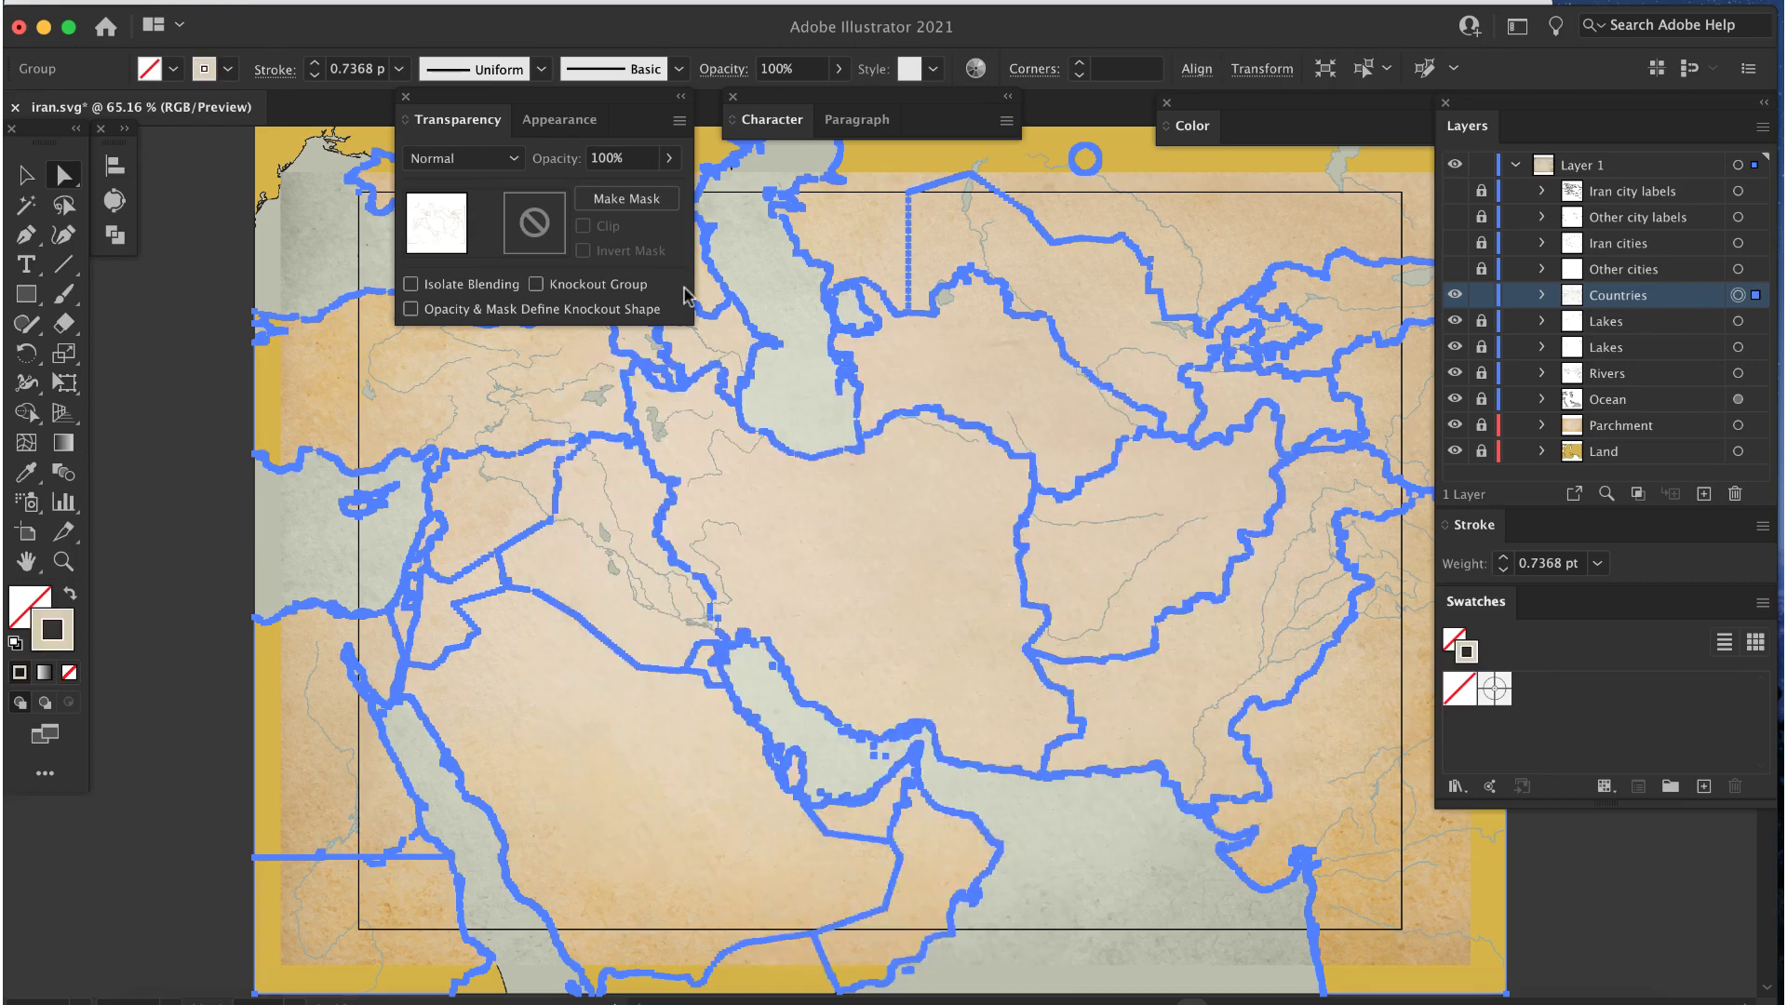
Step: Set the country borders' blending mode to Multiply, and lock the Countries layer
{"action": "left_click", "coordinate": [462, 158]}
{"action": "left_click", "coordinate": [487, 247]}
{"action": "left_click", "coordinate": [1481, 295]}
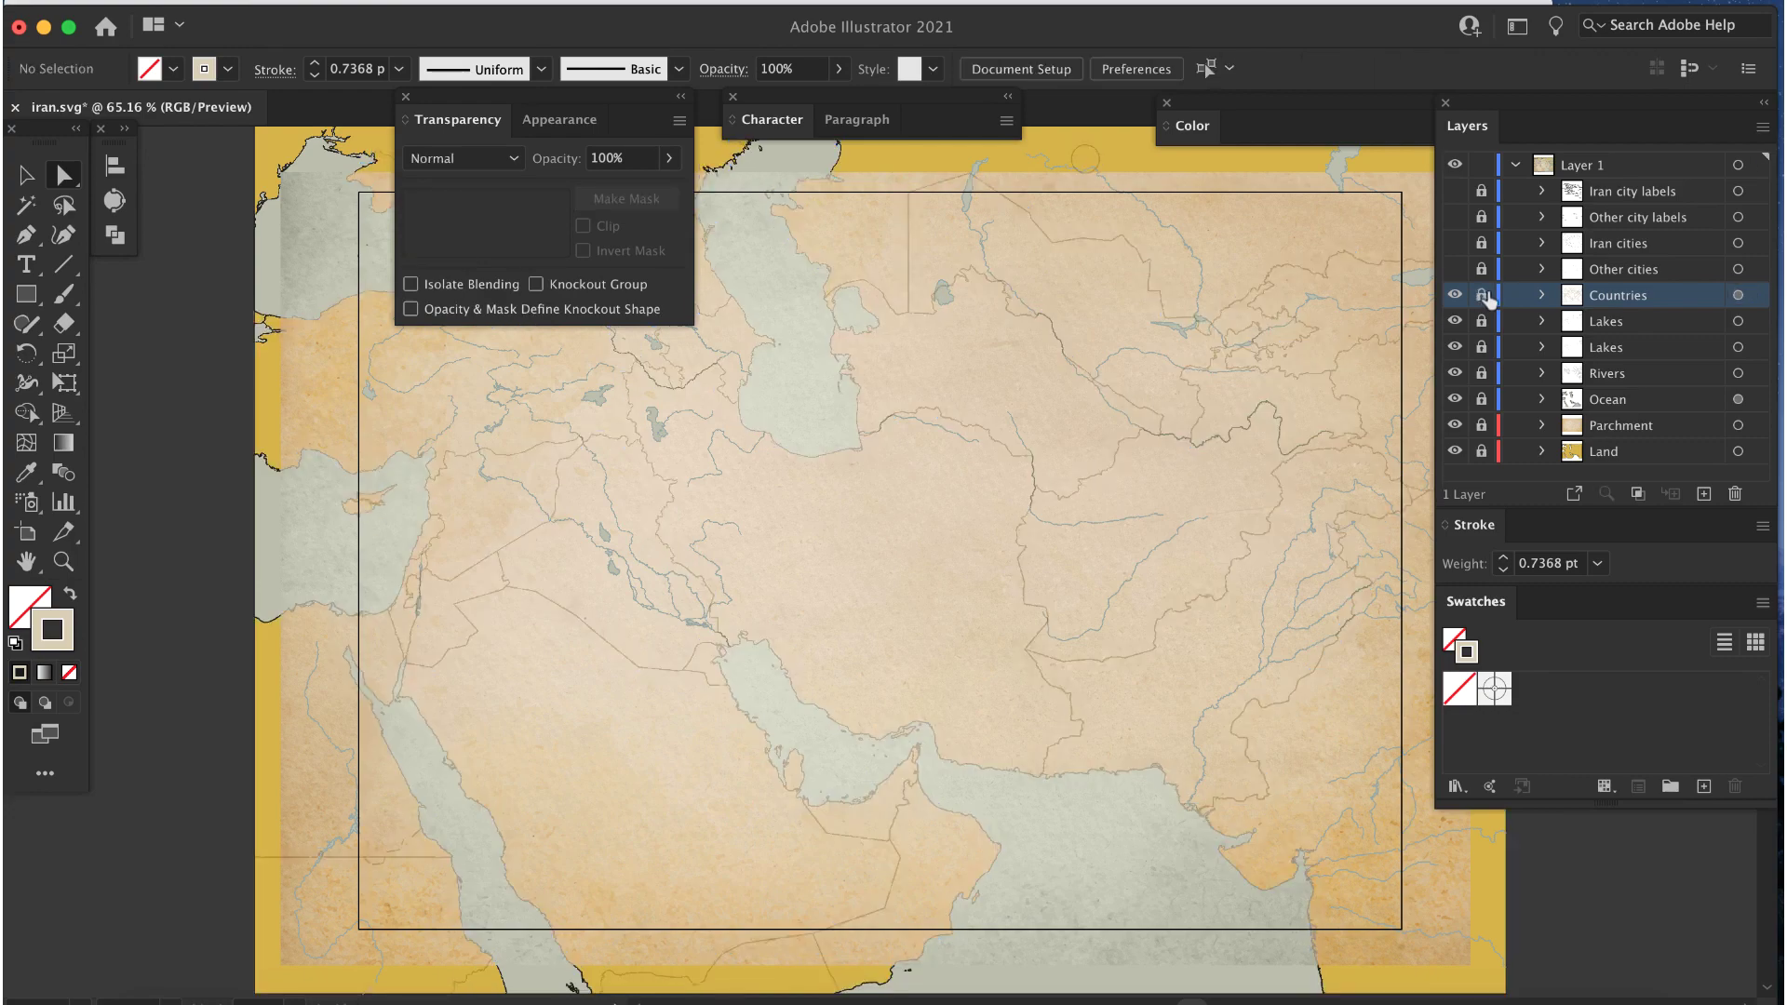
Step: Show and unlock the Iran cities and Other cities layers
{"action": "left_click_drag", "start_coordinate": [1454, 243], "coordinate": [1456, 271]}
{"action": "left_click", "coordinate": [1482, 269]}
{"action": "left_click", "coordinate": [1481, 243]}
Step: Merge the Iran cities and Other cities layers into one, and rename the merged layer Cities
{"action": "left_click", "coordinate": [1627, 244]}
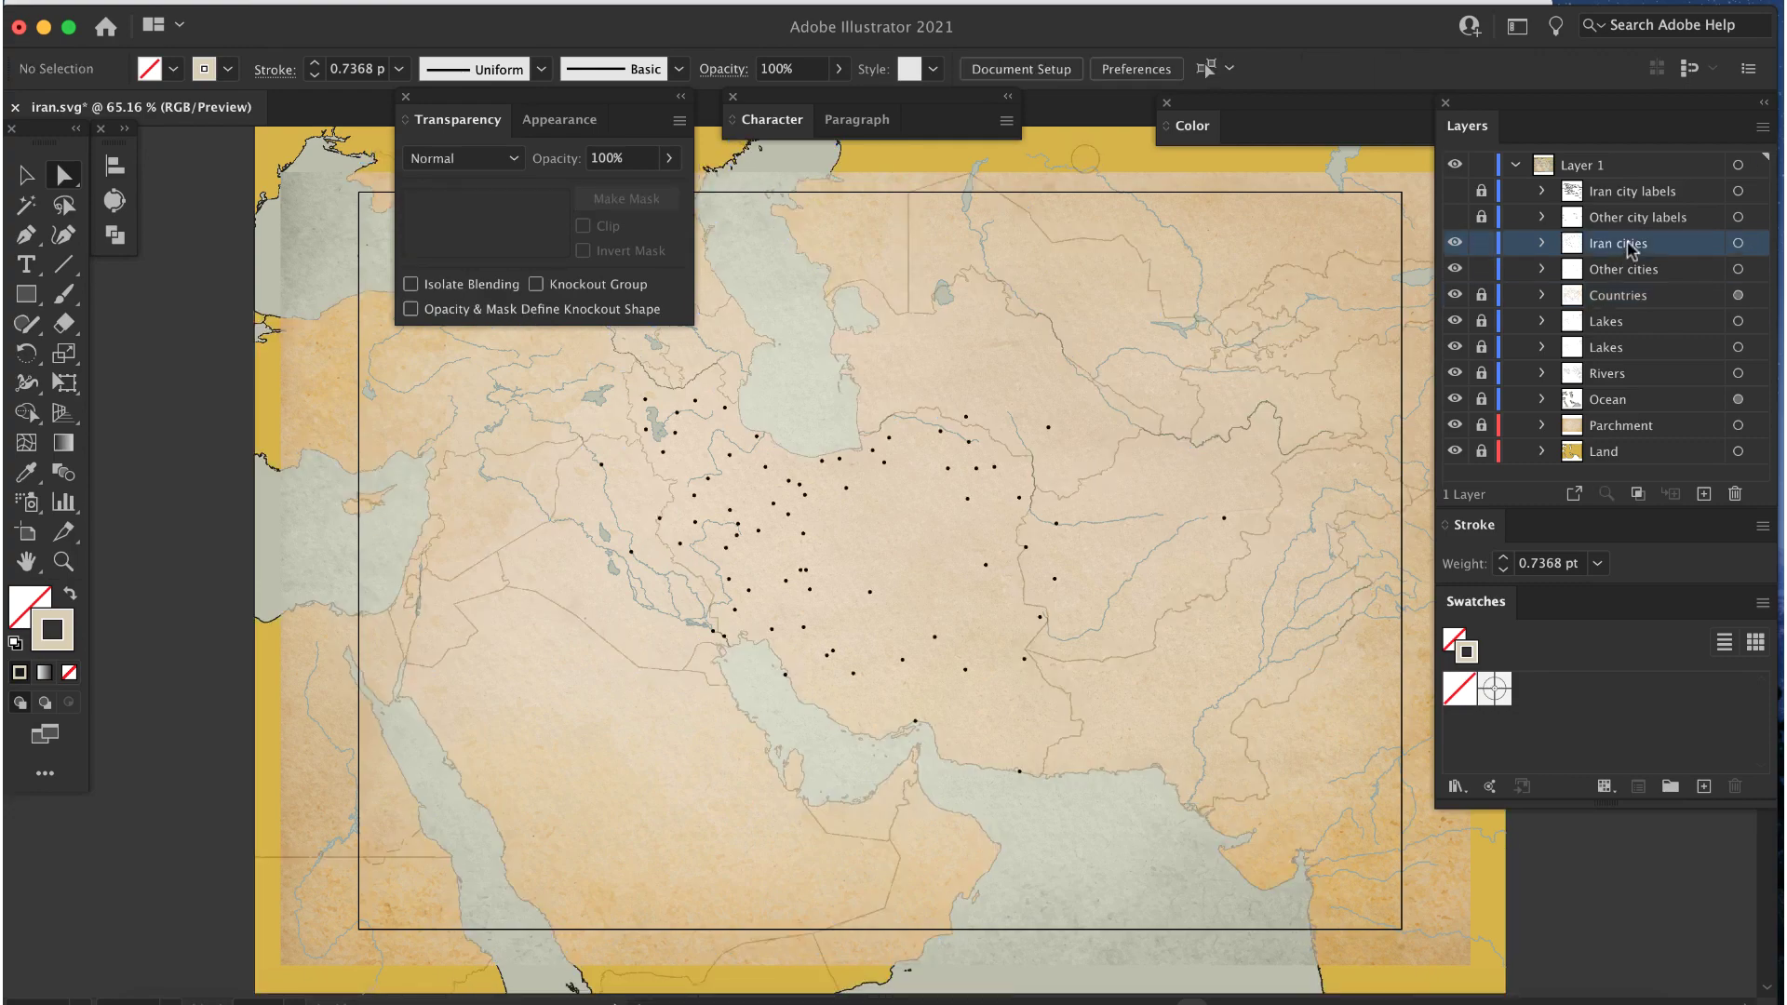
{"action": "left_click", "coordinate": [1658, 270], "text": "shift"}
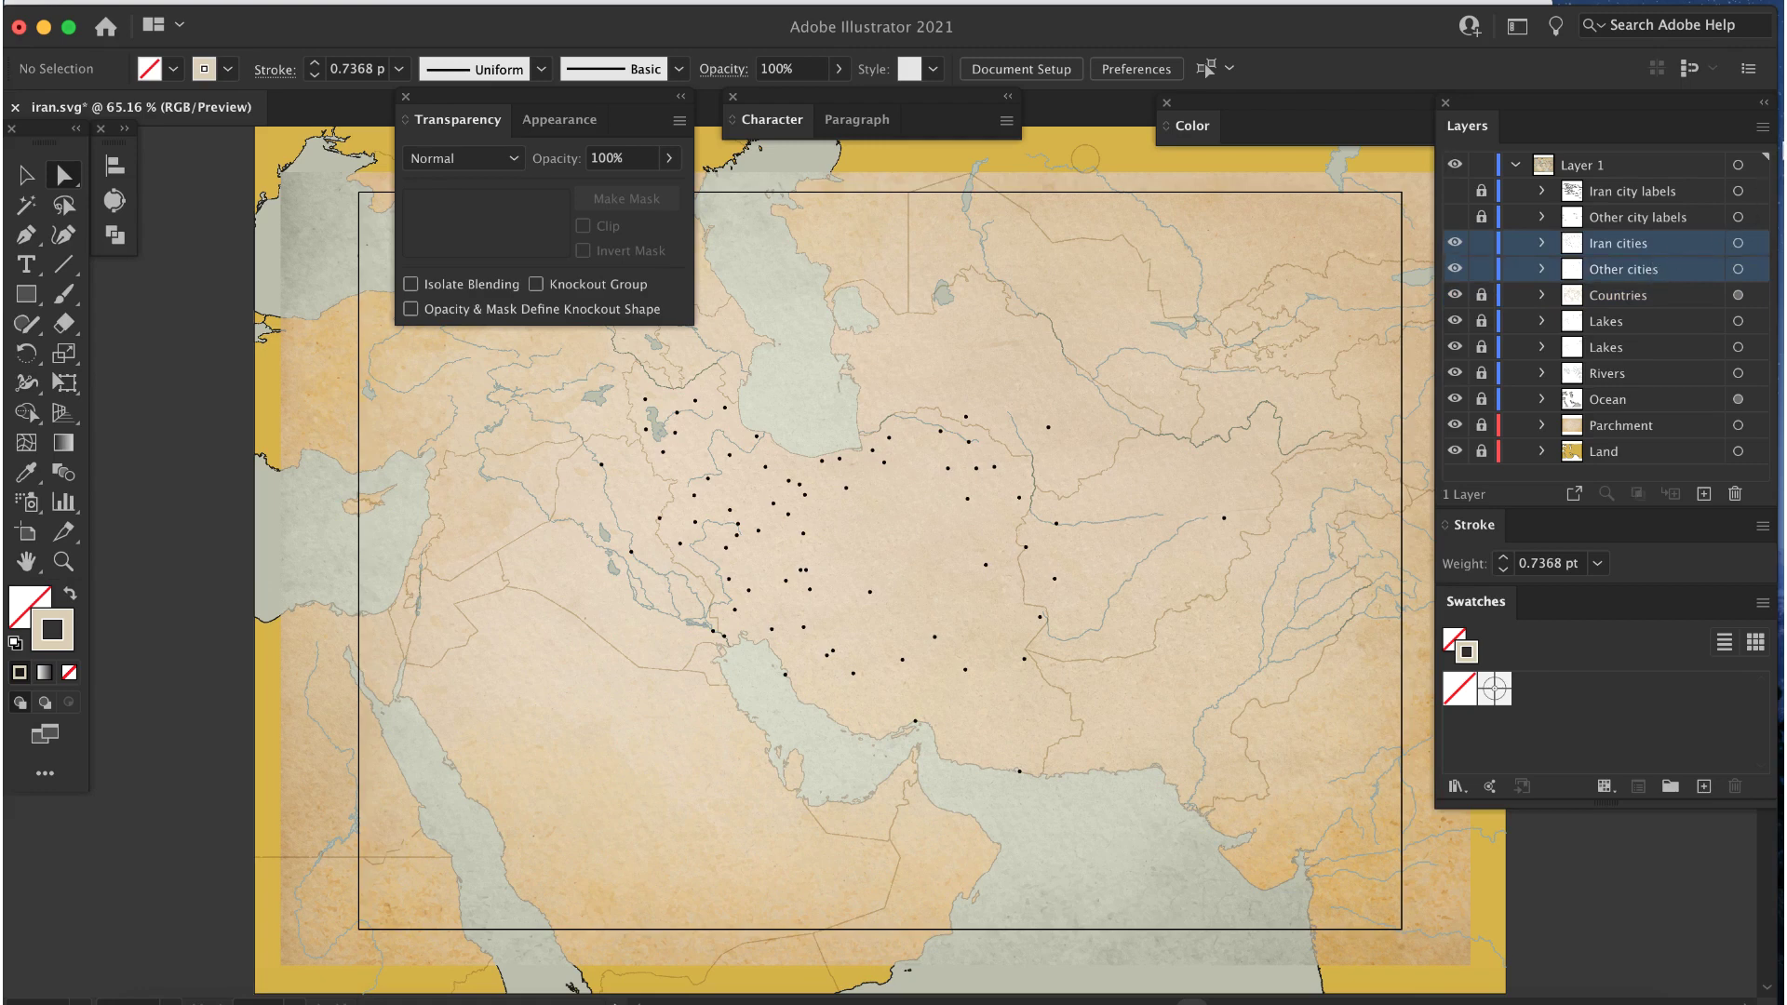
{"action": "left_click", "coordinate": [1762, 128]}
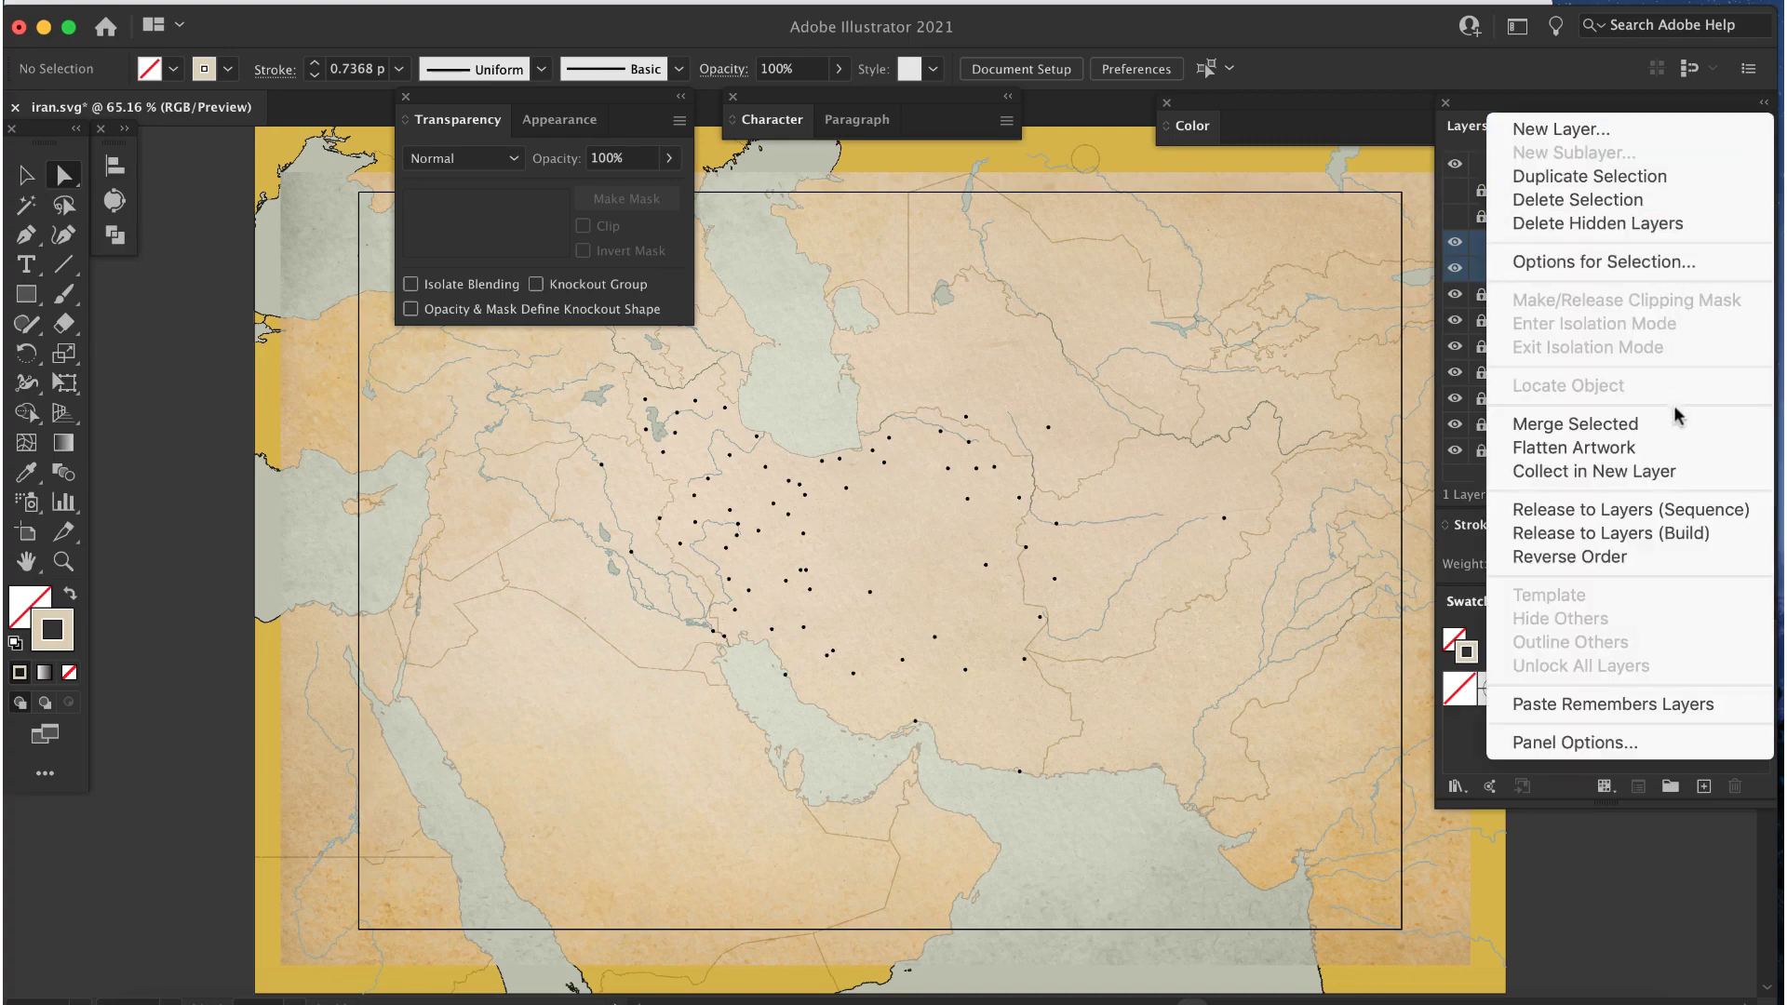
{"action": "left_click", "coordinate": [1572, 423]}
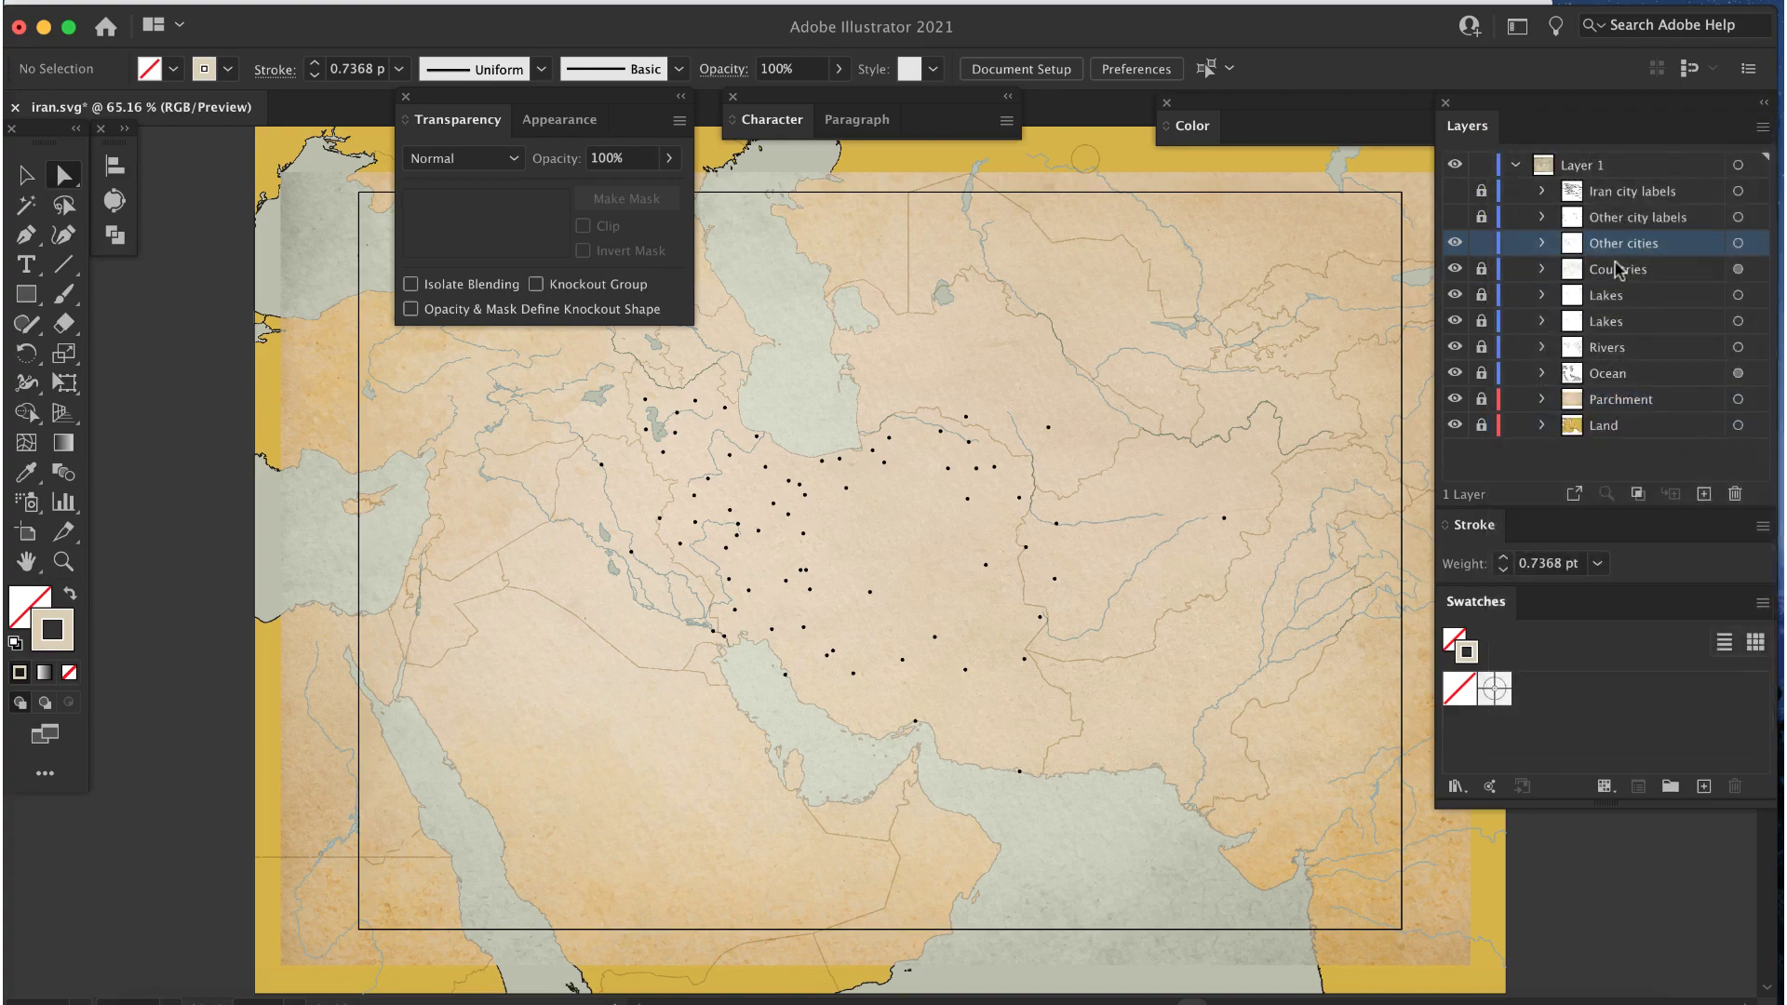
{"action": "double_click", "coordinate": [1619, 243]}
{"action": "type", "text": "Cities"}
{"action": "key", "text": "Return"}
Step: Select all the city dots and ungroup them repeatedly until they are individual paths
{"action": "key", "text": "super+a"}
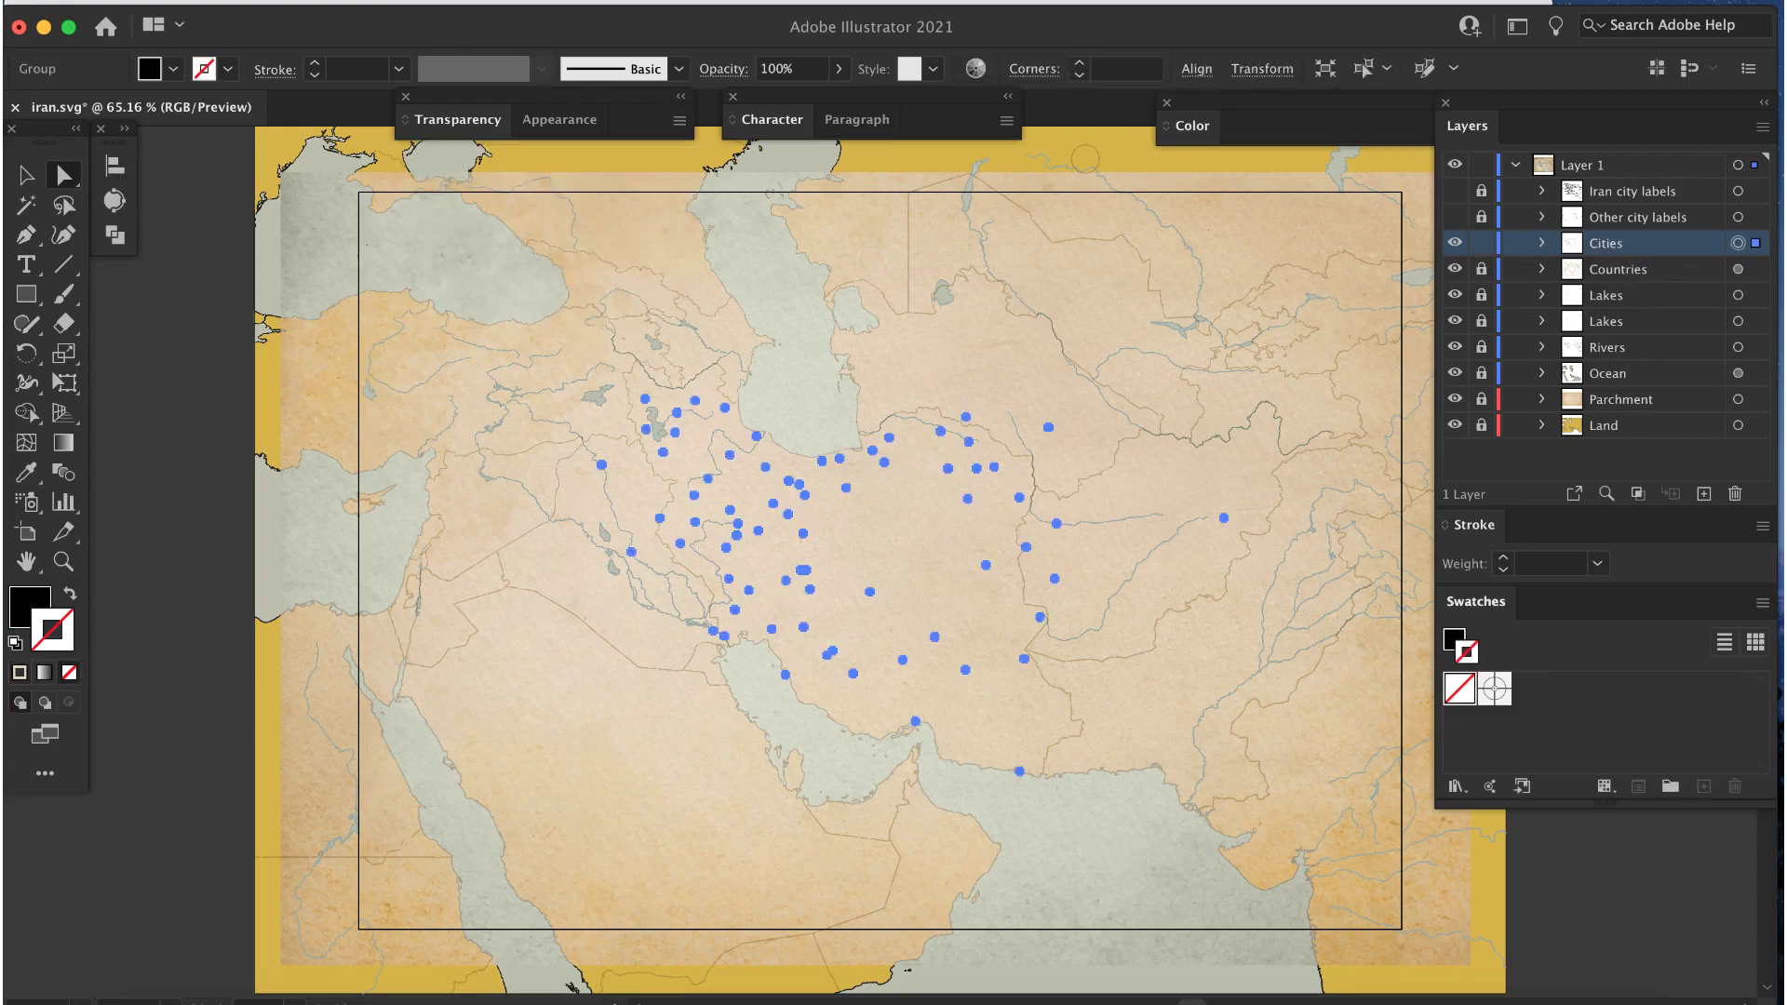
{"action": "left_click", "coordinate": [279, 2]}
{"action": "left_click", "coordinate": [337, 121]}
{"action": "left_click", "coordinate": [340, 3]}
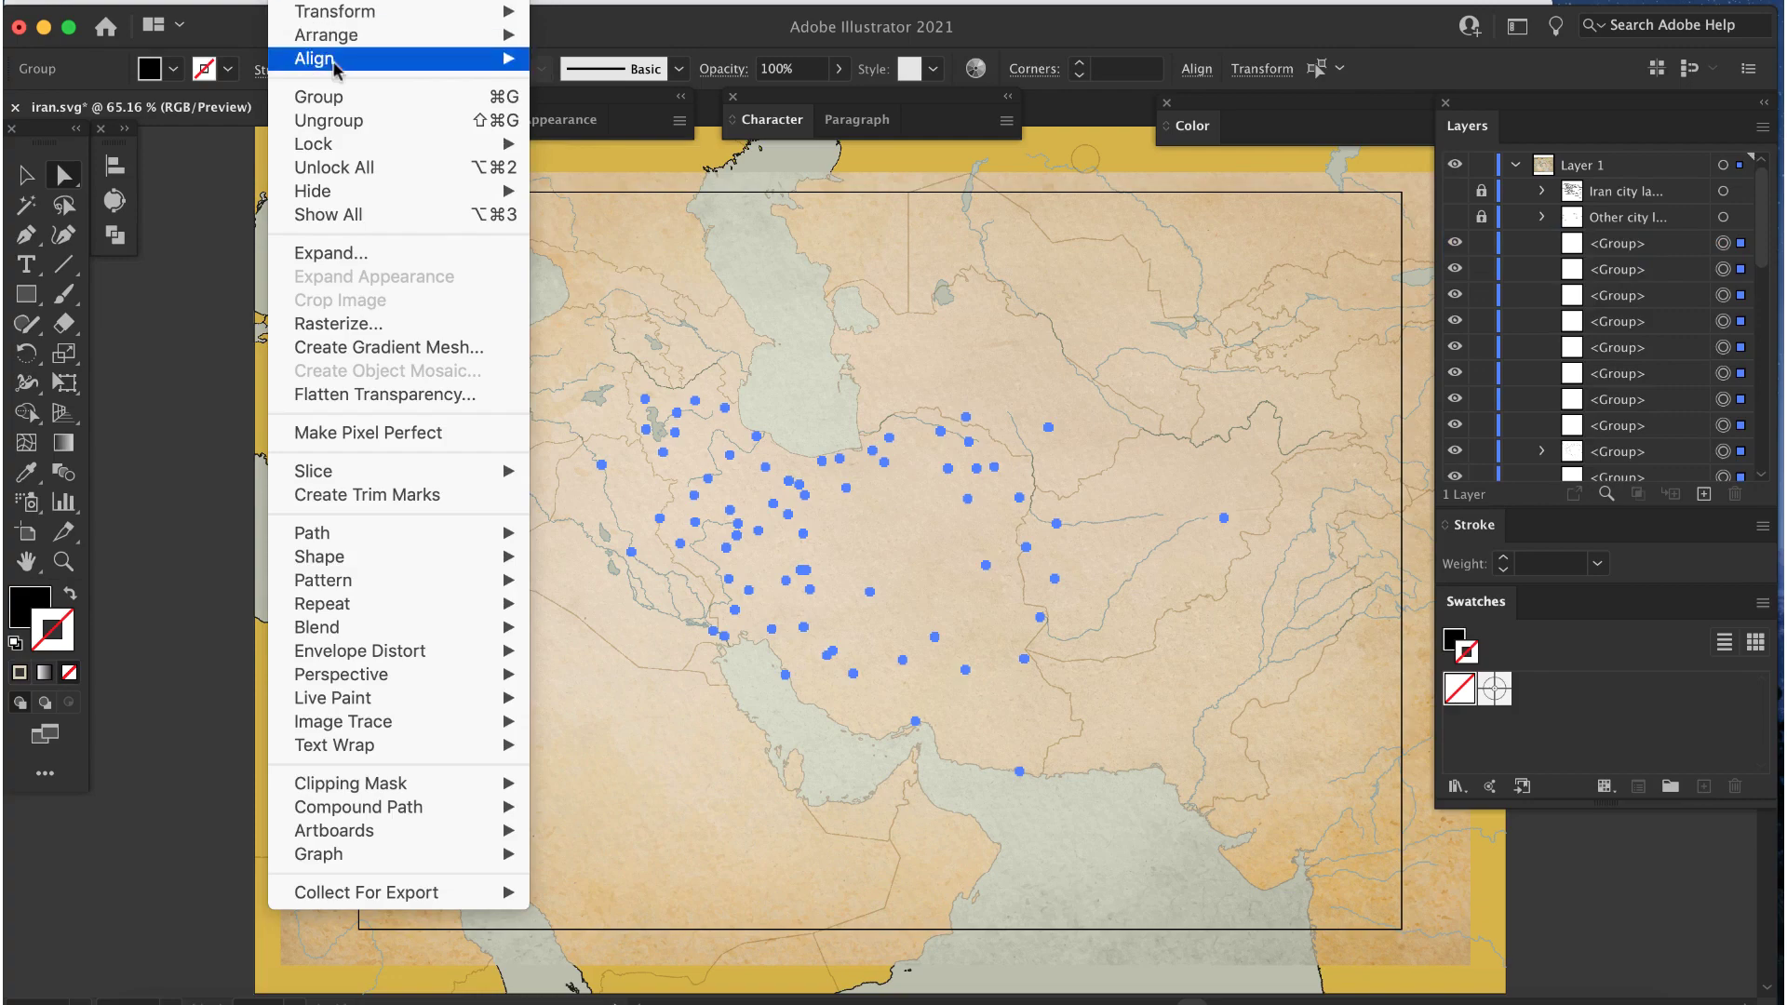
{"action": "left_click", "coordinate": [355, 129]}
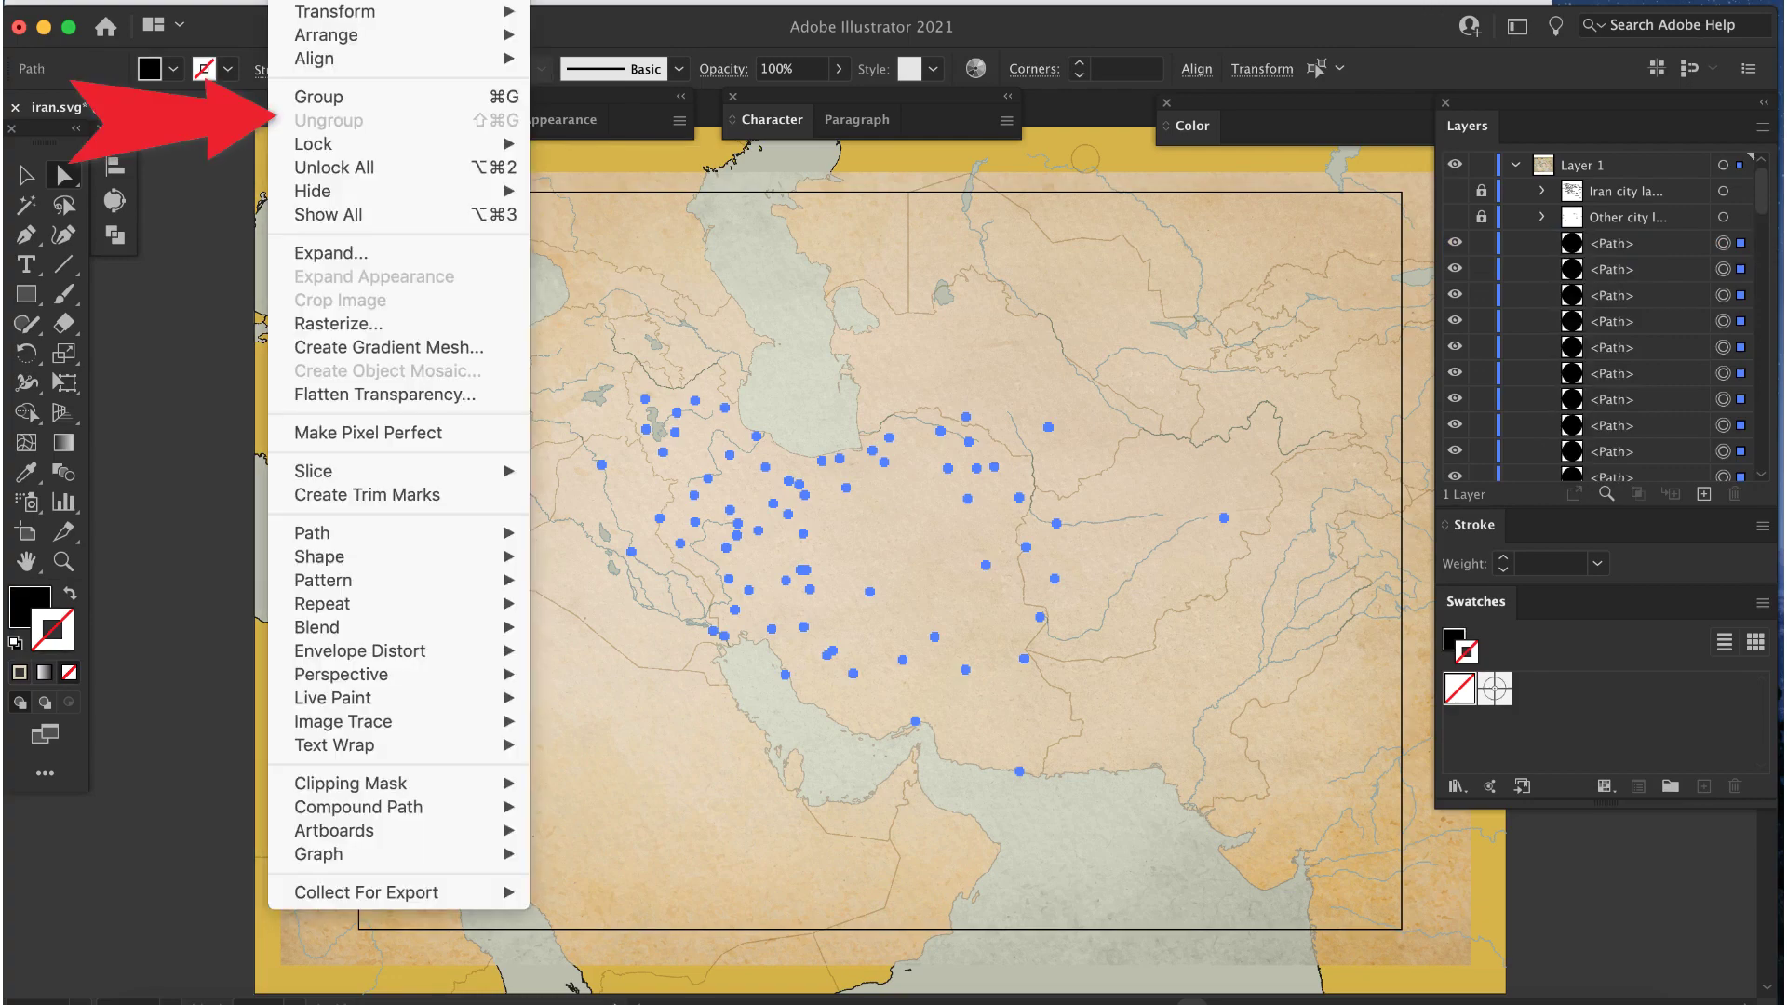
{"action": "key", "text": "Escape"}
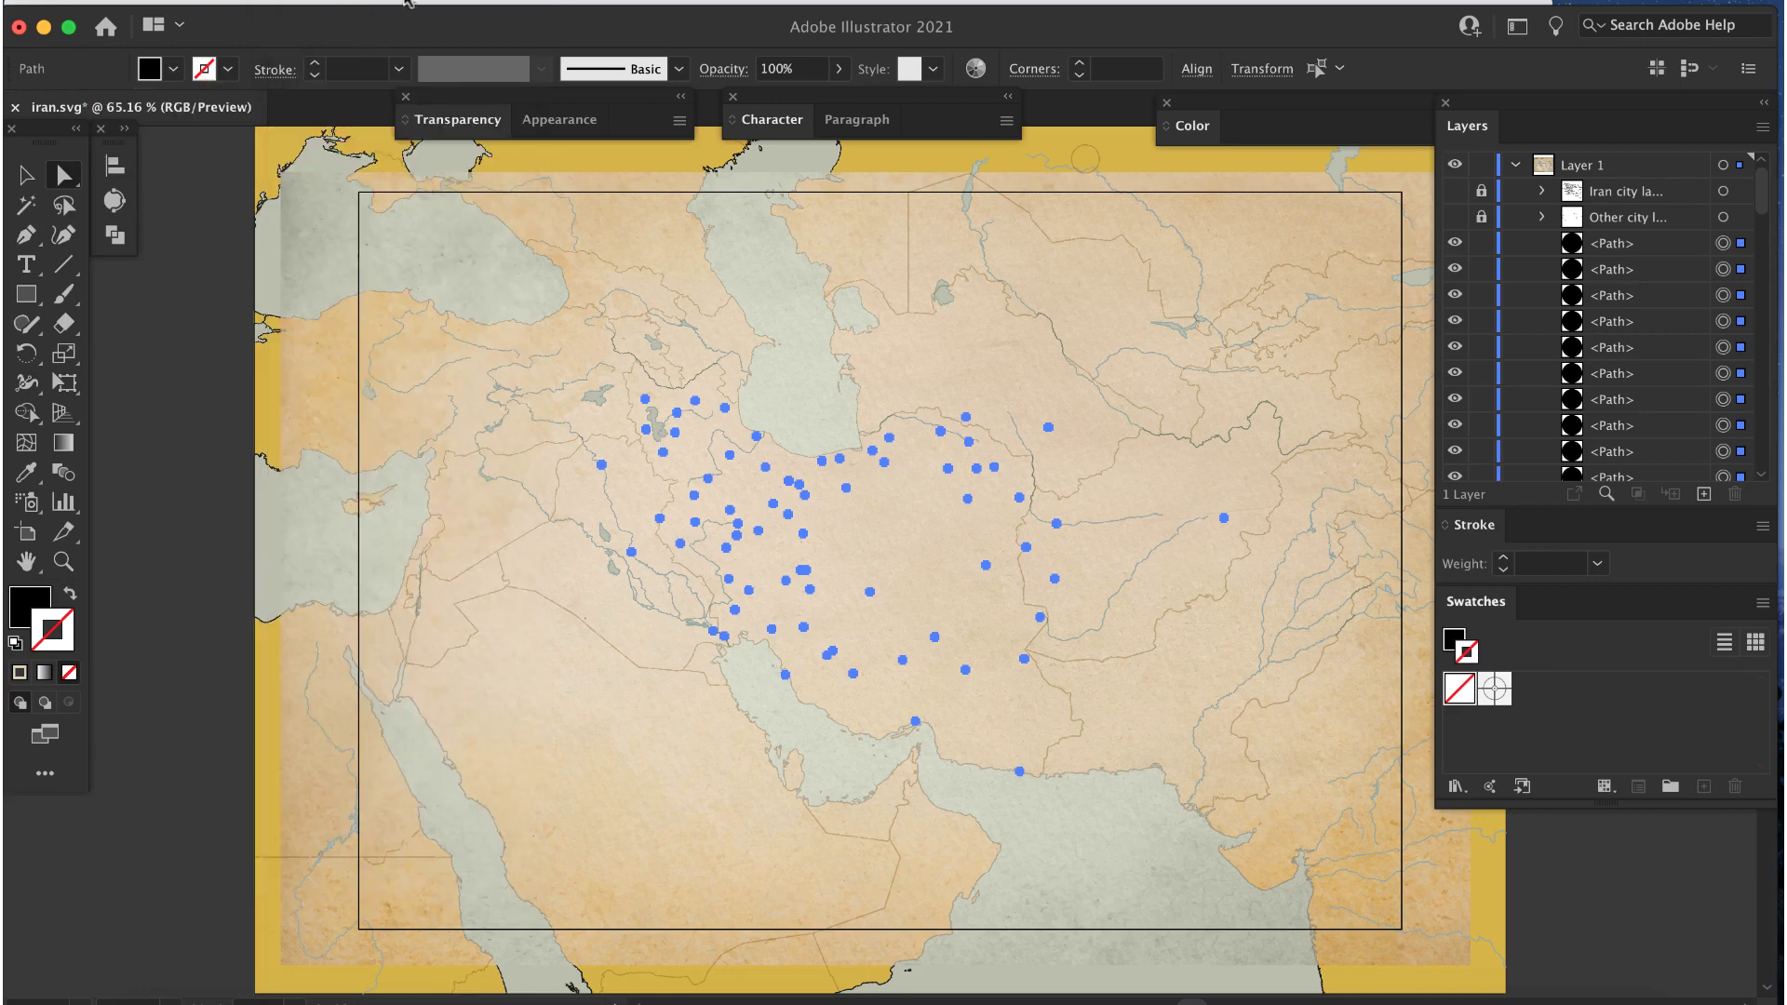
Step: Scale each city dot individually to 40% horizontally and vertically with Transform Each
{"action": "left_click", "coordinate": [307, 2]}
{"action": "mouse_move", "coordinate": [327, 10]}
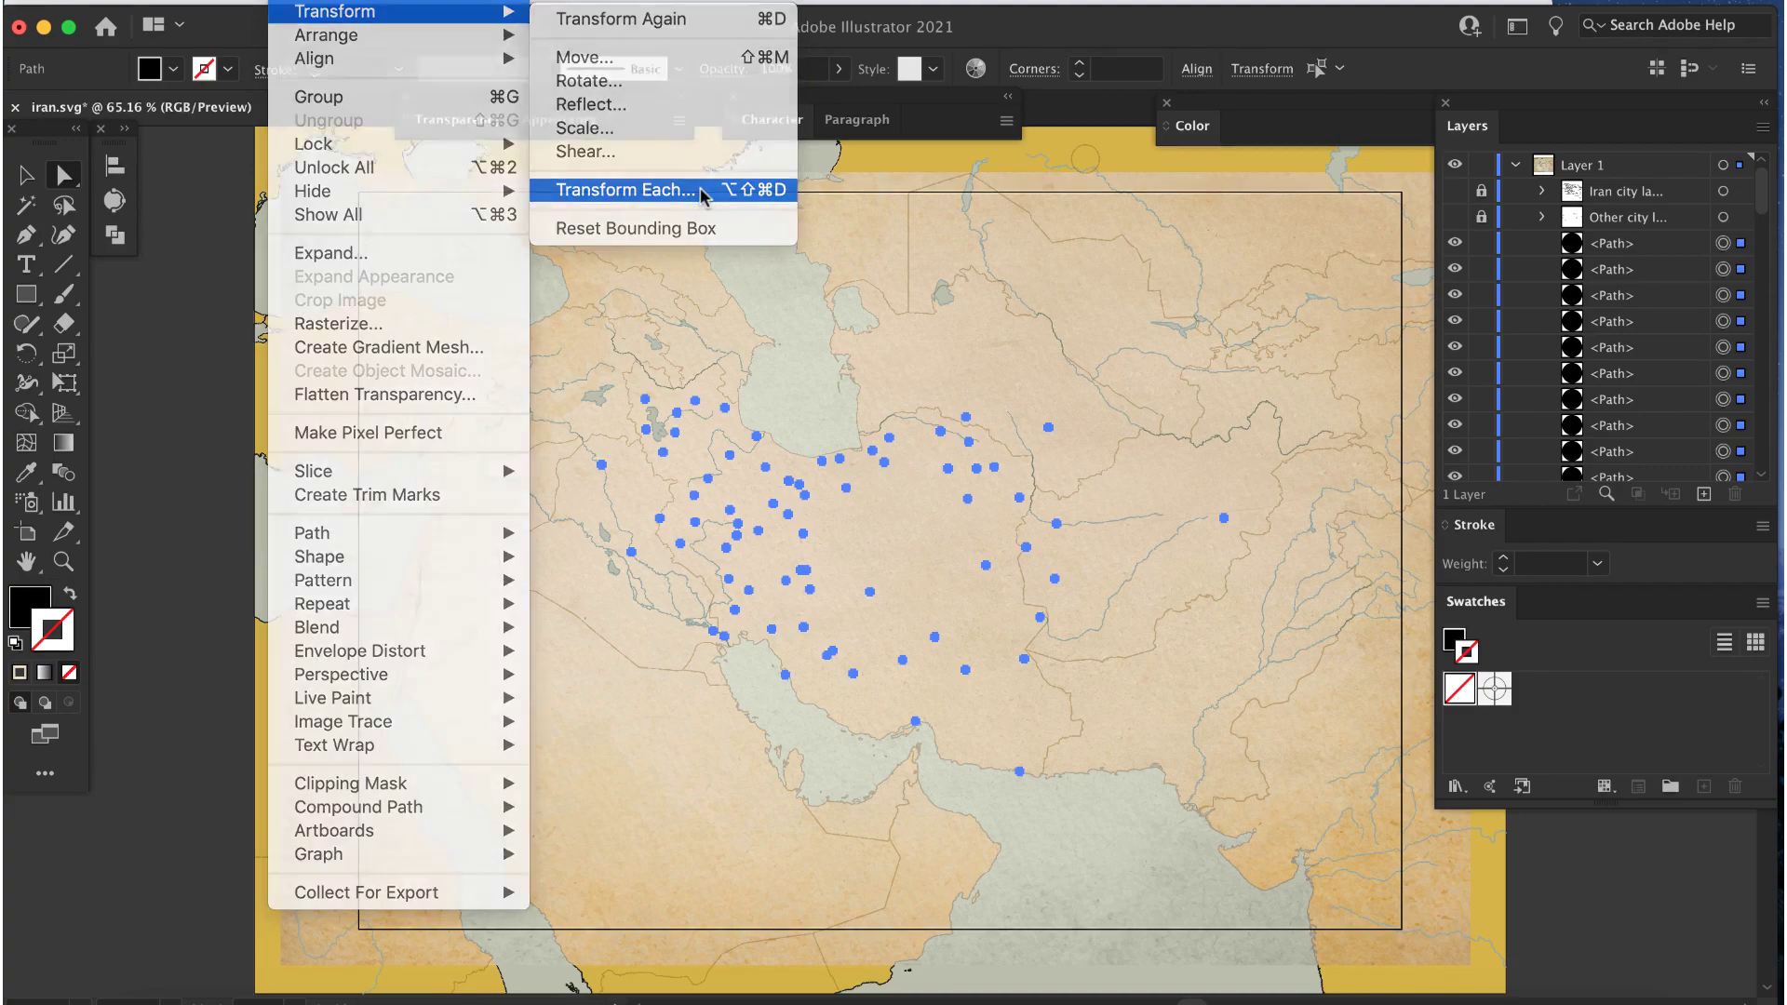
{"action": "left_click", "coordinate": [703, 192]}
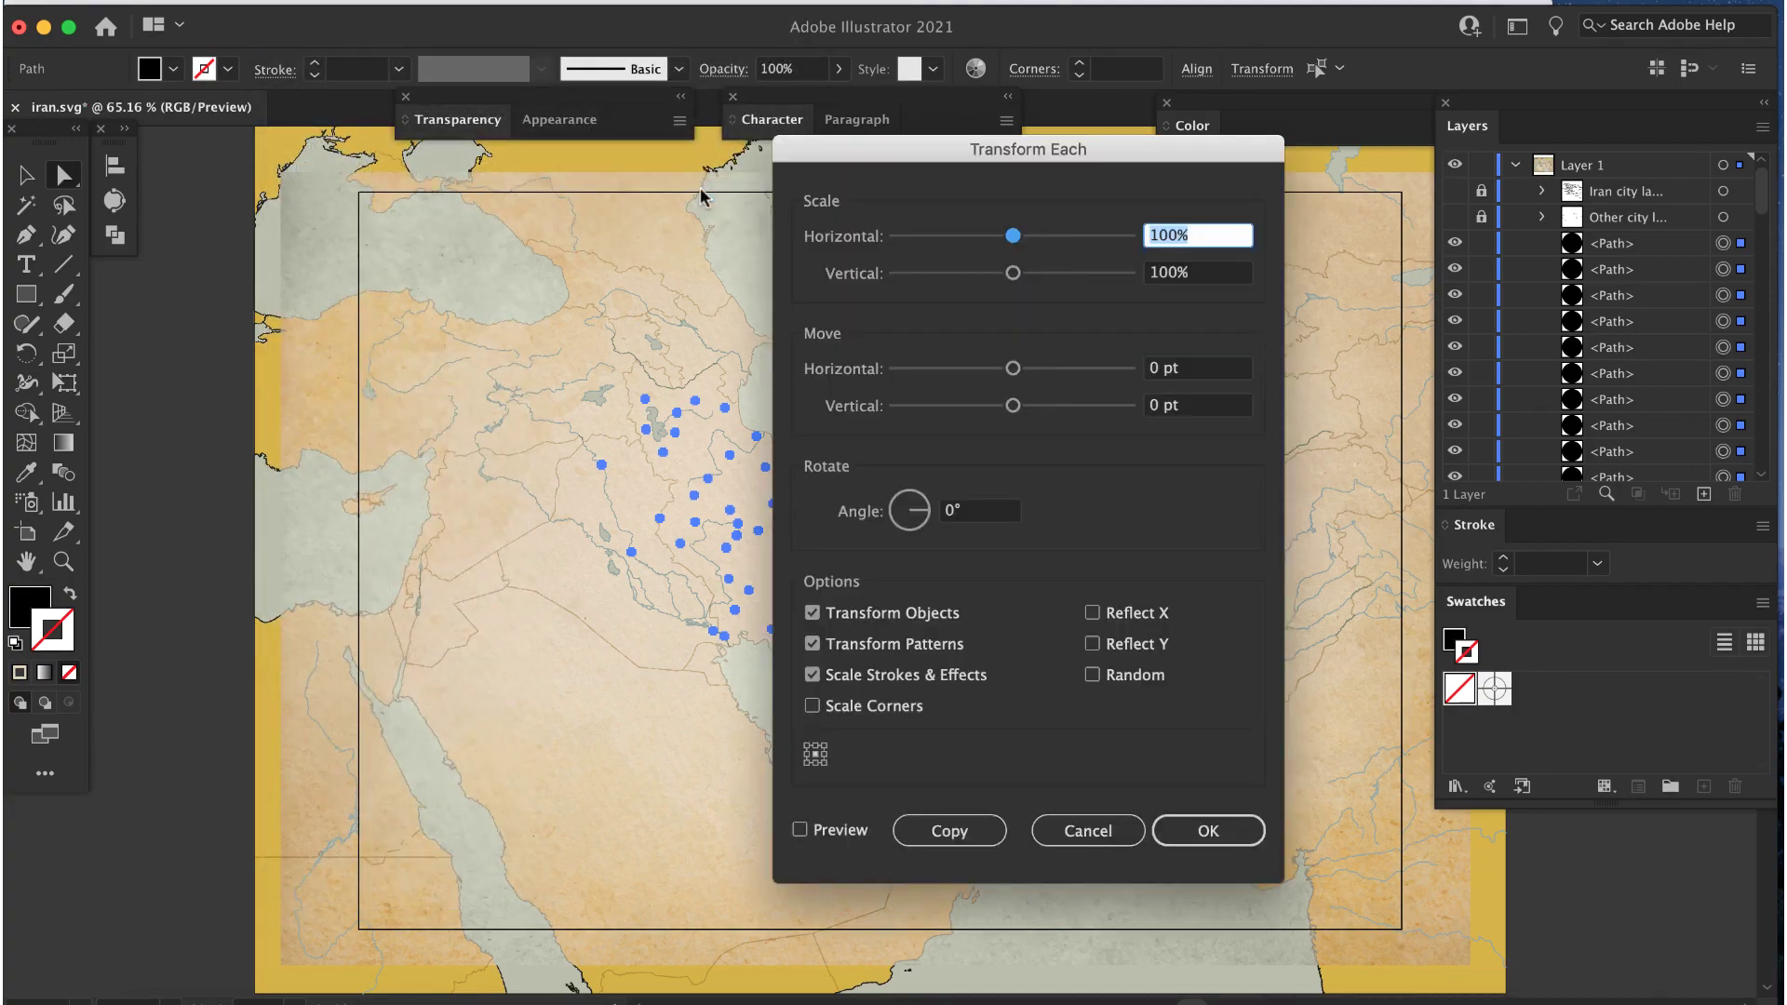
{"action": "type", "text": "40"}
{"action": "key", "text": "Tab"}
{"action": "type", "text": "40"}
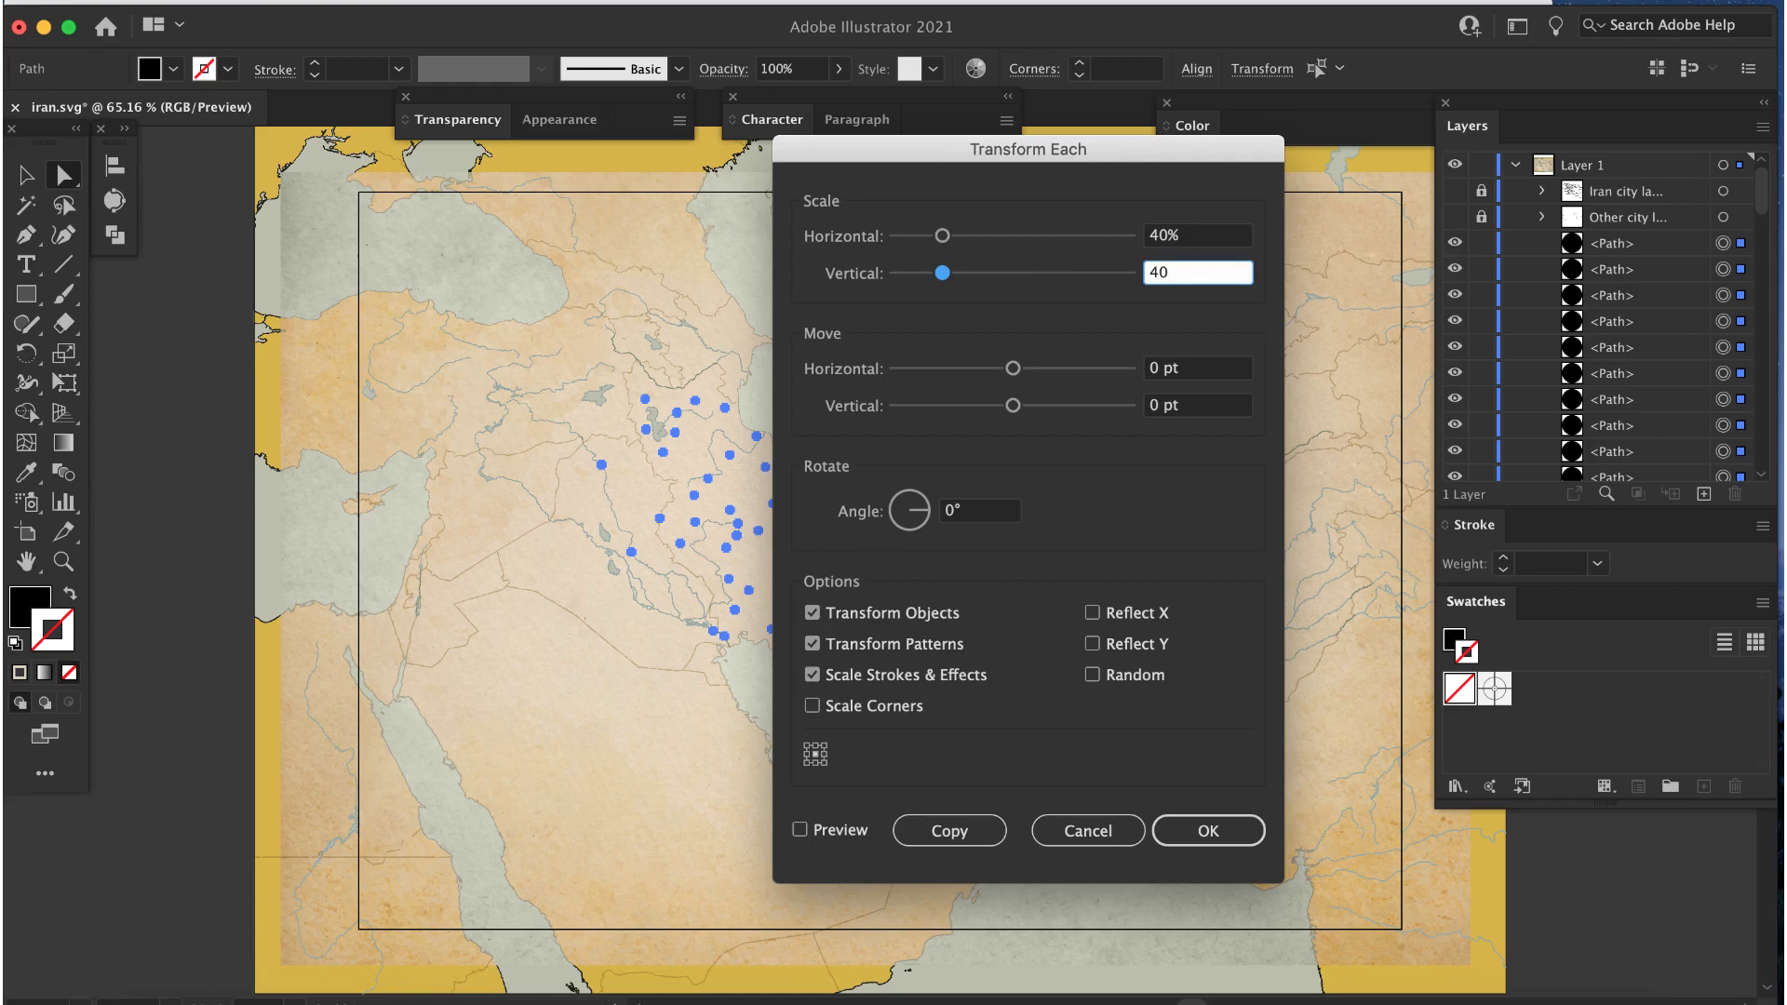
{"action": "left_click", "coordinate": [1225, 828]}
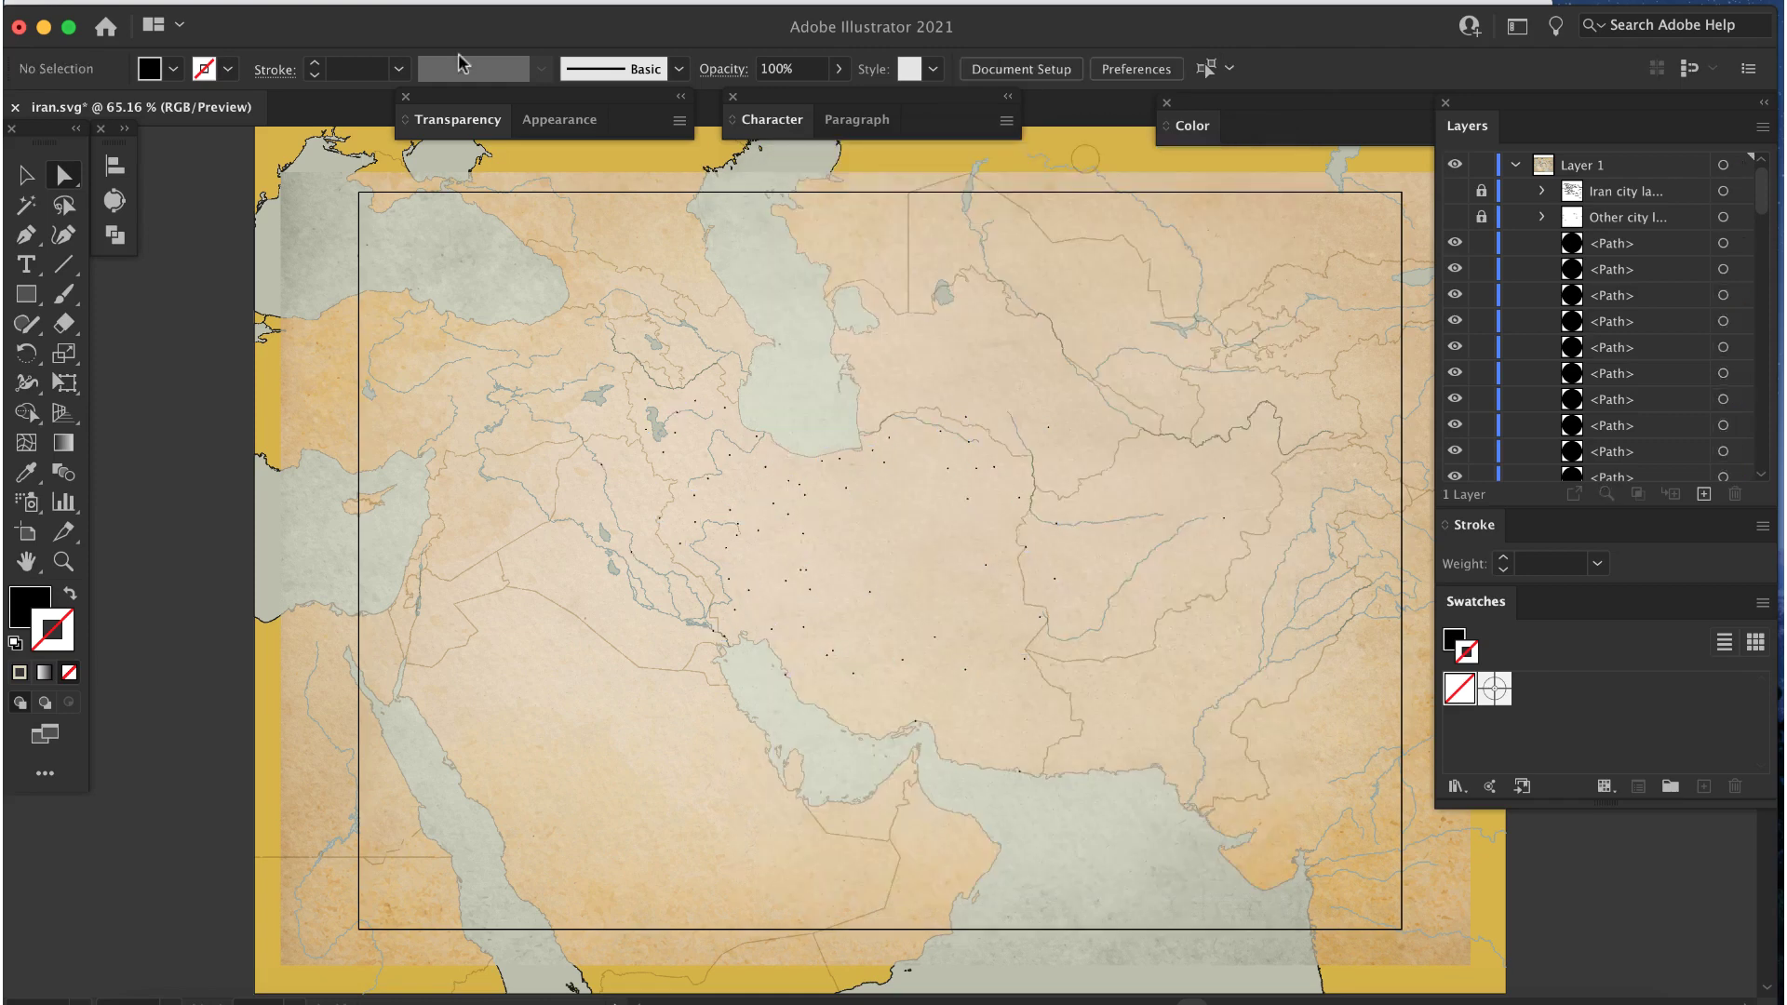
{"action": "left_click", "coordinate": [862, 549]}
{"action": "left_click", "coordinate": [862, 549]}
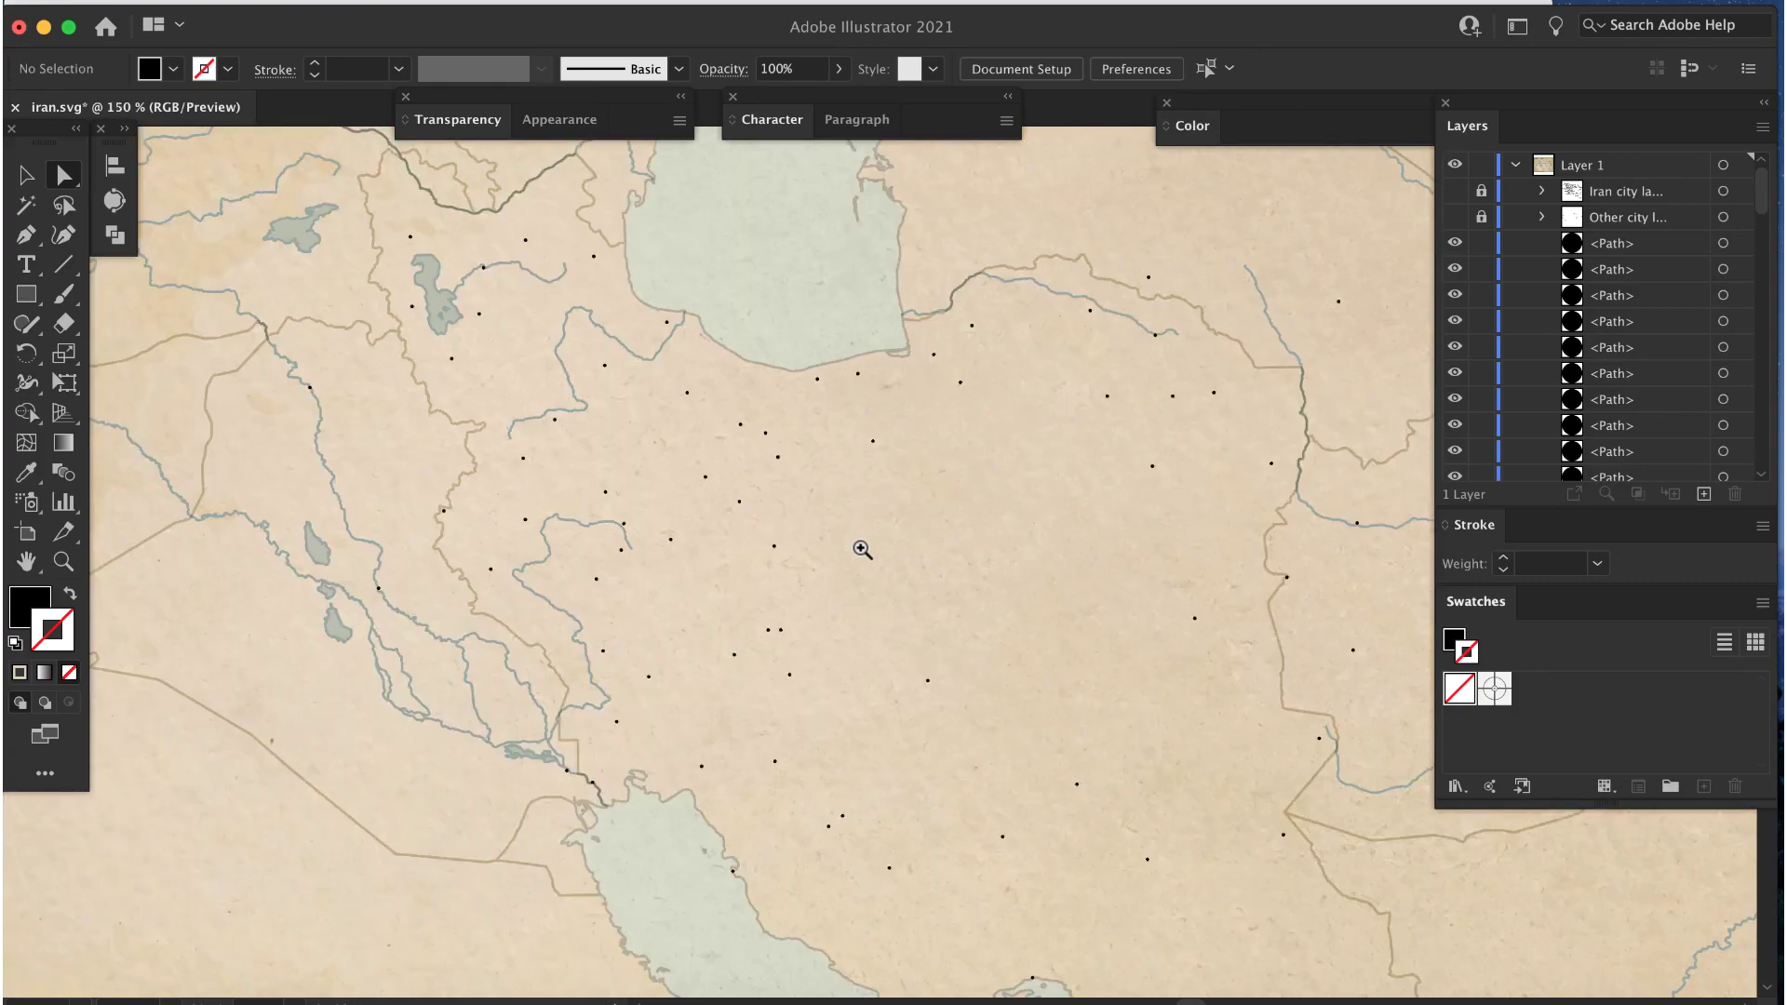
{"action": "left_click", "coordinate": [862, 549]}
{"action": "left_click_drag", "start_coordinate": [857, 539], "coordinate": [778, 455]}
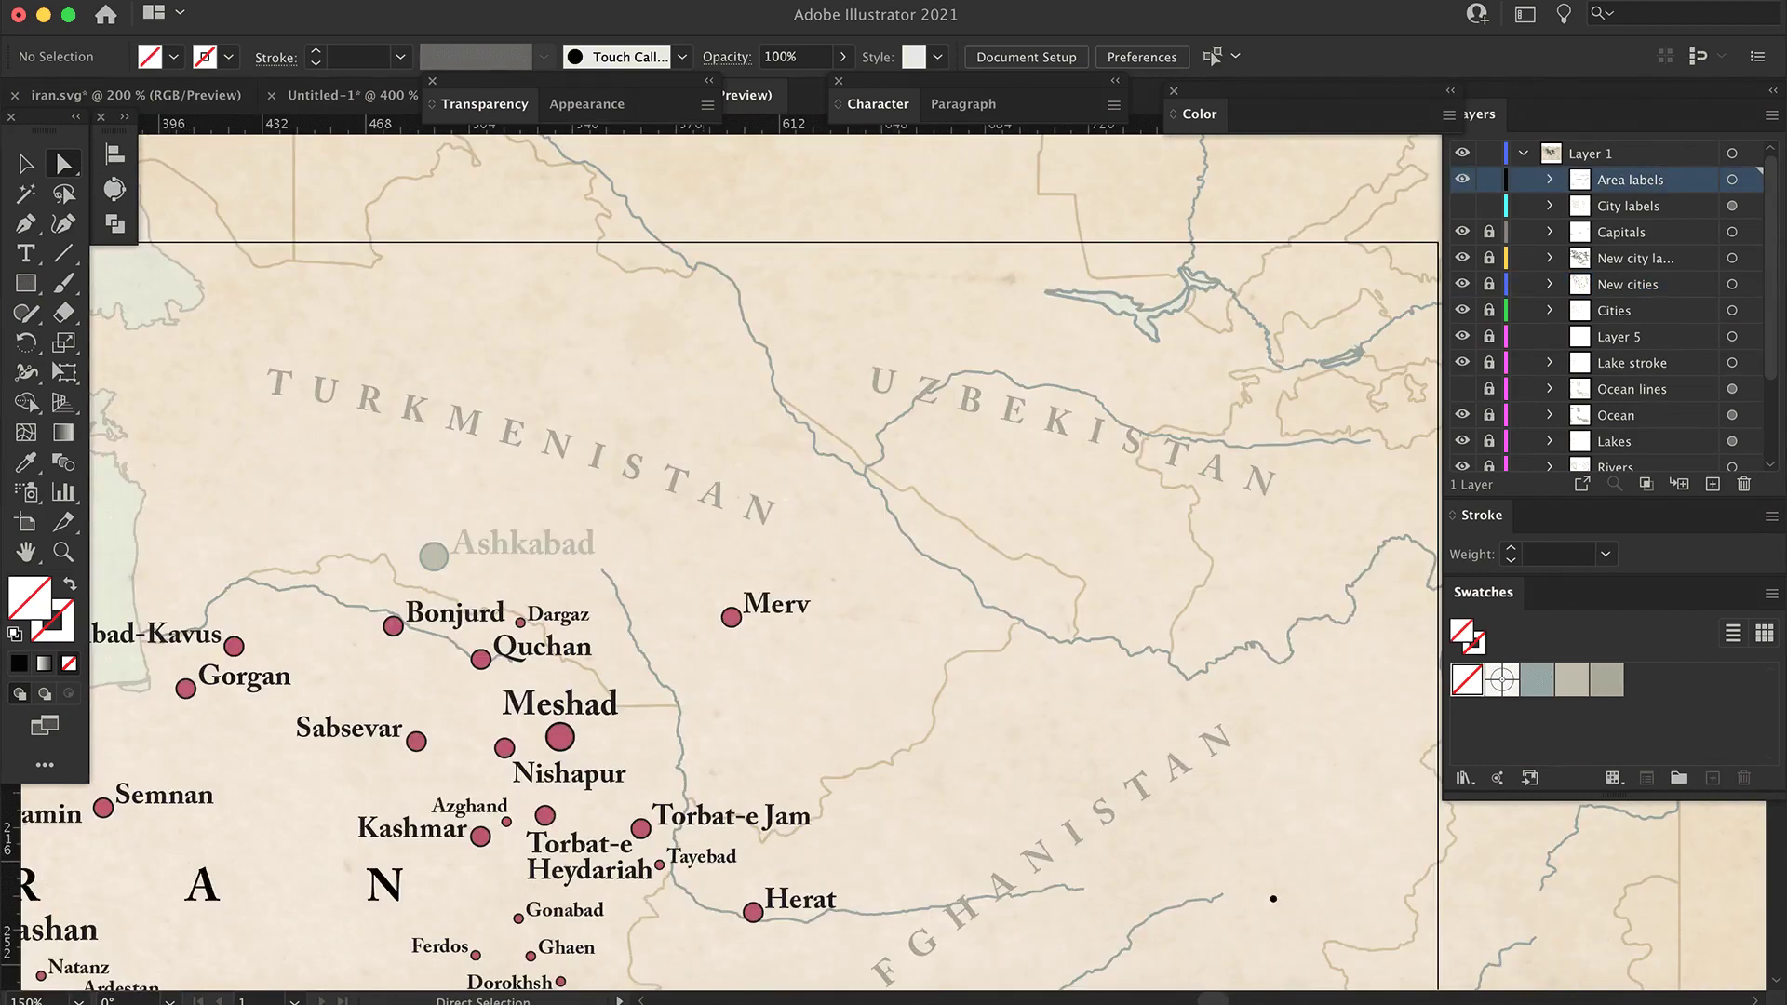
{"action": "key", "text": "super+a"}
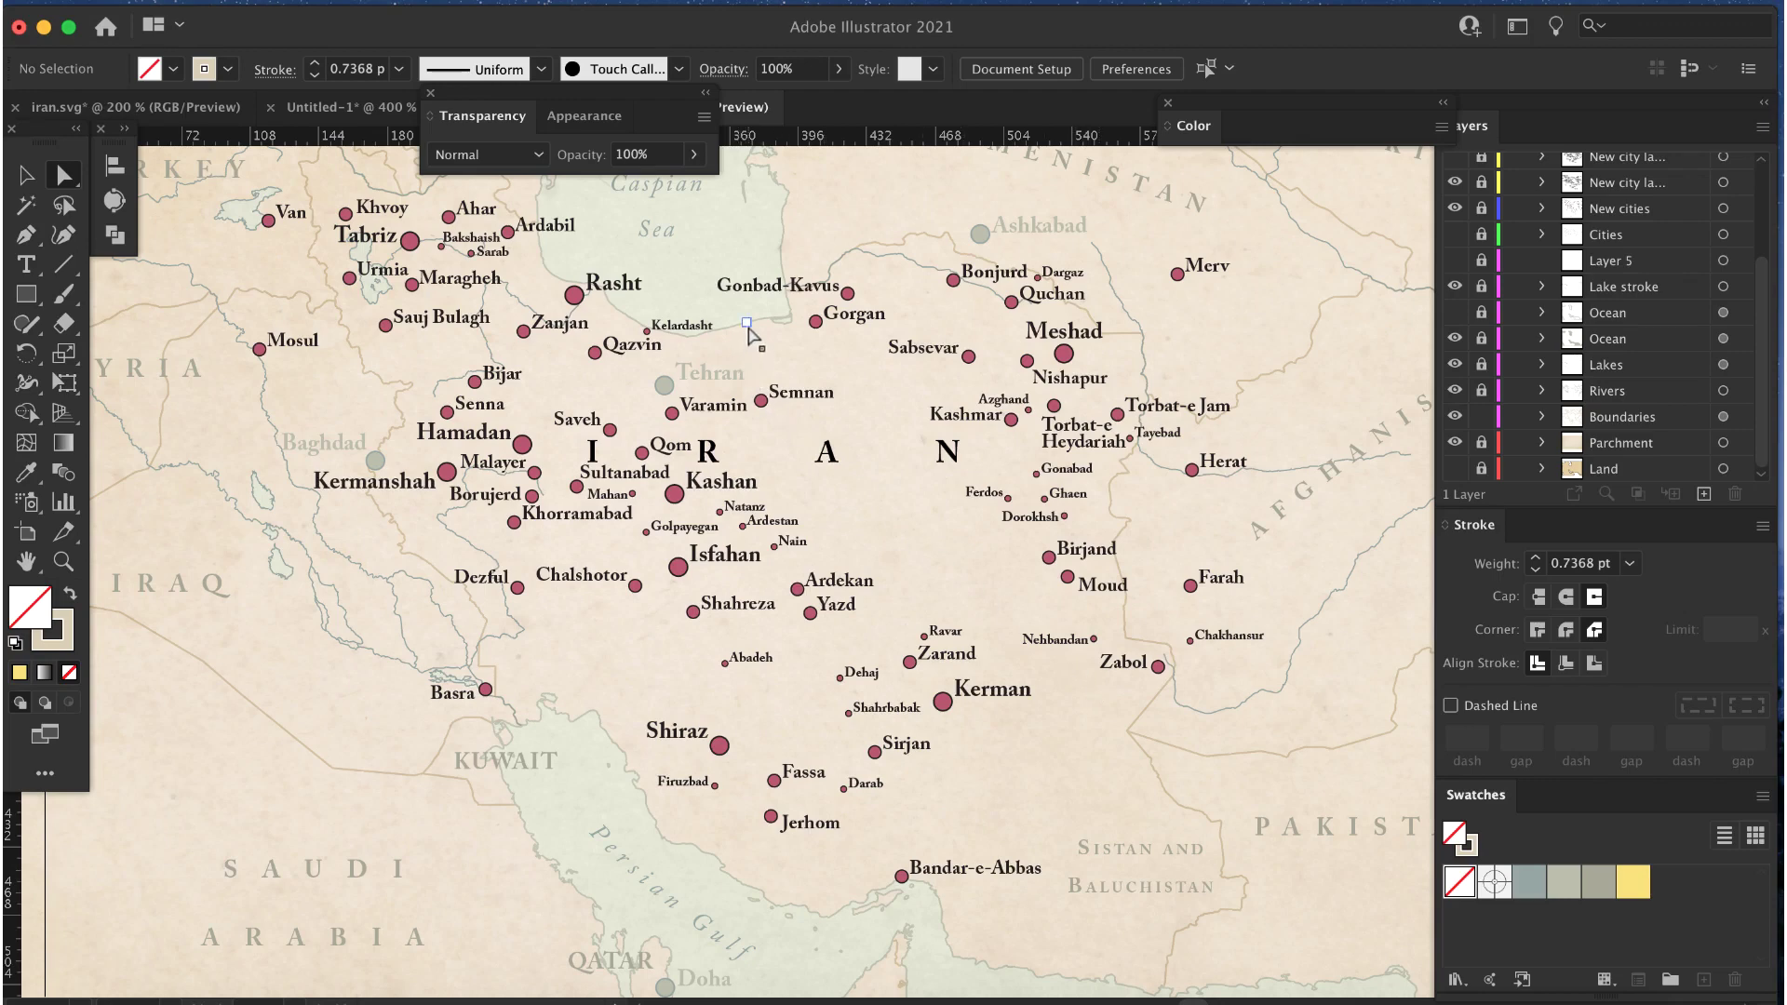
Step: Try filling Iran's boundary path with the yellow swatch, then undo the fill and deselect the path
{"action": "left_click", "coordinate": [747, 323]}
{"action": "left_click", "coordinate": [1633, 882]}
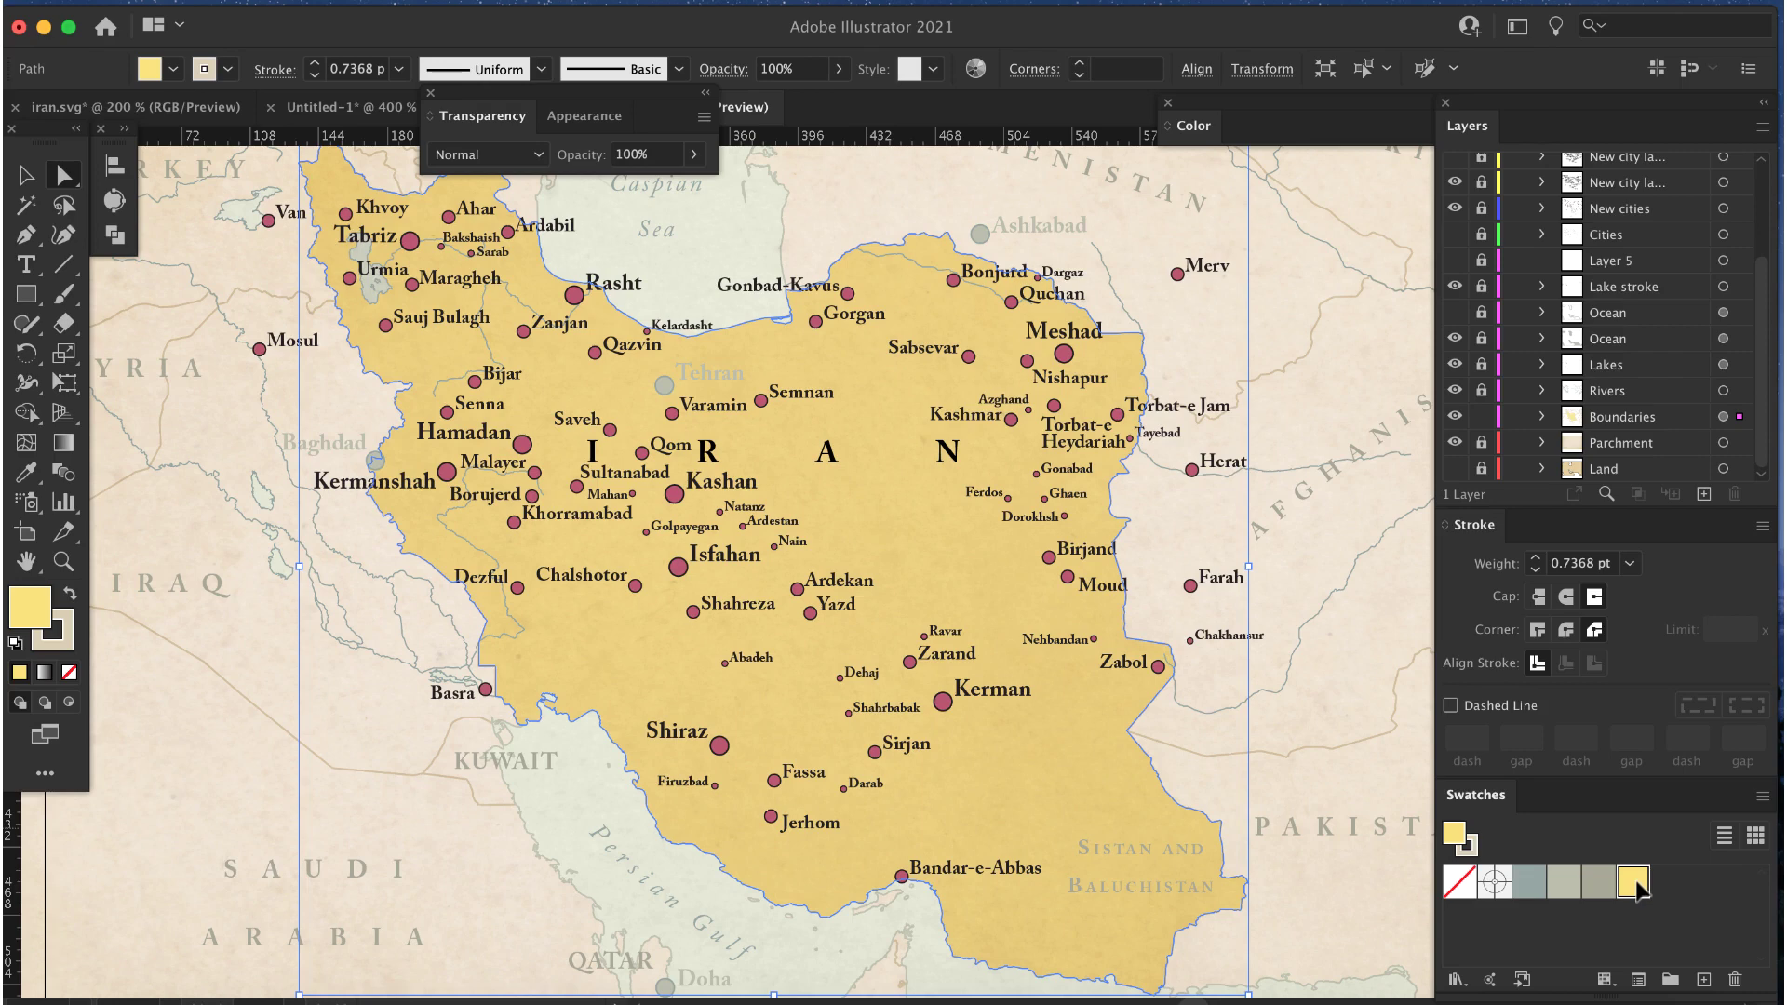
{"action": "key", "text": "super+z"}
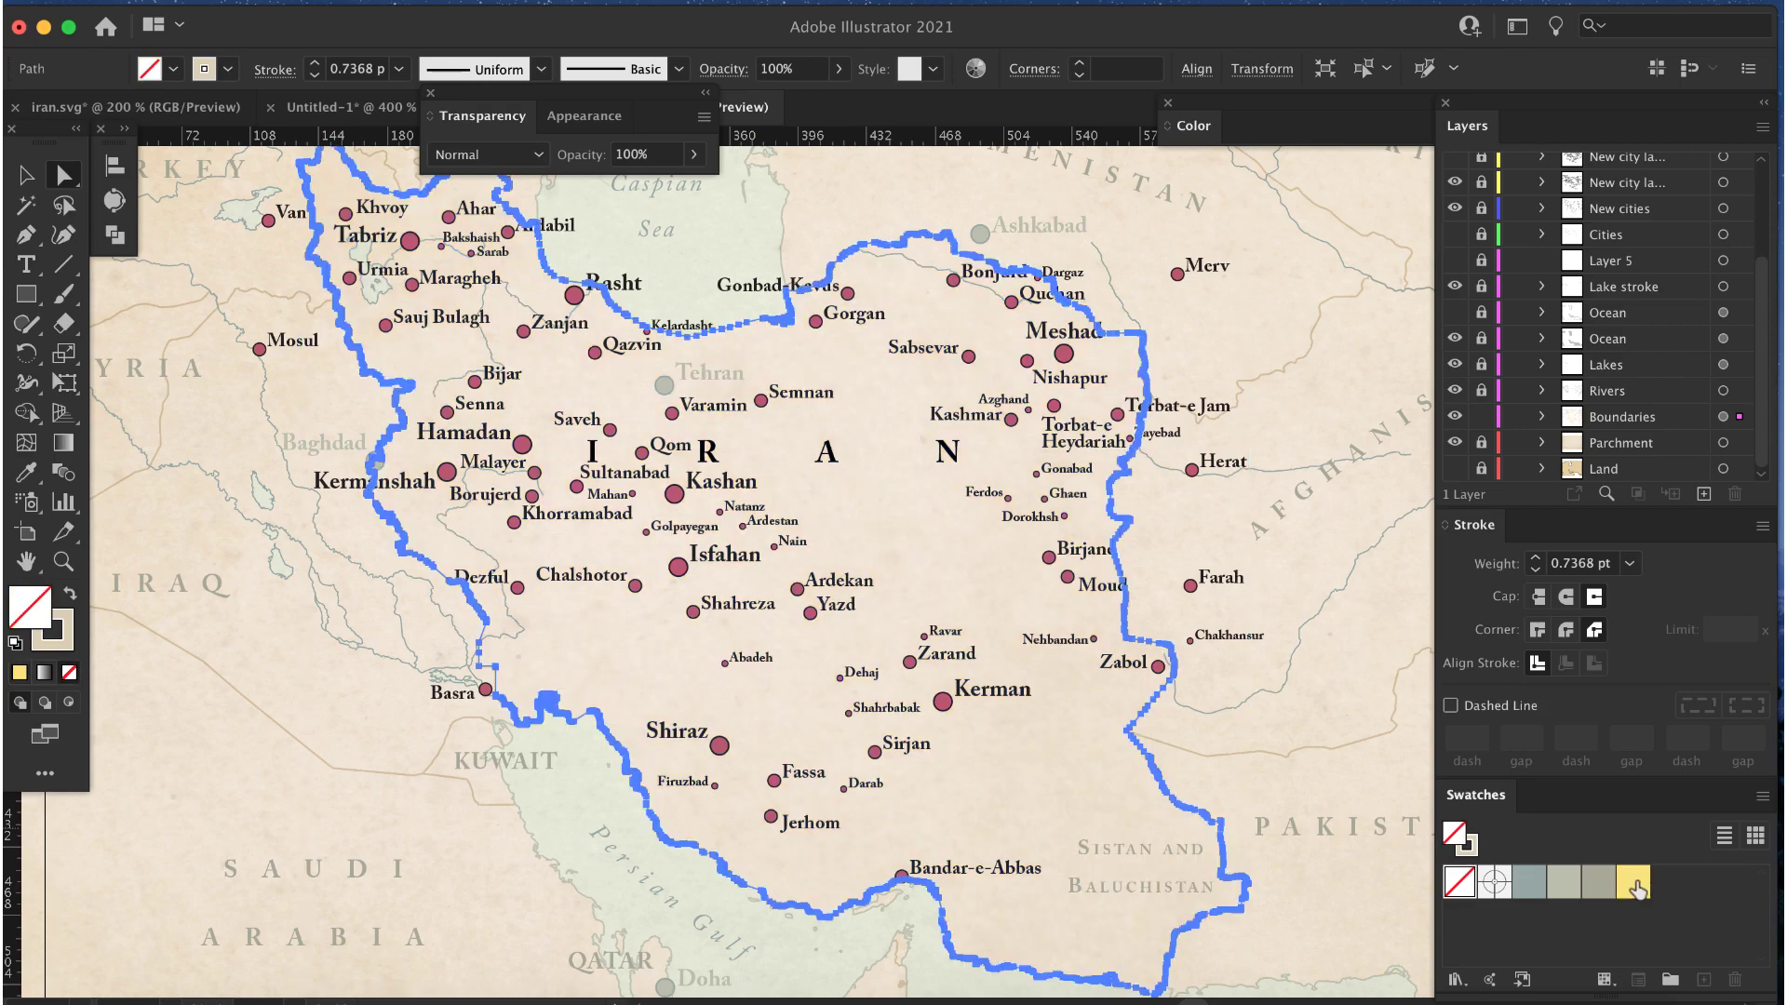
{"action": "left_click", "coordinate": [1386, 698]}
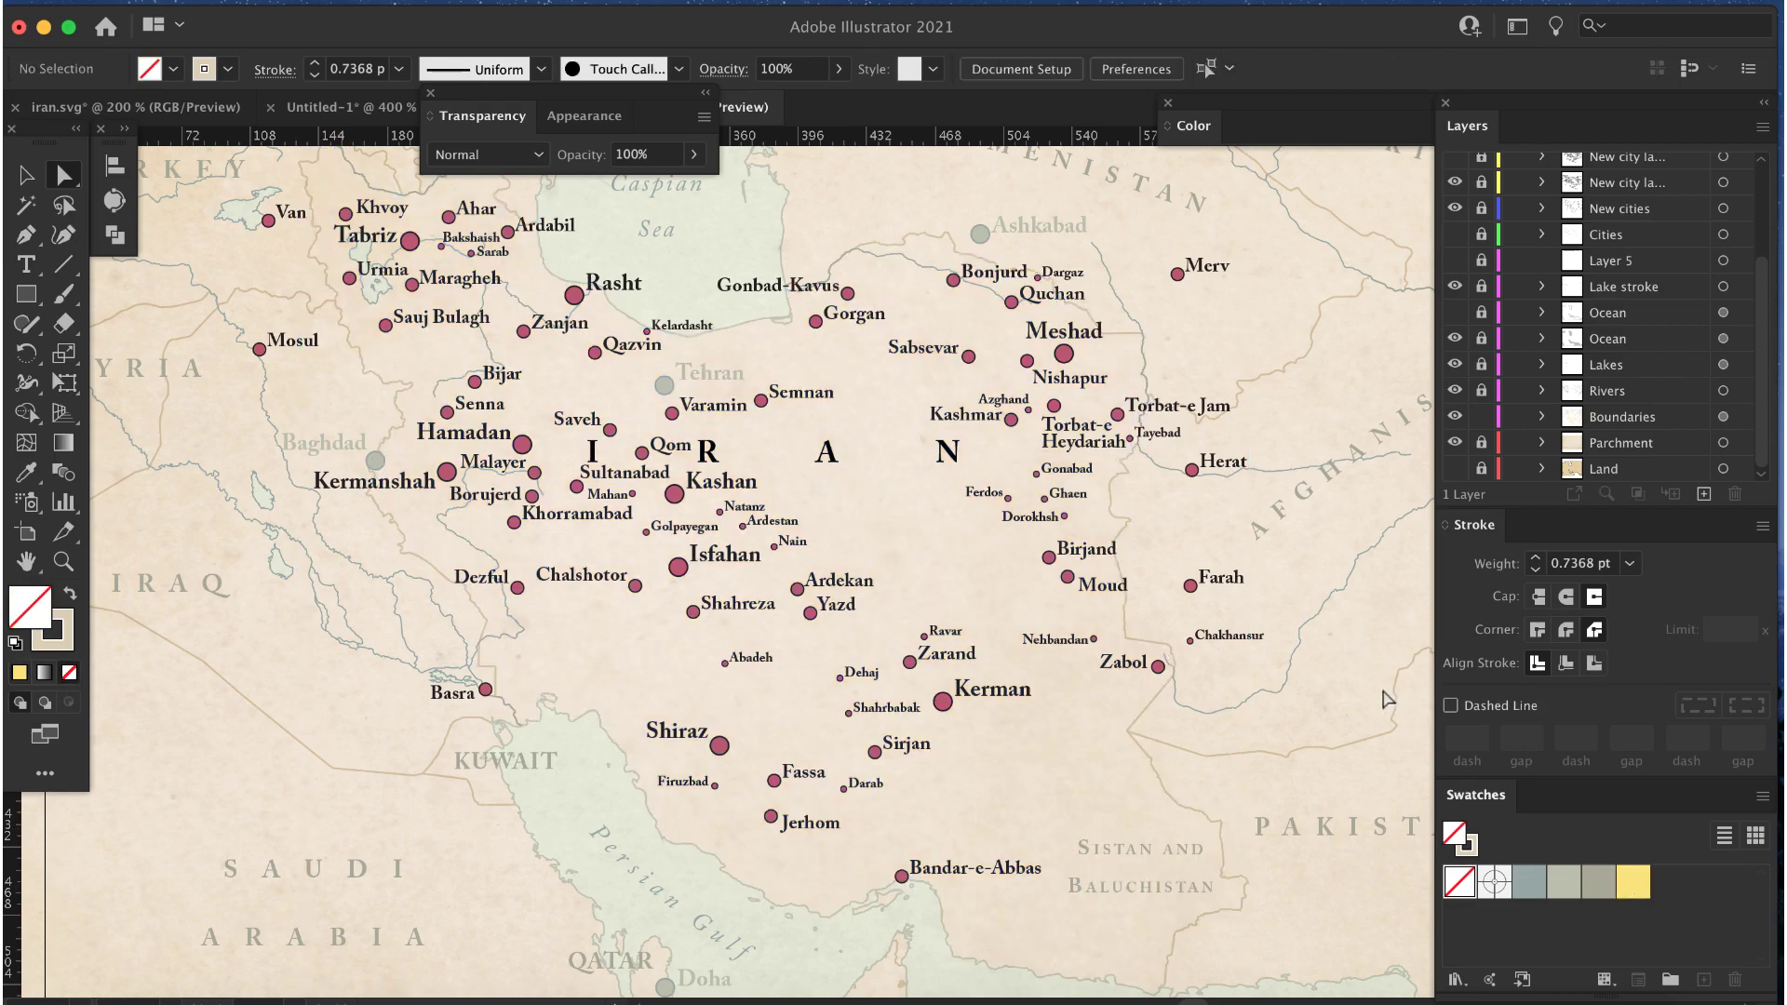
Step: Duplicate the Boundaries layer, naming the upper one Iran Fill and locking the lower one
{"action": "left_click", "coordinate": [1690, 419]}
{"action": "left_click", "coordinate": [1763, 127]}
{"action": "left_click", "coordinate": [1726, 180]}
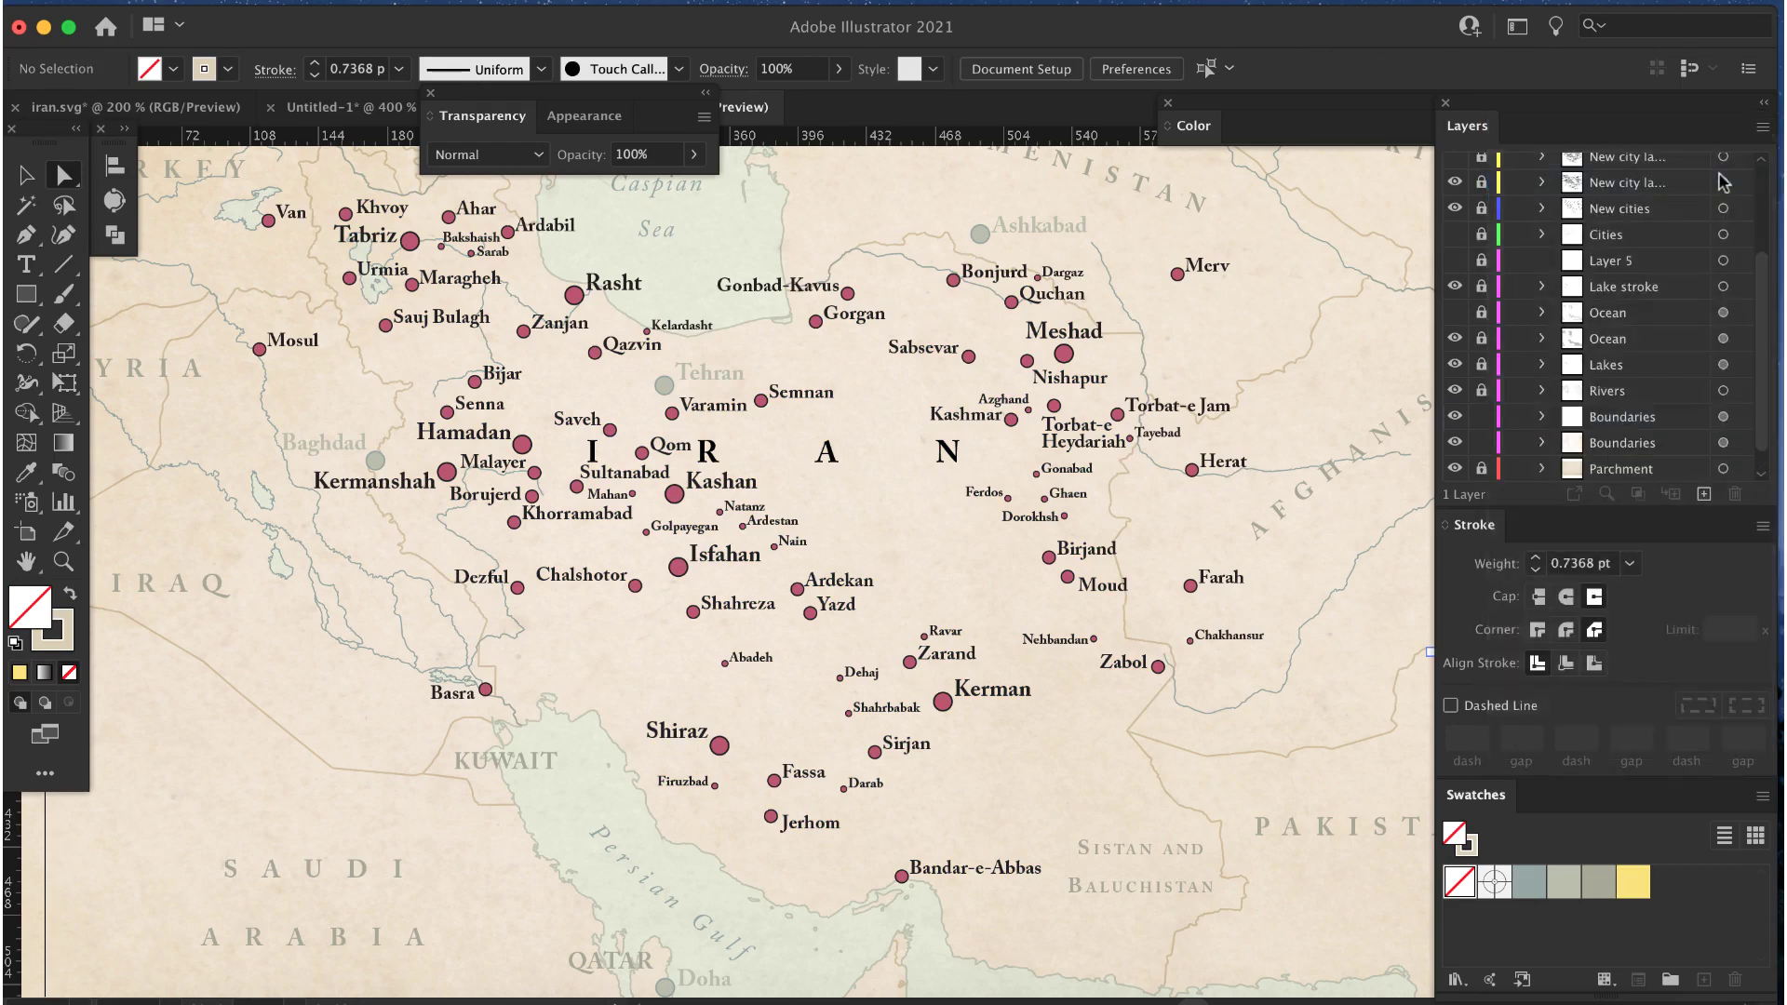
{"action": "double_click", "coordinate": [1612, 421]}
{"action": "type", "text": "Iran Fill"}
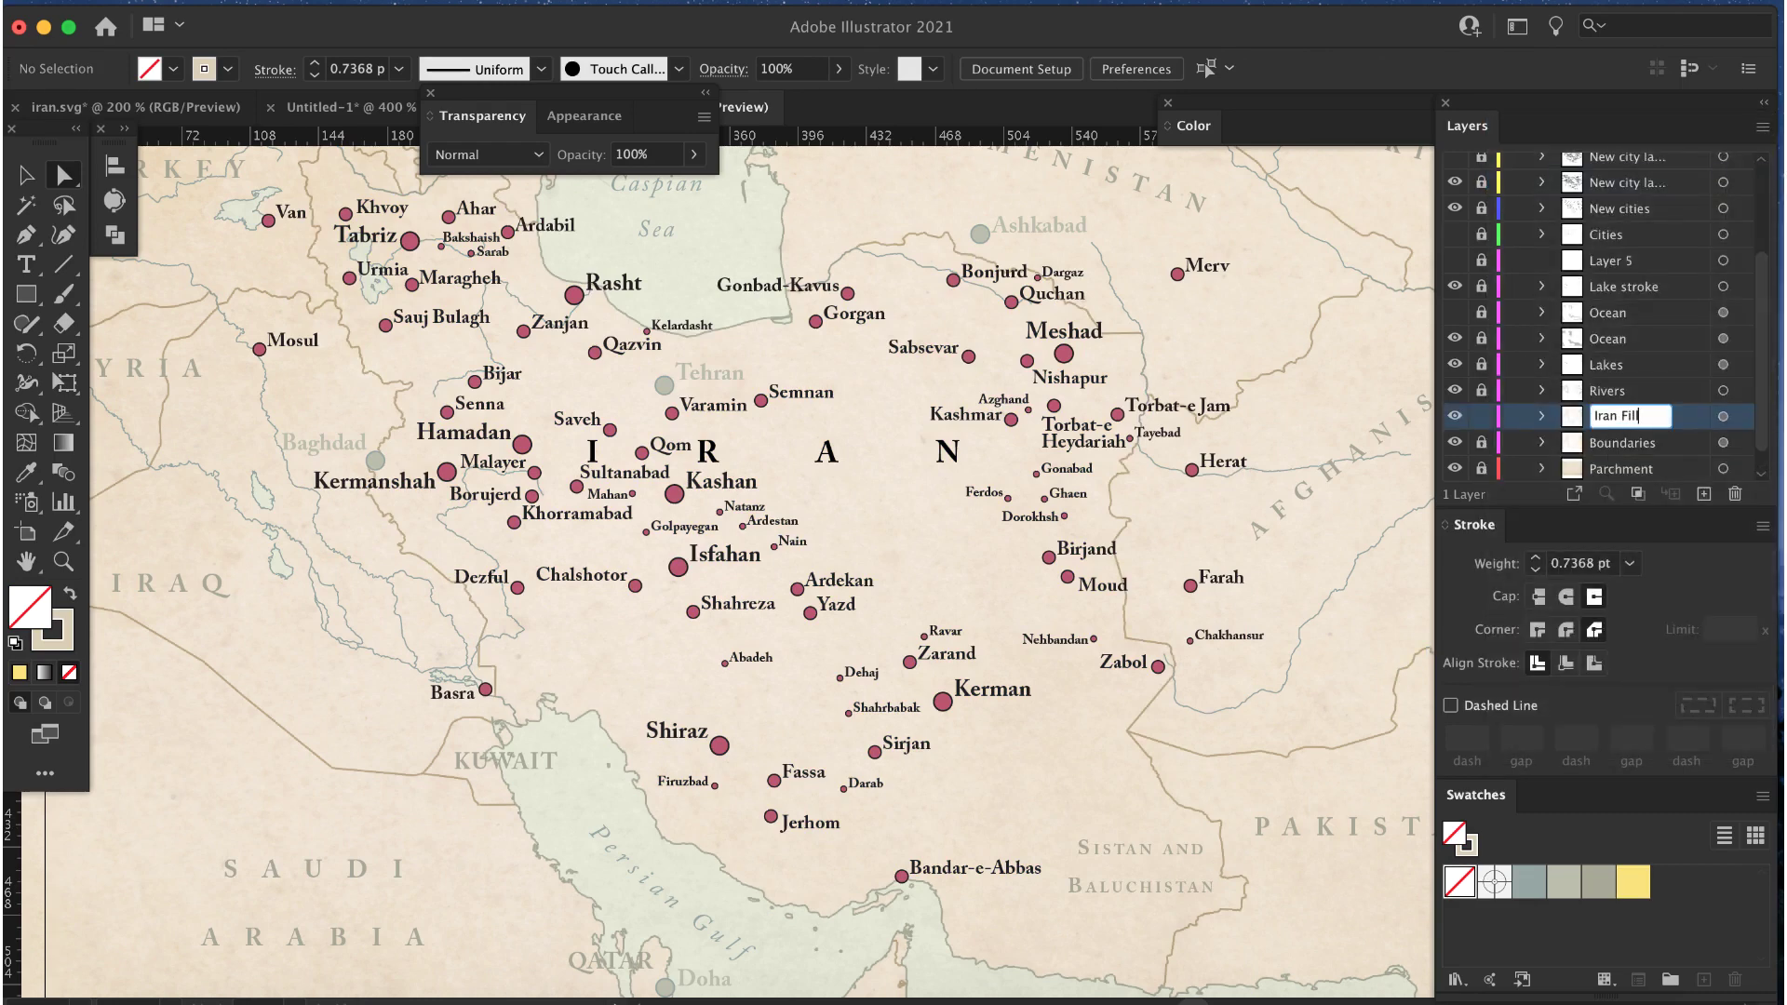
{"action": "key", "text": "Return"}
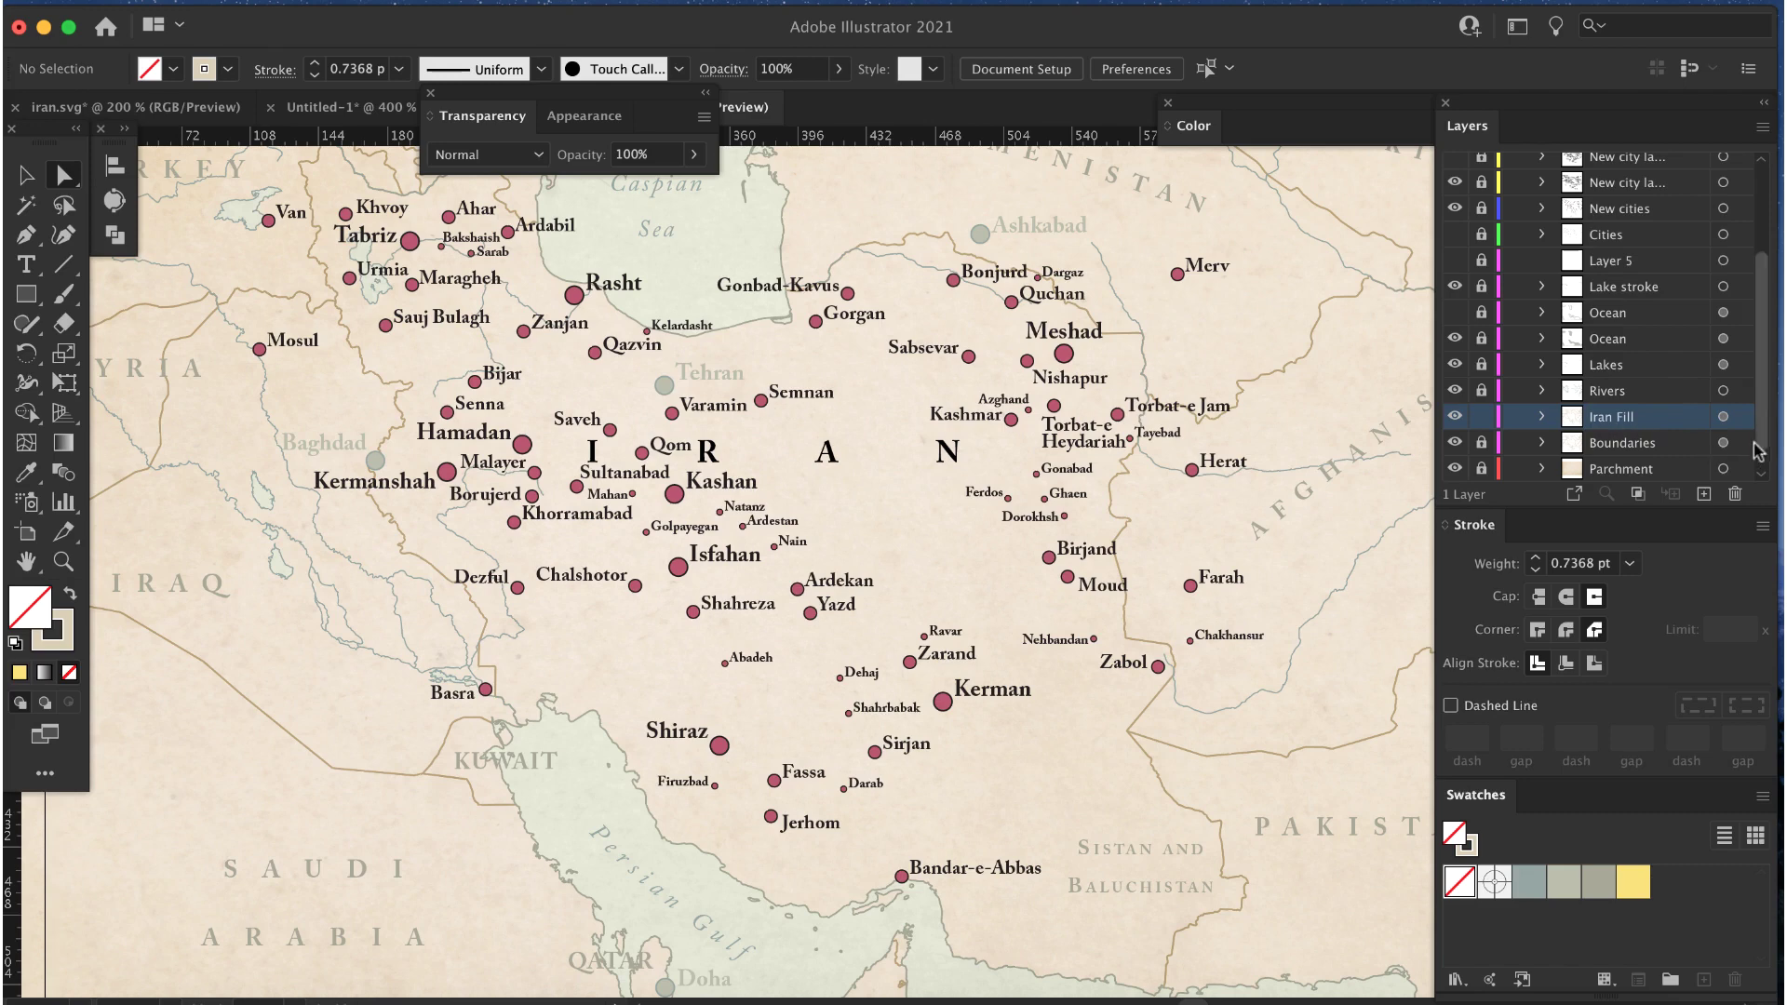
Step: Give the Iran Fill layer's artwork Normal blending, the yellow swatch as fill and no stroke, and deselect it
{"action": "left_click", "coordinate": [1738, 418]}
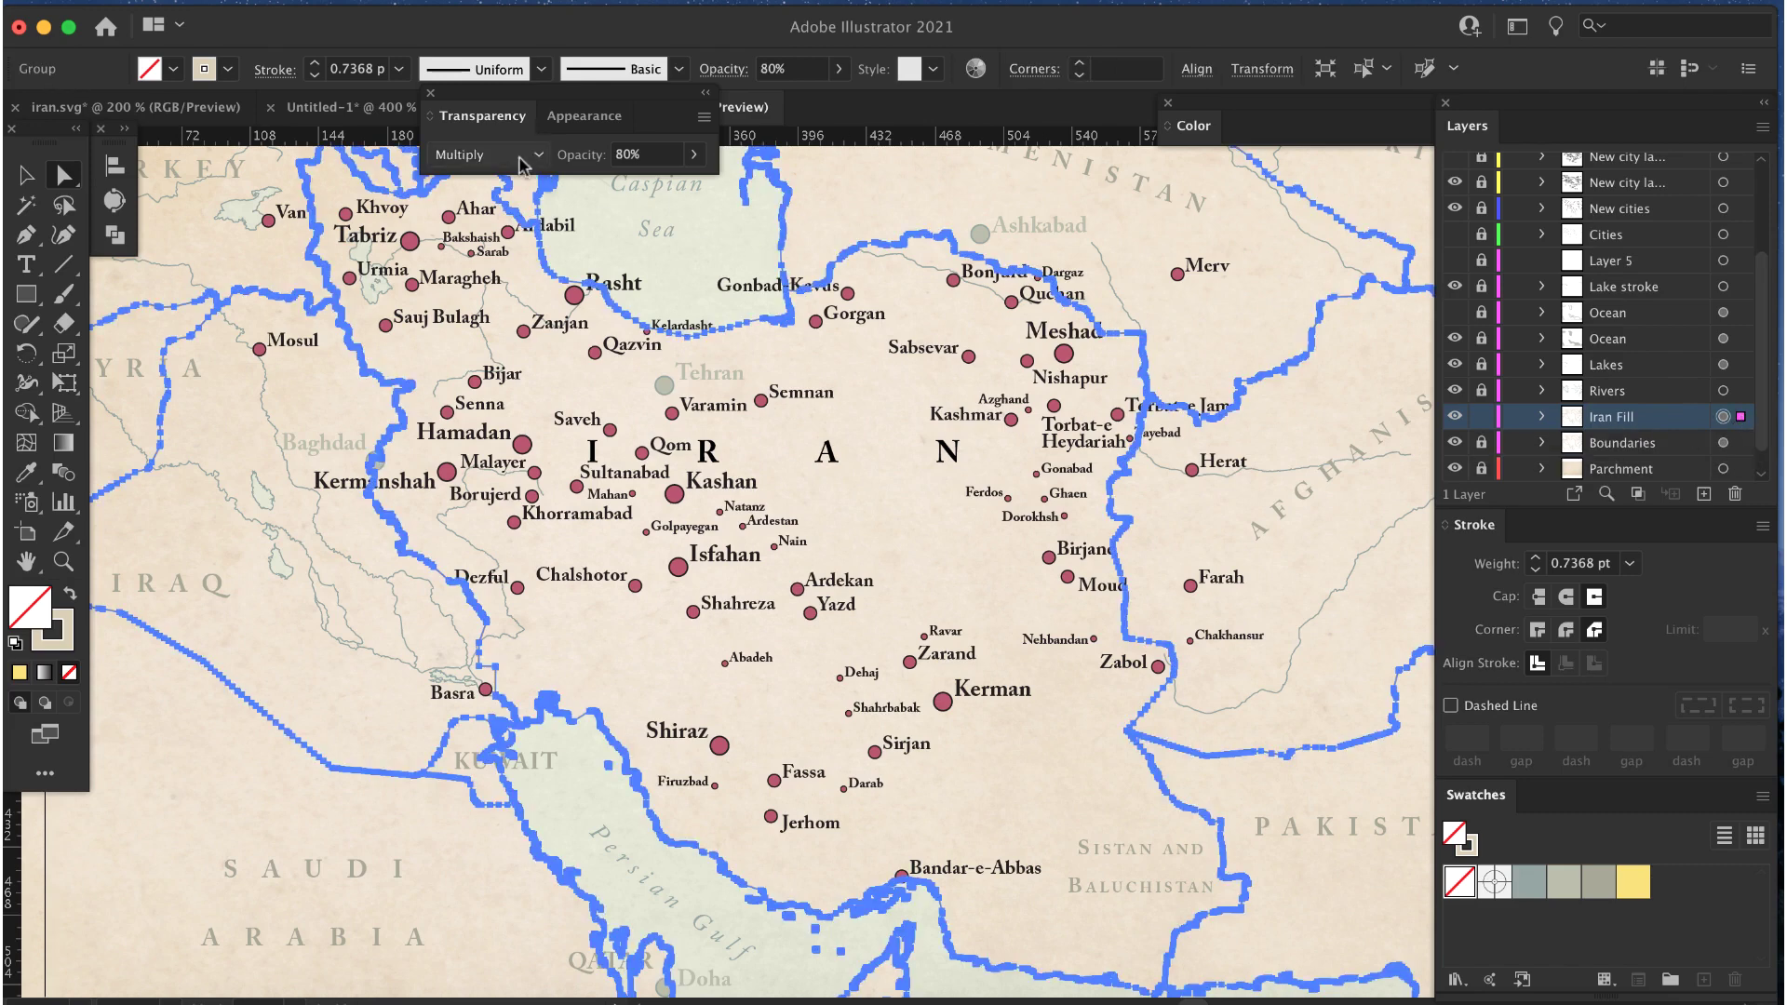
{"action": "left_click", "coordinate": [503, 154]}
{"action": "left_click", "coordinate": [511, 182]}
{"action": "left_click", "coordinate": [1634, 881]}
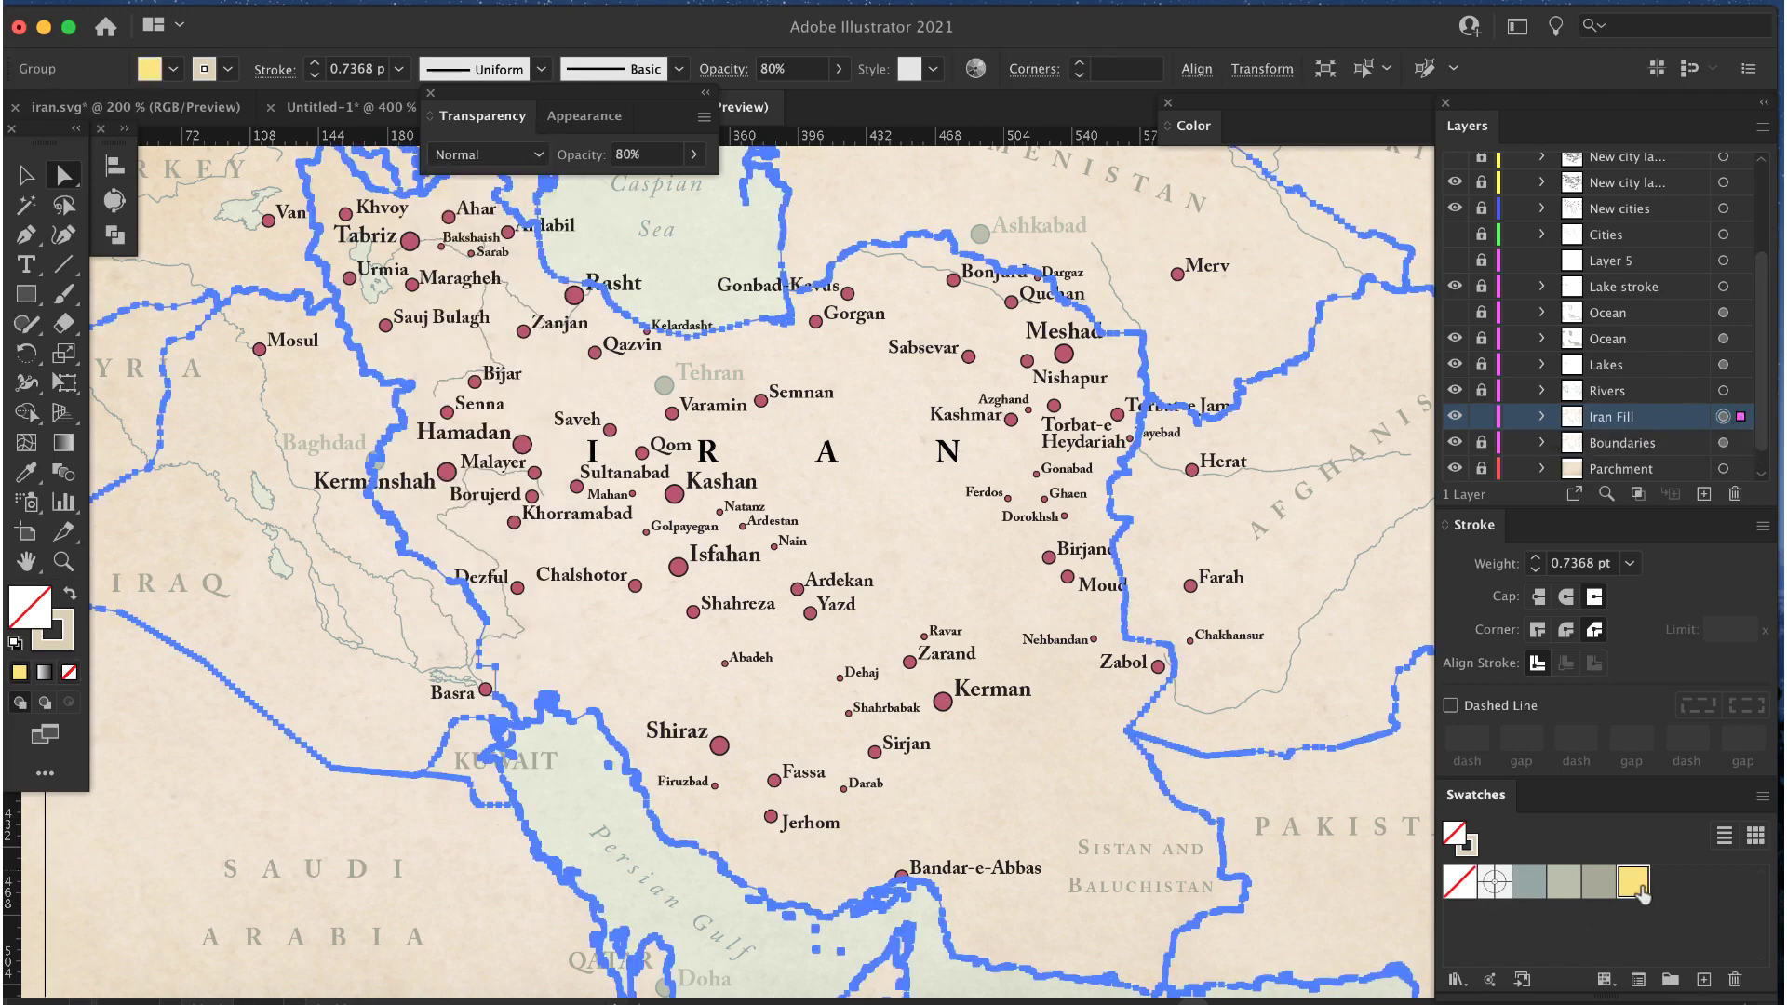
{"action": "left_click", "coordinate": [1468, 844]}
{"action": "left_click", "coordinate": [1467, 890]}
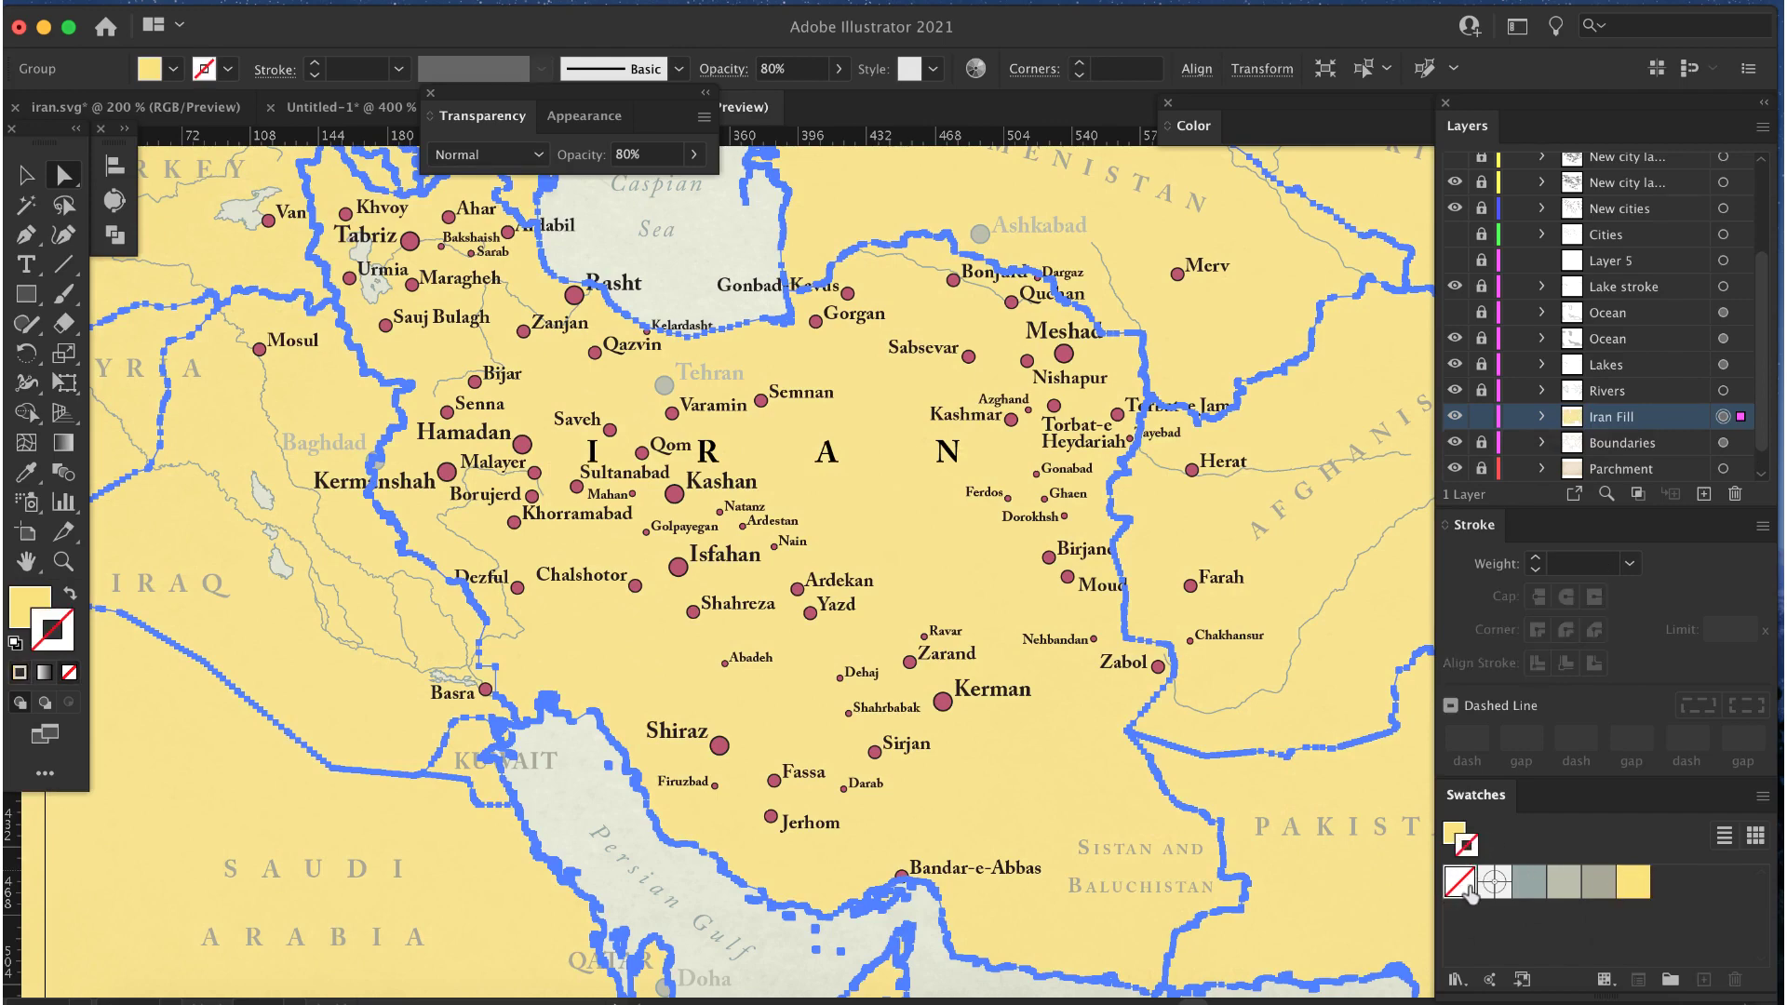
{"action": "left_click", "coordinate": [702, 247]}
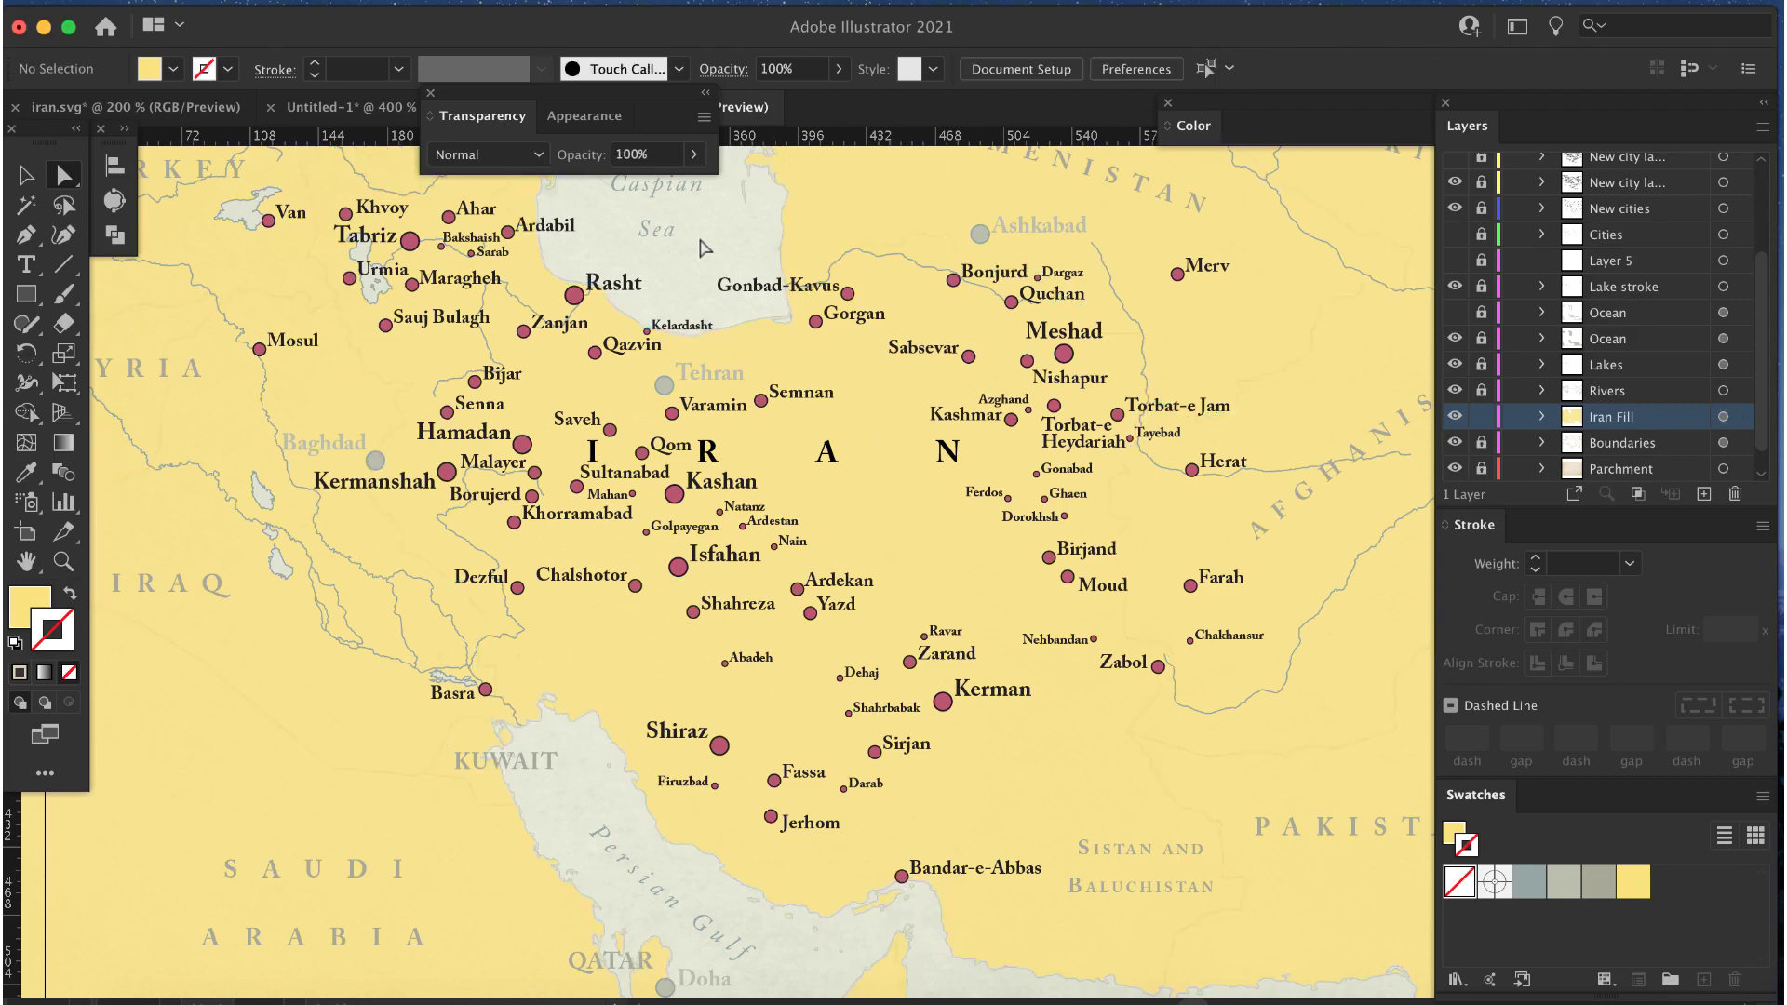
Step: Select Iran's yellow shape, invert the selection, and delete all the other country shapes
{"action": "left_click", "coordinate": [908, 528]}
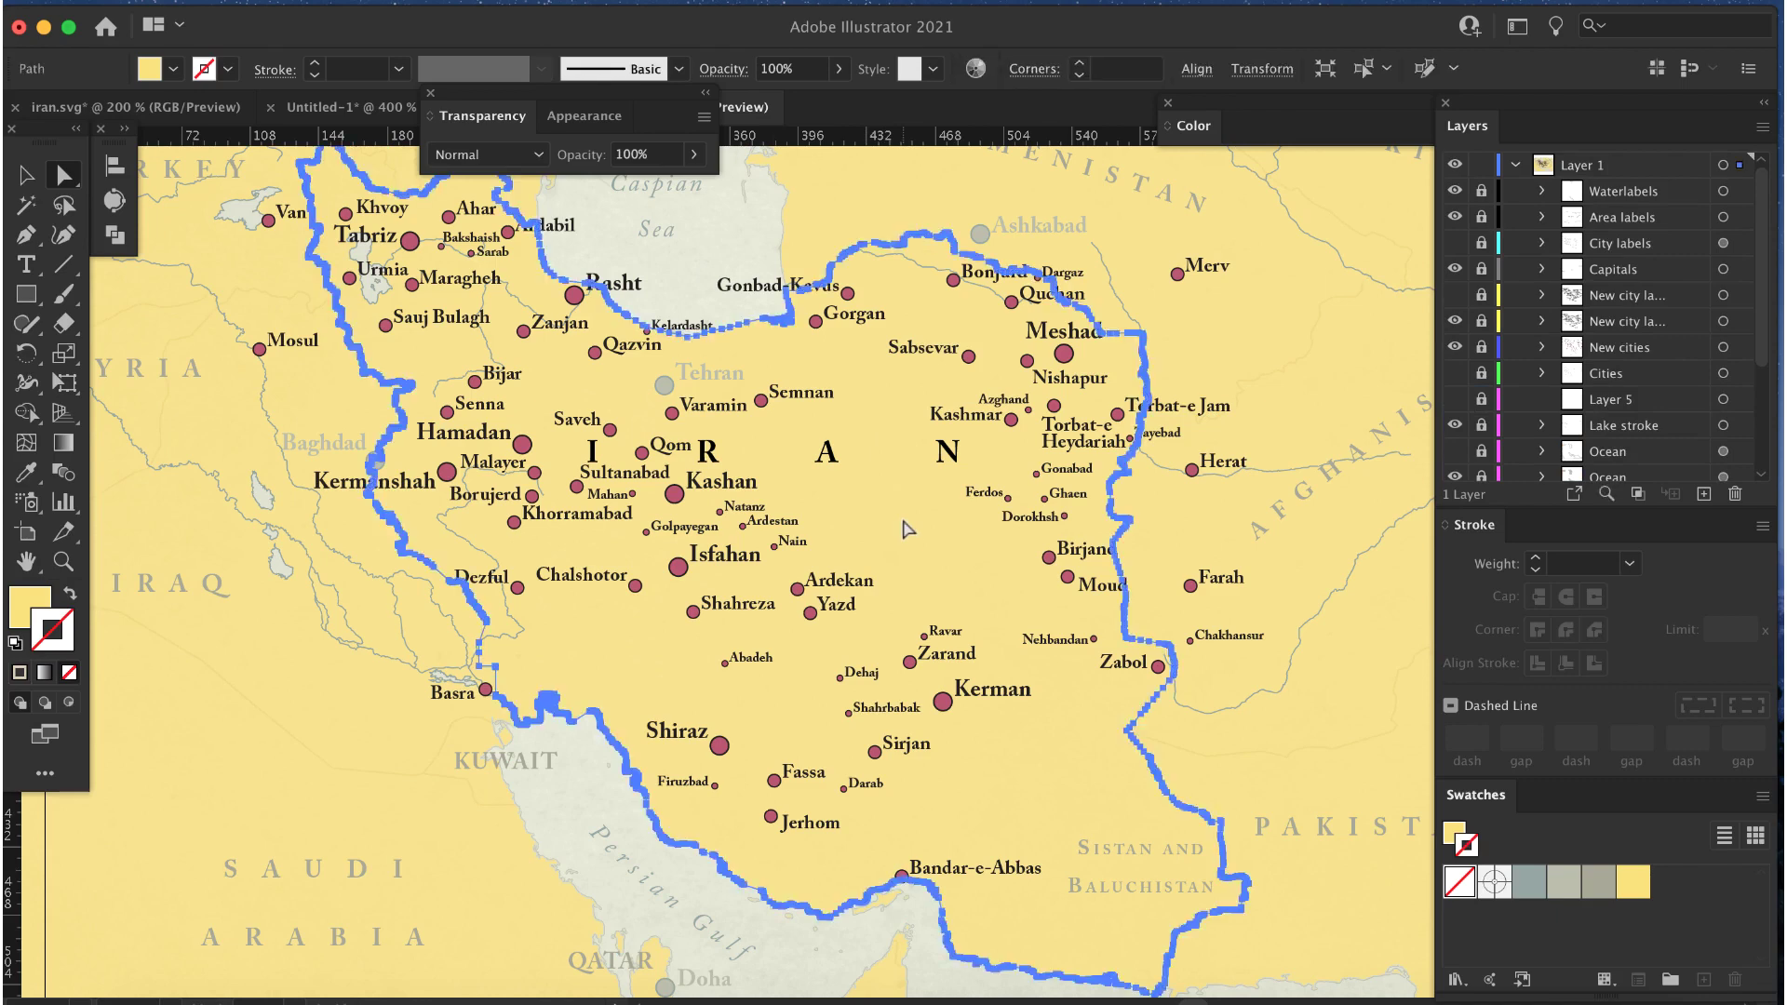
{"action": "left_click", "coordinate": [418, 7]}
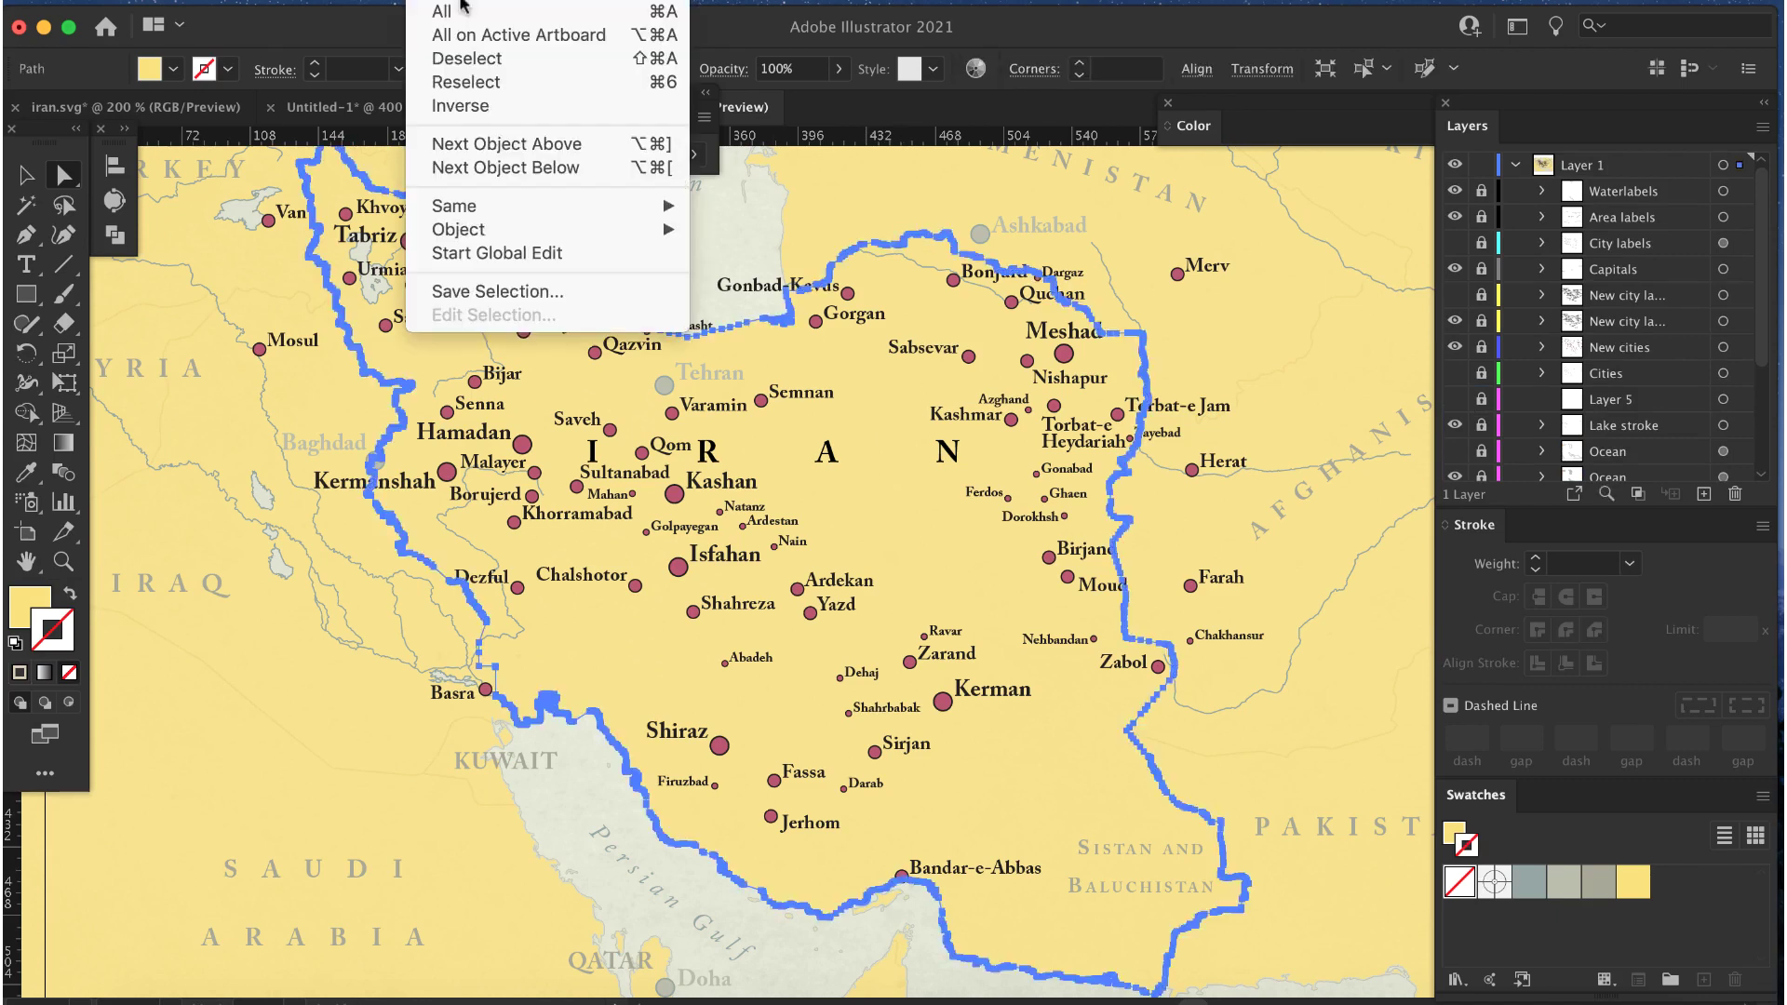
{"action": "left_click", "coordinate": [536, 109]}
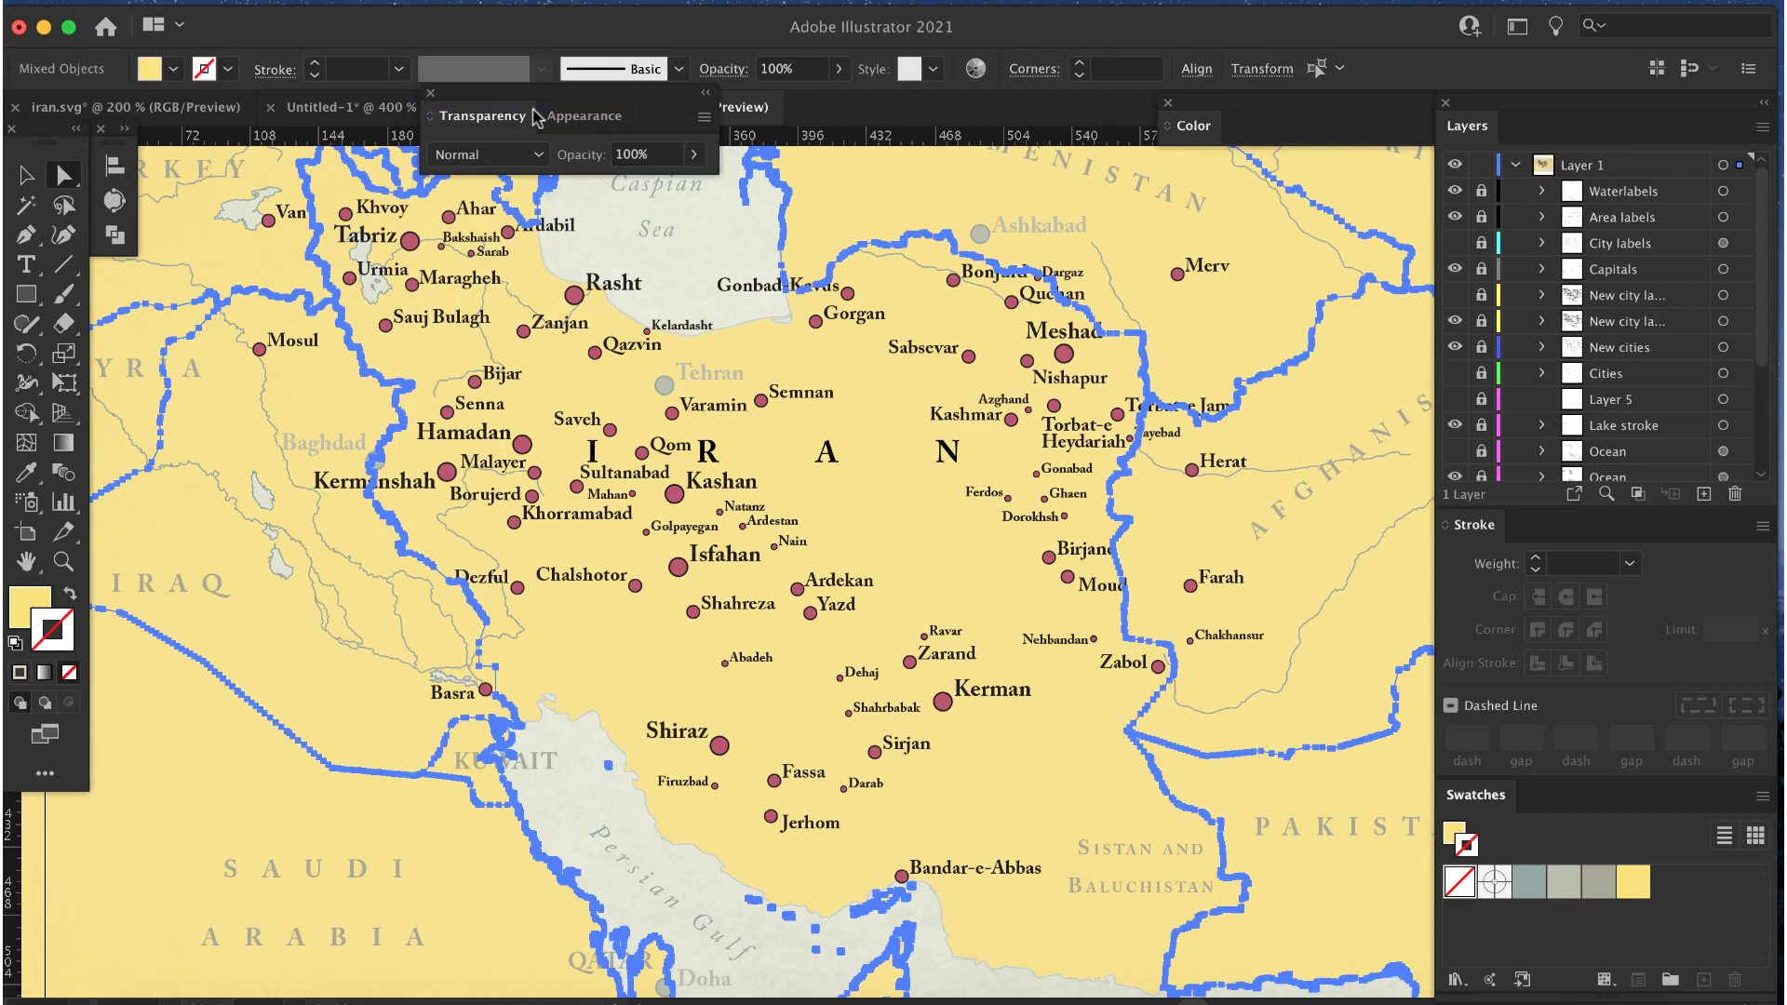
{"action": "key", "text": "Delete"}
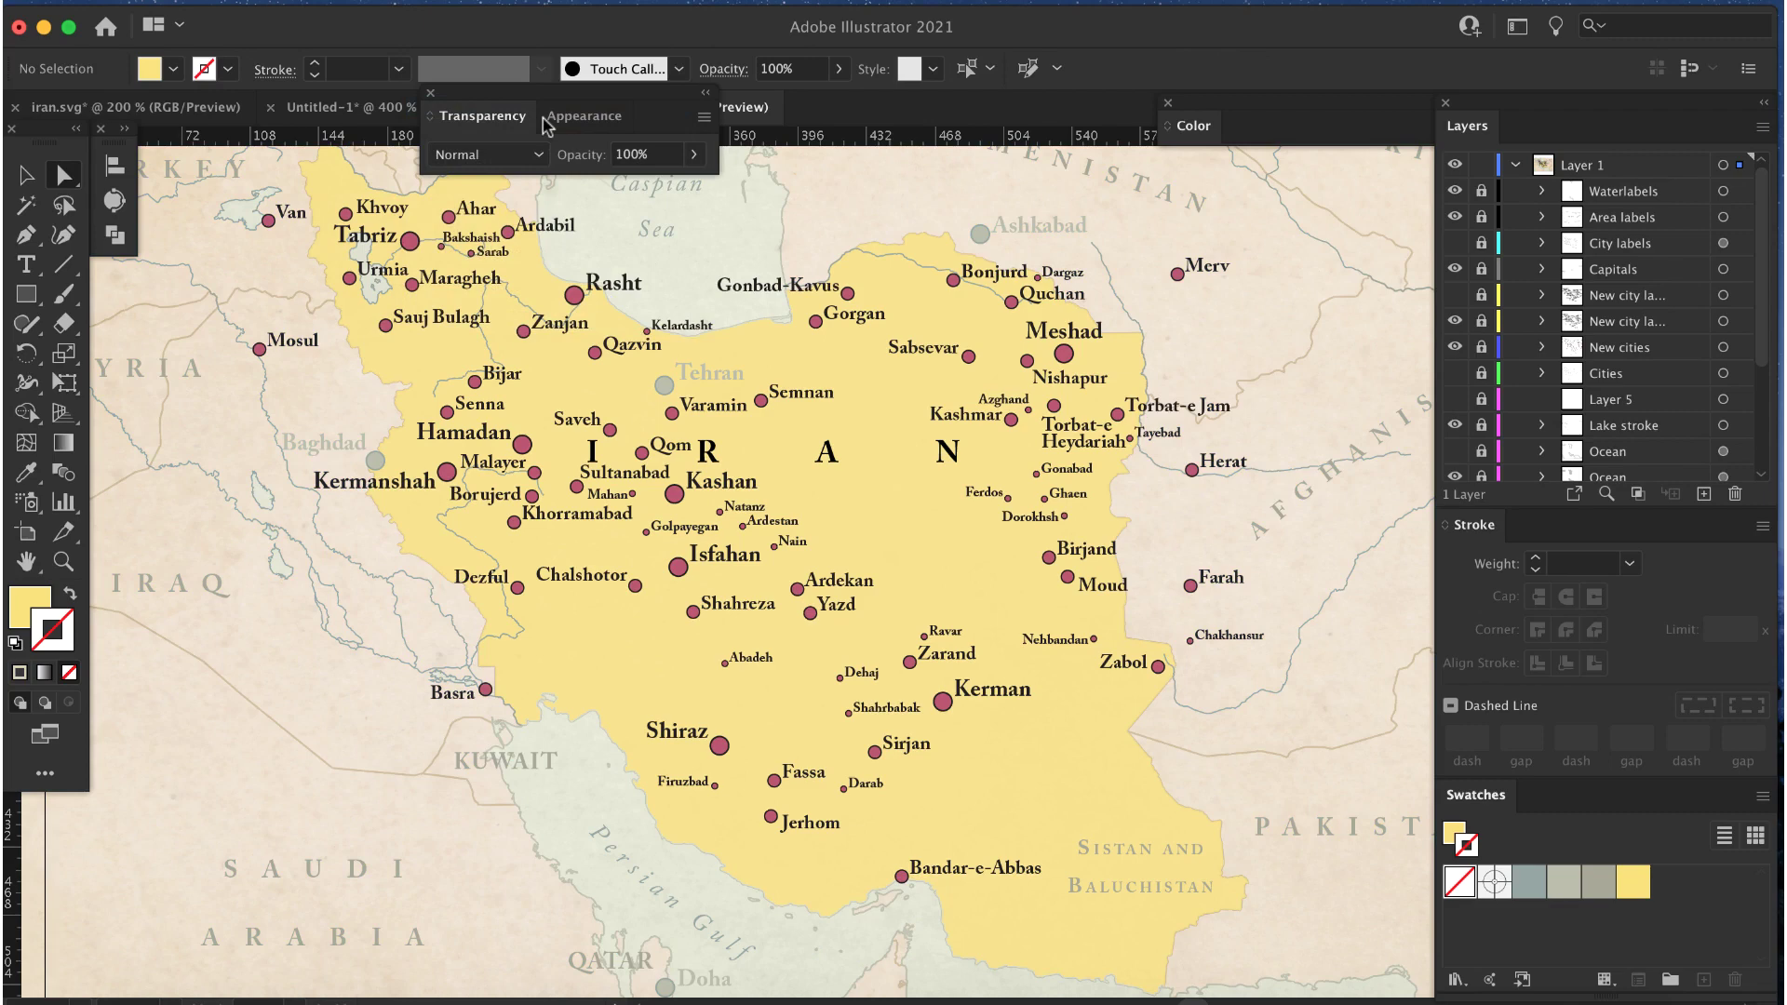
Step: Select the remaining Iran shape and set its blending mode to Color Burn
{"action": "key", "text": "super+a"}
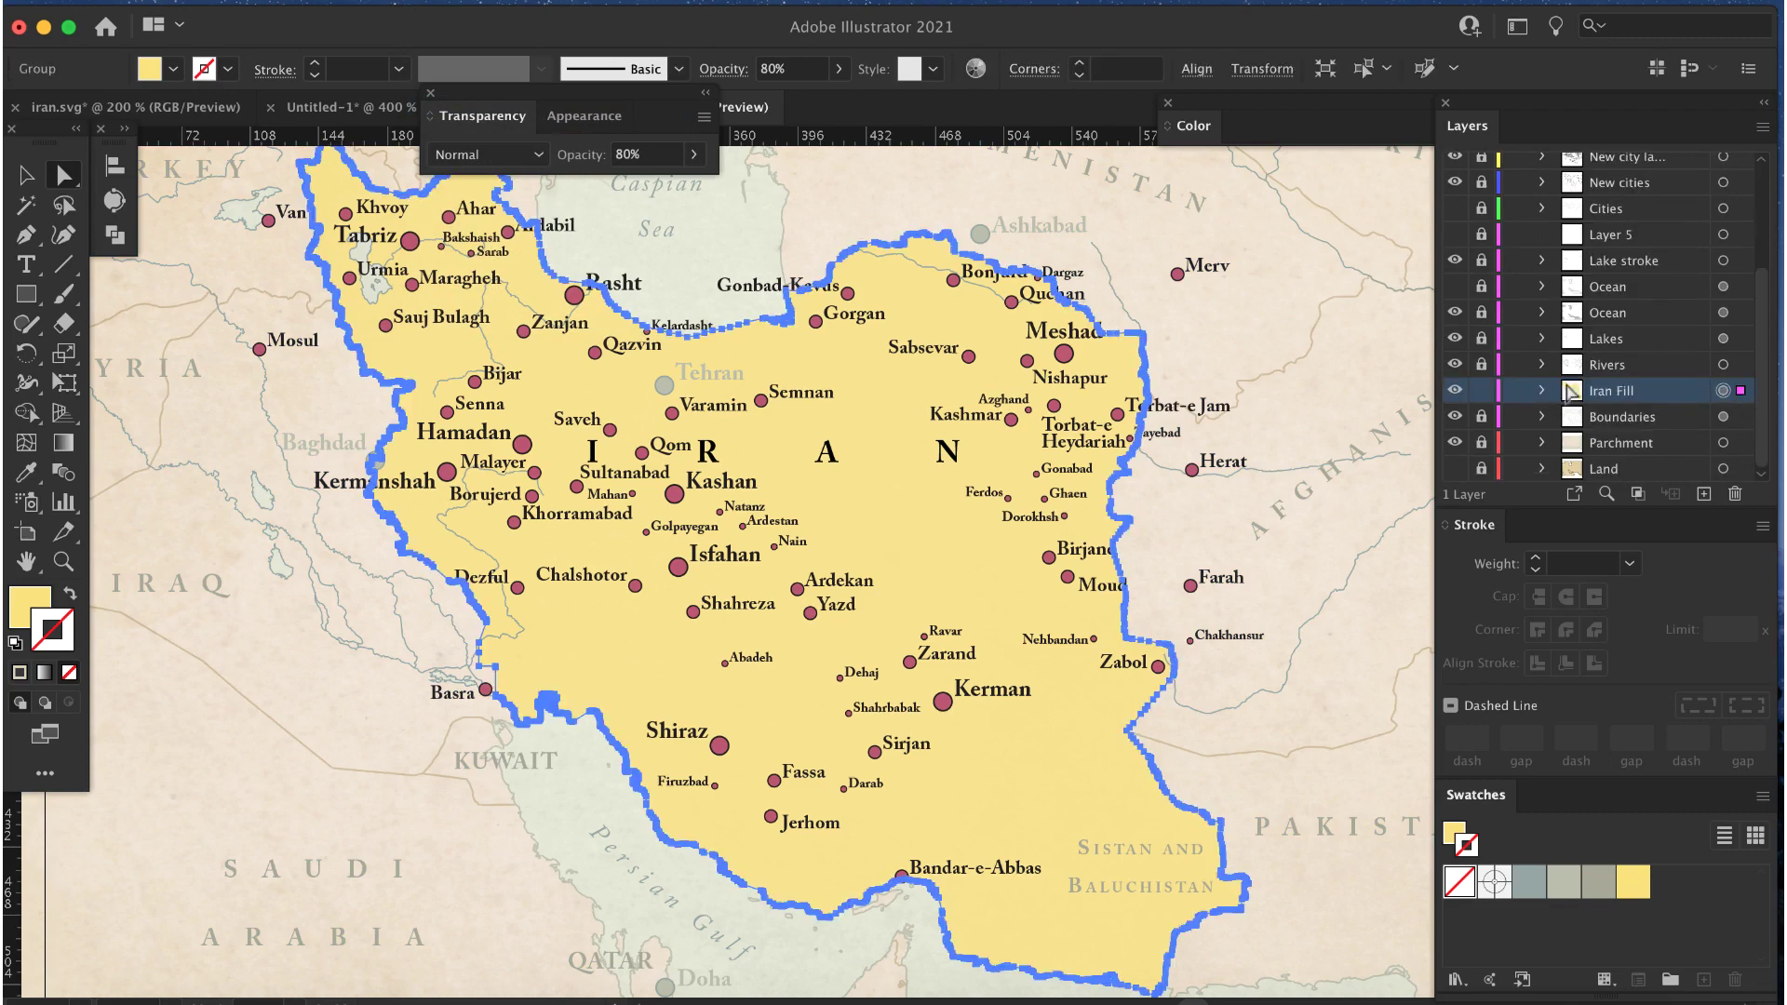
{"action": "left_click", "coordinate": [507, 159]}
{"action": "left_click", "coordinate": [527, 273]}
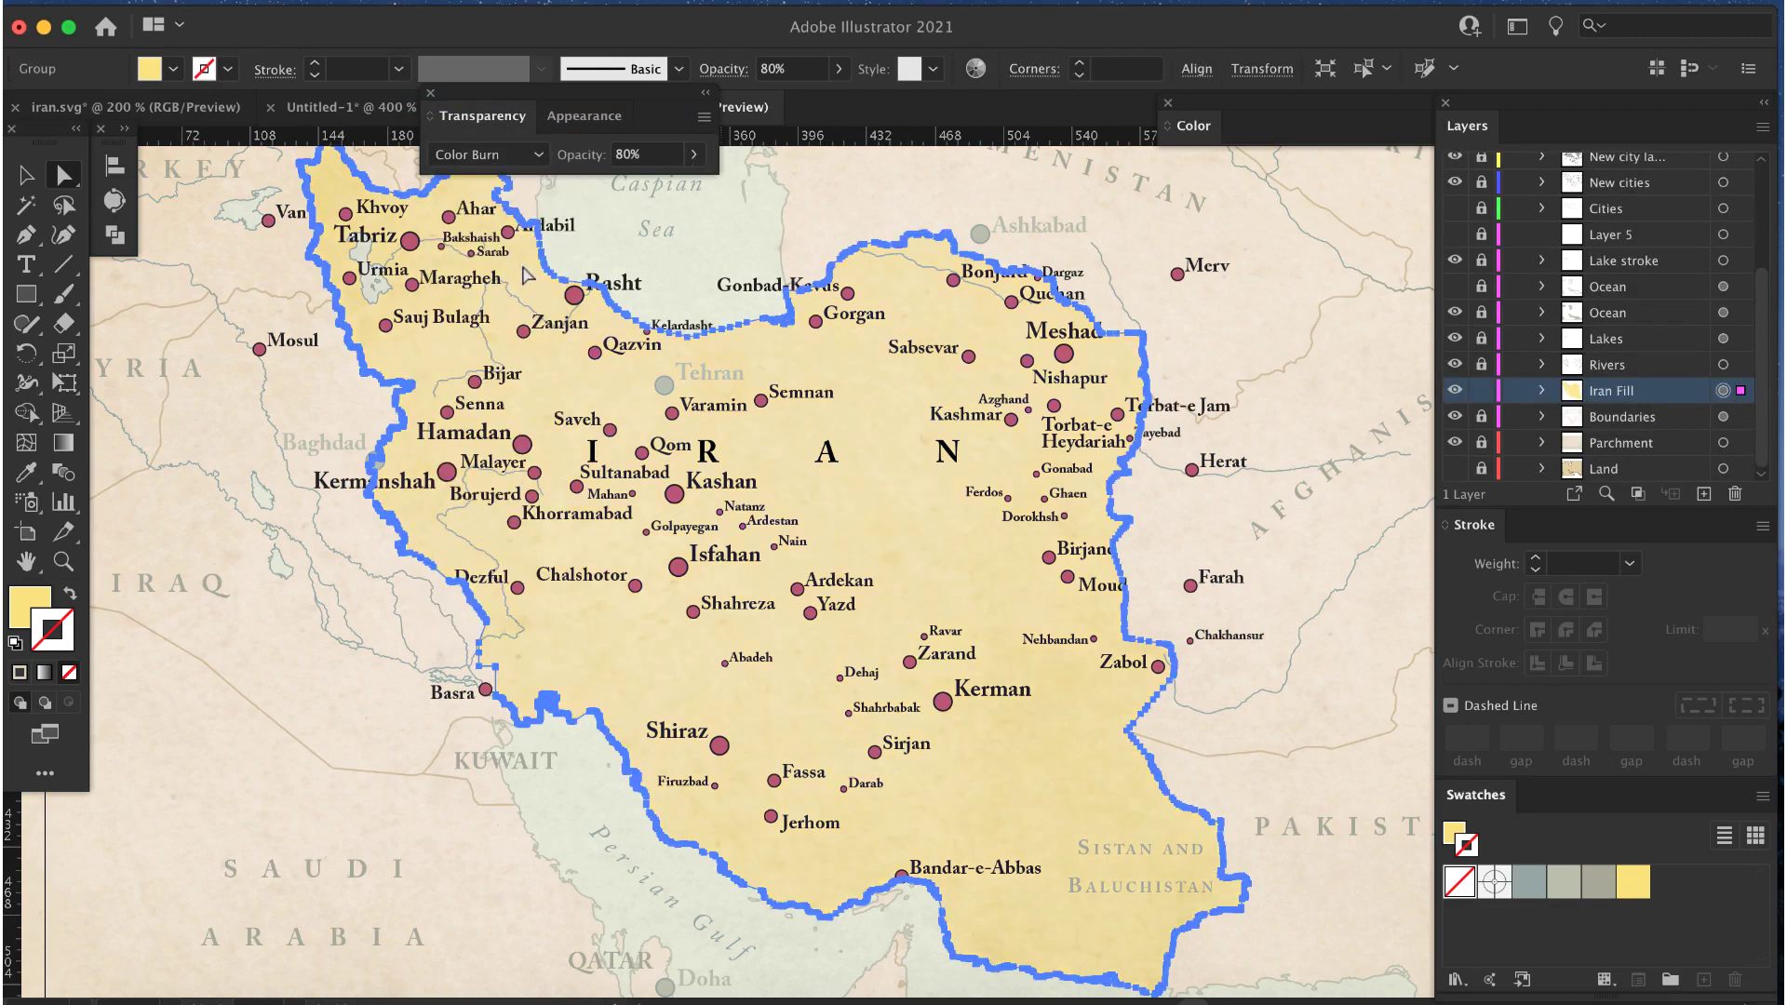
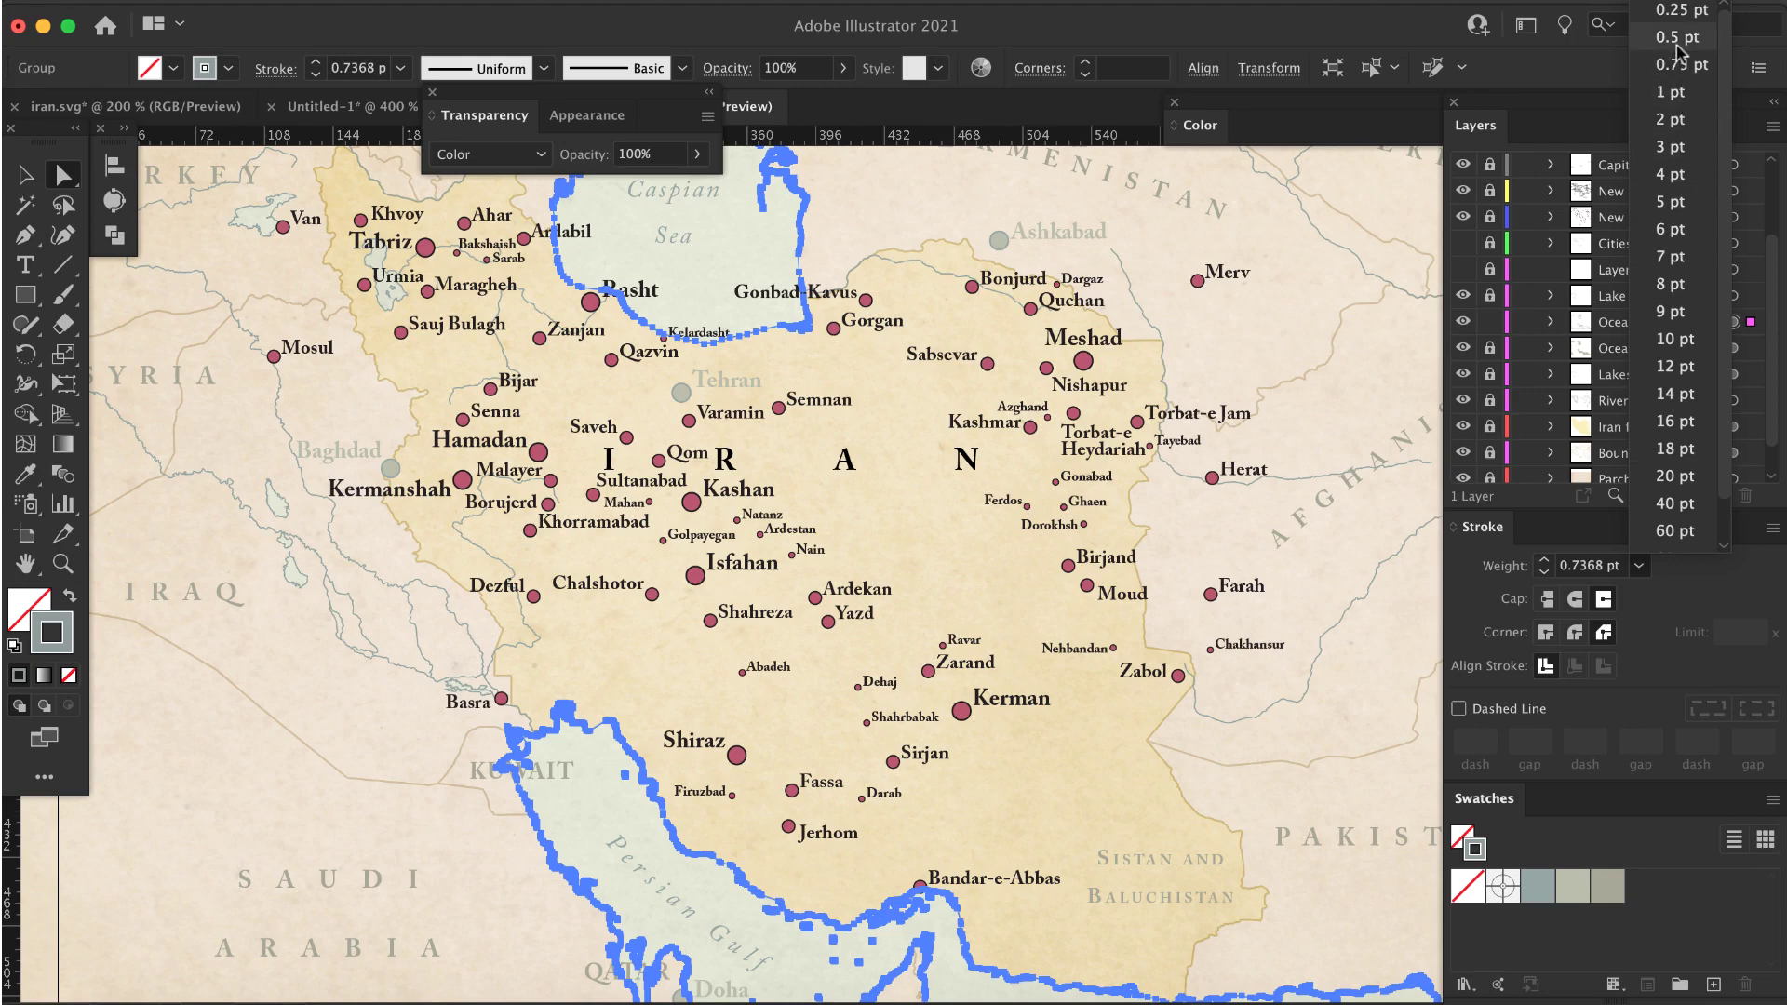
Step: Set the stroke of the coastlines on the upper Ocean layer to 0.5 pt with round corner joins
{"action": "left_click", "coordinate": [1678, 39]}
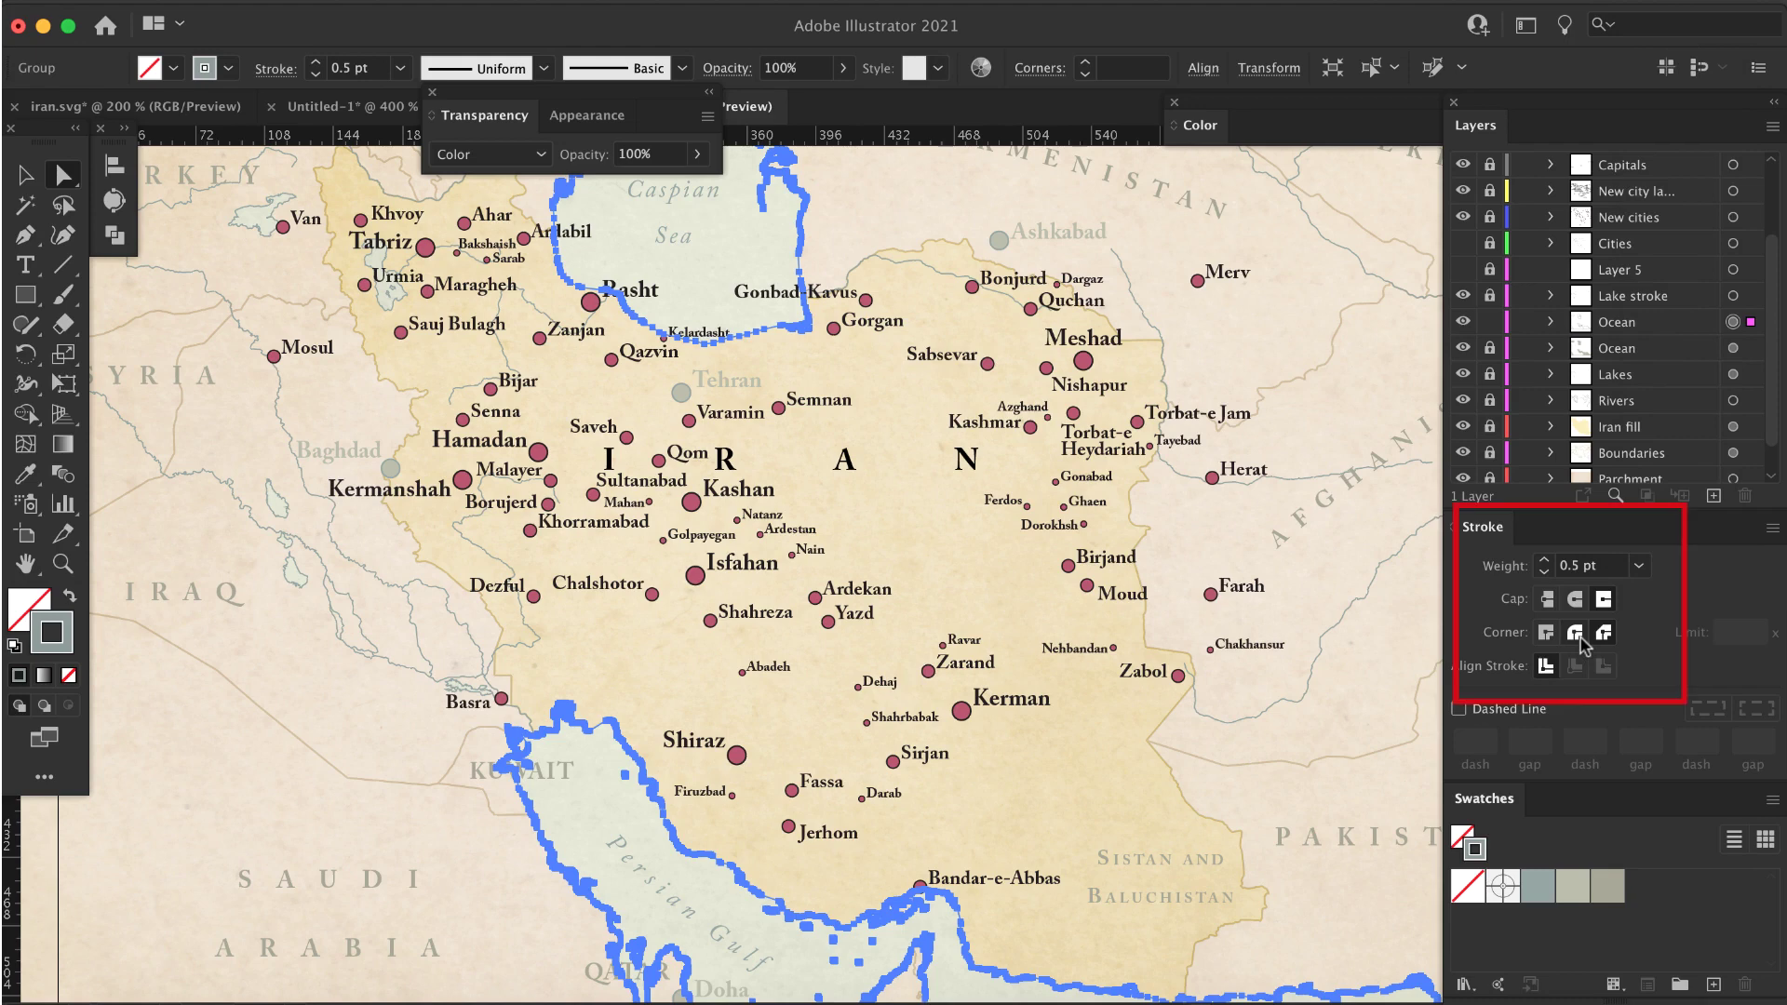
Step: Offset the selected coastline paths on the upper Ocean layer by -1 pt with round joins
{"action": "left_click", "coordinate": [944, 871]}
{"action": "left_click", "coordinate": [833, 707]}
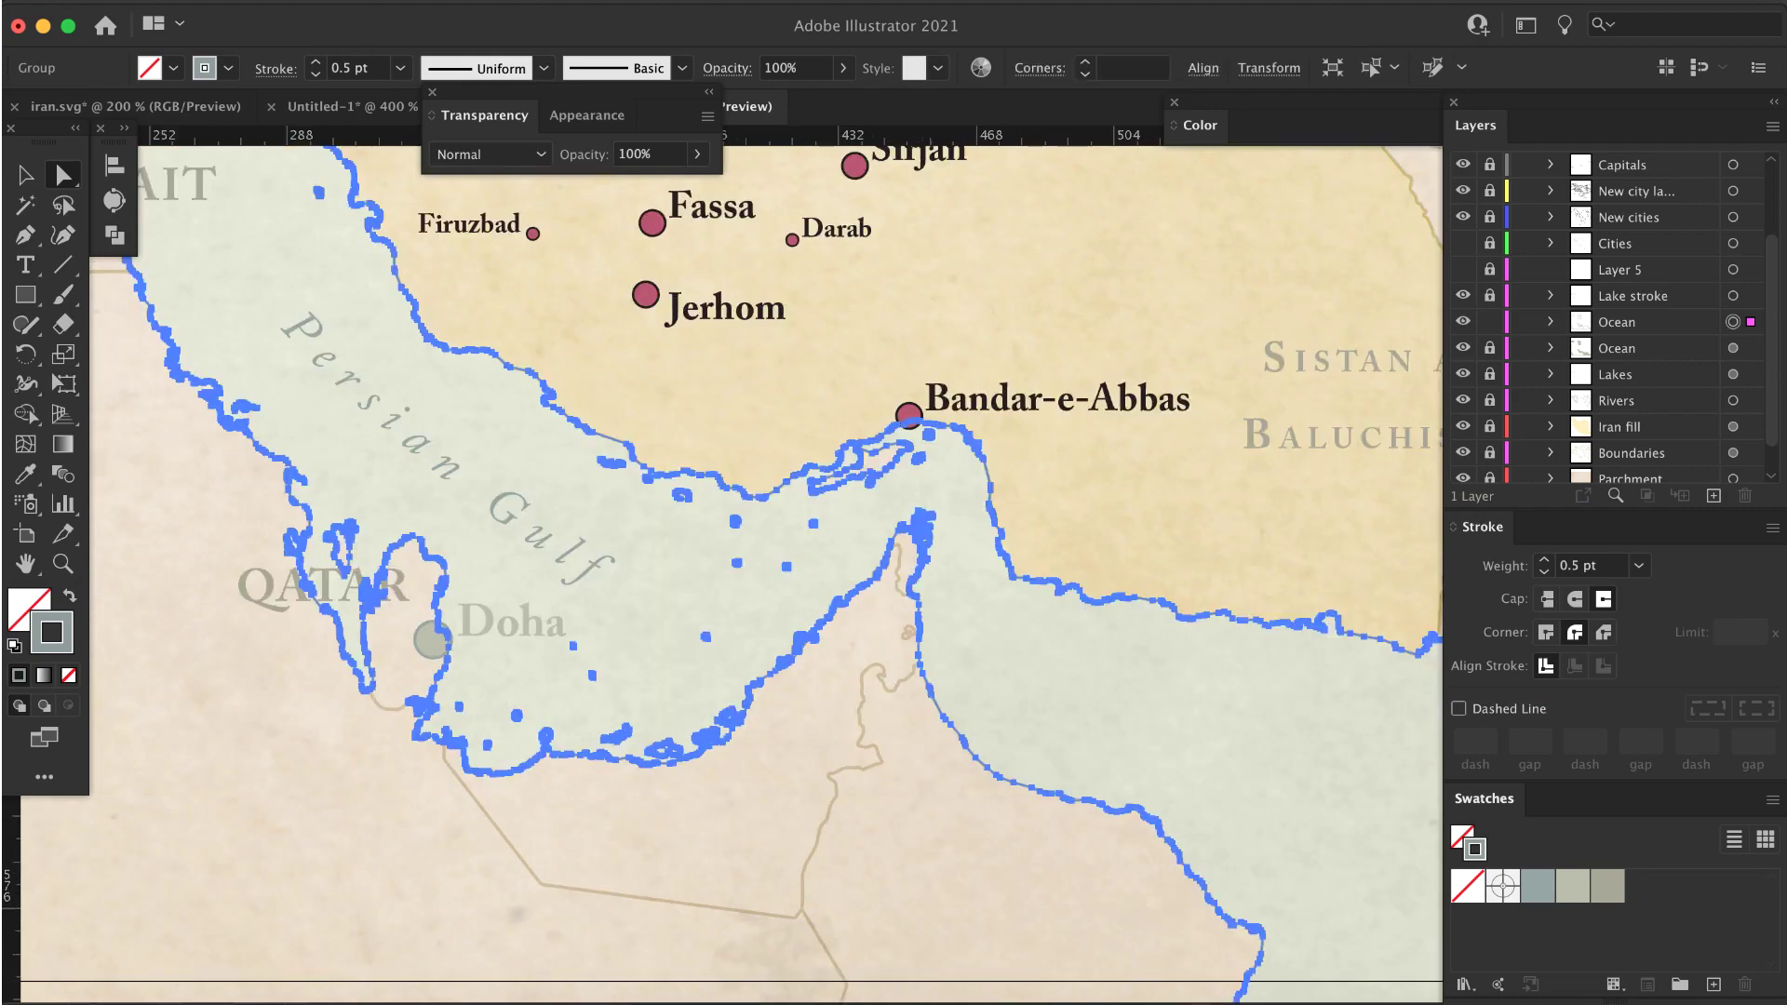
{"action": "left_click", "coordinate": [307, 0]}
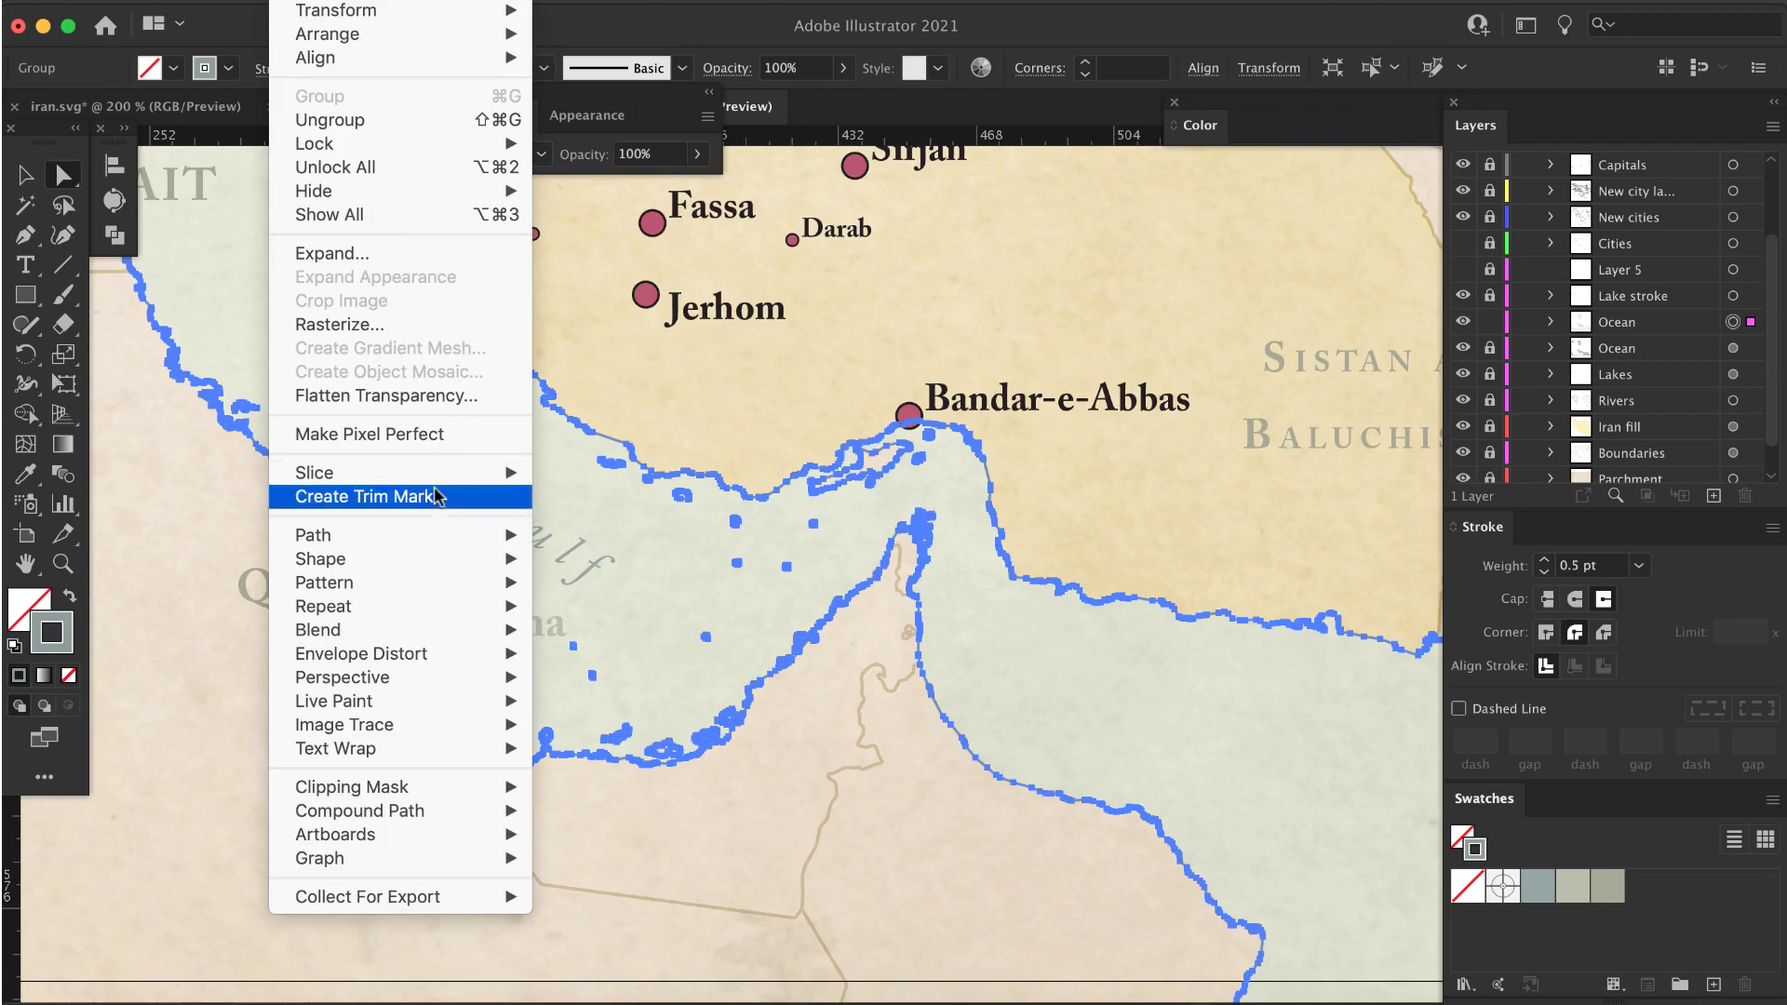
{"action": "mouse_move", "coordinate": [447, 535]}
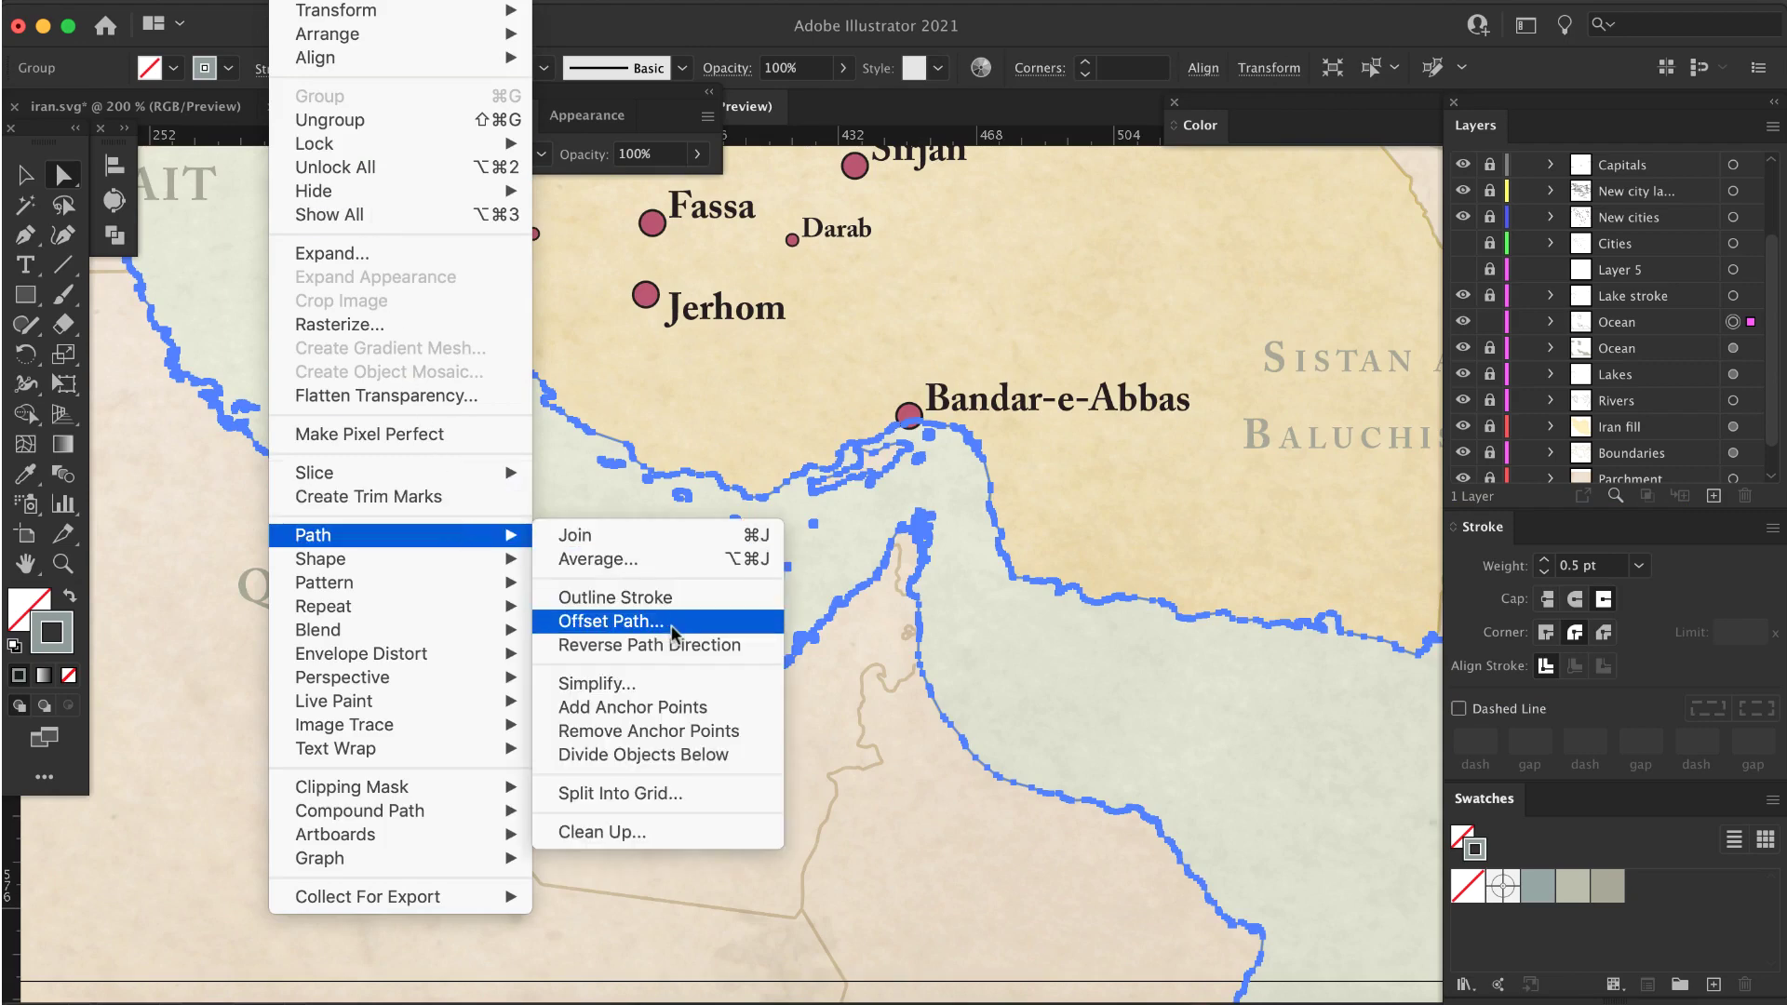
{"action": "left_click", "coordinate": [611, 621]}
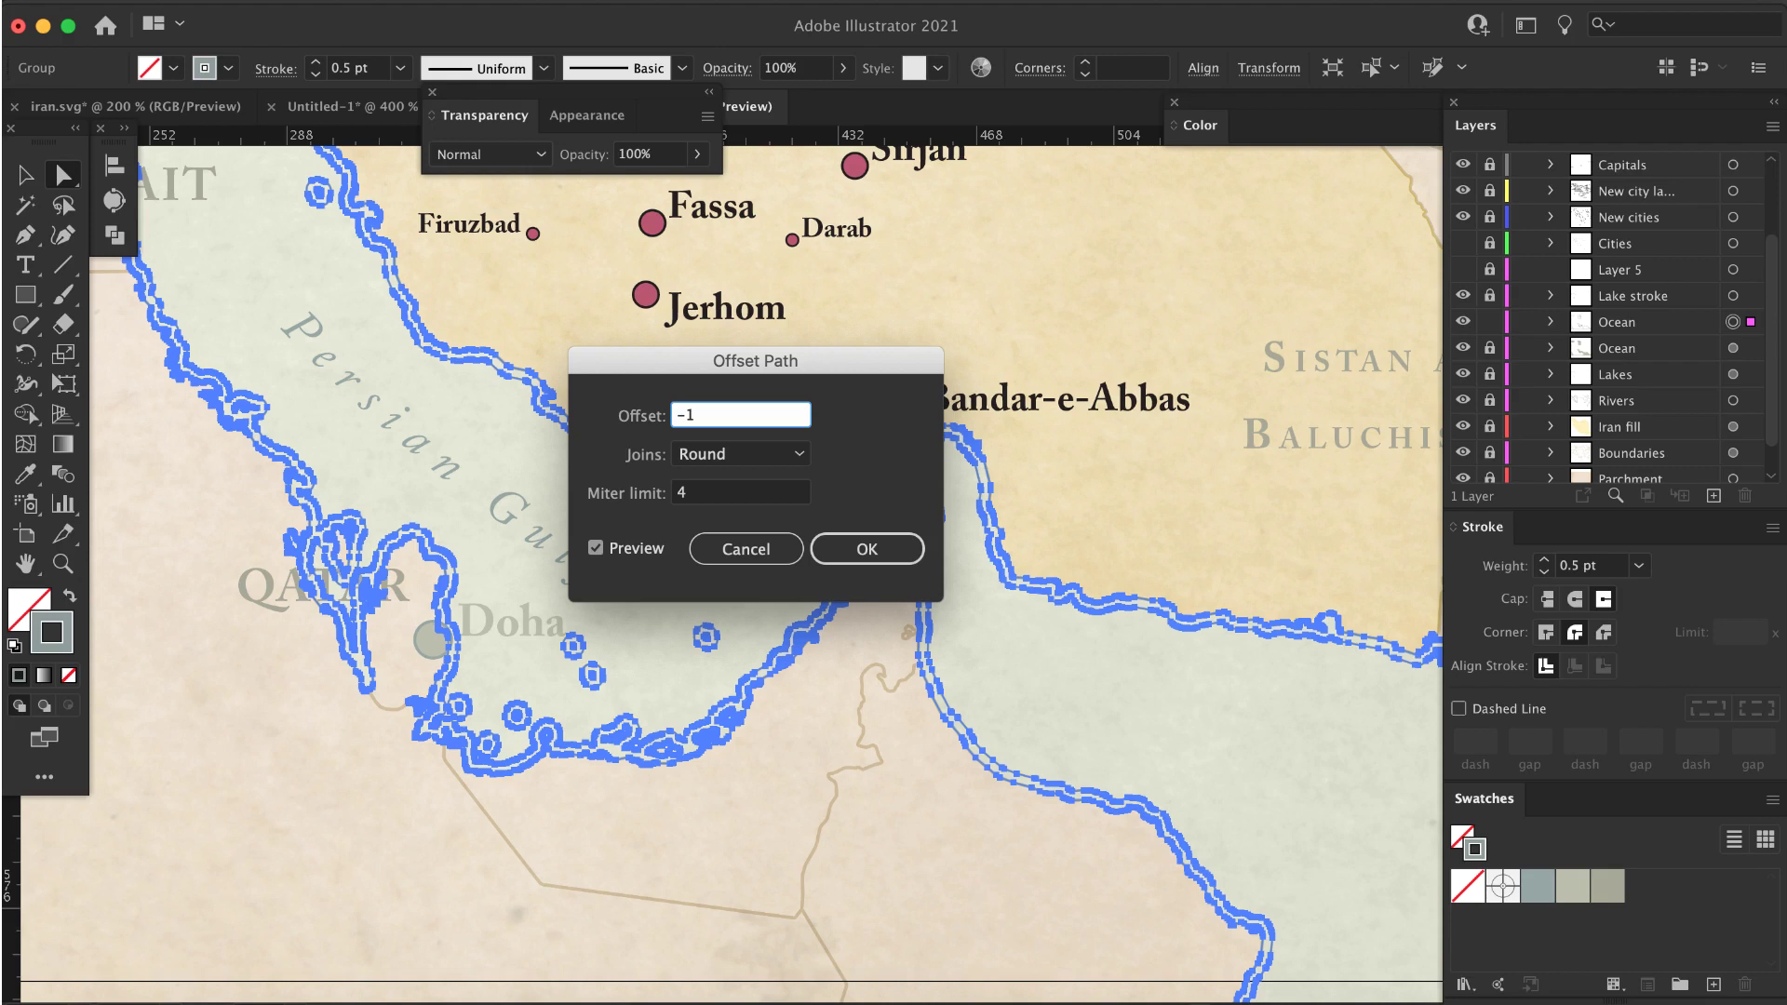
{"action": "left_click", "coordinate": [852, 550]}
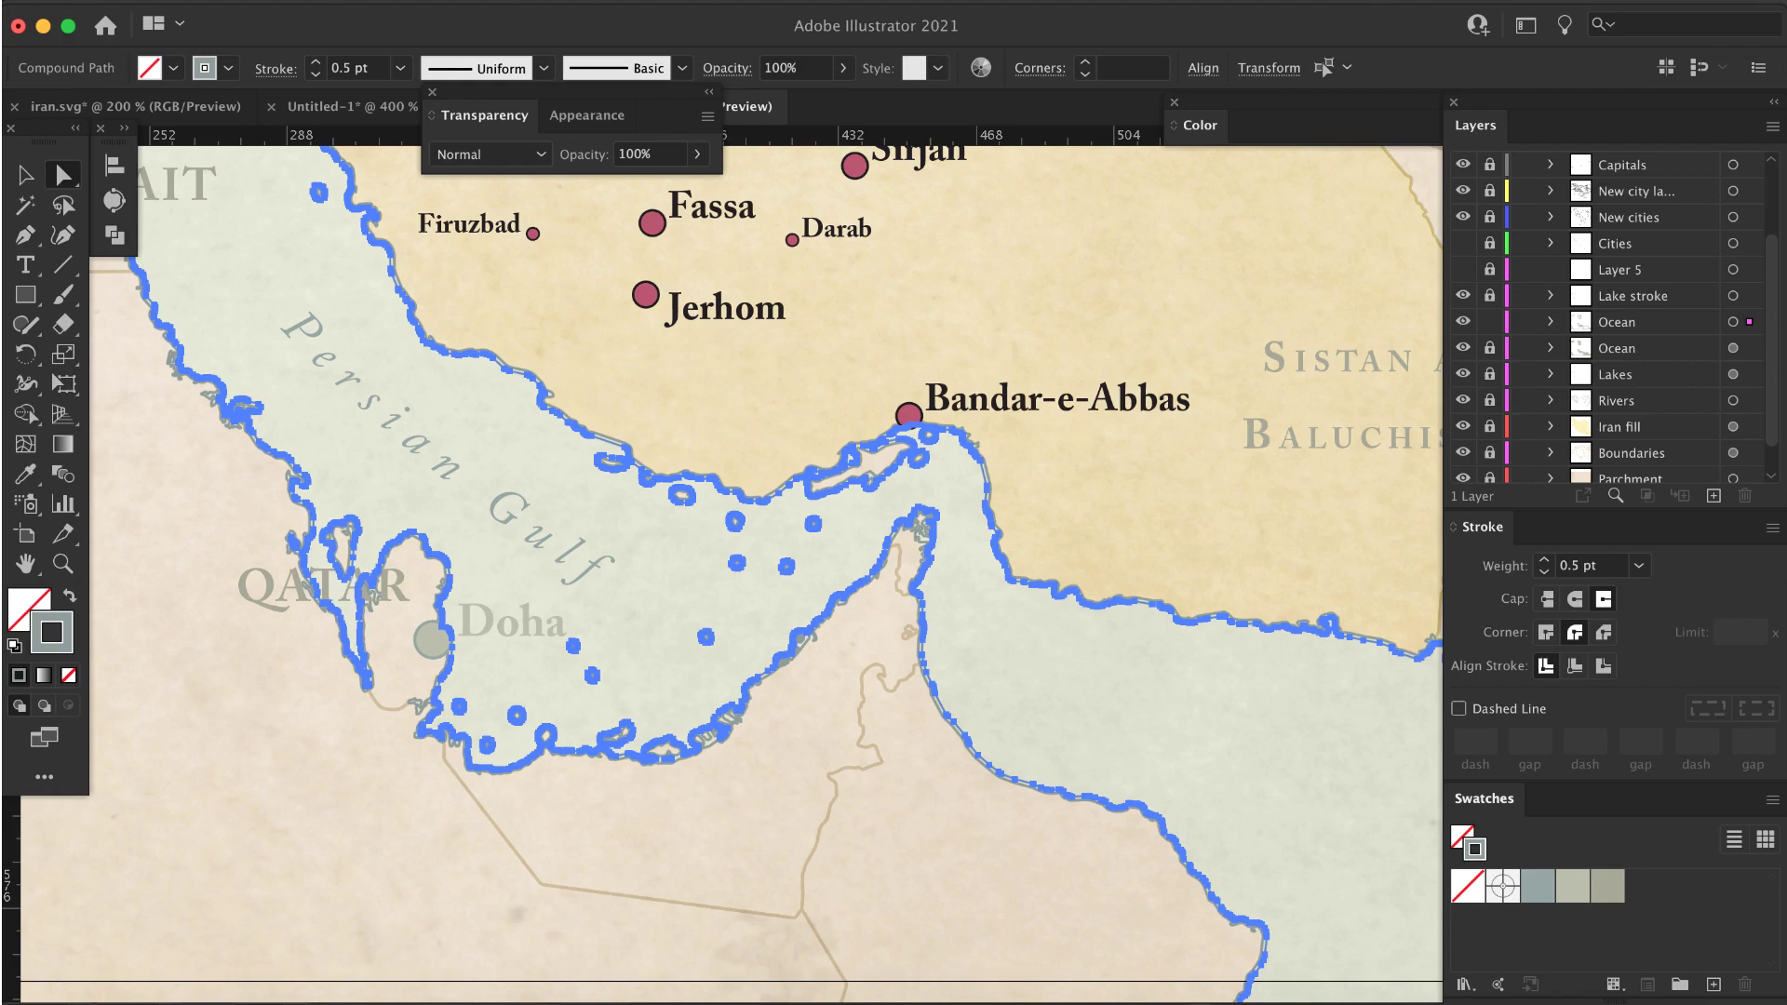
Step: Offset the newest coastline path by a further -1.5 pt with round joins
{"action": "left_click", "coordinate": [307, 2]}
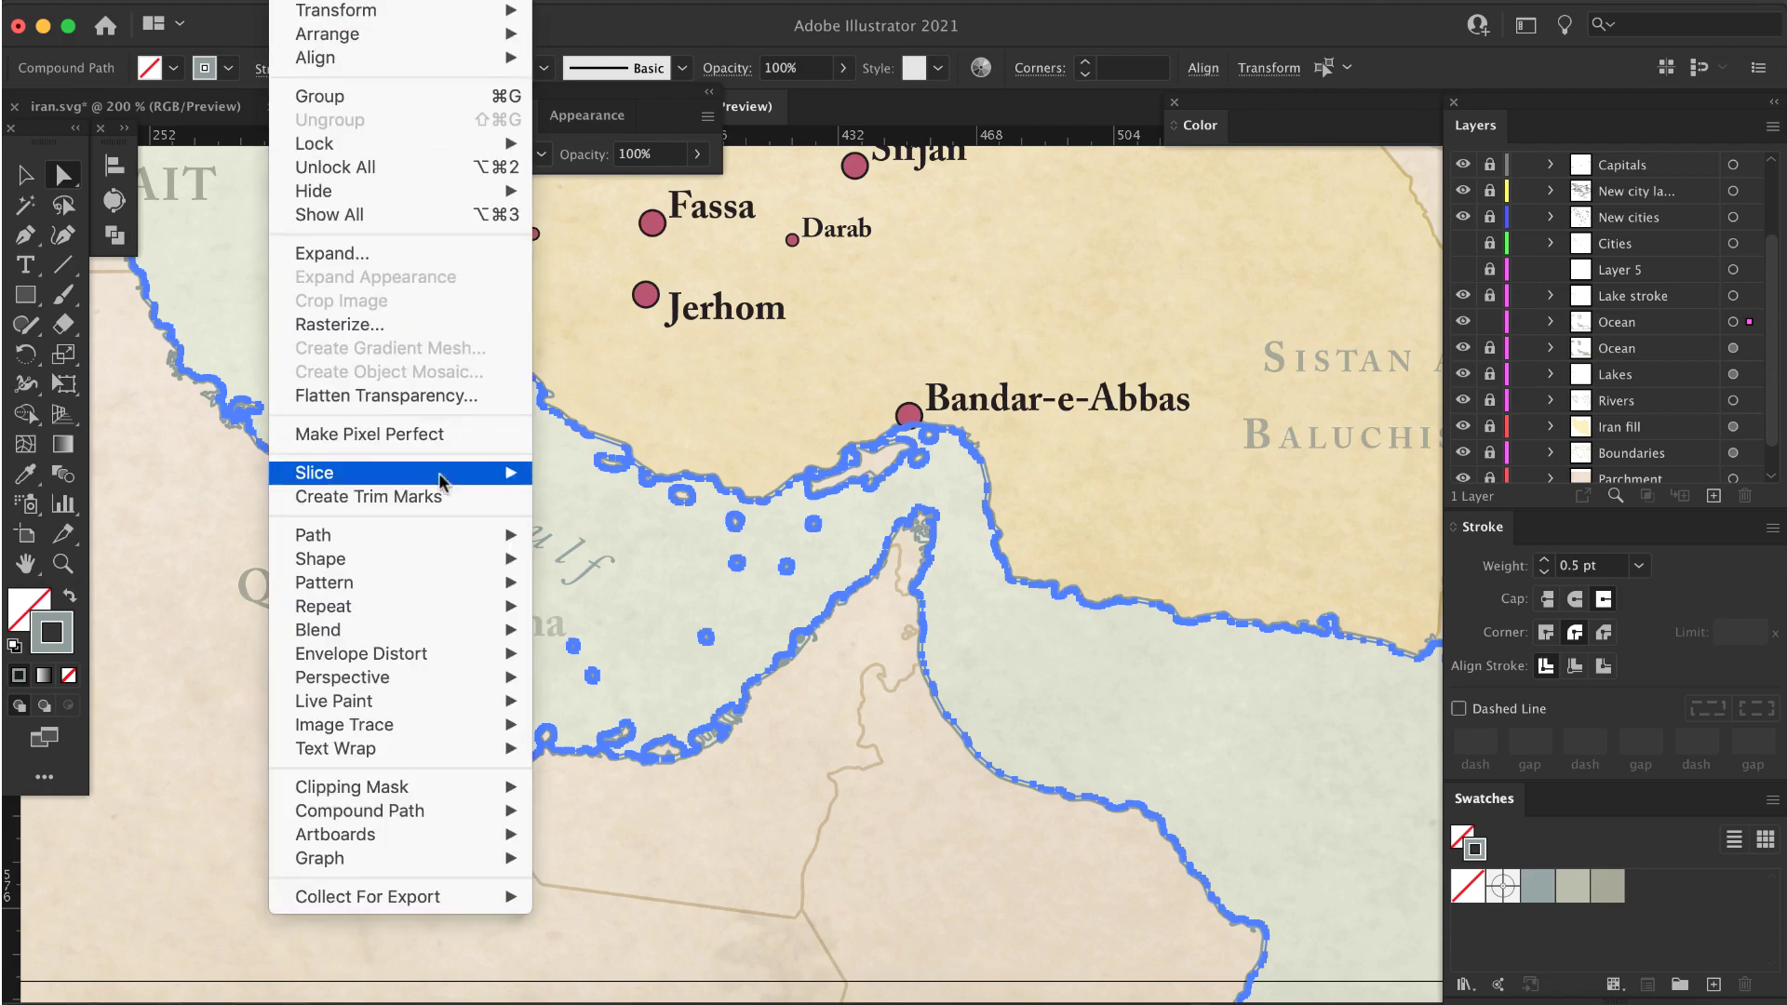
{"action": "mouse_move", "coordinate": [456, 535]}
{"action": "left_click", "coordinate": [611, 621]}
{"action": "left_click", "coordinate": [693, 415]}
{"action": "type", "text": ".5"}
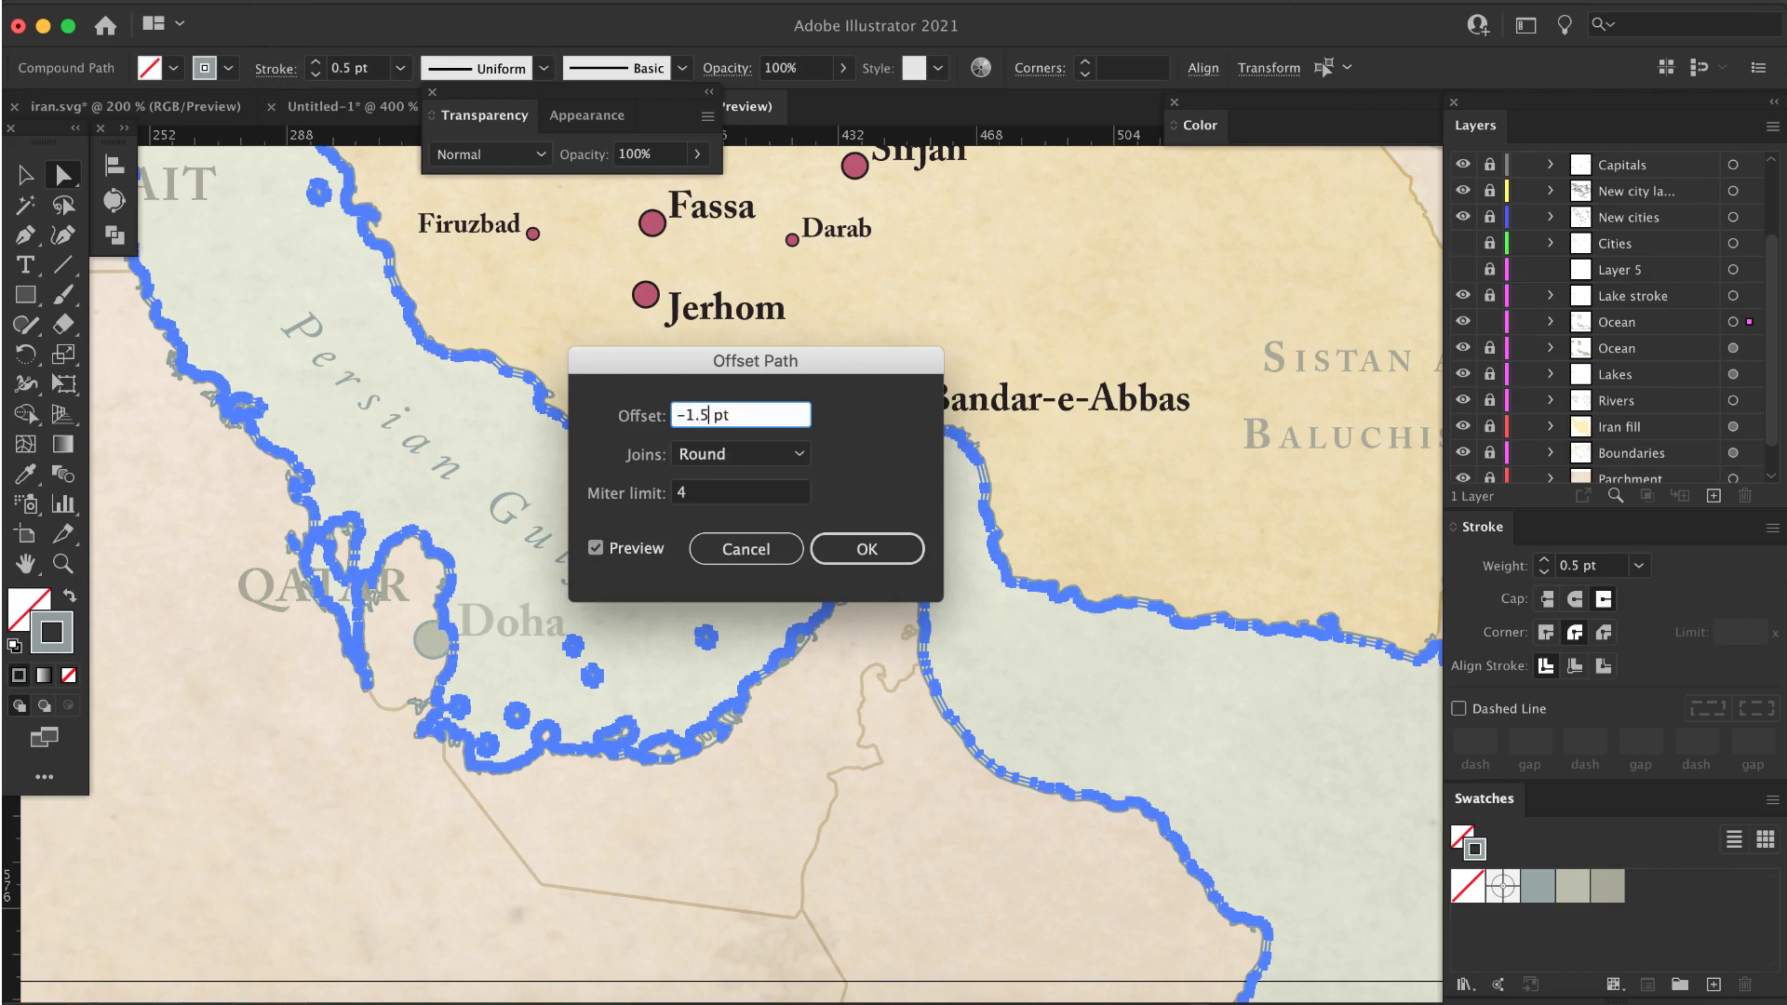
{"action": "left_click", "coordinate": [866, 549]}
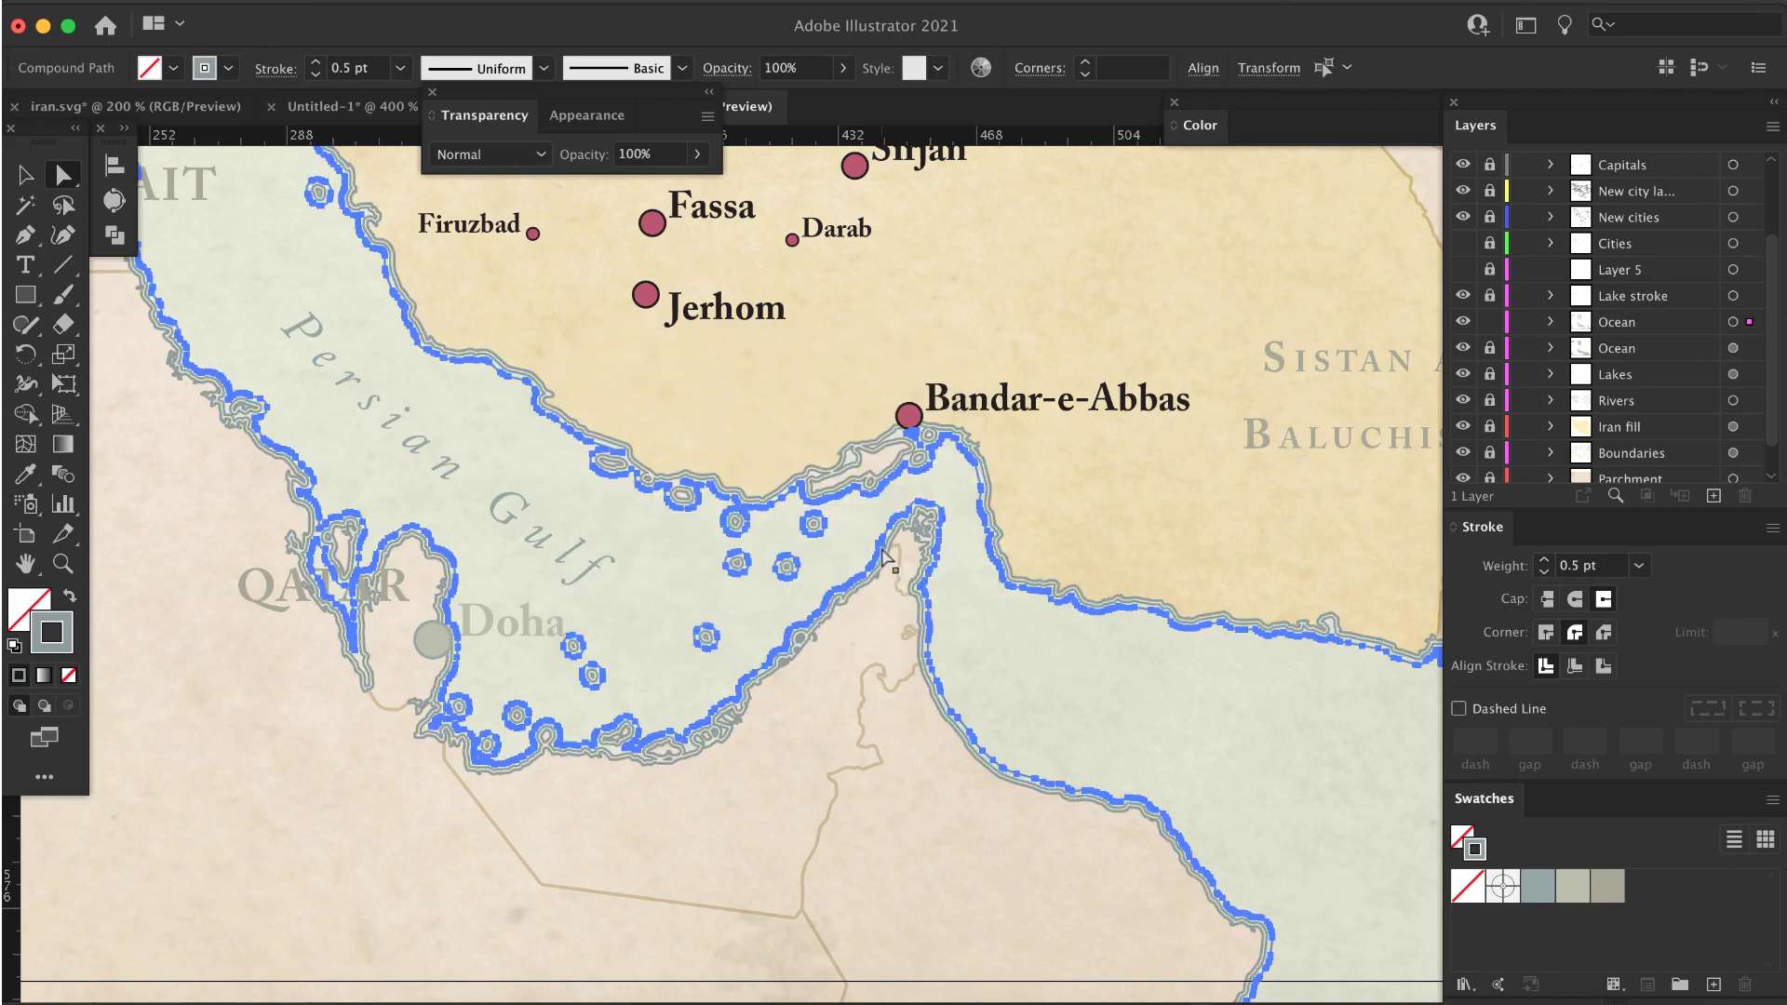
Step: Add a third coastline ring by offsetting the selected path by -2 pt
{"action": "right_click", "coordinate": [271, 465]}
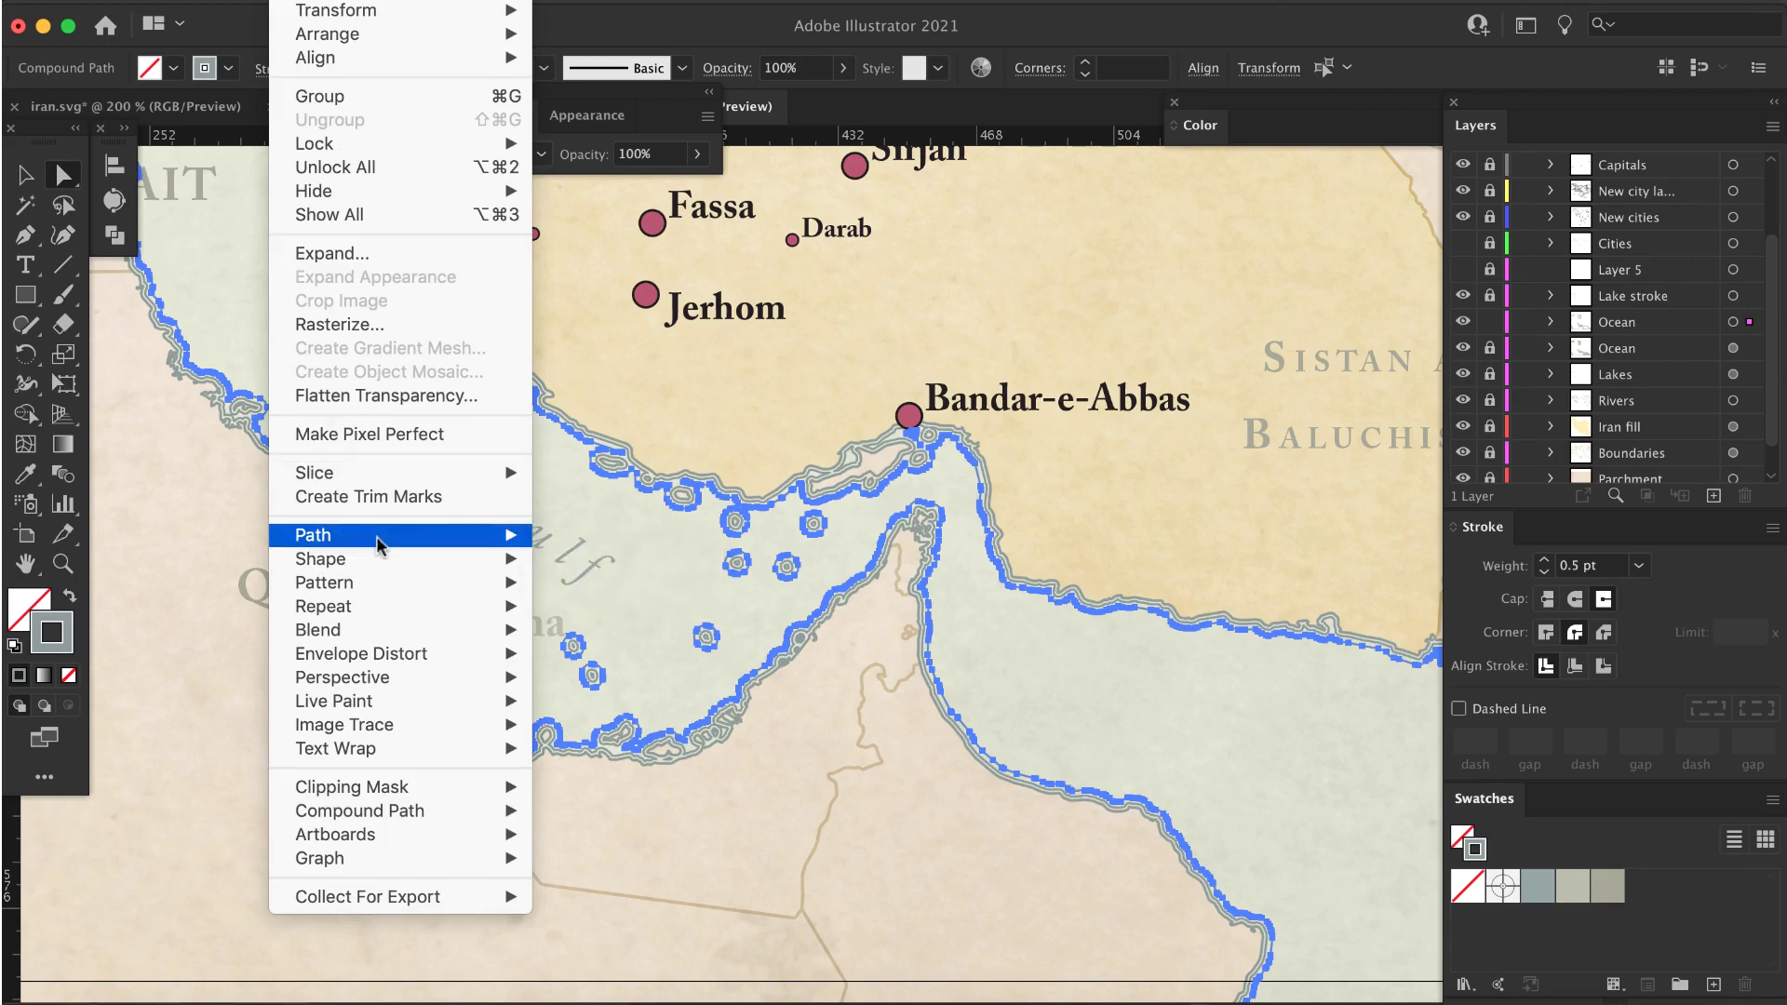
{"action": "mouse_move", "coordinate": [382, 538]}
{"action": "left_click", "coordinate": [674, 620]}
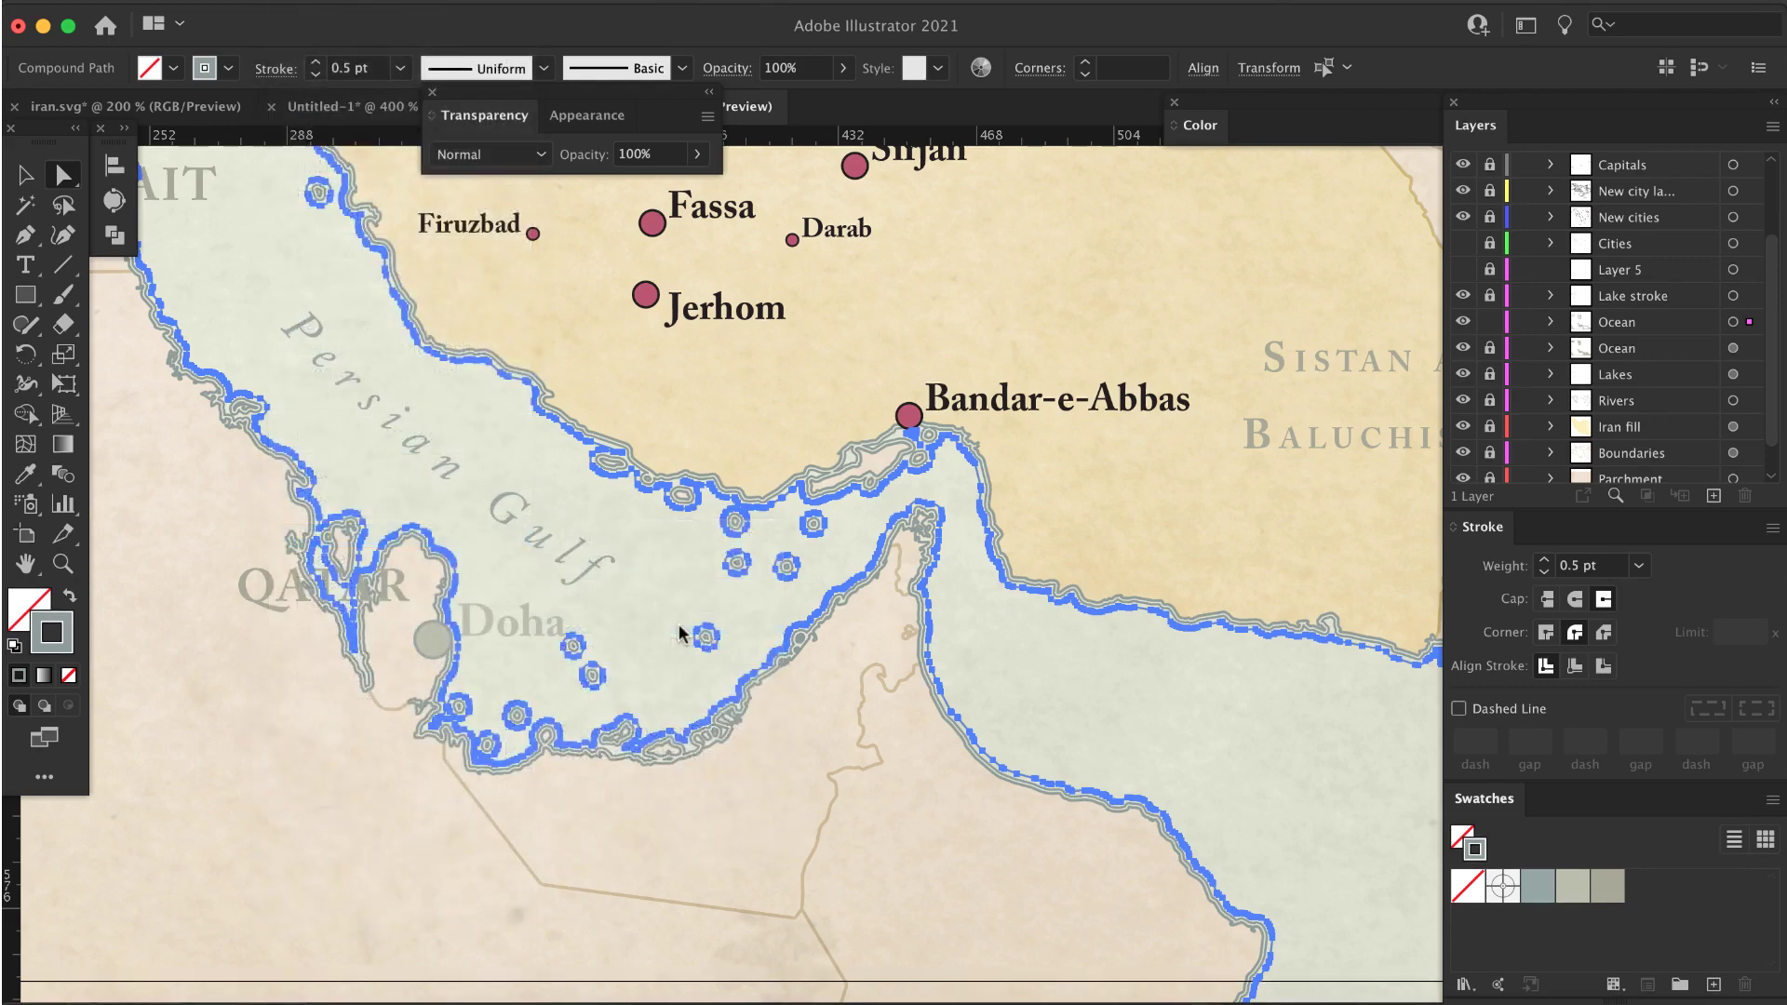
{"action": "type", "text": "-2"}
{"action": "left_click", "coordinate": [889, 559]}
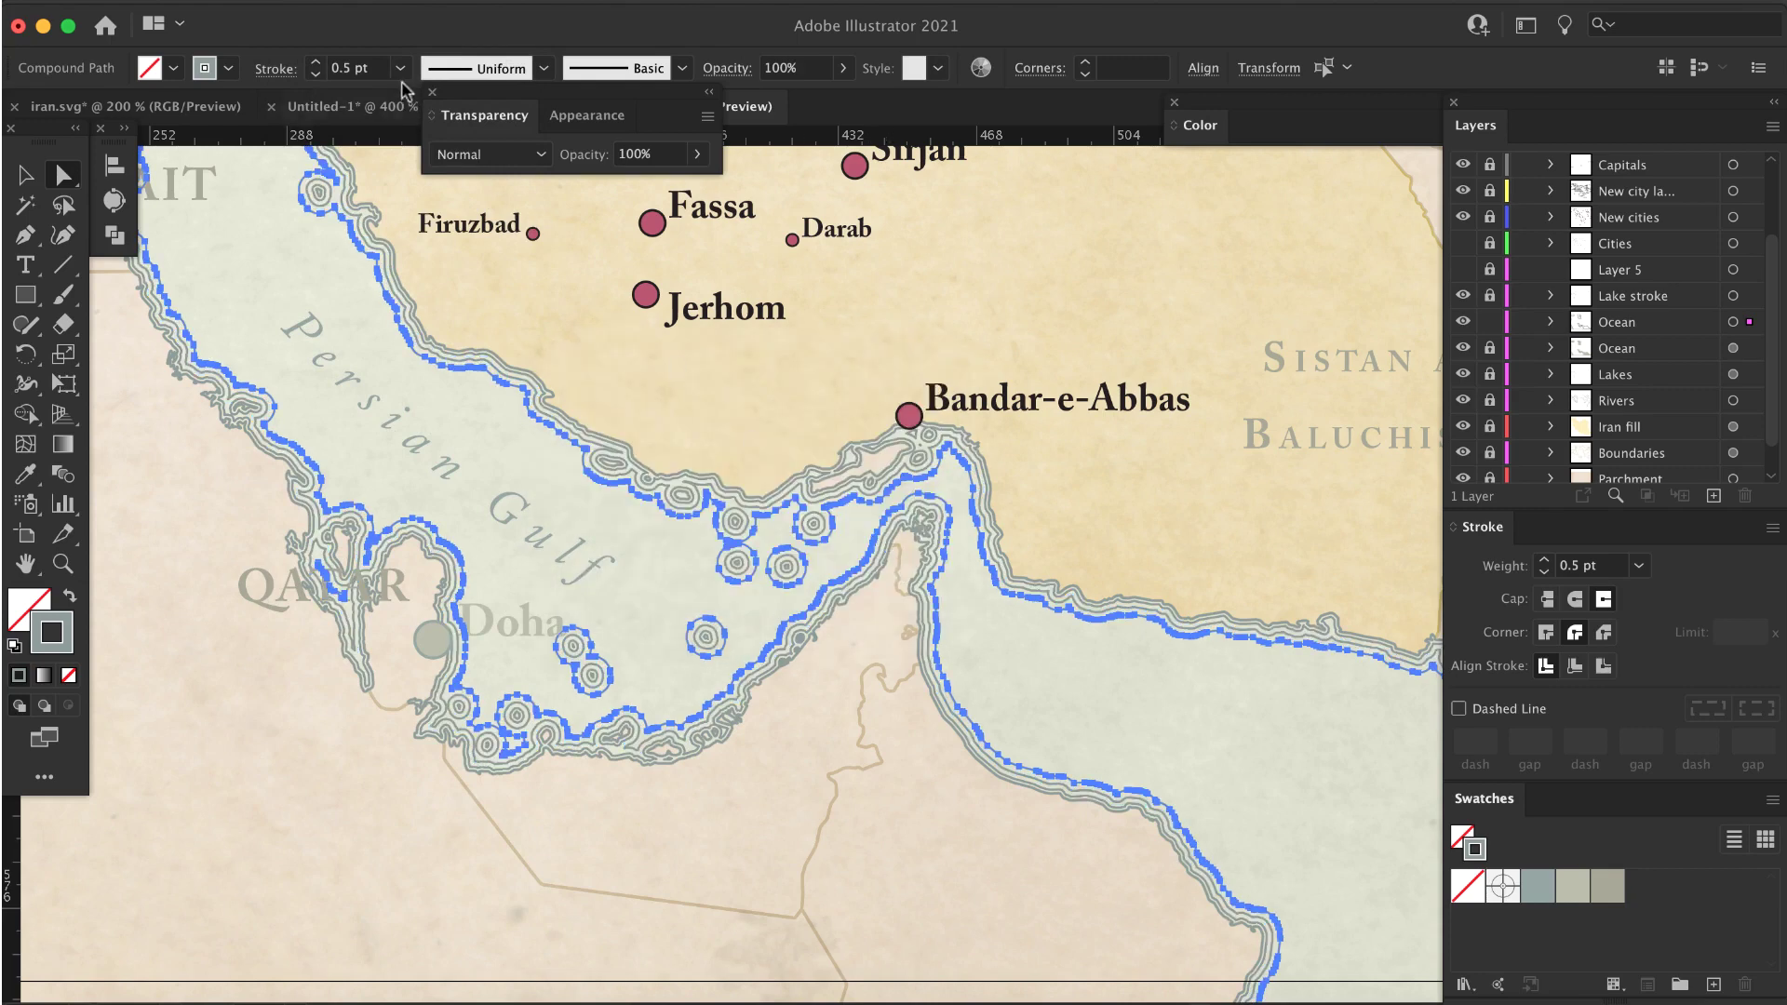
Step: Add a fourth coastline ring with a -2.5 pt path offset and round joins, and deselect it
{"action": "right_click", "coordinate": [269, 419]}
{"action": "mouse_move", "coordinate": [421, 534]}
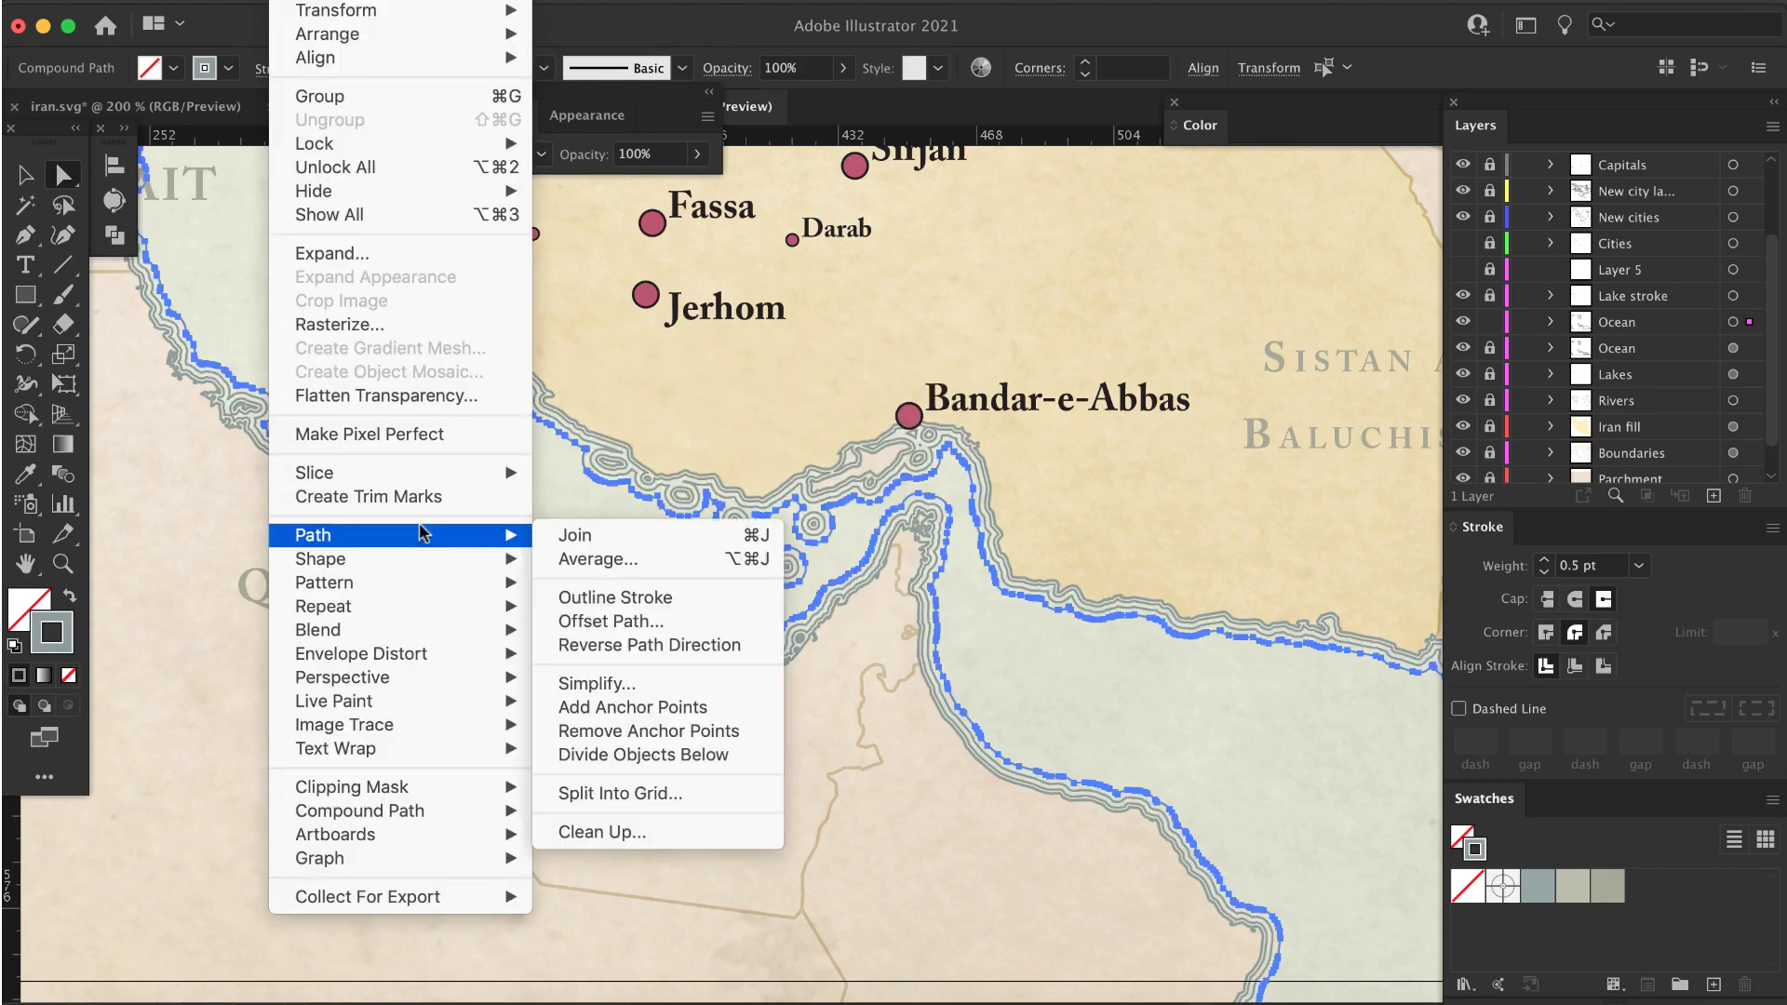
{"action": "left_click", "coordinate": [602, 626]}
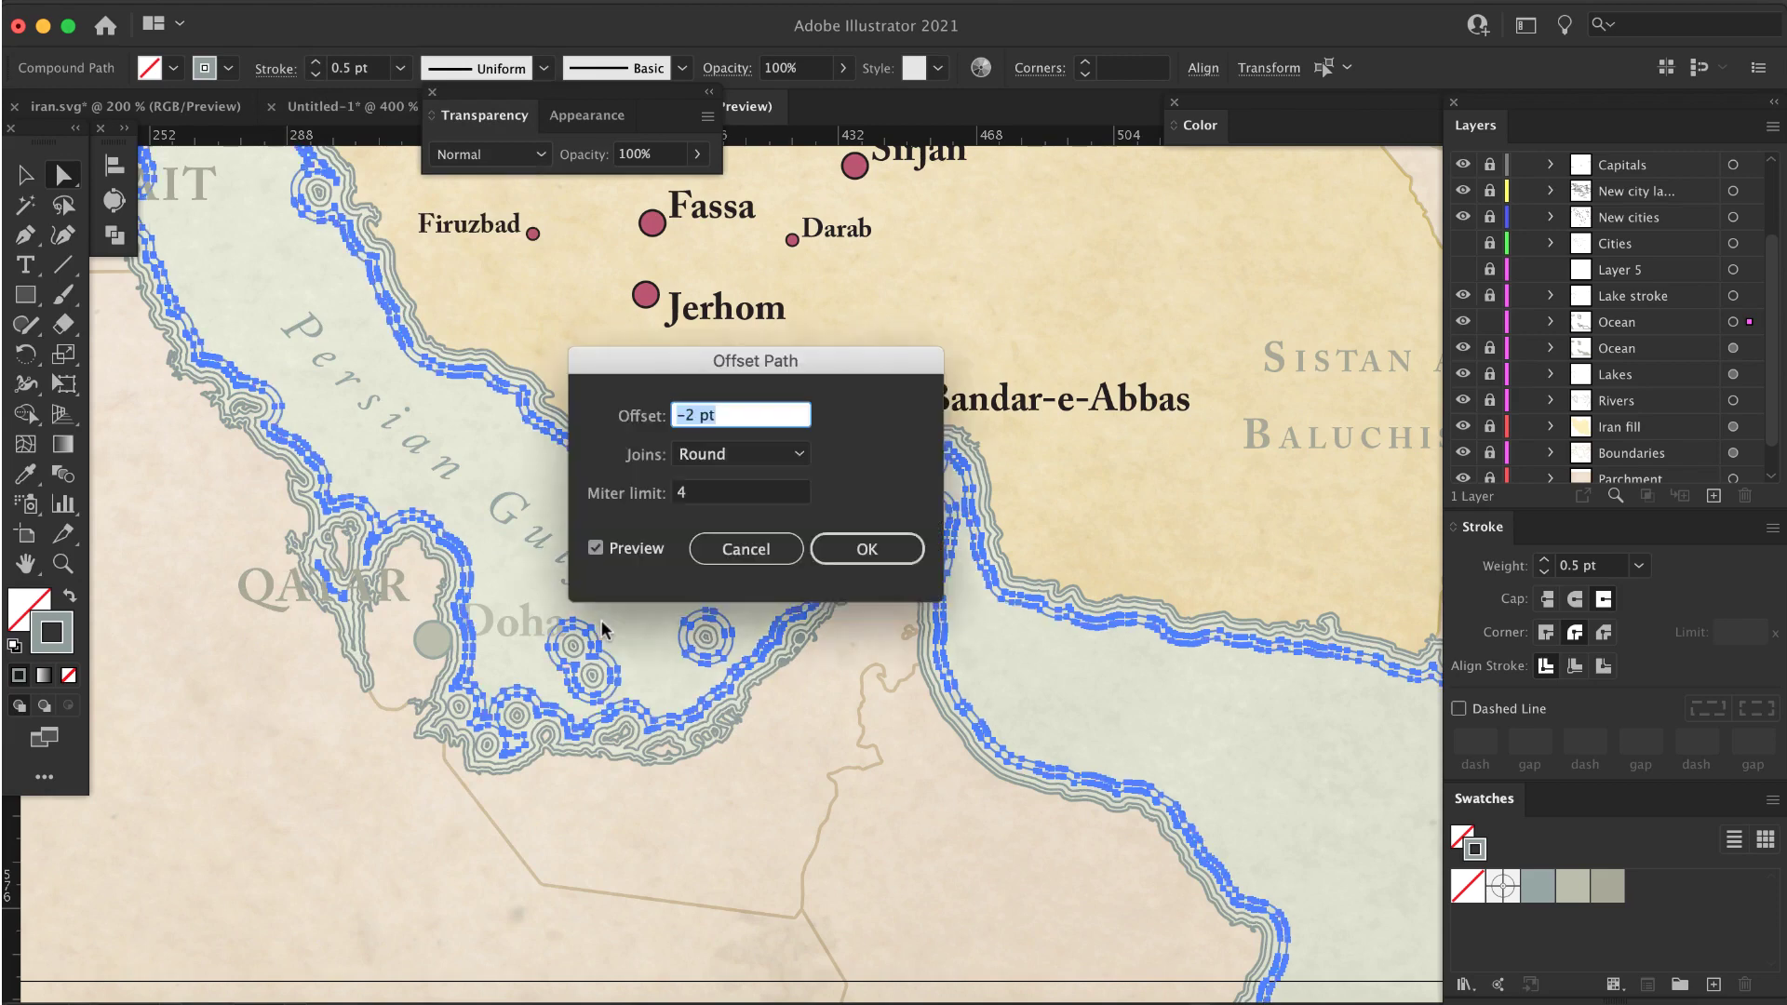
{"action": "left_click", "coordinate": [698, 415]}
{"action": "type", "text": ".5"}
{"action": "left_click", "coordinate": [866, 548]}
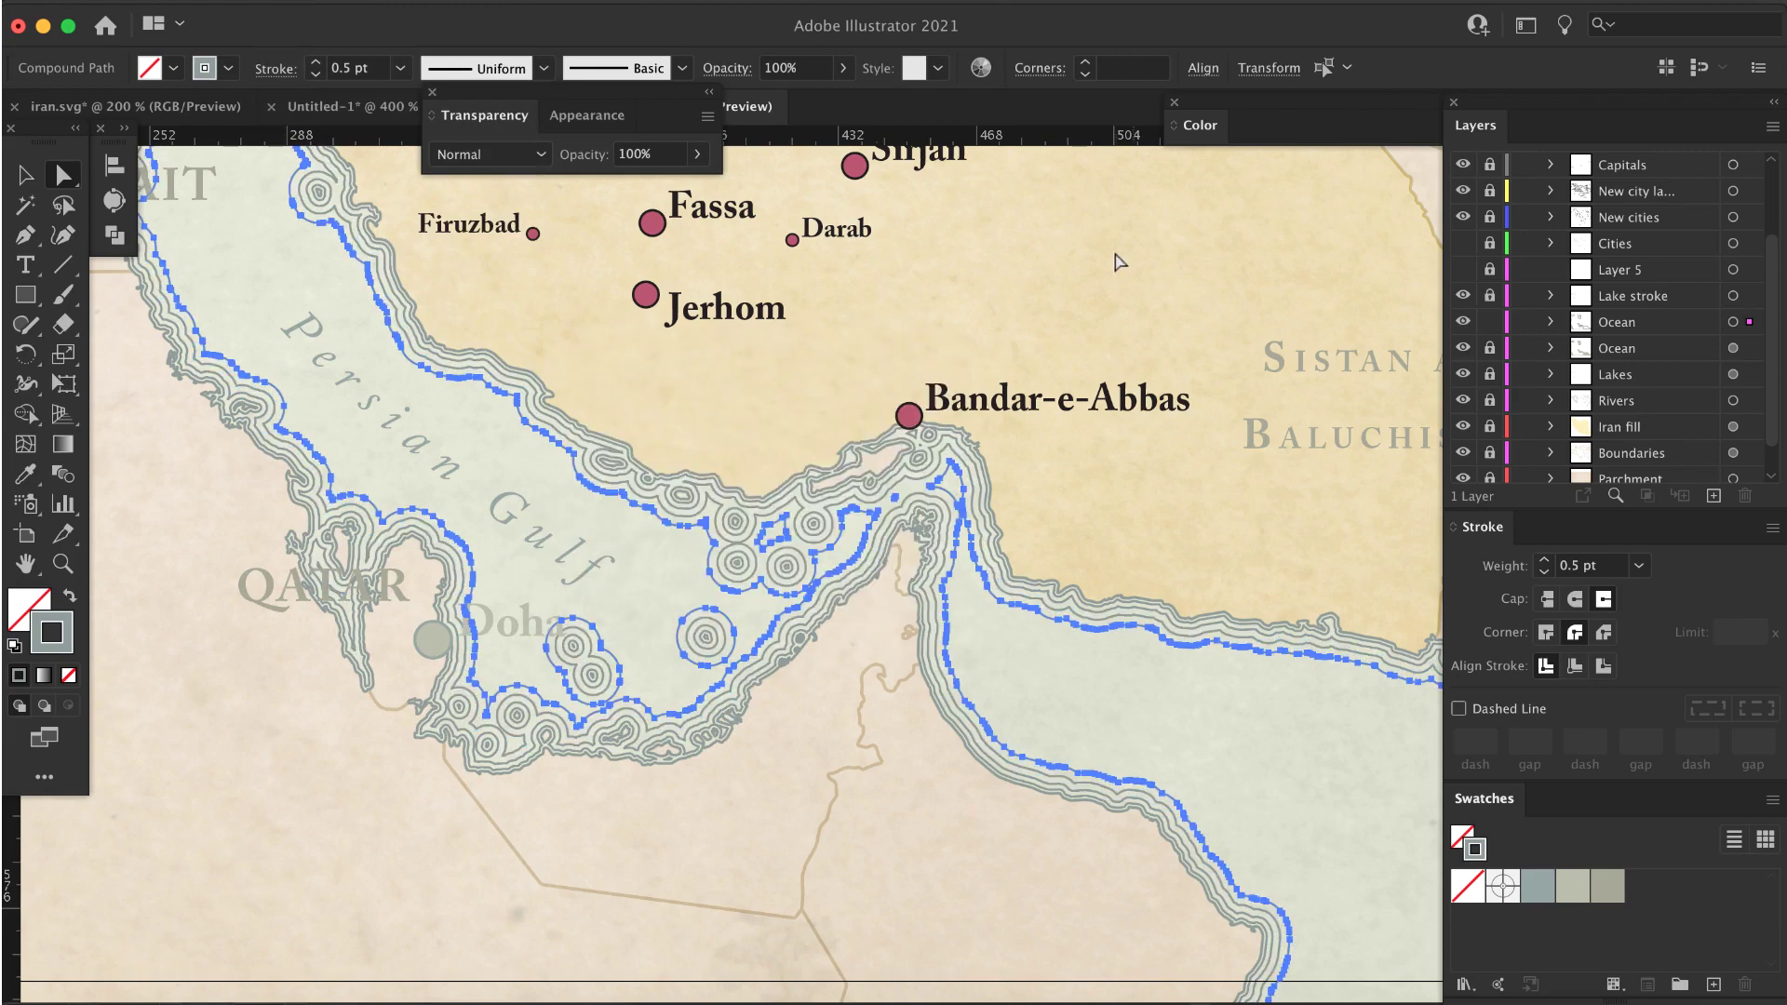
{"action": "left_click", "coordinate": [1108, 264]}
Step: Select all coastline rings on the upper Ocean layer, reduce their opacity to 50%, and deselect them
{"action": "left_click_drag", "start_coordinate": [892, 315], "coordinate": [910, 646]}
{"action": "left_click_drag", "start_coordinate": [838, 279], "coordinate": [953, 865]}
{"action": "left_click_drag", "start_coordinate": [709, 464], "coordinate": [849, 912]}
{"action": "key", "text": "super+minus"}
{"action": "key", "text": "super+minus"}
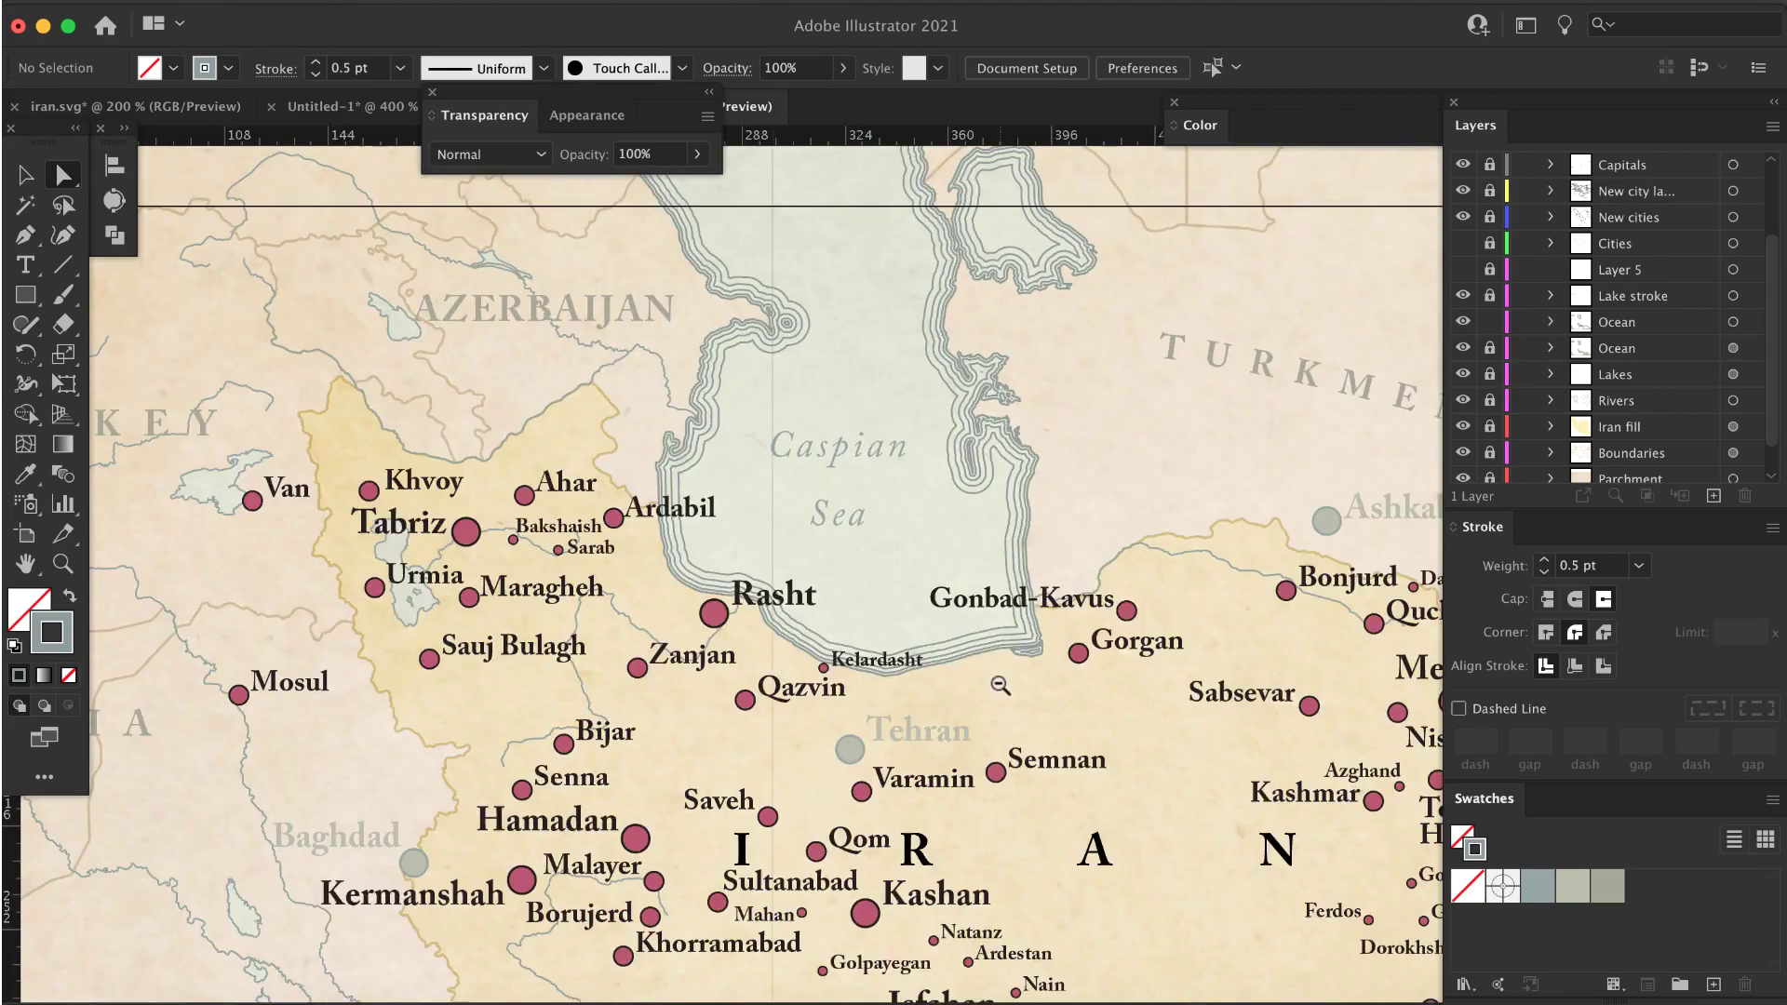
{"action": "scroll", "coordinate": [909, 543], "scroll_direction": "down", "scroll_amount": 2}
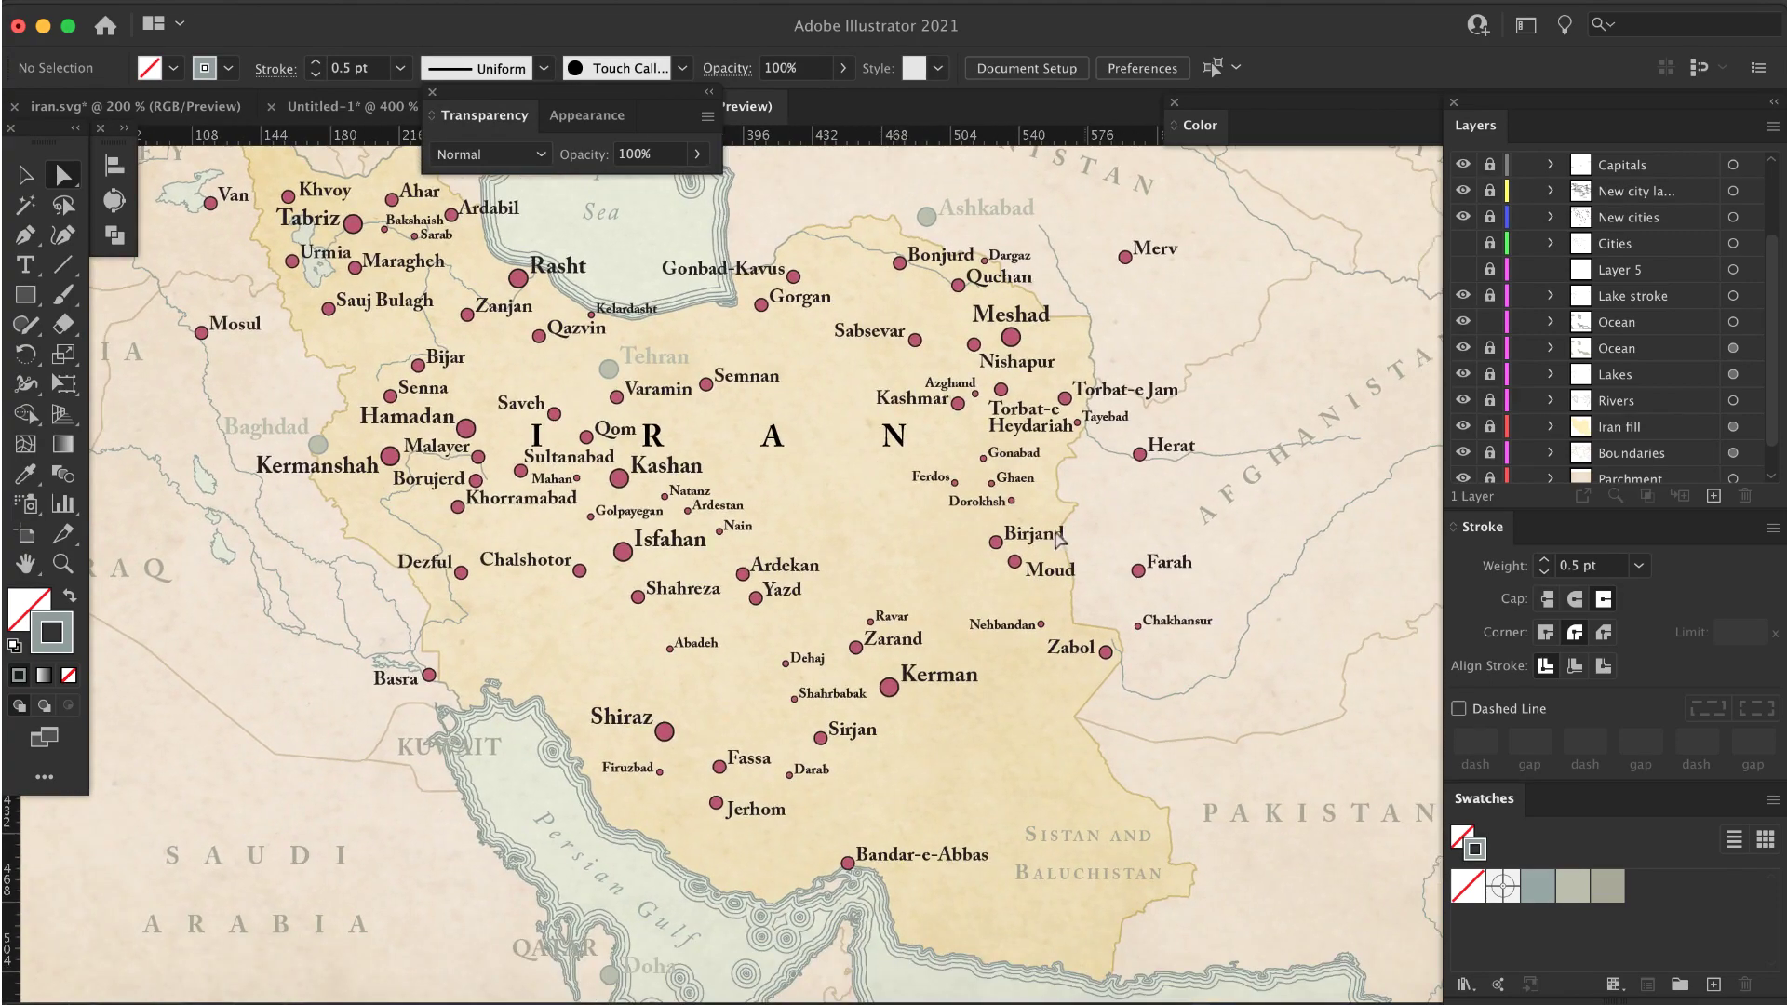
{"action": "left_click", "coordinate": [1732, 322]}
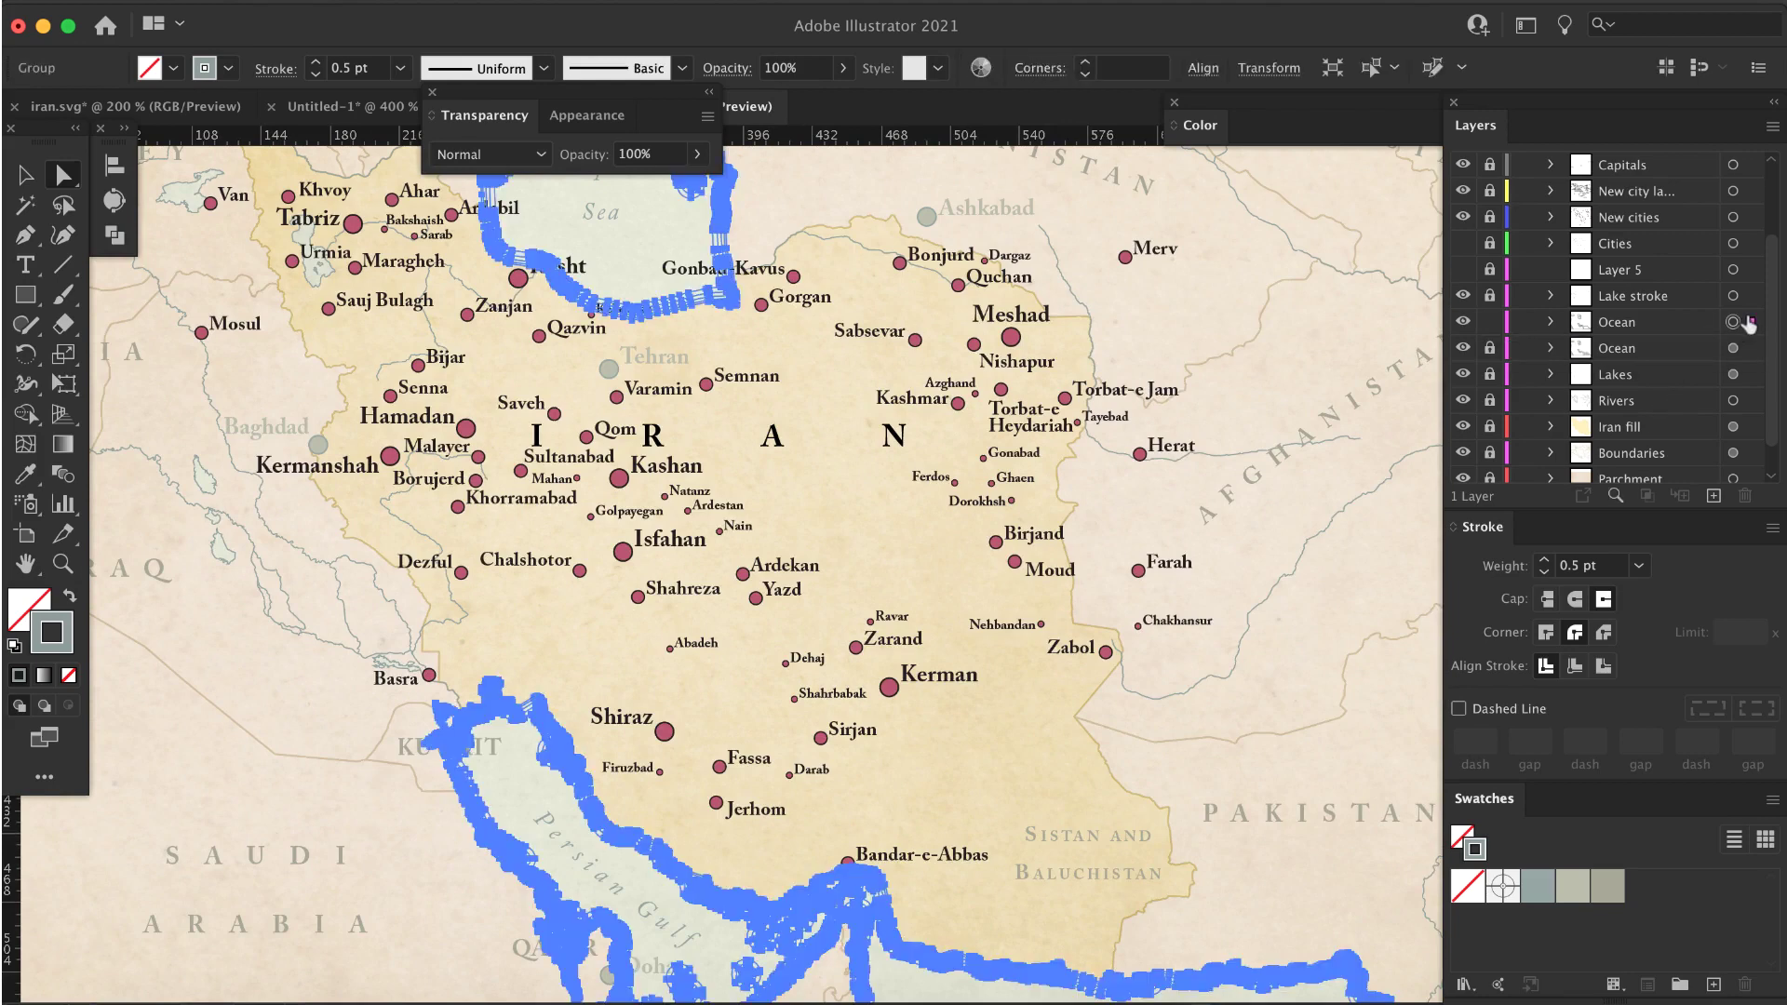
{"action": "left_click", "coordinate": [584, 149]}
{"action": "type", "text": "50"}
{"action": "key", "text": "Return"}
{"action": "left_click", "coordinate": [842, 525]}
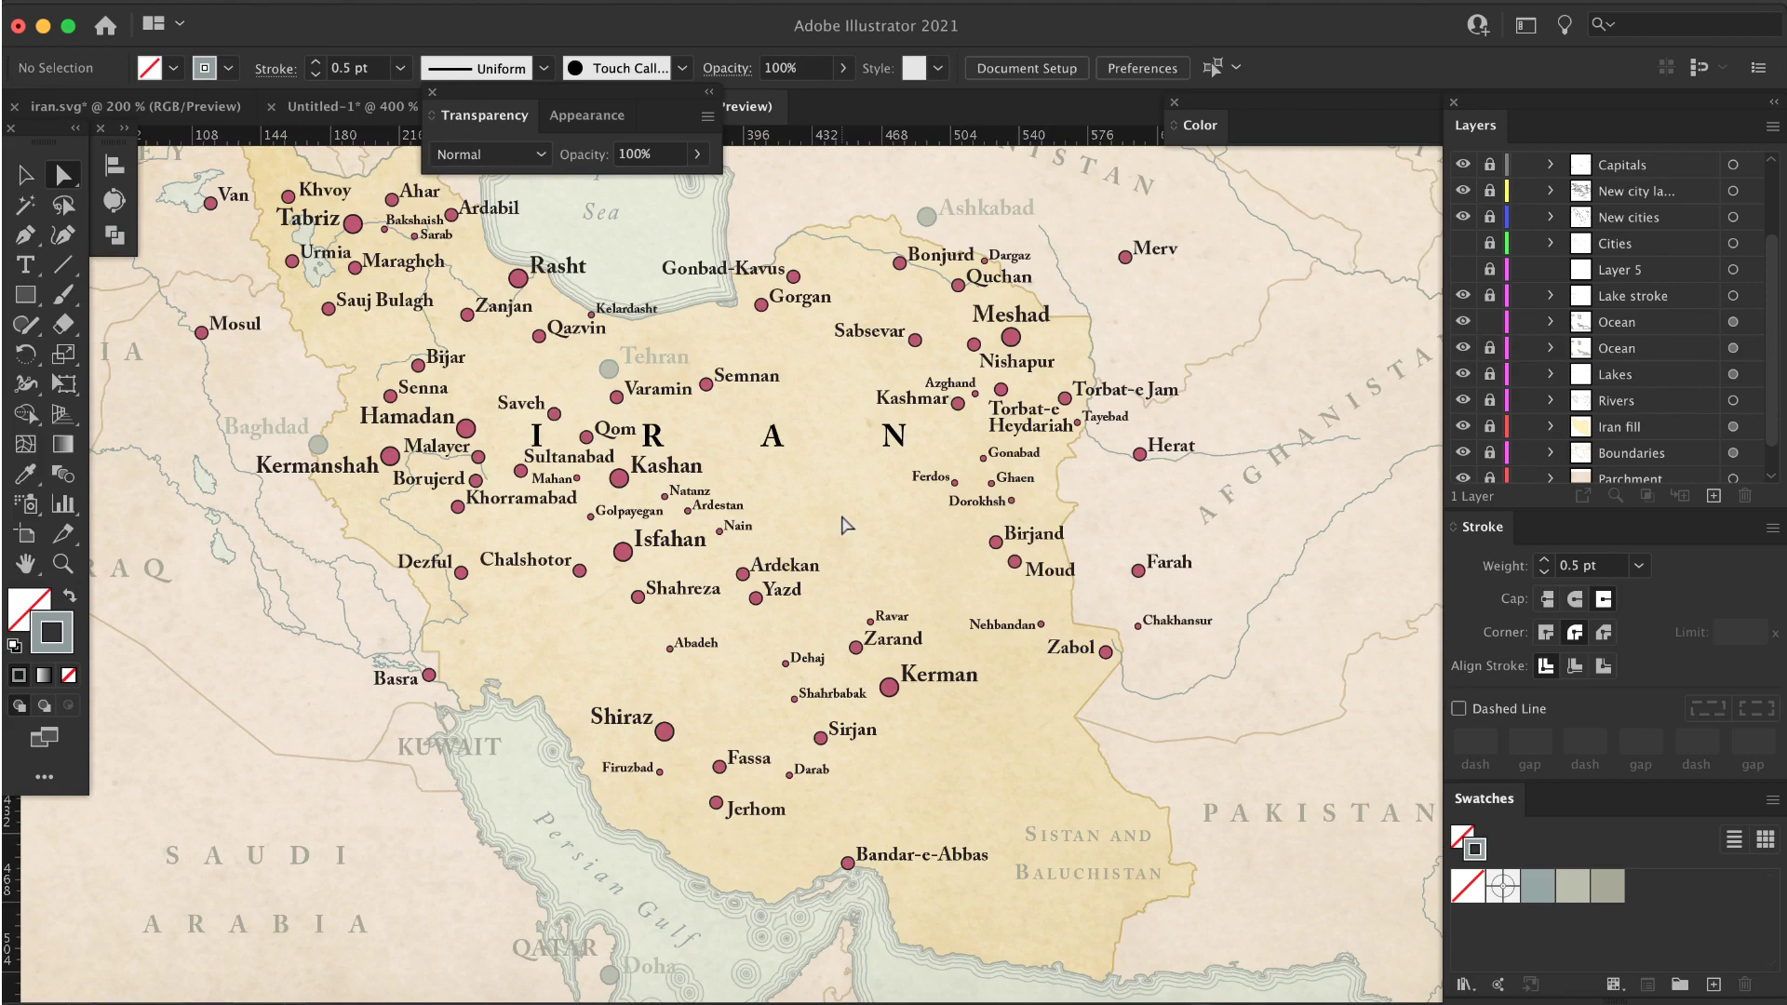
{"action": "key", "text": "super+0"}
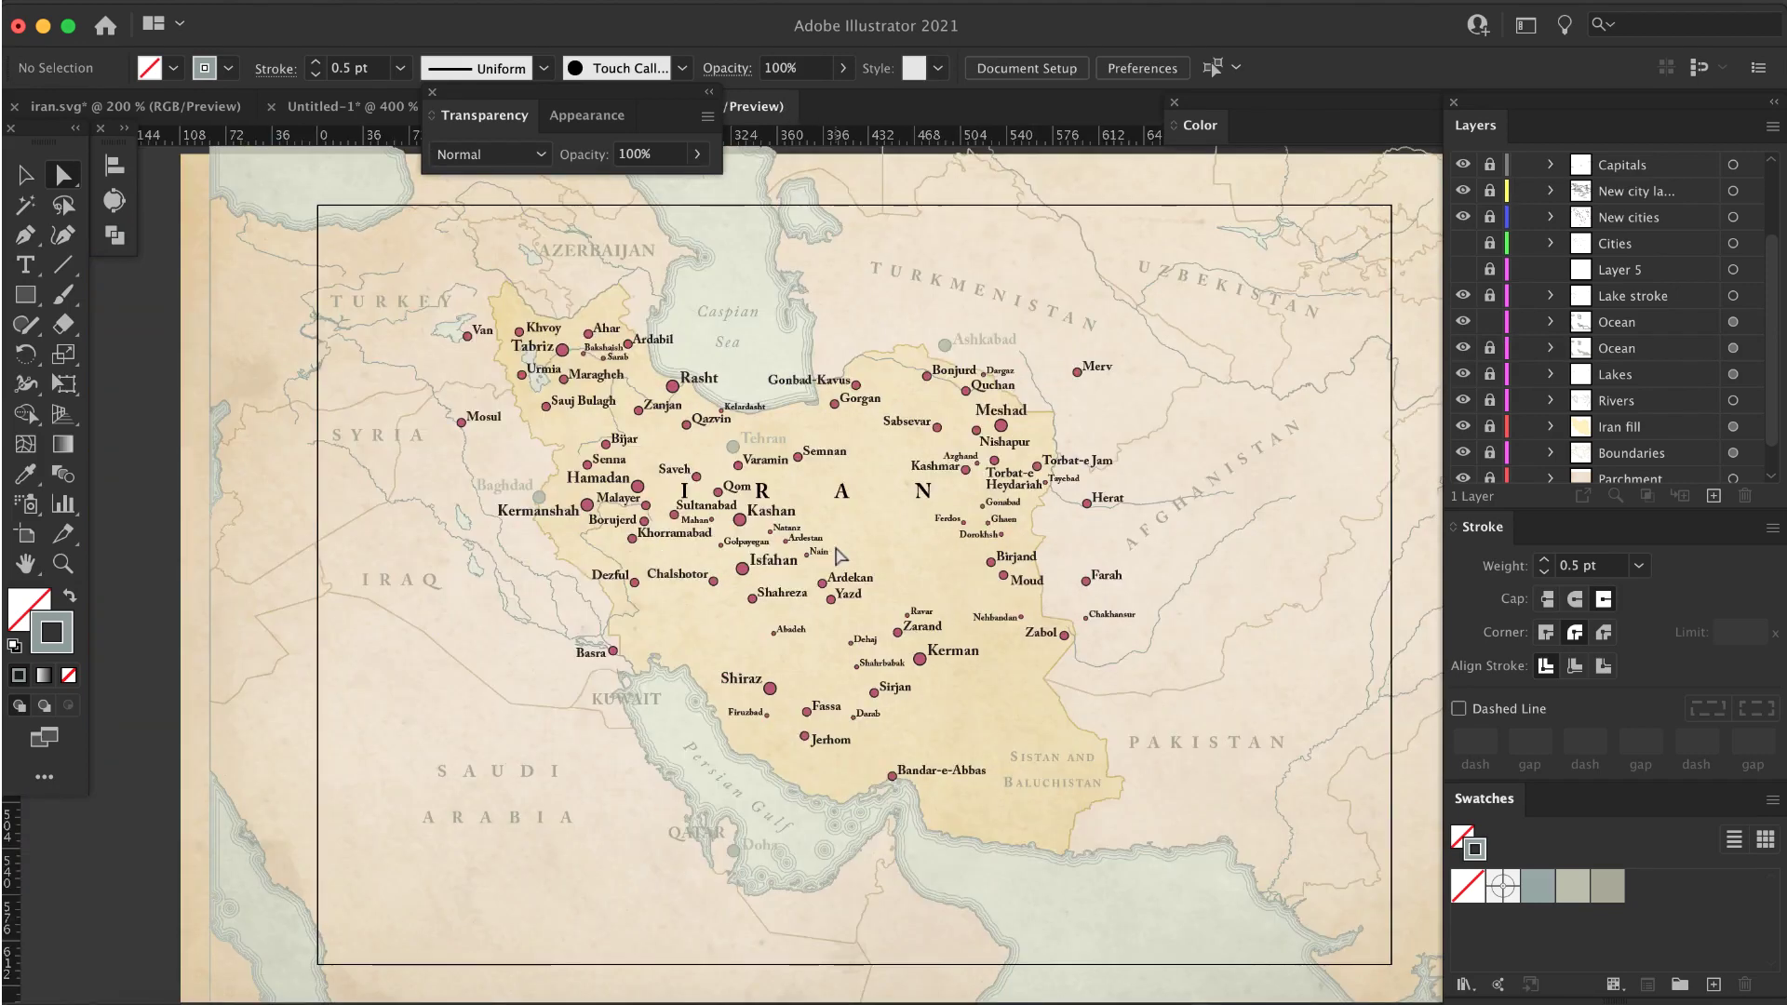
{"action": "scroll", "coordinate": [1249, 723], "scroll_direction": "down", "scroll_amount": 1}
{"action": "scroll", "coordinate": [1249, 723], "scroll_direction": "right", "scroll_amount": 1}
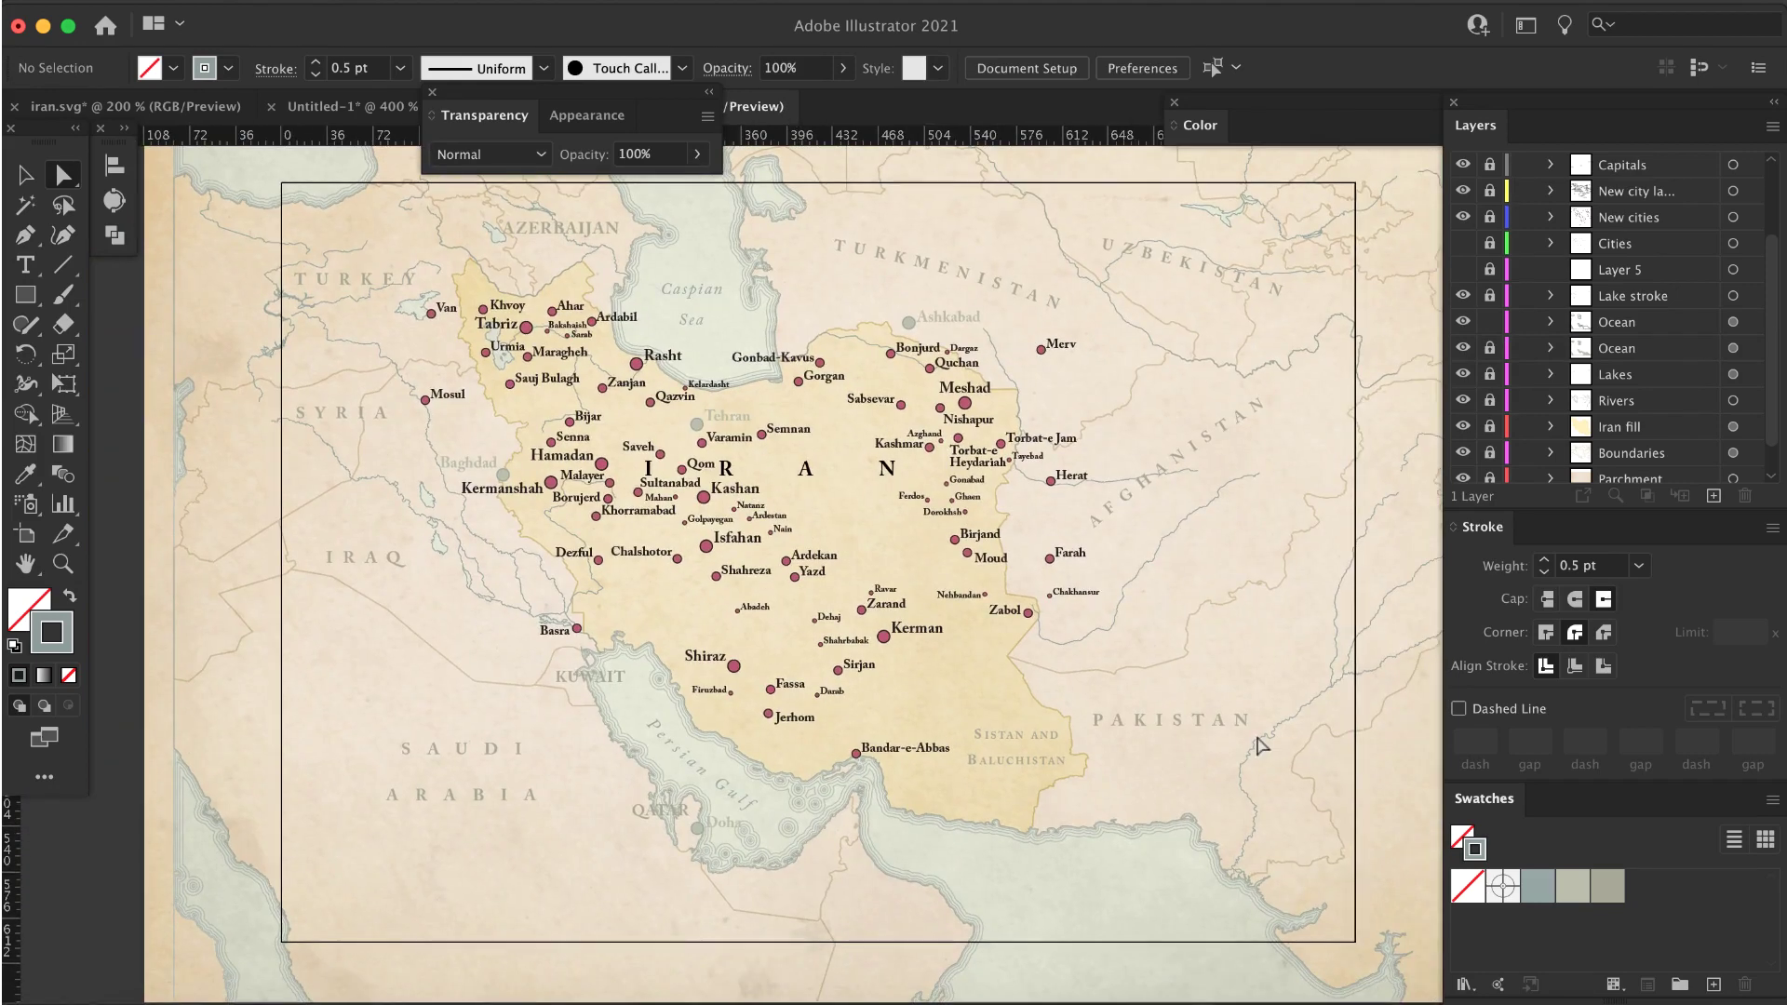